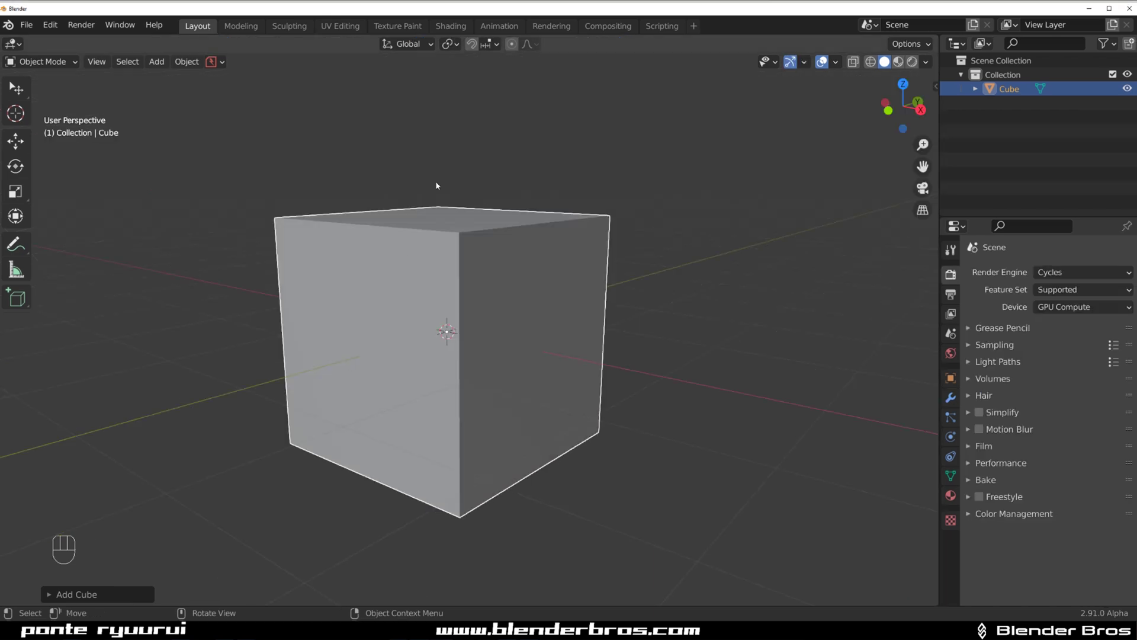
middle_click_drag(400, 246, 487, 222)
key("alt+b")
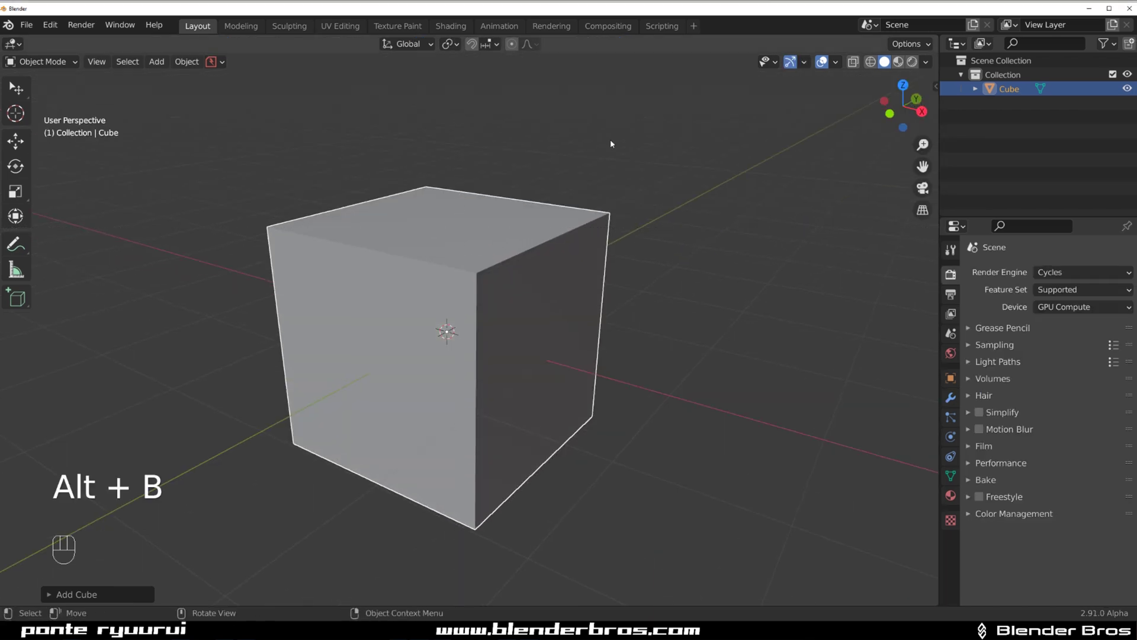
left_click(926, 62)
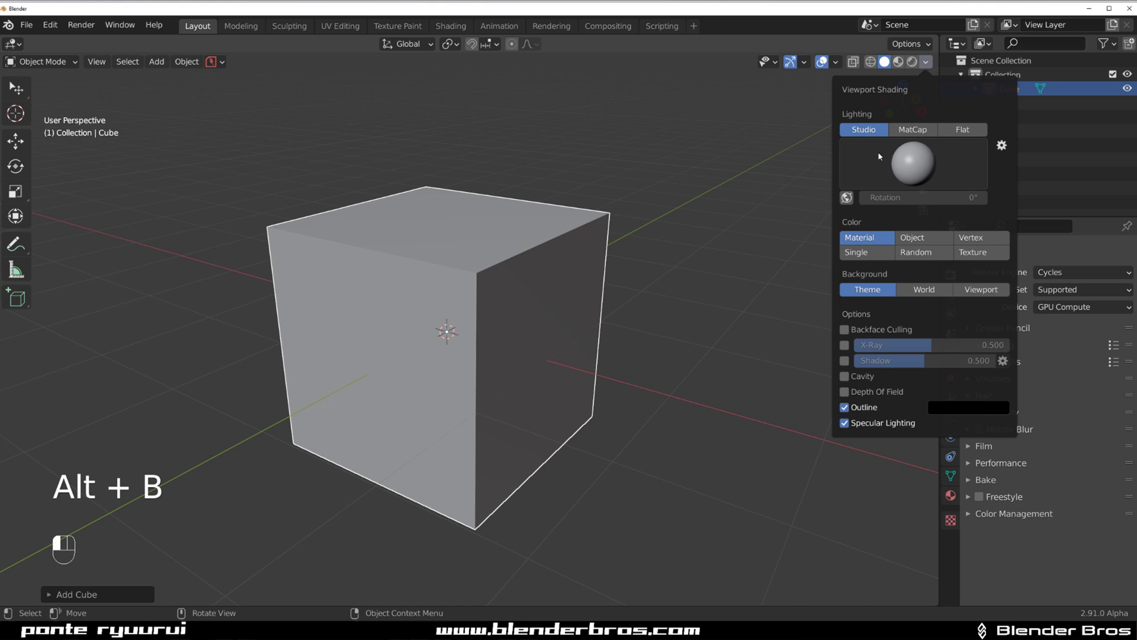
right_click(638, 228)
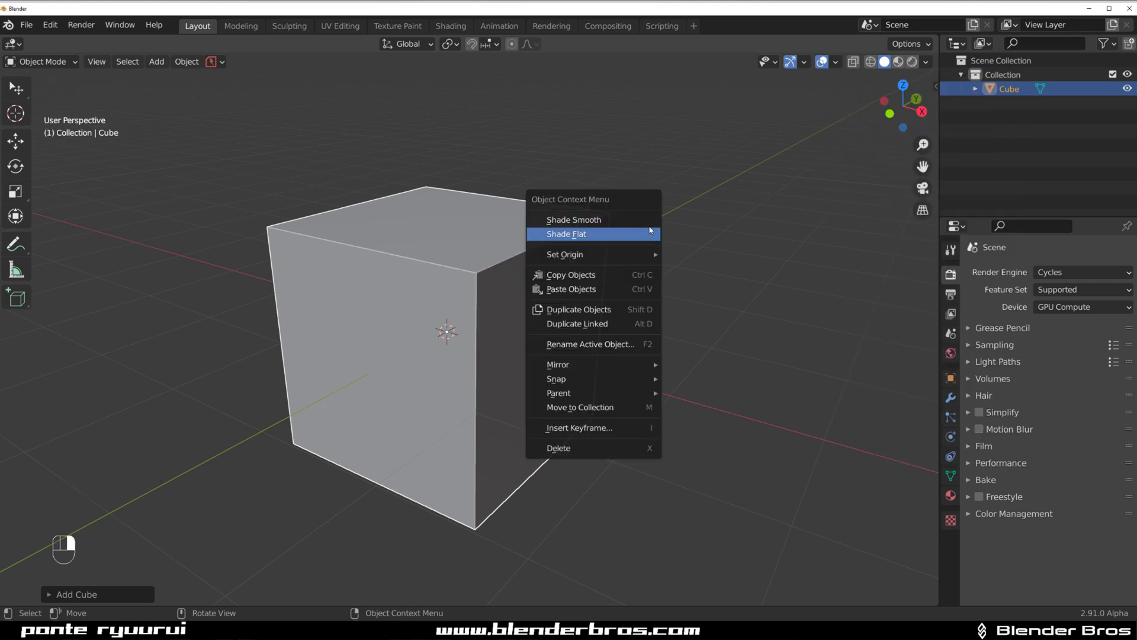
middle_click_drag(785, 289, 590, 316)
Duplicate the cube along the X axis in top view and scale the copy to about half size.
key("grave")
left_click(546, 161)
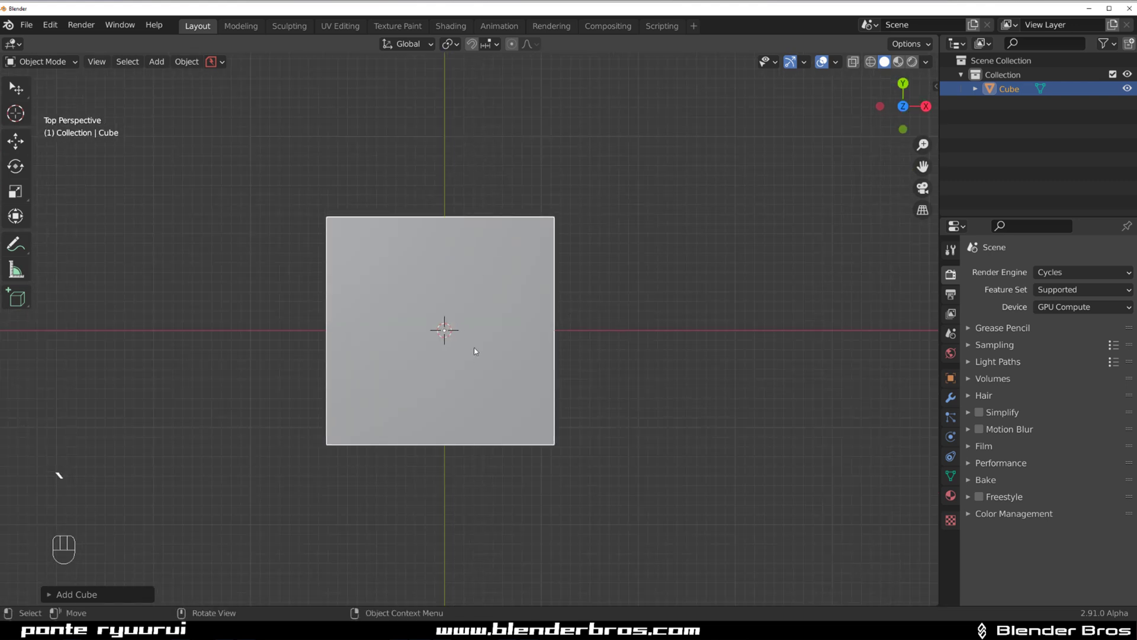
key("shift+d")
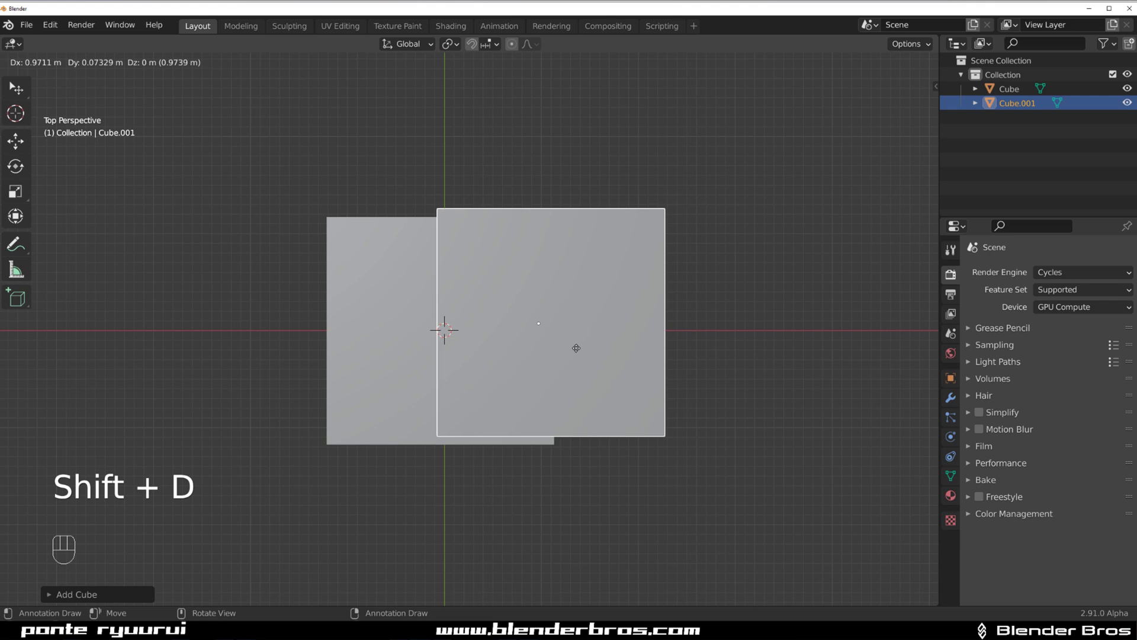
key("x")
left_click(660, 365)
key("s")
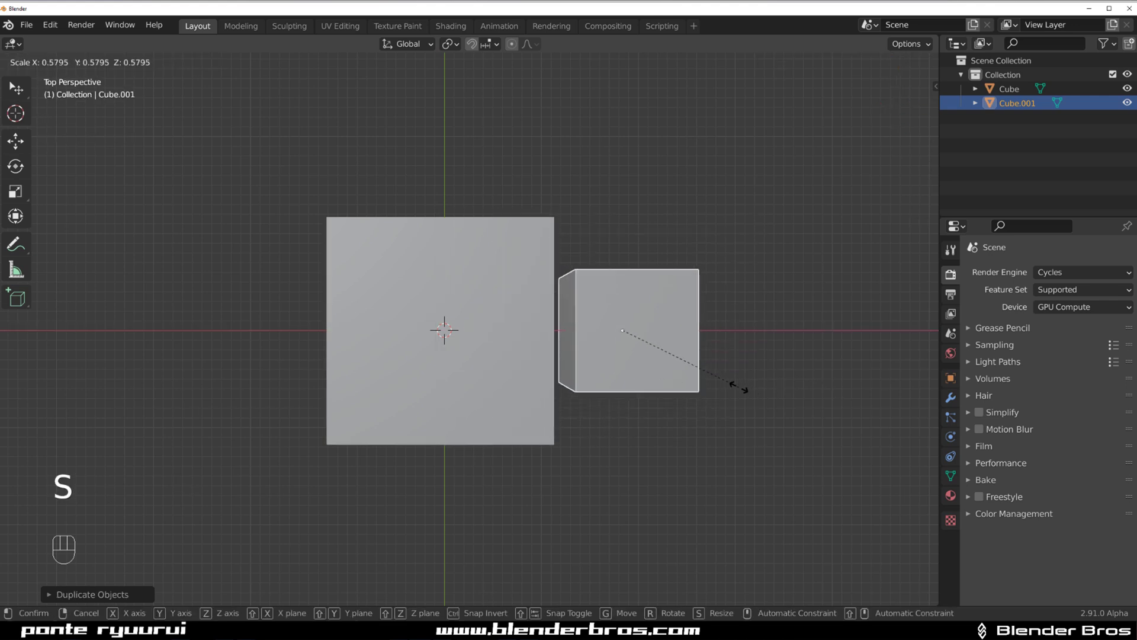
left_click(764, 333)
Move the small cube so that it overlaps a top corner of the large cube.
key("KP_5")
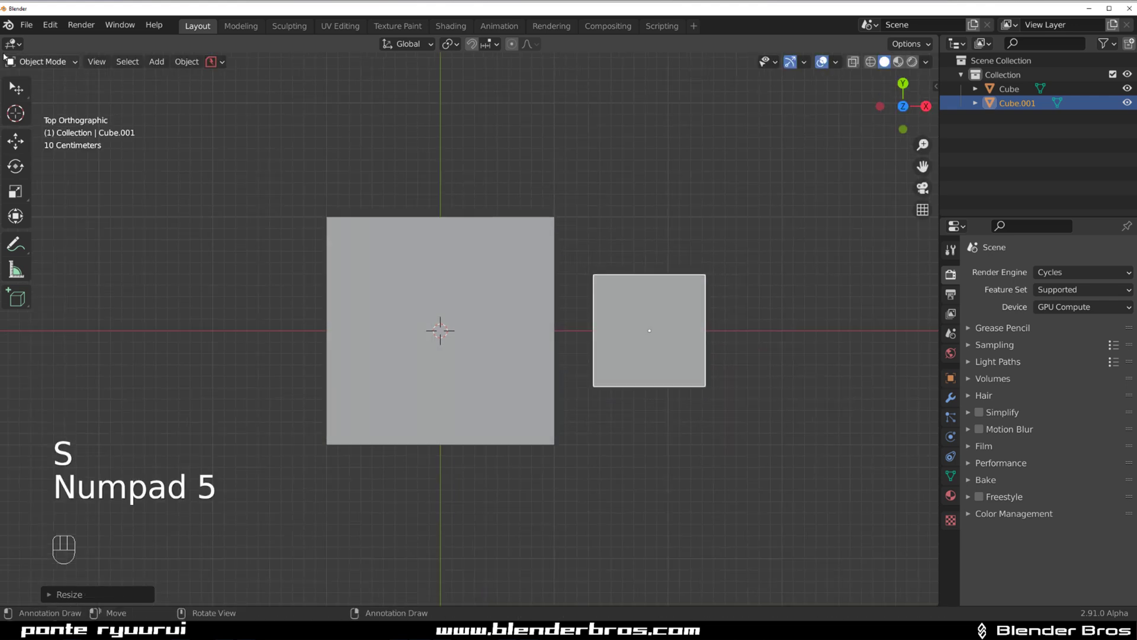
key("g")
left_click(504, 178)
middle_click_drag(503, 178, 684, 293)
key("g")
left_click(666, 229)
middle_click_drag(666, 228, 401, 184)
key("KP_5")
Add the large cube to the selection and try Bool Tool's difference and union operations with the small cube.
left_click(401, 184, "shift")
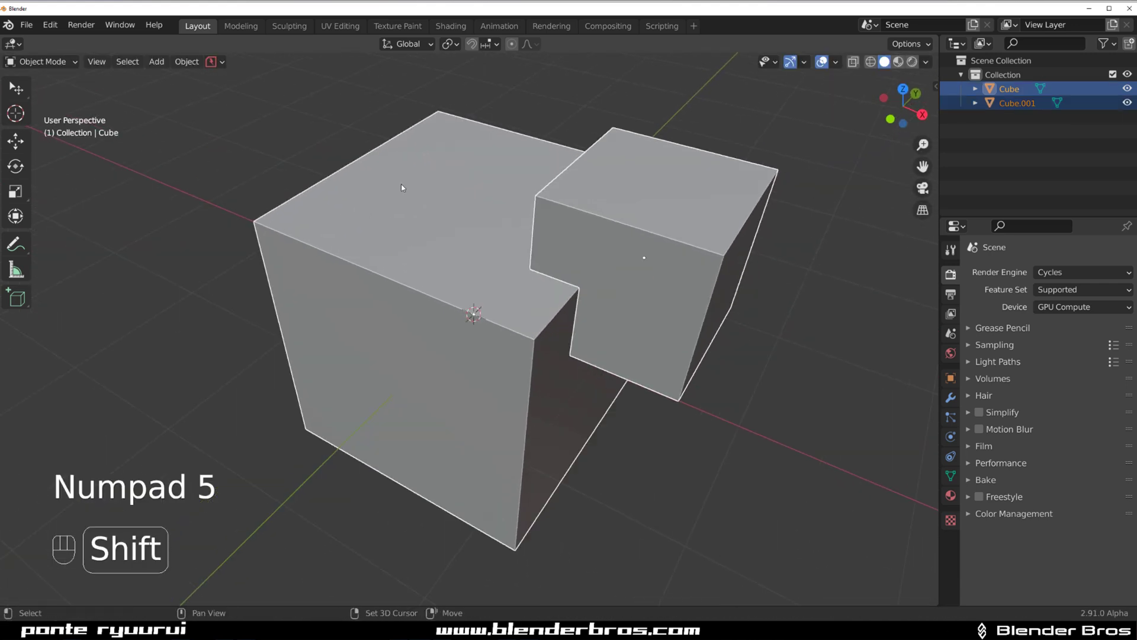
key("ctrl+KP_Subtract")
key("ctrl+KP_Add")
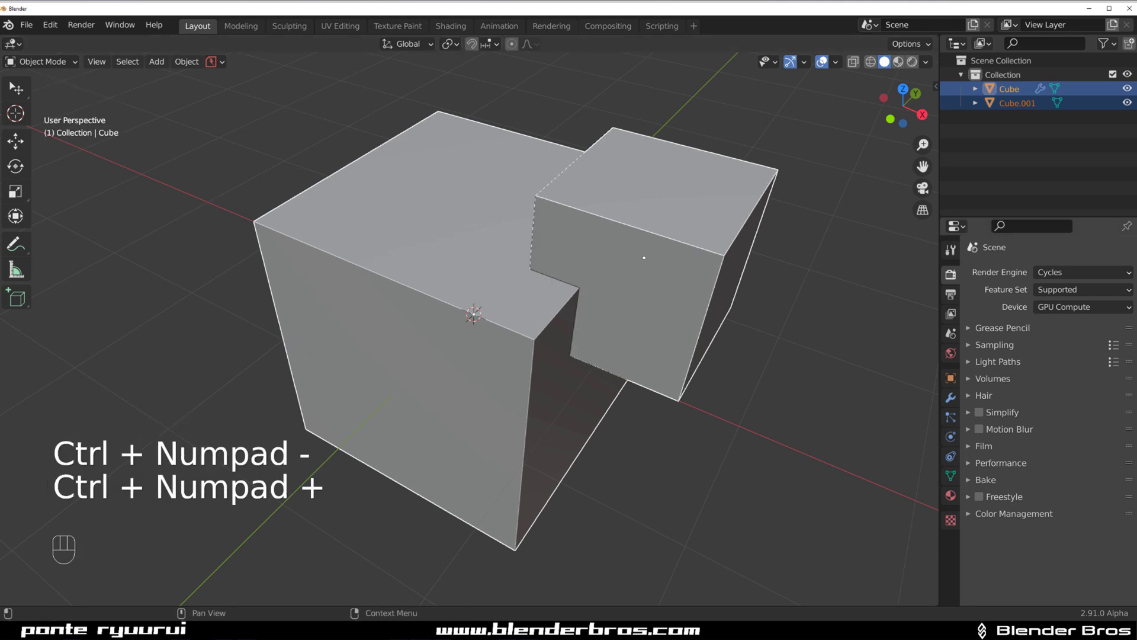
middle_click_drag(767, 119, 358, 380, "shift")
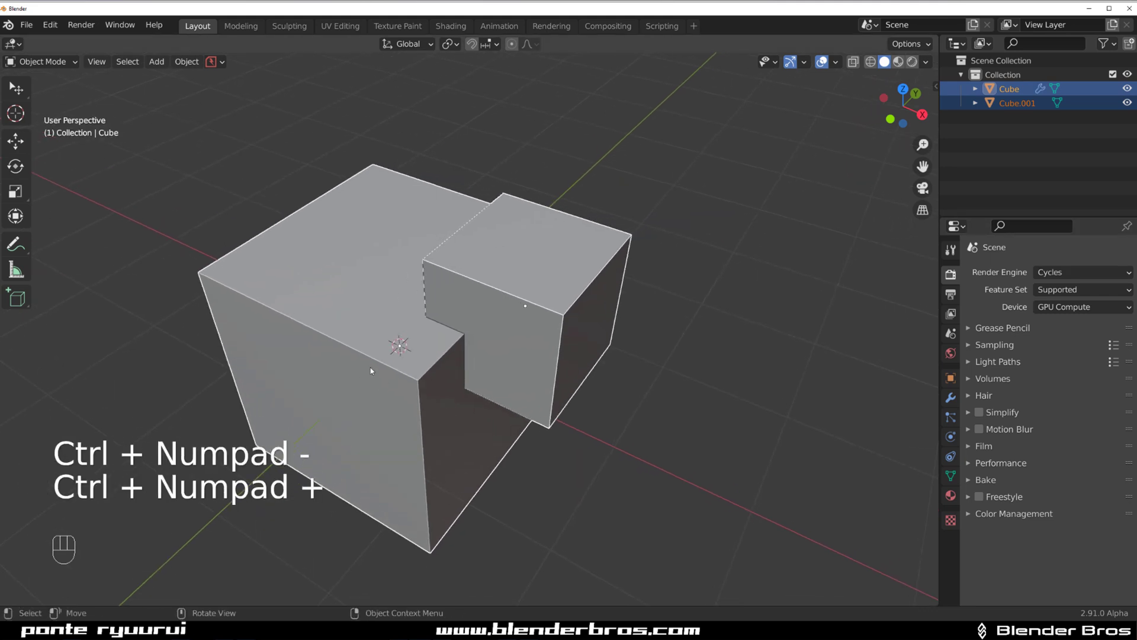
Search the add-on preferences for "bool" to check that Bool Tool is enabled, and close the preferences.
left_click(63, 25)
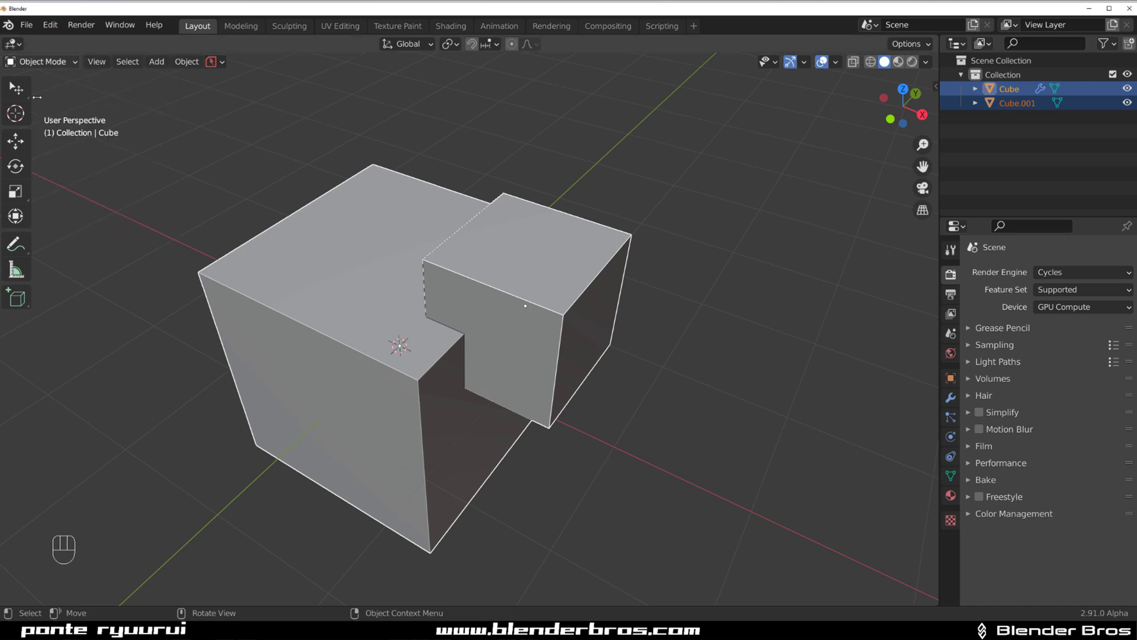
left_click(51, 24)
left_click(83, 227)
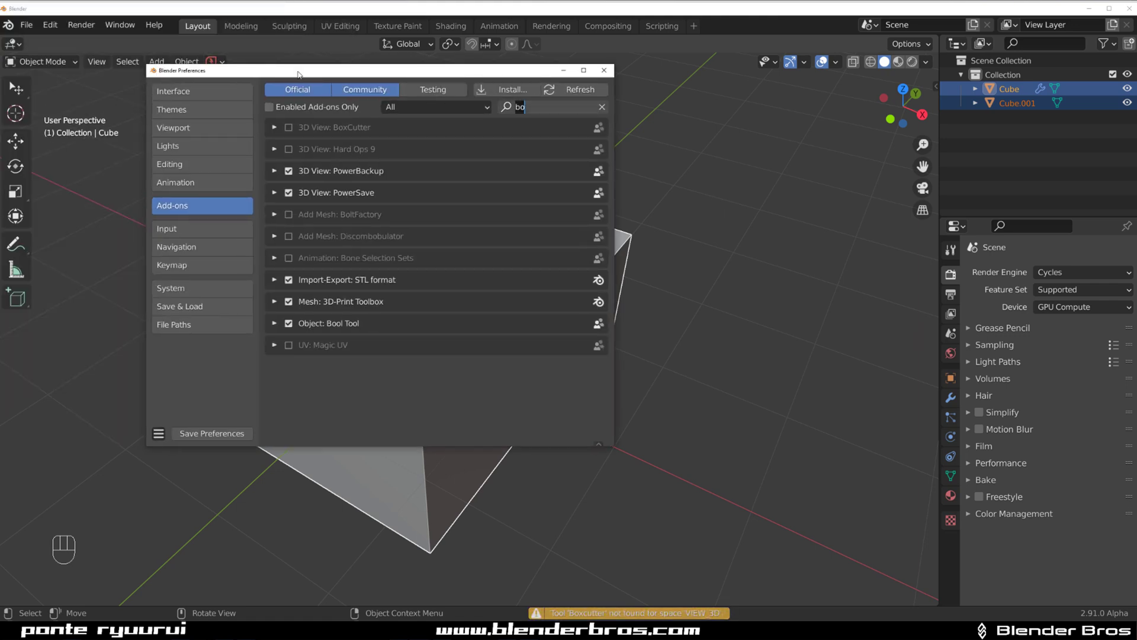
type("ol")
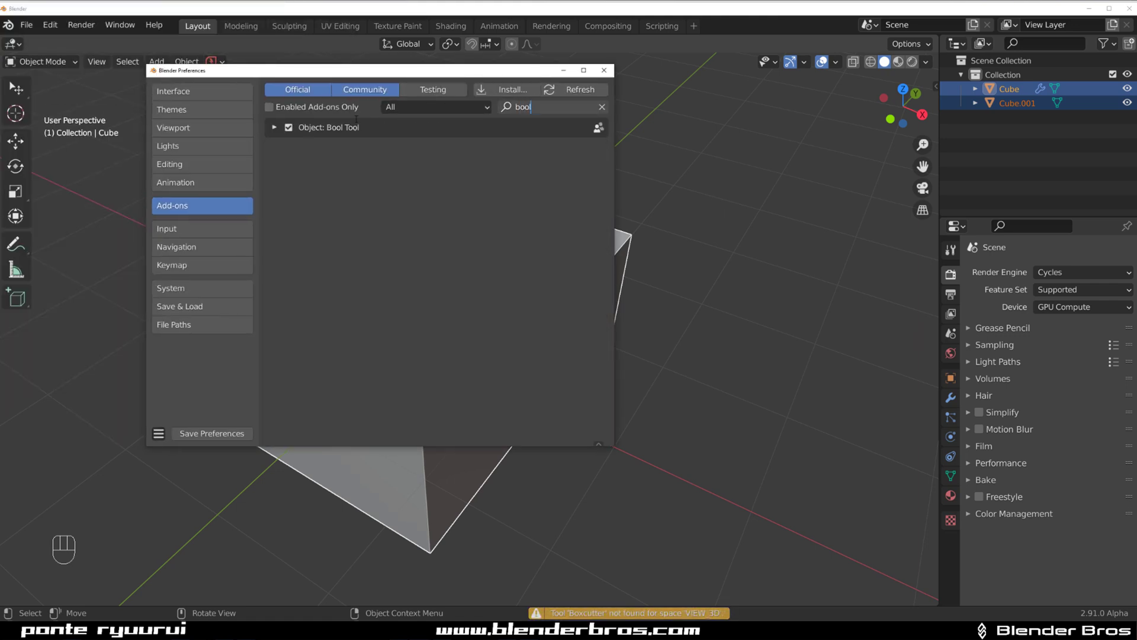
left_click(604, 70)
scroll(304, 210, "up", 2)
middle_click_drag(303, 209, 617, 257)
left_click(600, 263)
key("g")
right_click(607, 221)
middle_click_drag(564, 226, 508, 193)
middle_click_drag(556, 254, 469, 294, "shift")
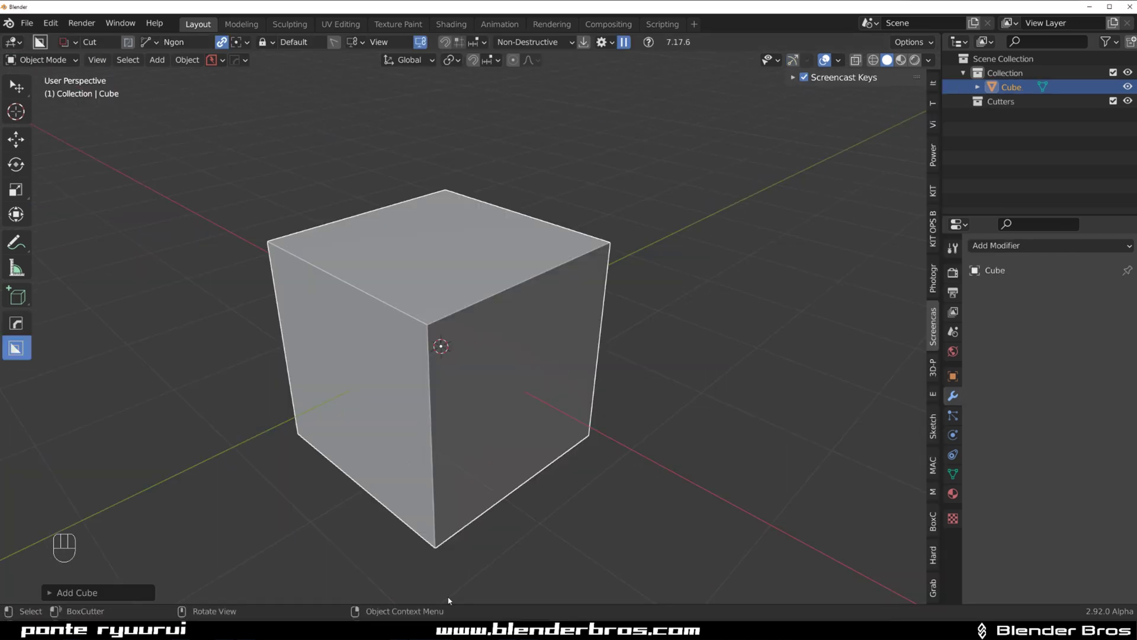
Cut a box-shaped notch with an extrusion of about 0.948 into the cube's top corner using BoxCutter.
key("ctrl+z")
scroll(537, 256, "up", 4)
middle_click_drag(537, 256, 513, 245, "shift")
middle_click_drag(501, 285, 487, 258)
left_click_drag(474, 190, 539, 294)
left_click(571, 427)
middle_click_drag(622, 337, 658, 340)
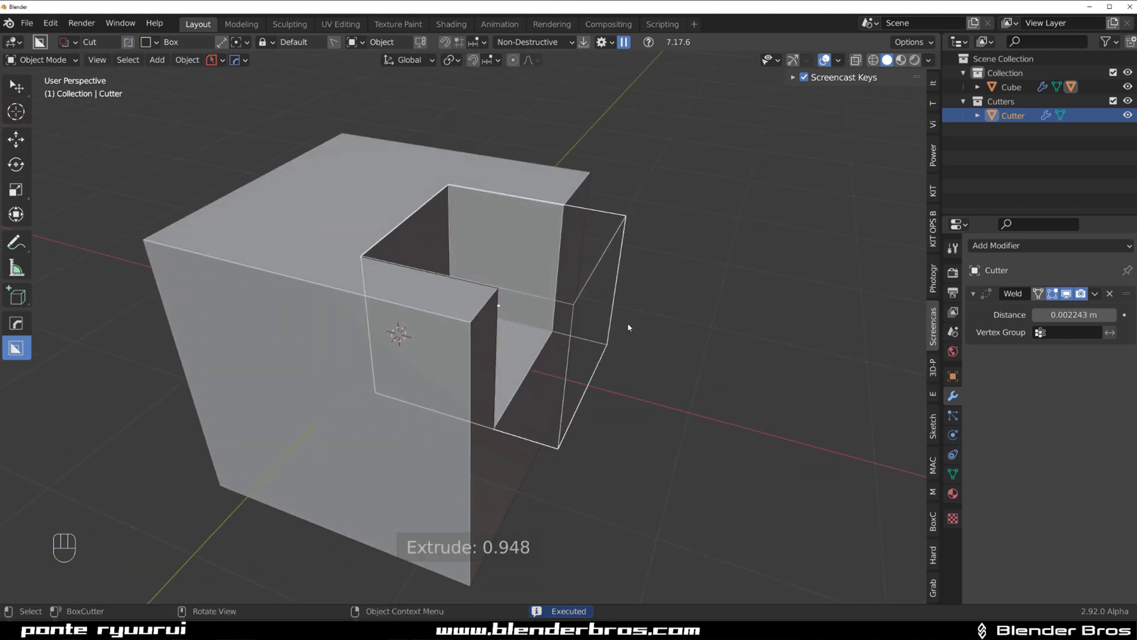
middle_click_drag(571, 276, 472, 251)
Delete the small cube that overlaps the large cube.
scroll(468, 253, "up", 3)
scroll(452, 262, "down", 4)
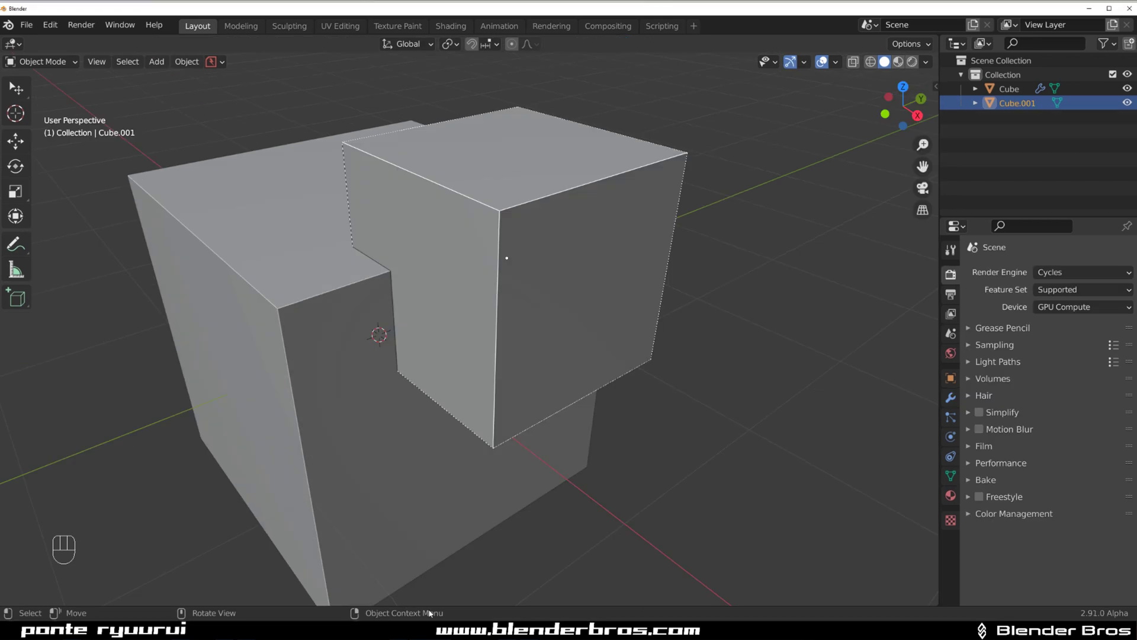
scroll(521, 251, "up", 2)
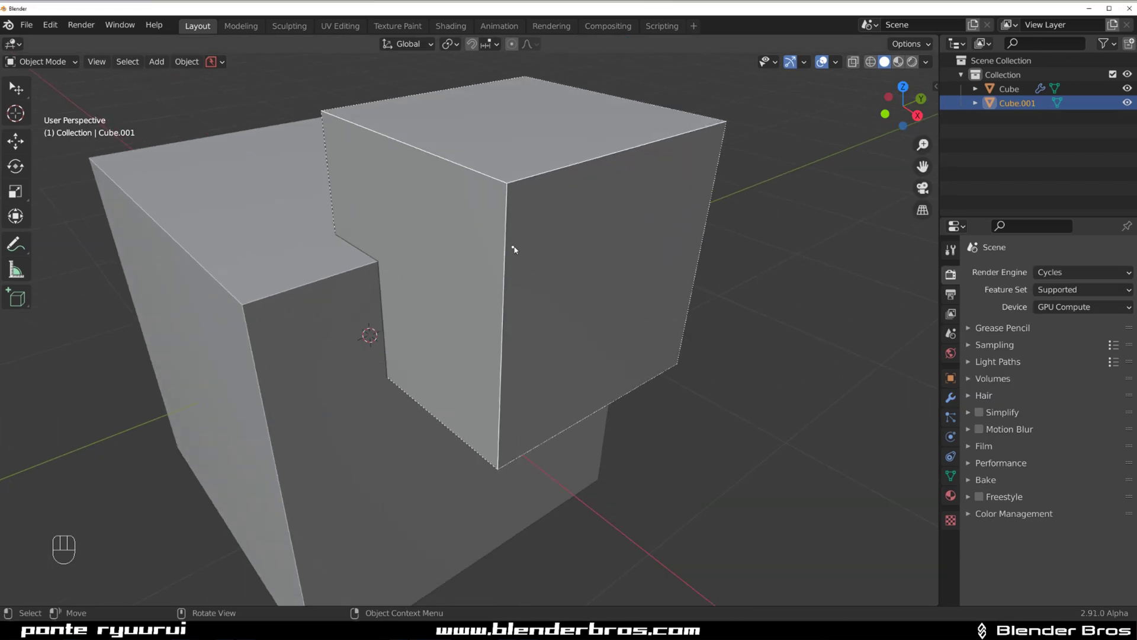
scroll(519, 253, "down", 3)
middle_click_drag(536, 261, 472, 295)
key("x")
left_click(522, 260)
Select the remaining cube and add a Bevel modifier to it.
scroll(560, 284, "up", 3)
left_click(560, 285)
left_click(950, 398)
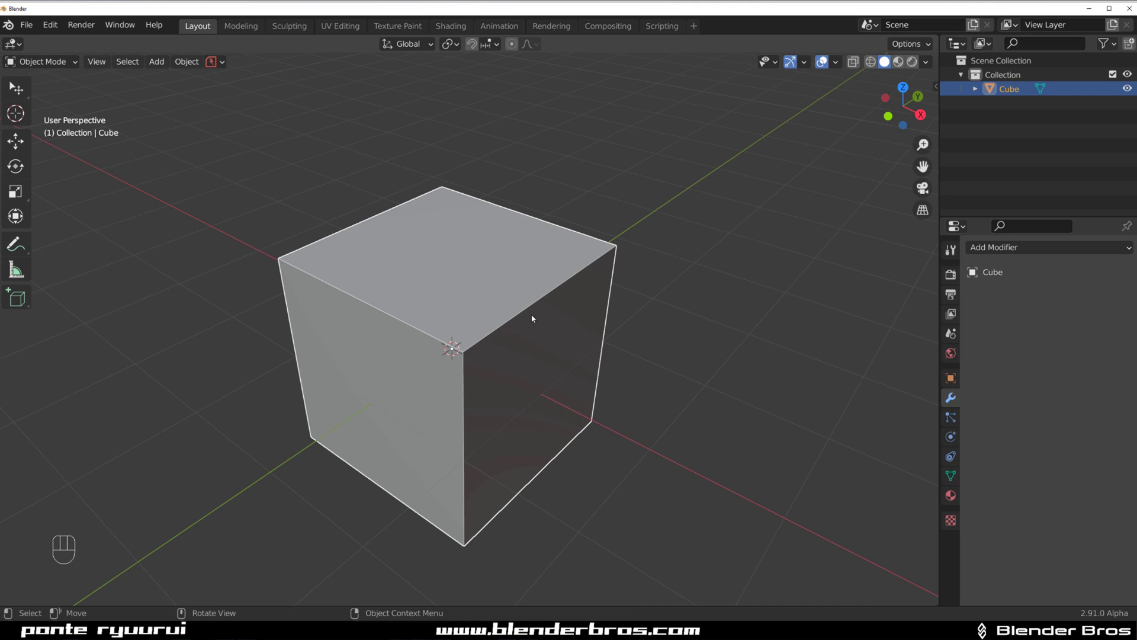
middle_click_drag(455, 315, 440, 290)
scroll(495, 302, "up", 2)
middle_click_drag(523, 309, 509, 306, "shift")
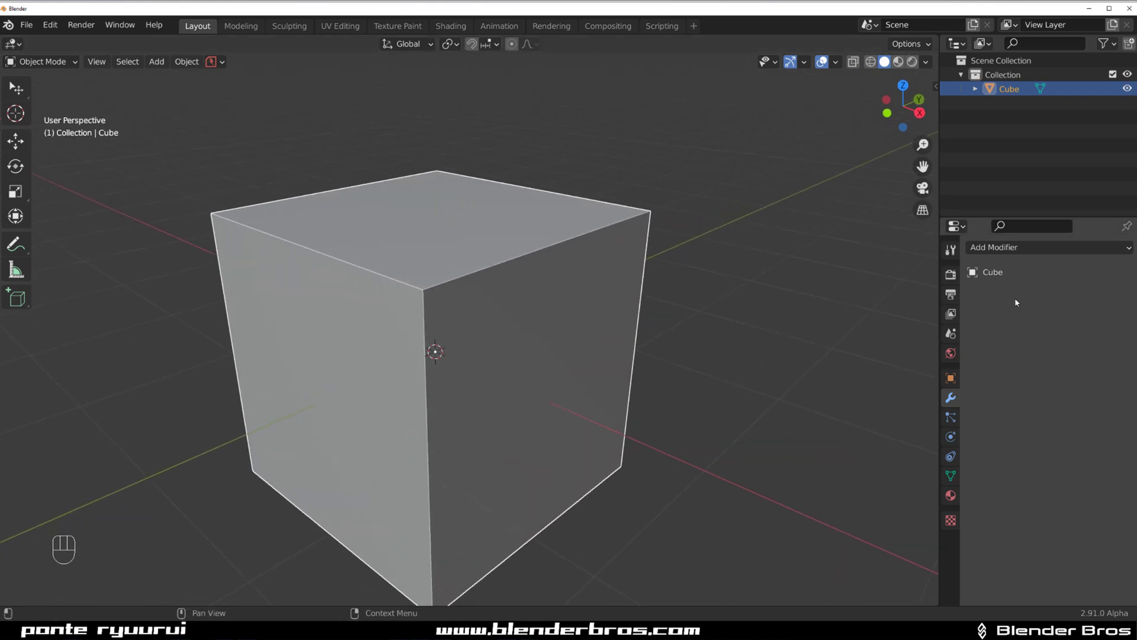
key("shift+a")
left_click(791, 294)
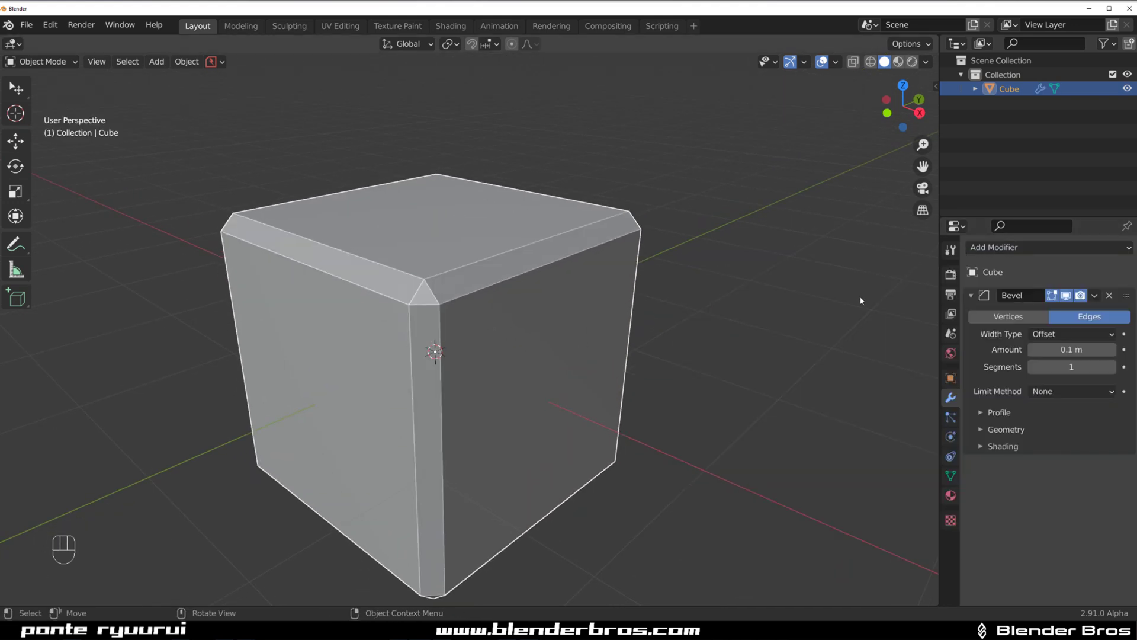
Set the bevel to 3 segments with an amount of 0.035 m and the Angle limit method.
left_click(1112, 367)
left_click(1112, 367)
left_click(1086, 335)
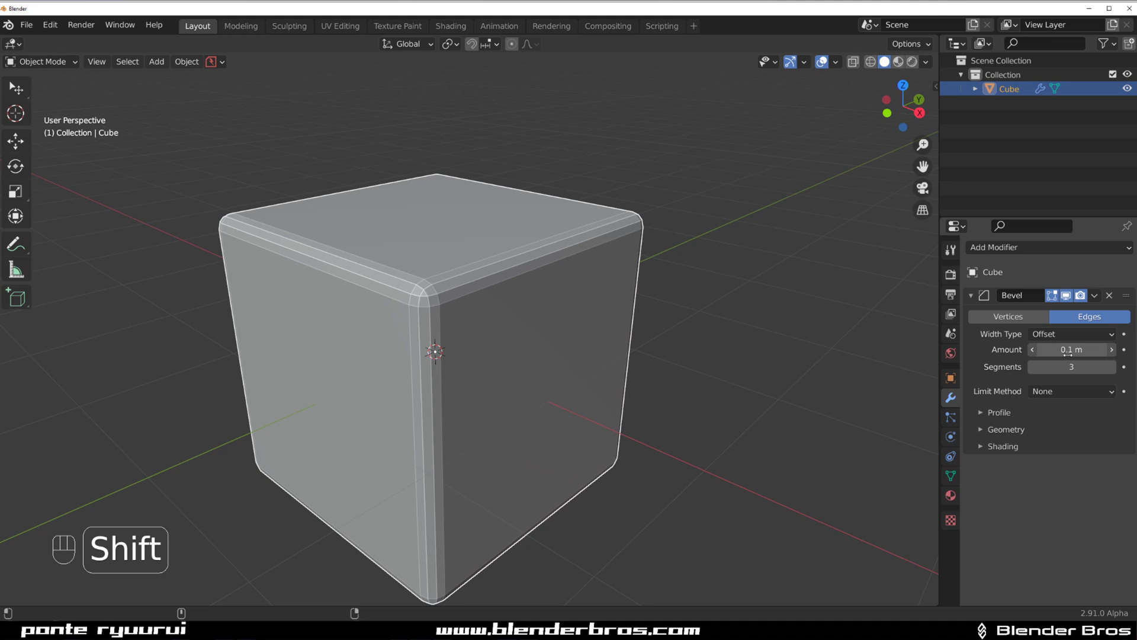
left_click_drag(1072, 350, 1042, 350, "shift")
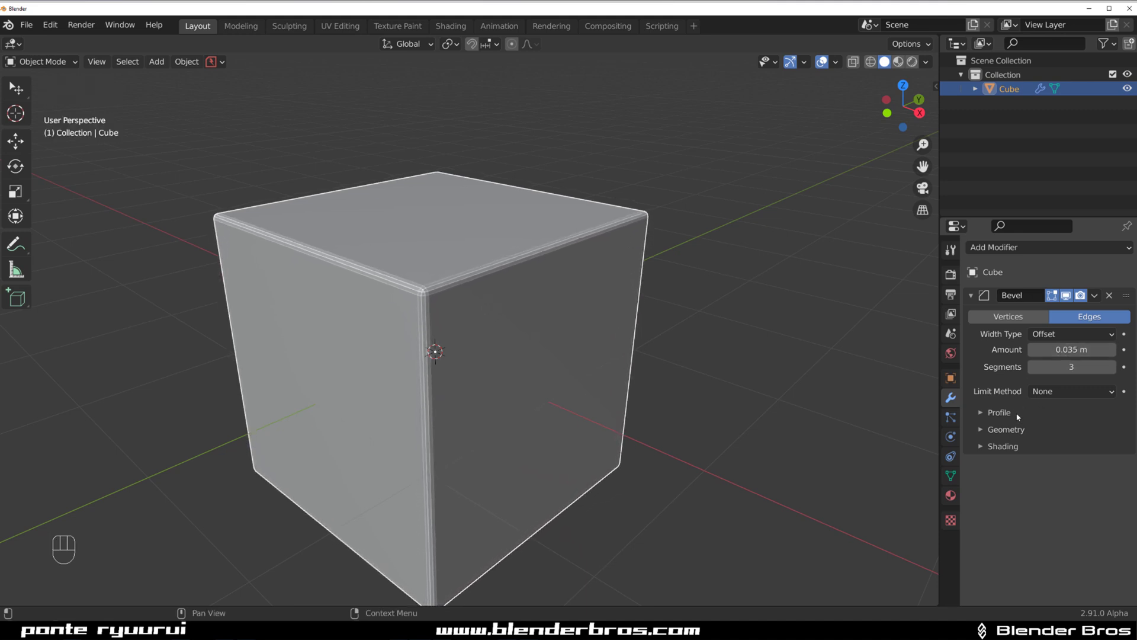
left_click(1053, 393)
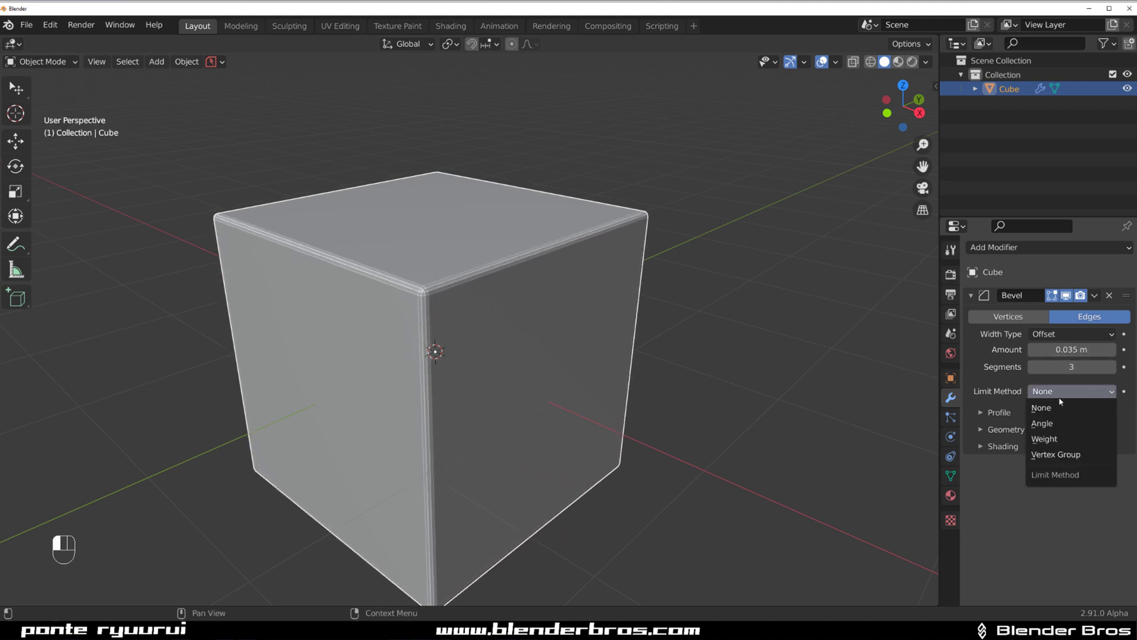
left_click(1064, 424)
Shade the cube smooth and enable Auto Smooth in its mesh normals settings.
right_click(721, 304)
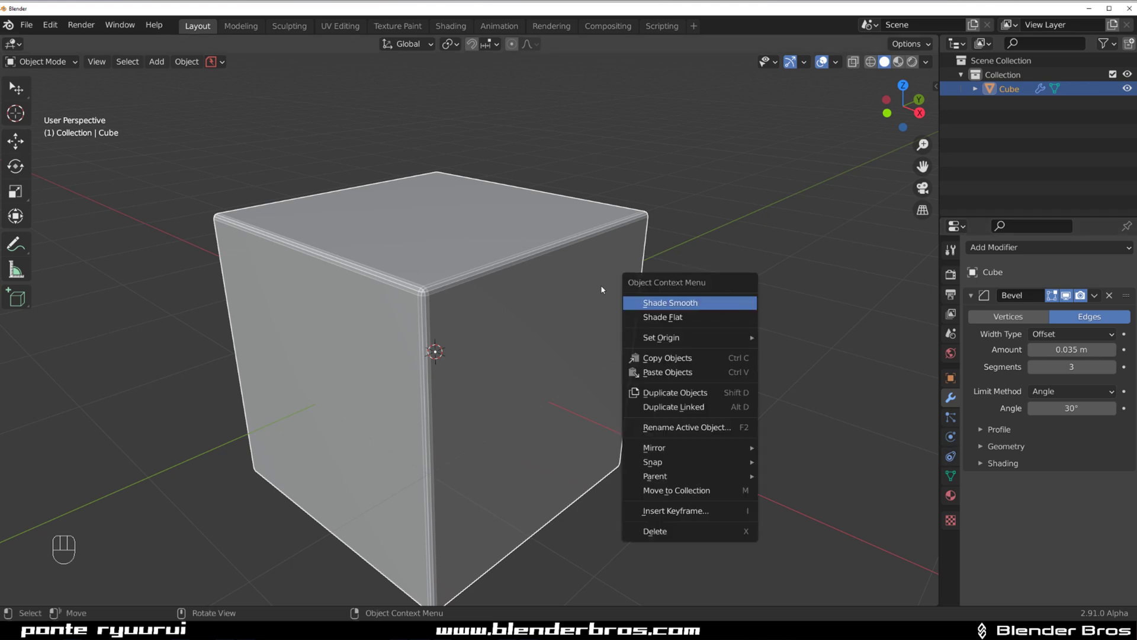
left_click(669, 302)
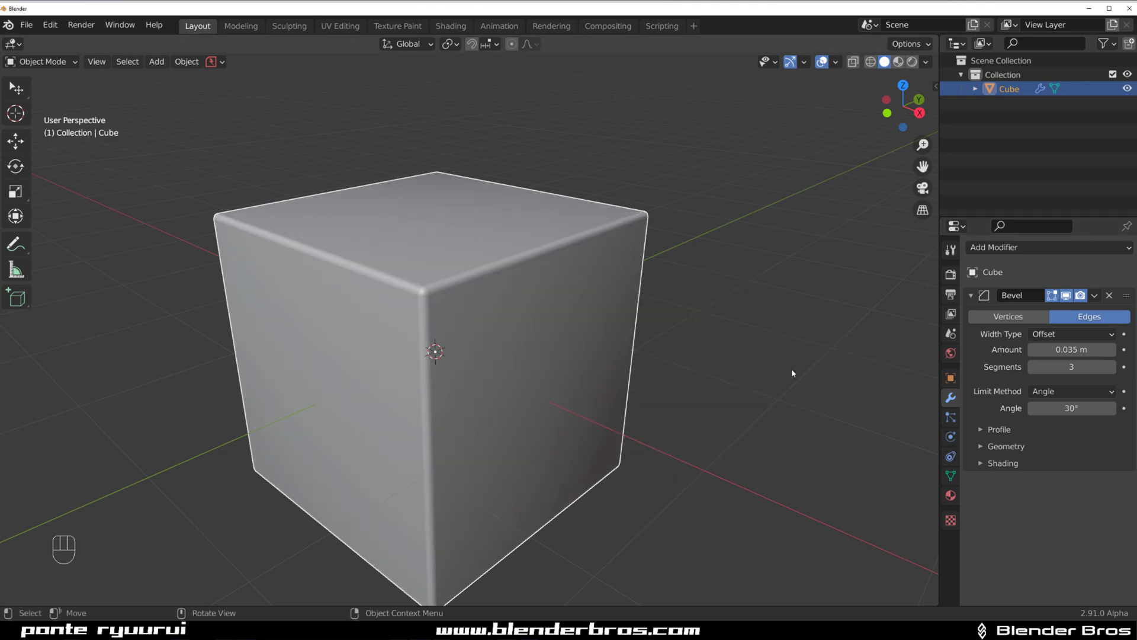
left_click(951, 475)
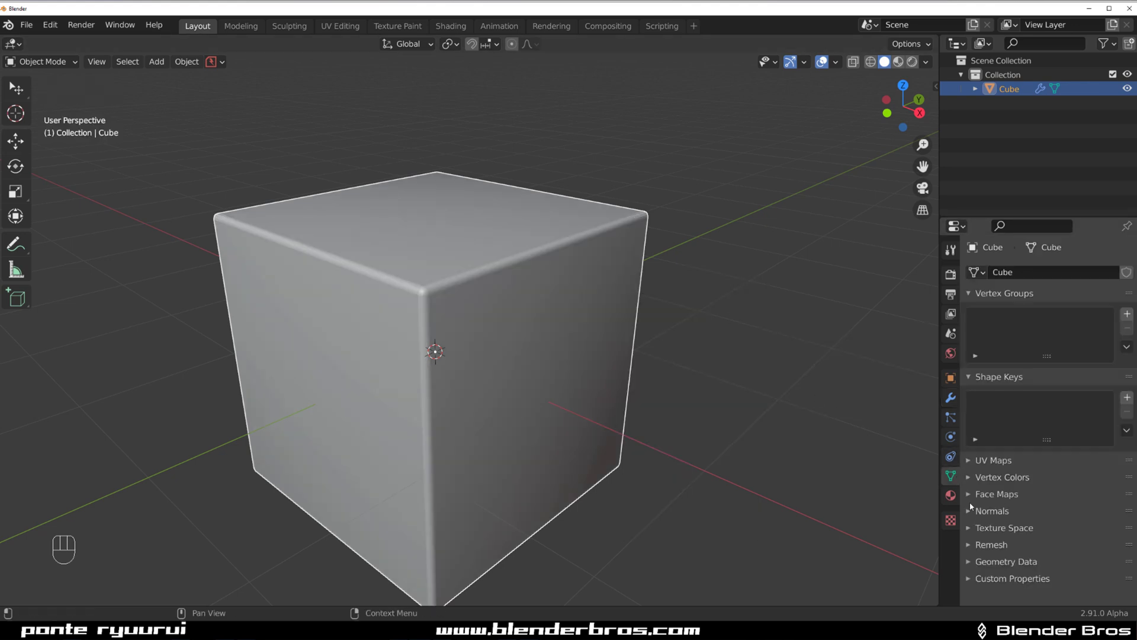
left_click(975, 510)
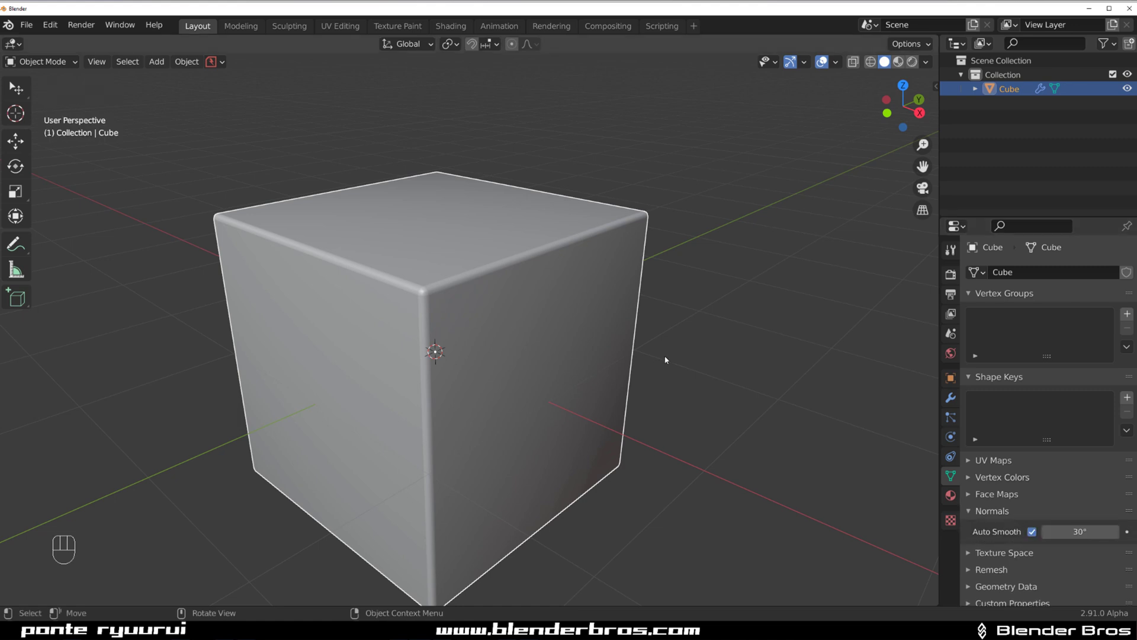
Add a Weighted Normal modifier to the cube after the bevel.
left_click(950, 397)
left_click(1007, 247)
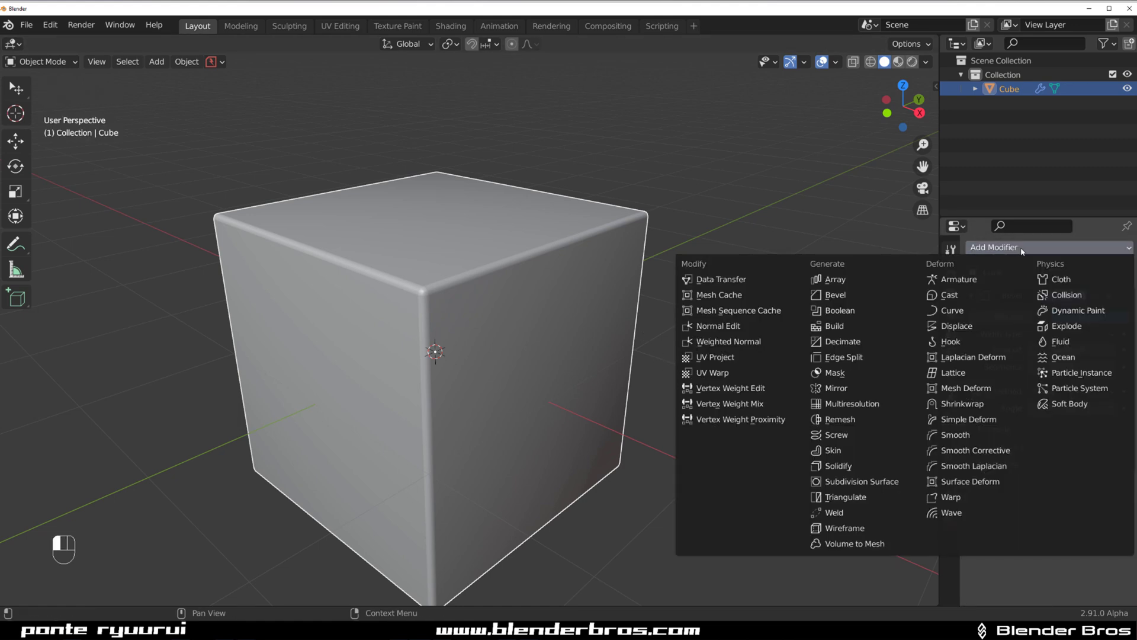
left_click(767, 342)
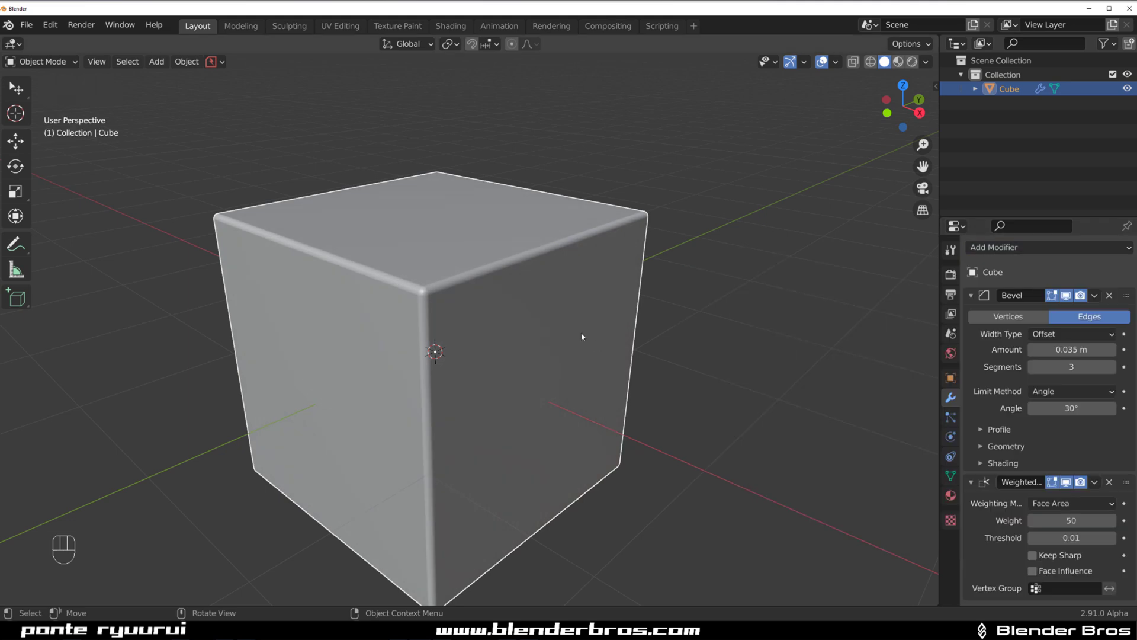
scroll(596, 347, "down", 3)
middle_click_drag(563, 330, 599, 375)
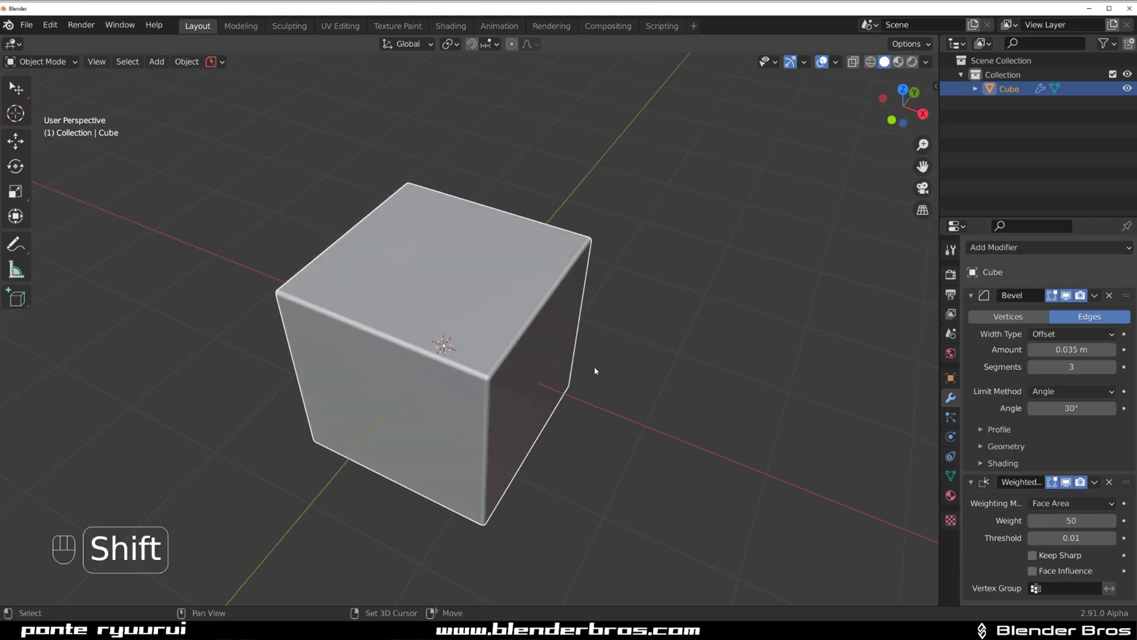
key("shift+d")
right_click(680, 375)
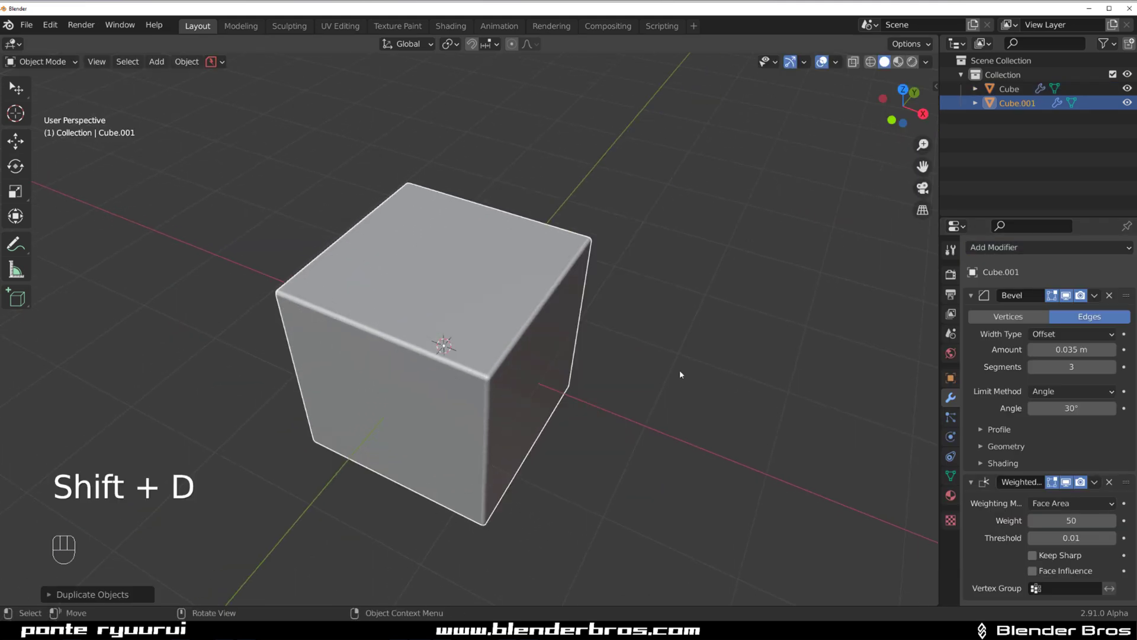
key("x")
left_click(640, 350)
Add a new cube and scale it down inside the bevelled cube.
key("shift+a")
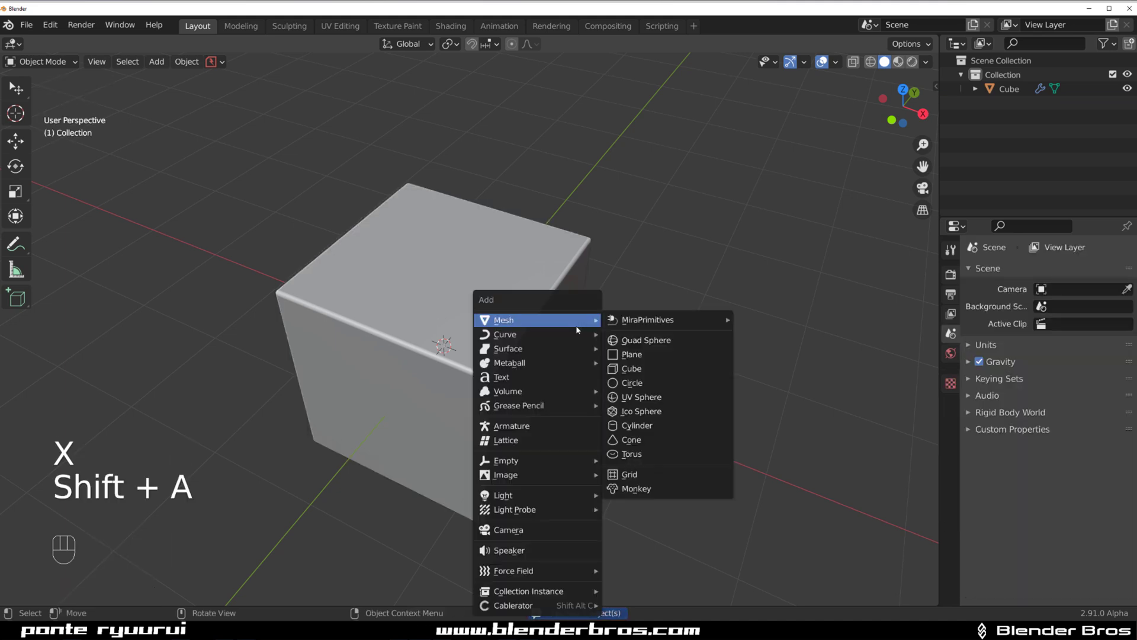
left_click(617, 365)
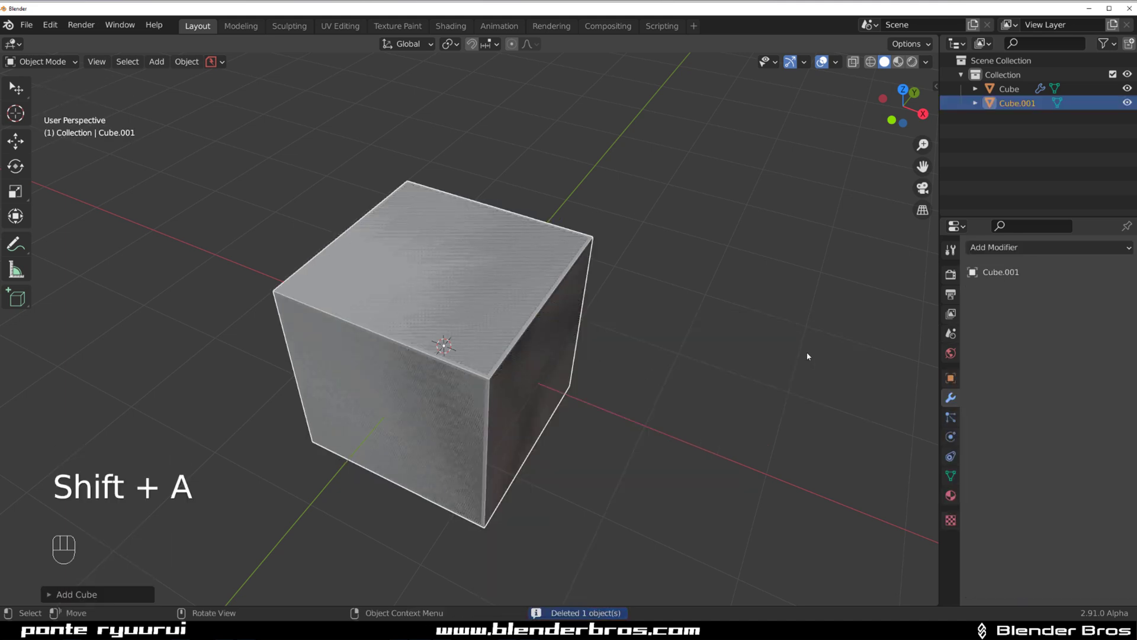
key("s")
left_click(678, 335)
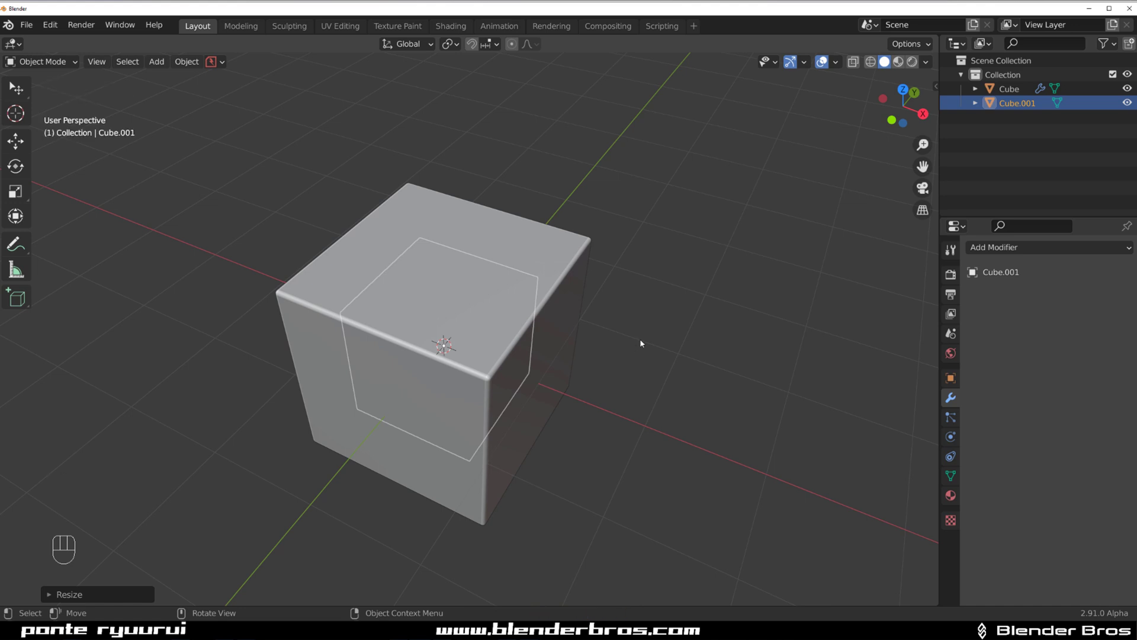
Move the smaller cube along X and up along Z so it protrudes from the bevelled cube's upper edge.
key("ctrl+z")
key("g")
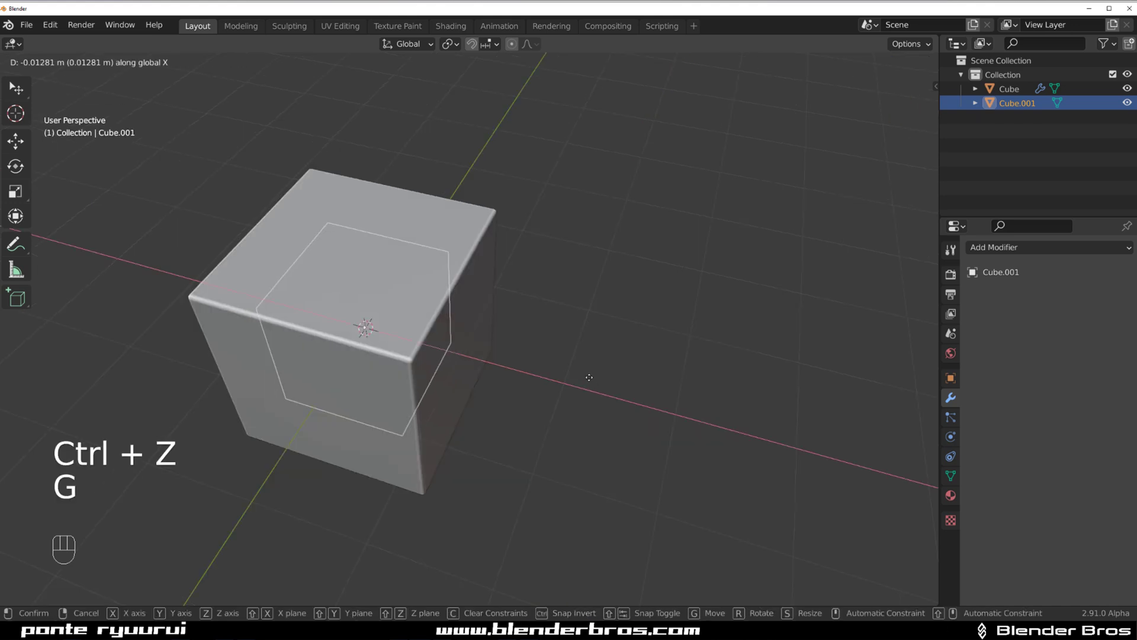
left_click(626, 408)
middle_click_drag(626, 409, 602, 361)
key("g")
middle_click(603, 344)
left_click(611, 280)
Subtract the smaller cube from the bevelled cube with a Bool Tool difference.
left_click(375, 297, "shift")
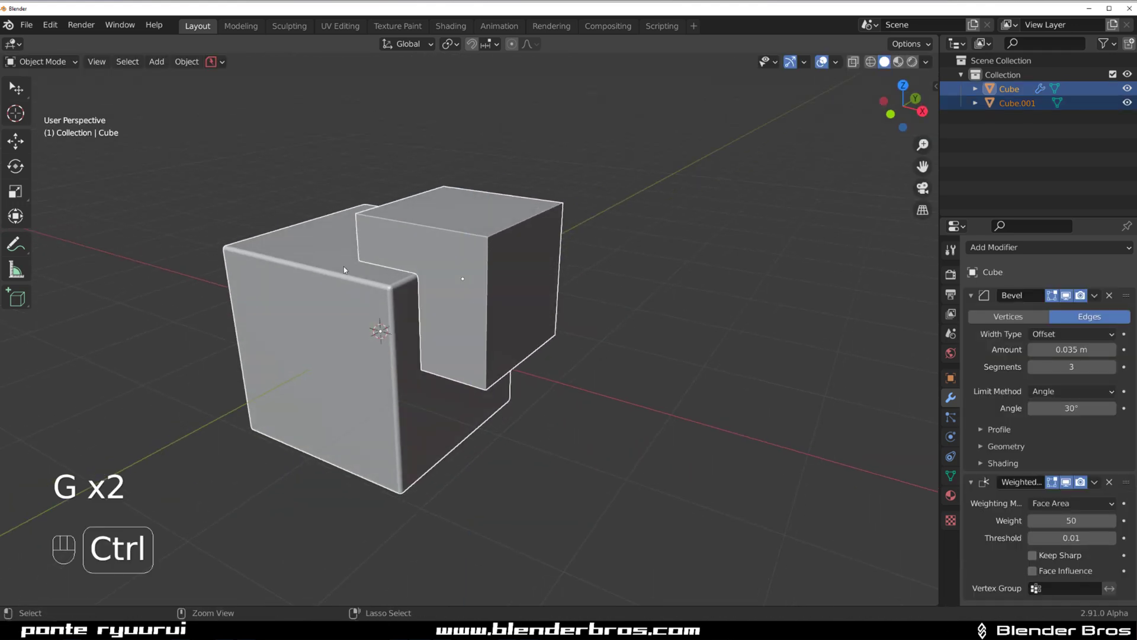
key("ctrl+KP_Subtract")
scroll(347, 272, "up", 2)
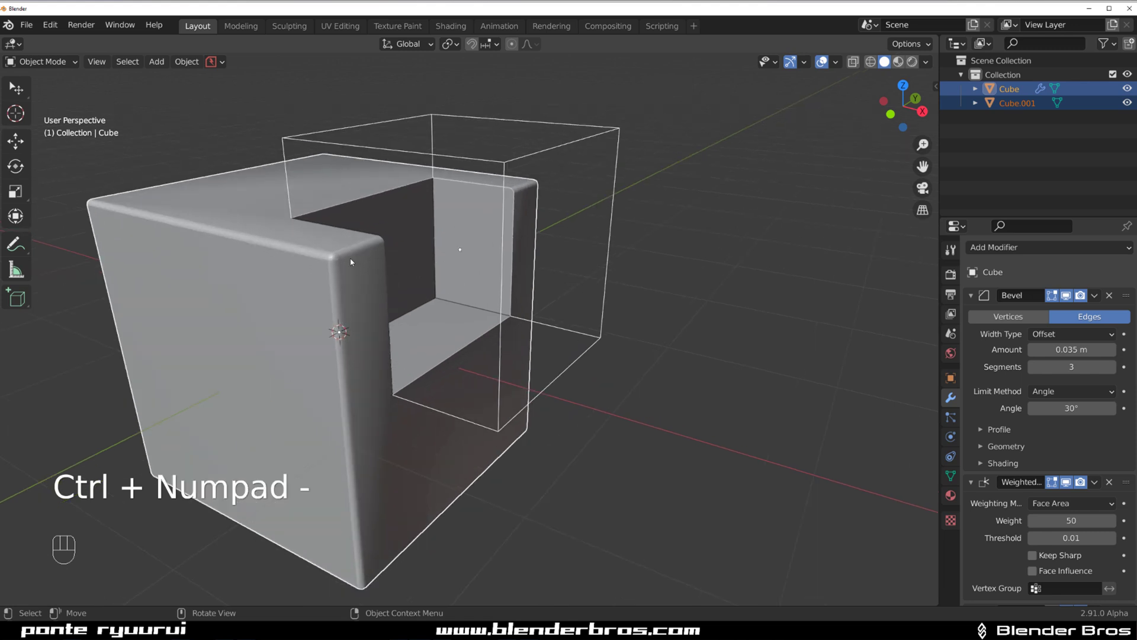
middle_click_drag(484, 245, 350, 128, "shift")
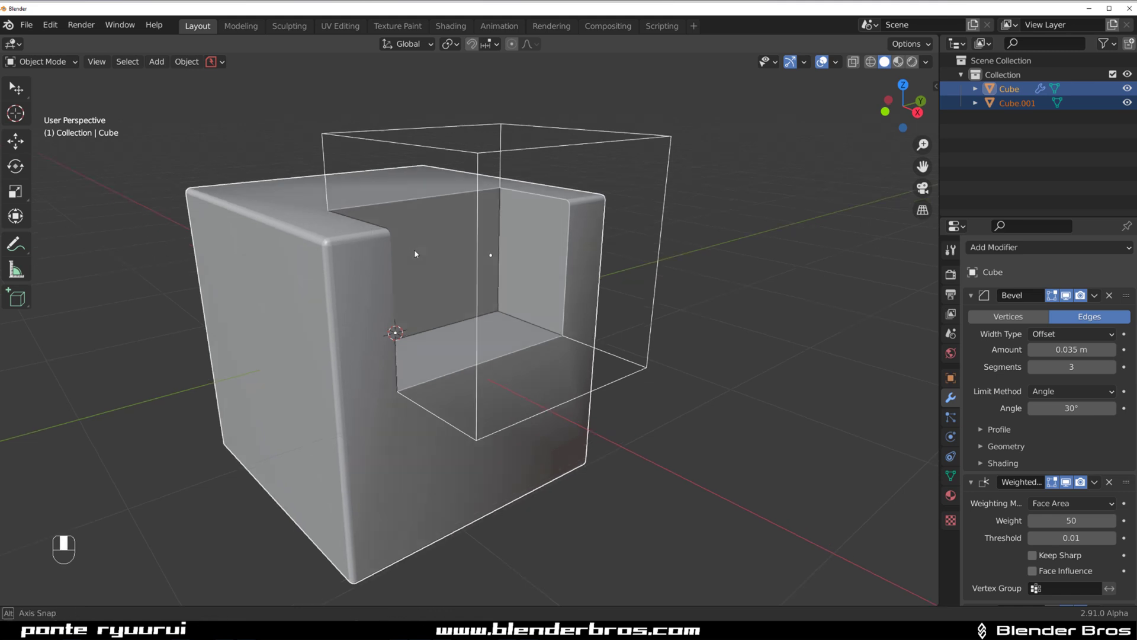
middle_click_drag(411, 246, 417, 259)
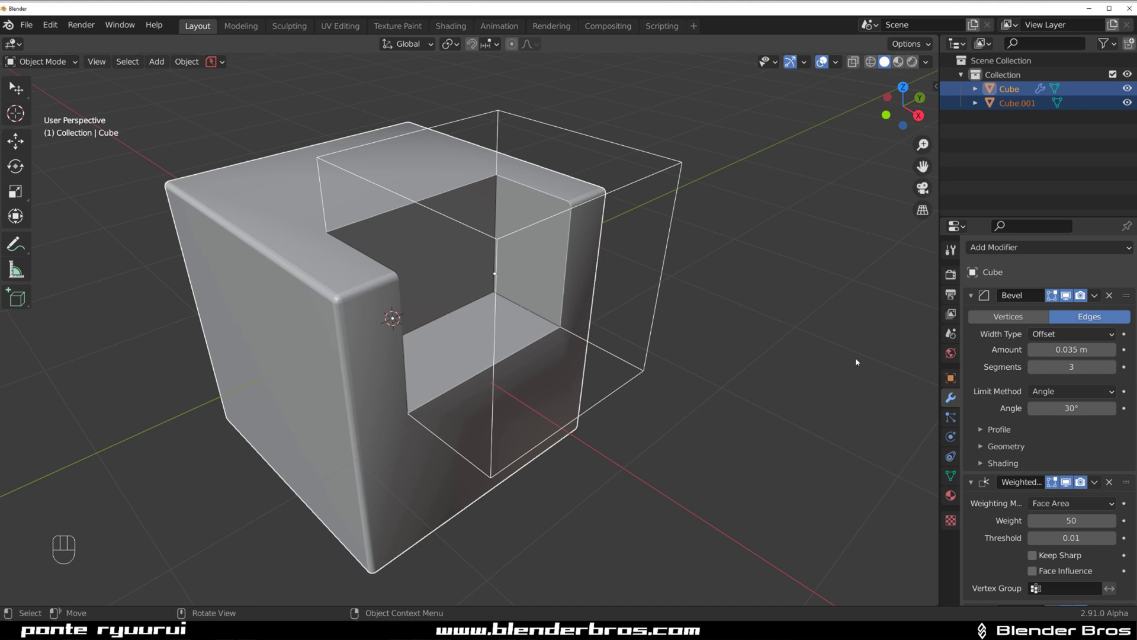
Reorder the cube's modifiers so the boolean sits above both the bevel and the Weighted Normal.
scroll(1048, 415, "down", 5)
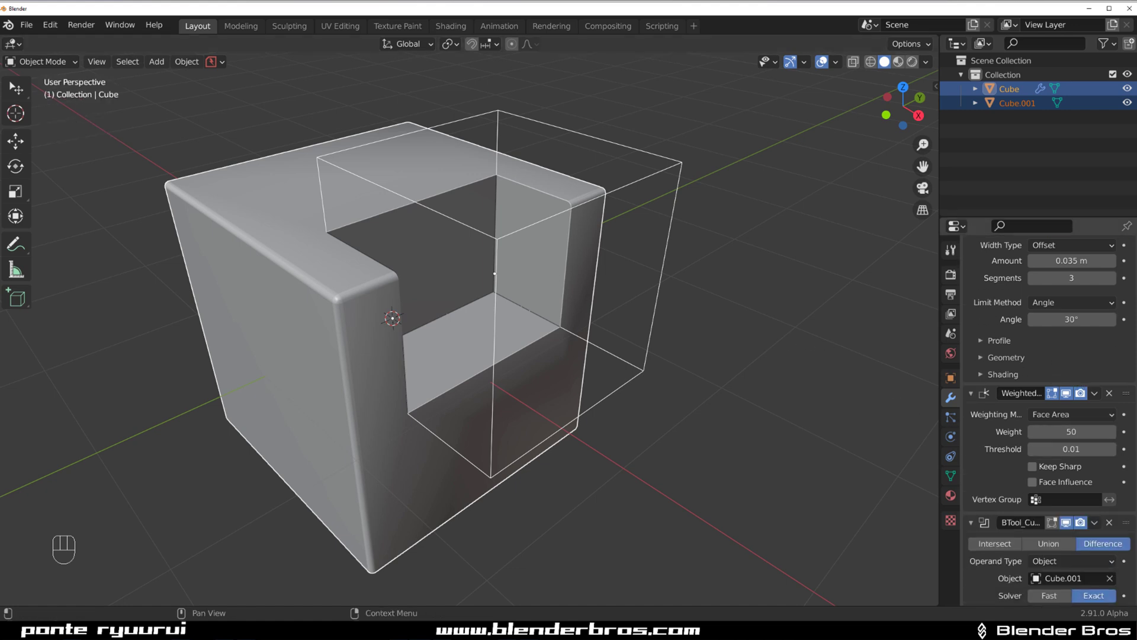
left_click_drag(1126, 522, 1129, 366)
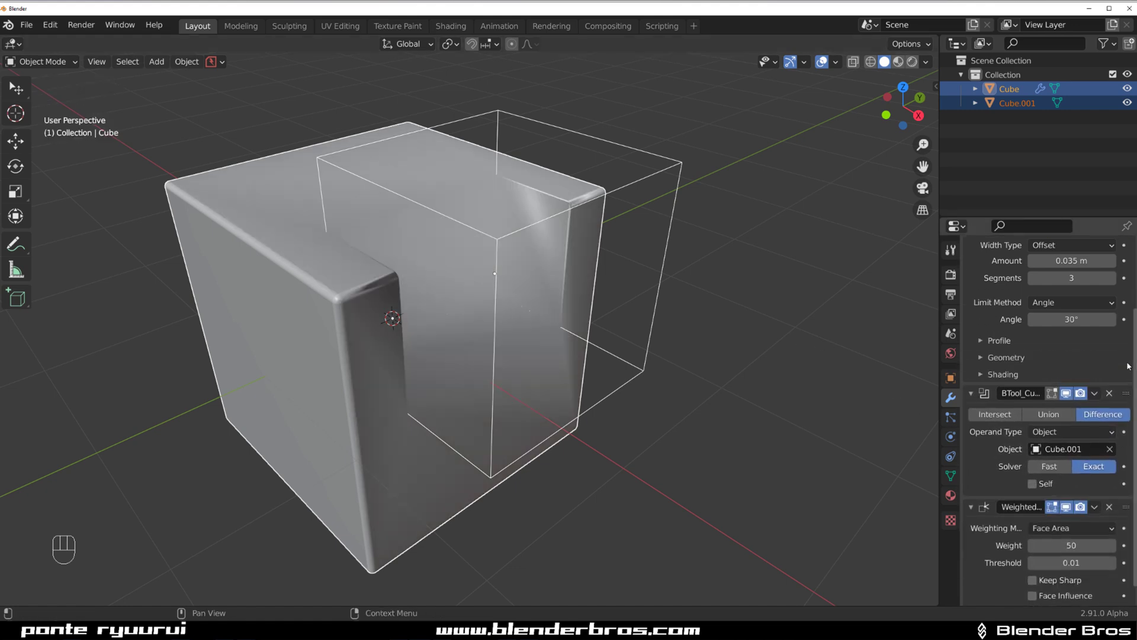
scroll(1134, 370, "up", 5)
left_click_drag(1126, 481, 1120, 289)
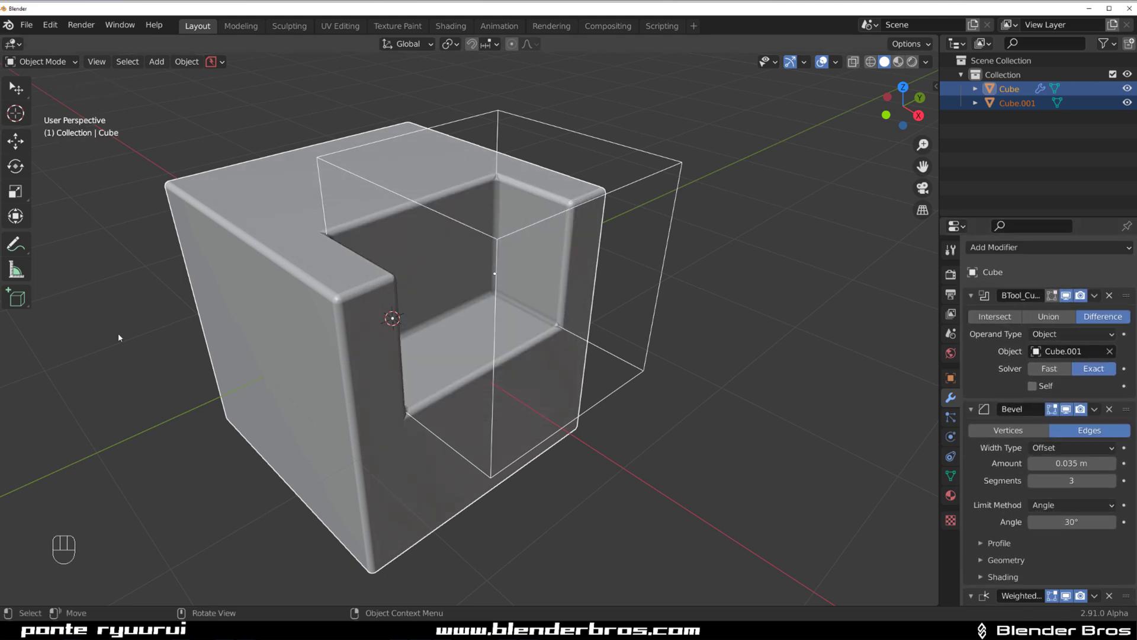
middle_click_drag(201, 307, 380, 306)
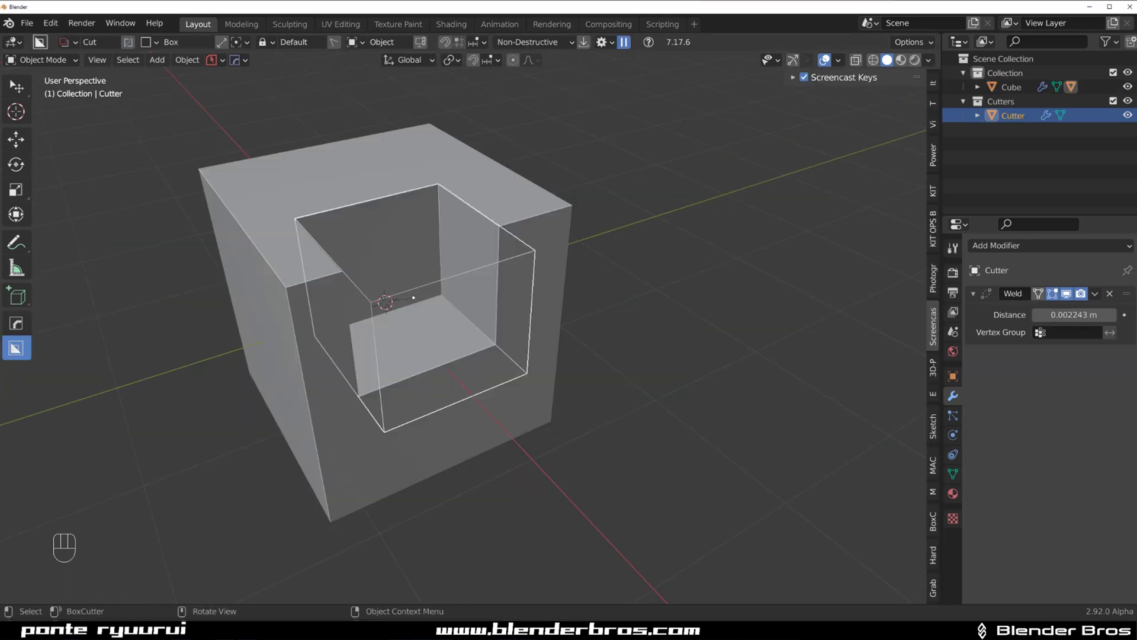
Undo the box cut and add a HardOps bevel to the cube with 5 segments and a width of about 0.005 m.
key("ctrl+z")
key("q")
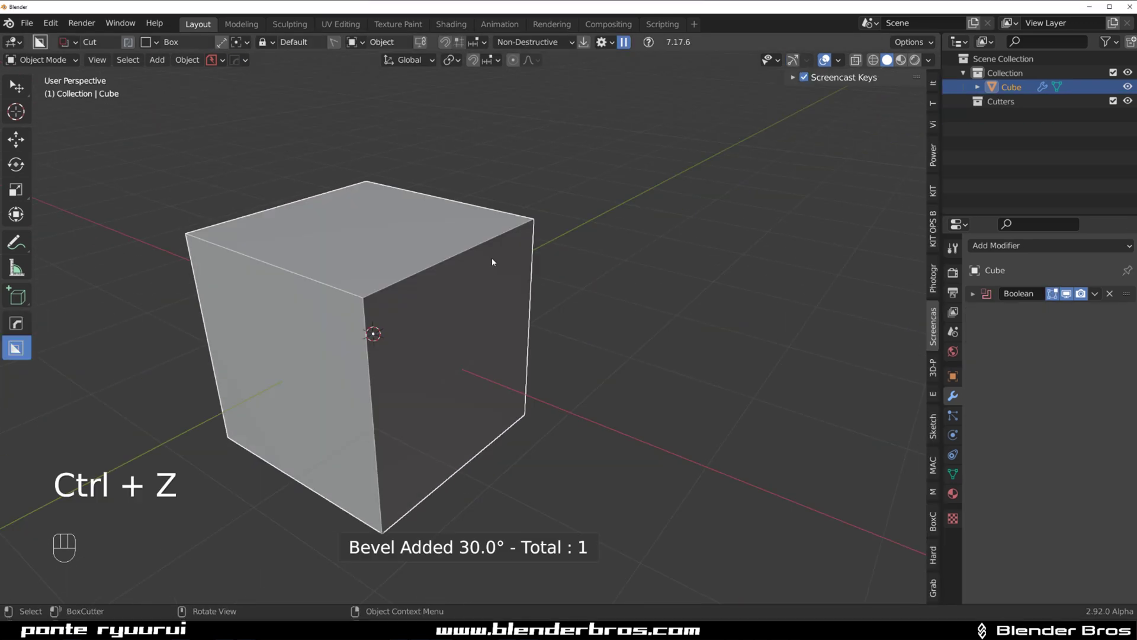
left_click(506, 242)
scroll(431, 261, "up", 2)
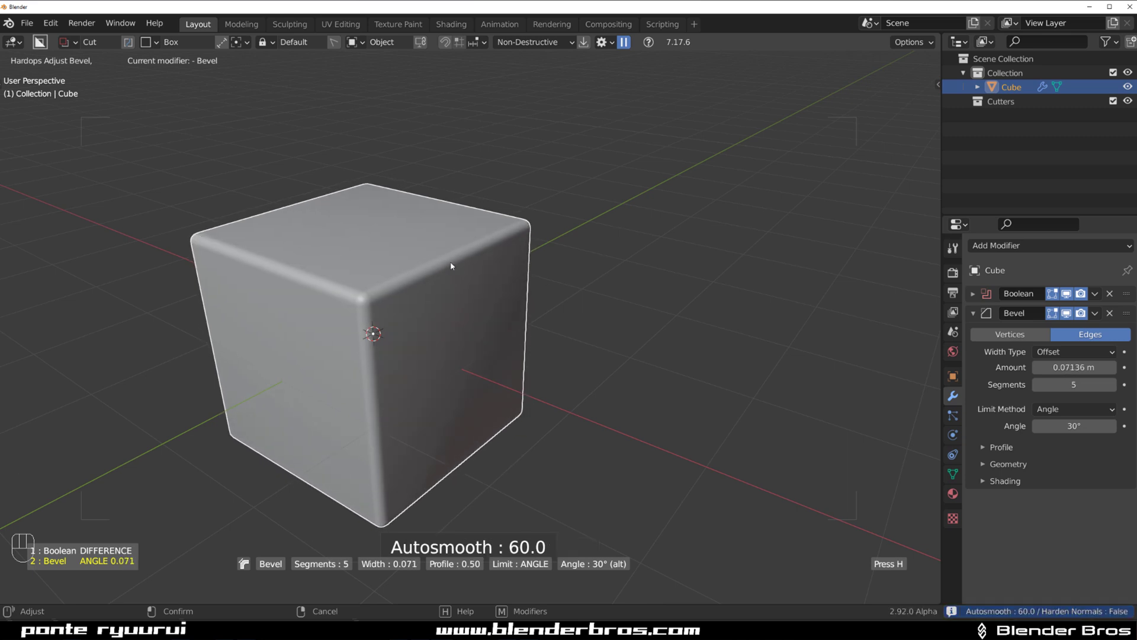
left_click(497, 273)
Run HardOps Sharpen on the cube and box-cut a notch out of its upper edge.
key("q")
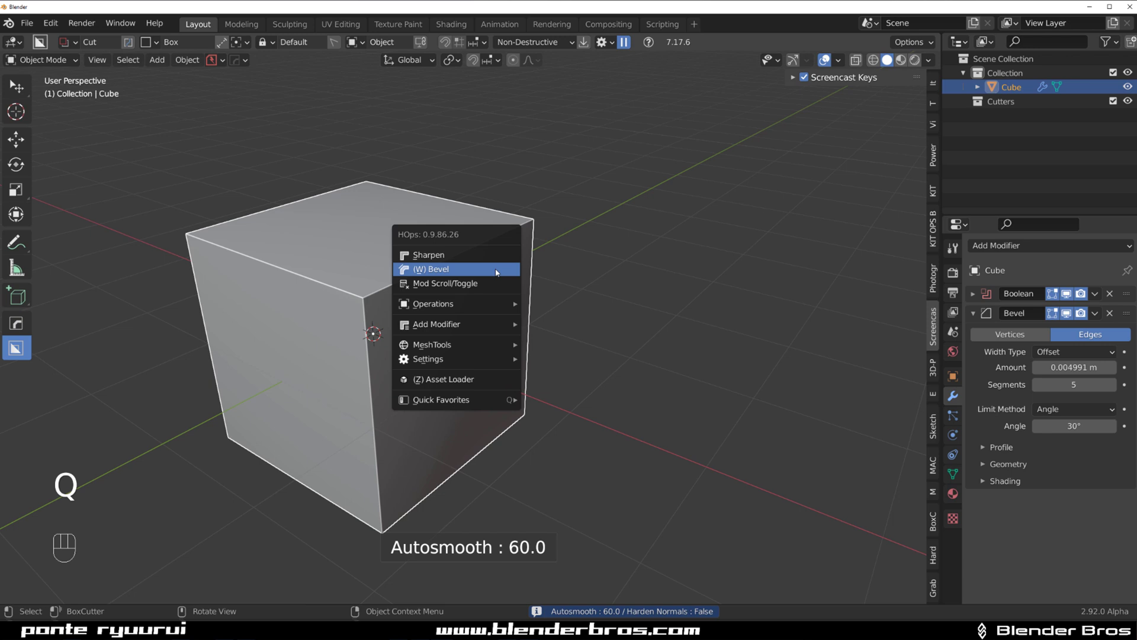
left_click(508, 253, "alt")
mouse_move(414, 218)
left_mouse_down()
mouse_move(503, 313)
mouse_move(532, 389)
left_mouse_up()
left_click(532, 418)
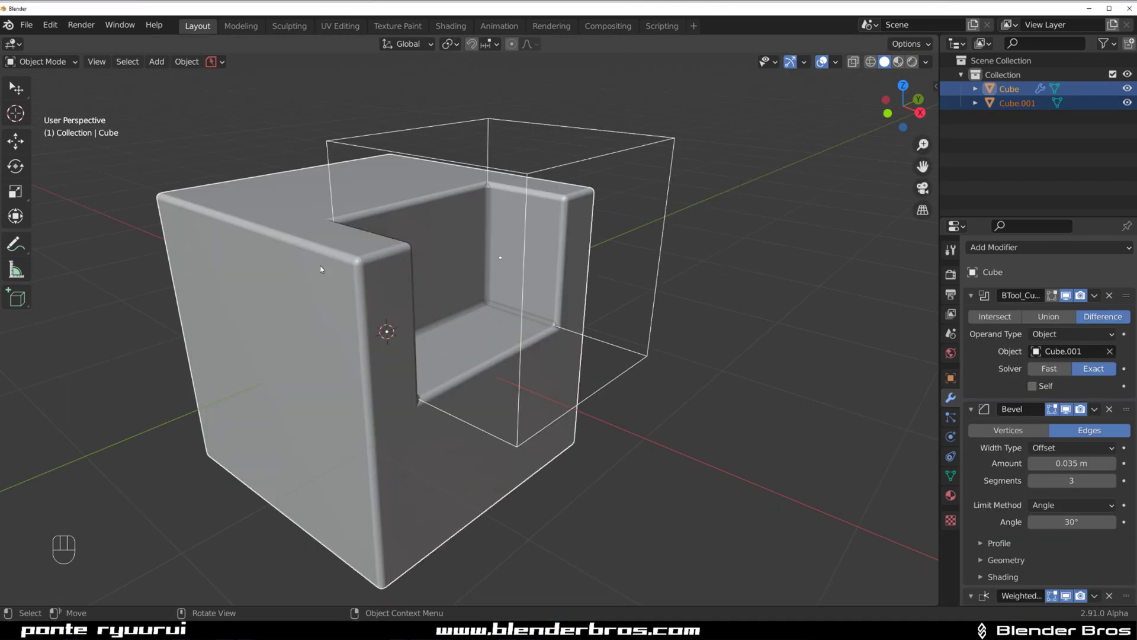
Examine the bevelled boolean notch from several angles, checking both the cutter cube and the main cube.
middle_click_drag(320, 265, 556, 267)
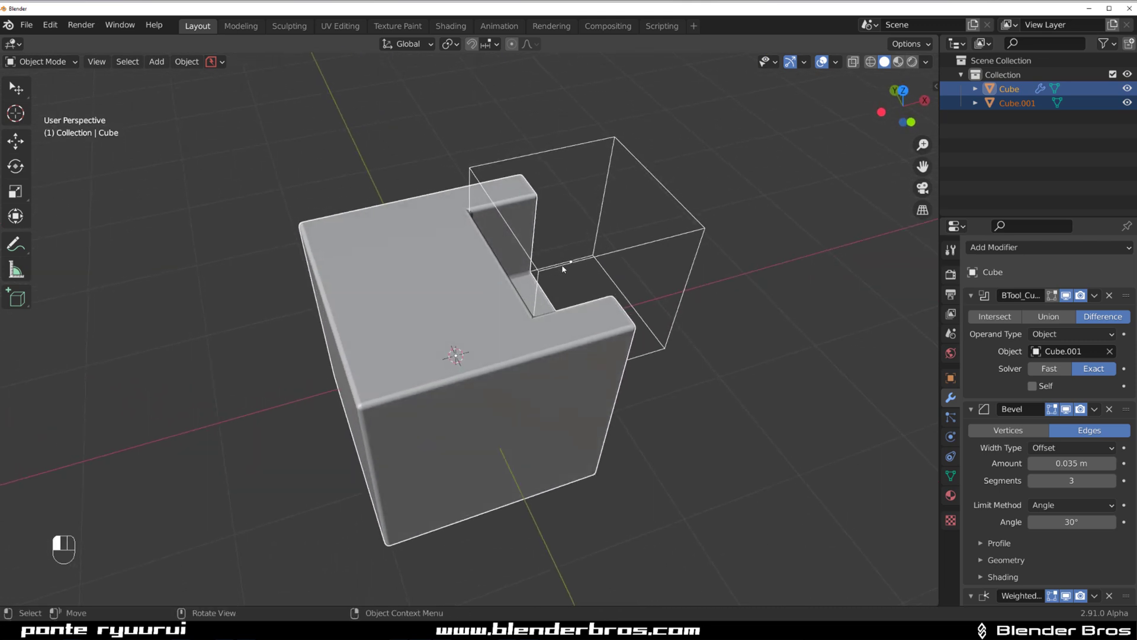
left_click(563, 269)
middle_click_drag(704, 314, 480, 286)
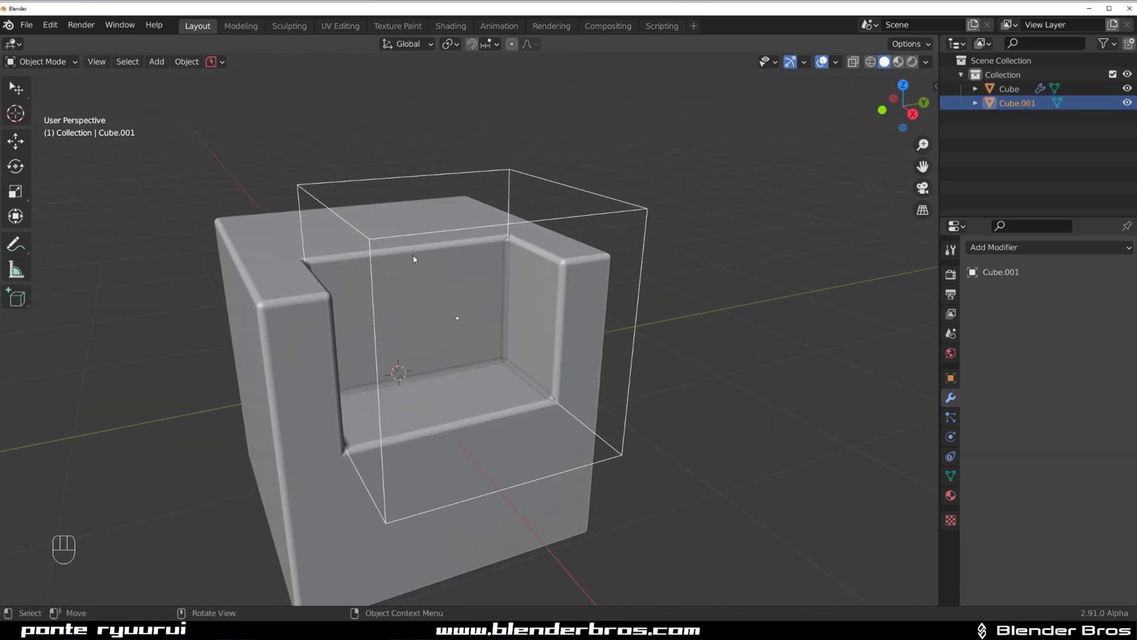
middle_click_drag(413, 259, 478, 271)
left_click(257, 284)
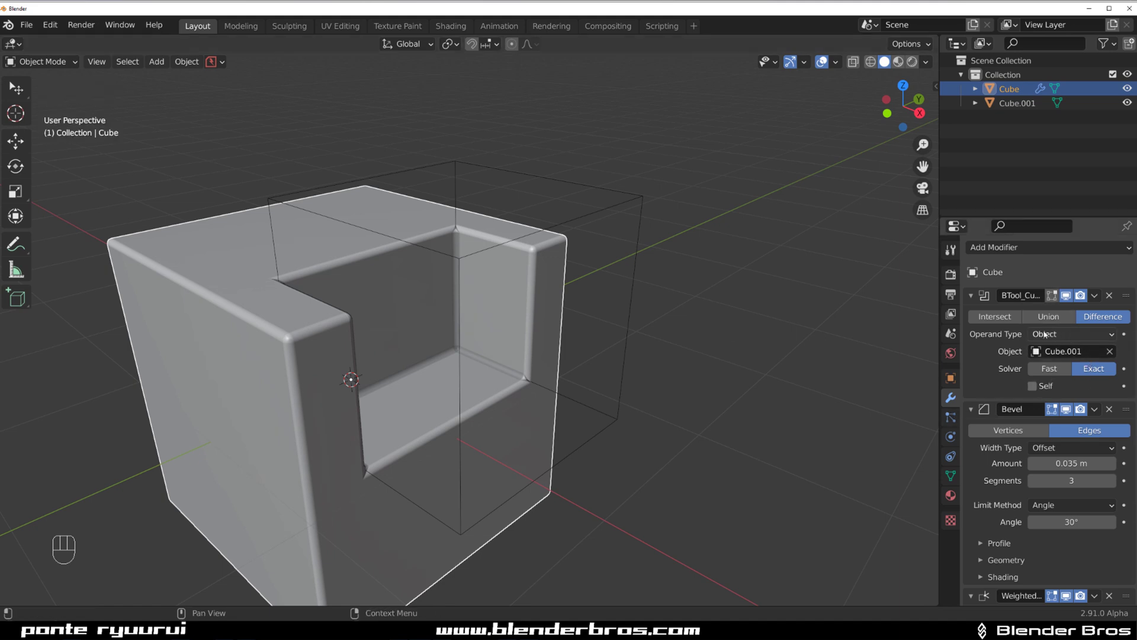
scroll(526, 332, "down", 2)
middle_click_drag(538, 309, 546, 287, "shift")
scroll(546, 287, "up", 3)
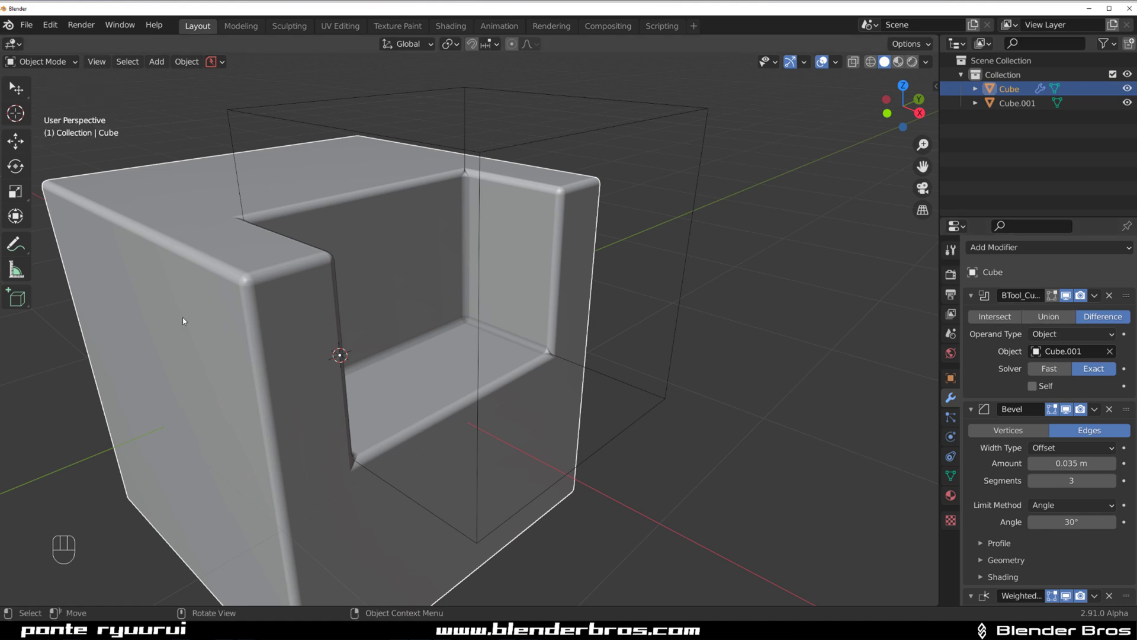
scroll(183, 318, "down", 2)
Try the Union and Intersect operations on the cube's boolean modifier and return it to Difference.
left_click(1062, 320)
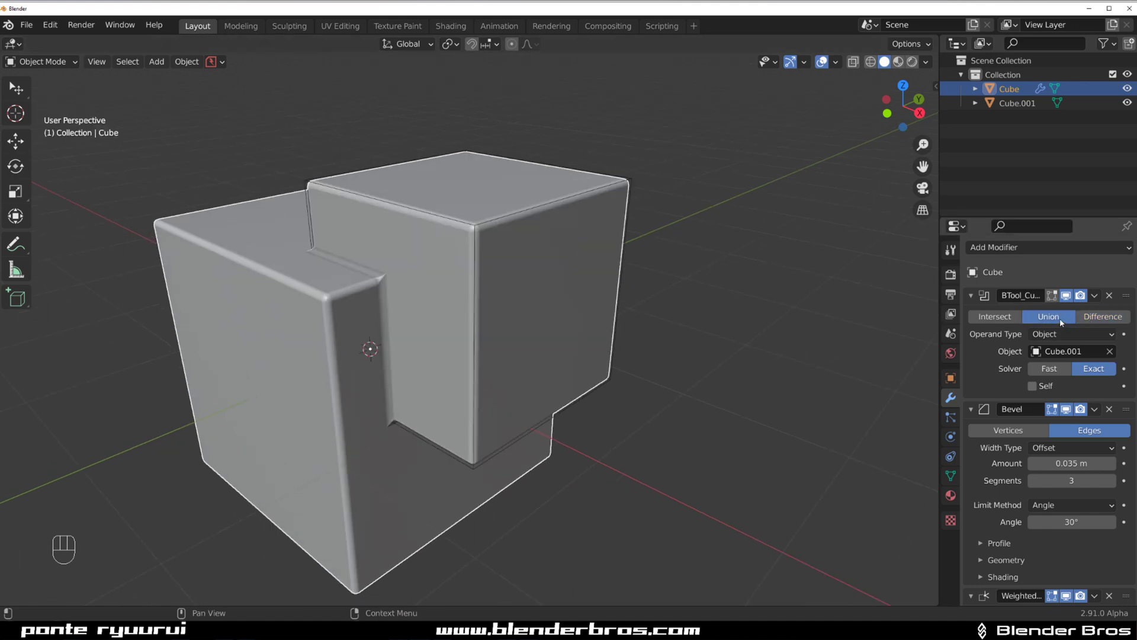
left_click(993, 317)
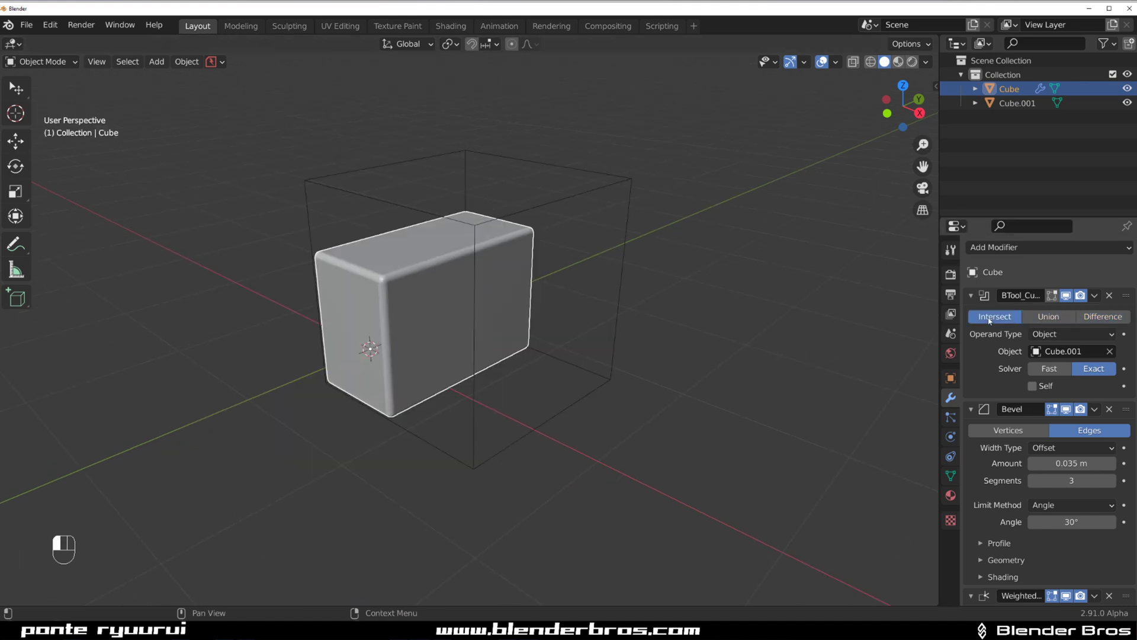
left_click(1103, 319)
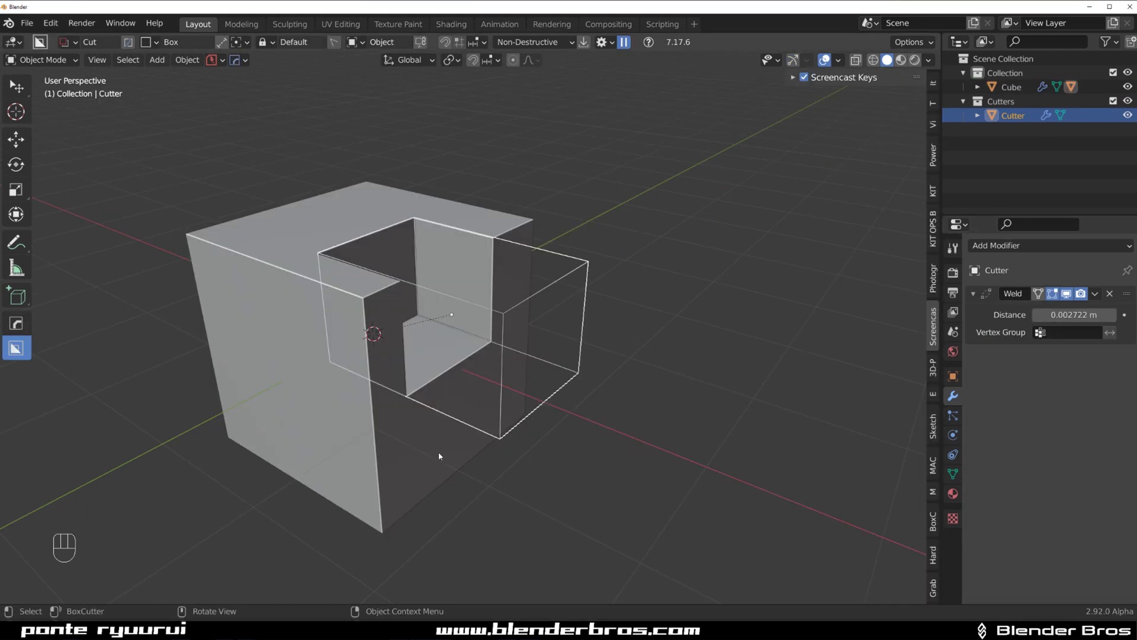
Convert the box cutter's boolean to an inset with the HardOps Shift Bool operation.
key("q")
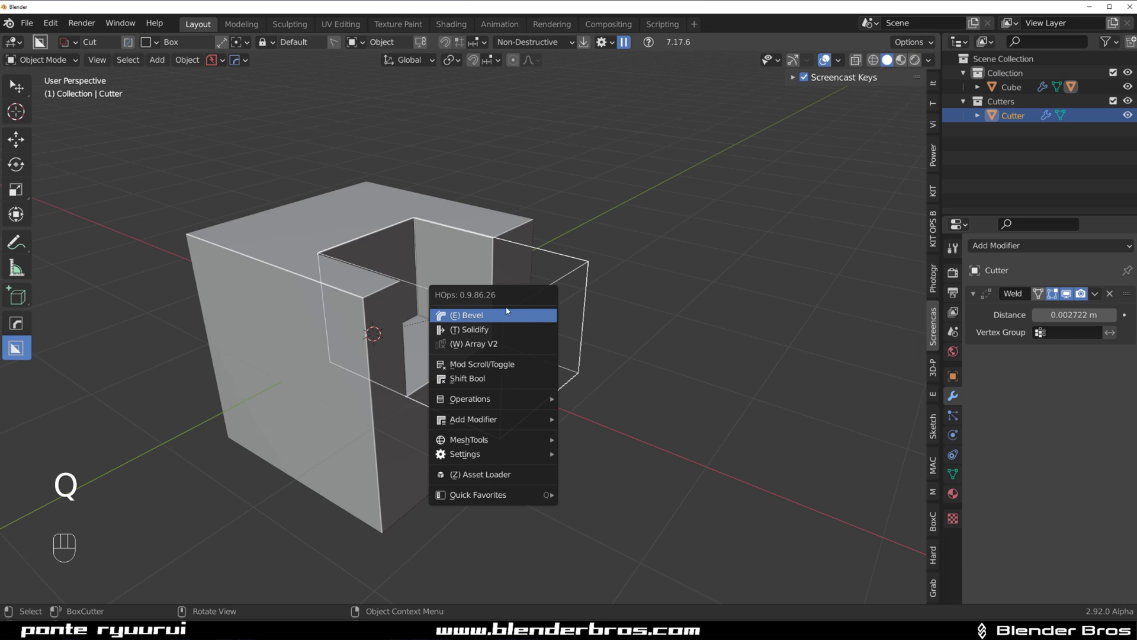
left_click(505, 379)
scroll(538, 319, "down", 1)
scroll(540, 323, "up", 1)
scroll(539, 323, "up", 4)
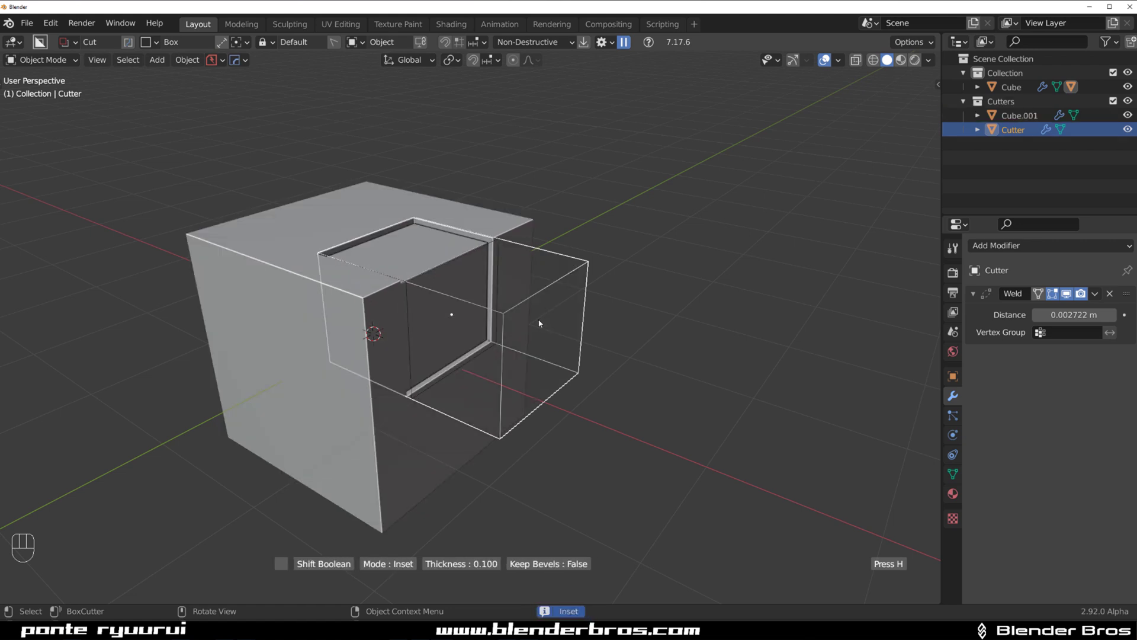
scroll(539, 323, "up", 2)
left_click(653, 295)
mouse_move(655, 275)
middle_mouse_down()
mouse_move(624, 276)
mouse_move(649, 282)
middle_mouse_up()
scroll(362, 333, "down", 2)
middle_click_drag(362, 333, 449, 309)
scroll(484, 355, "up", 1)
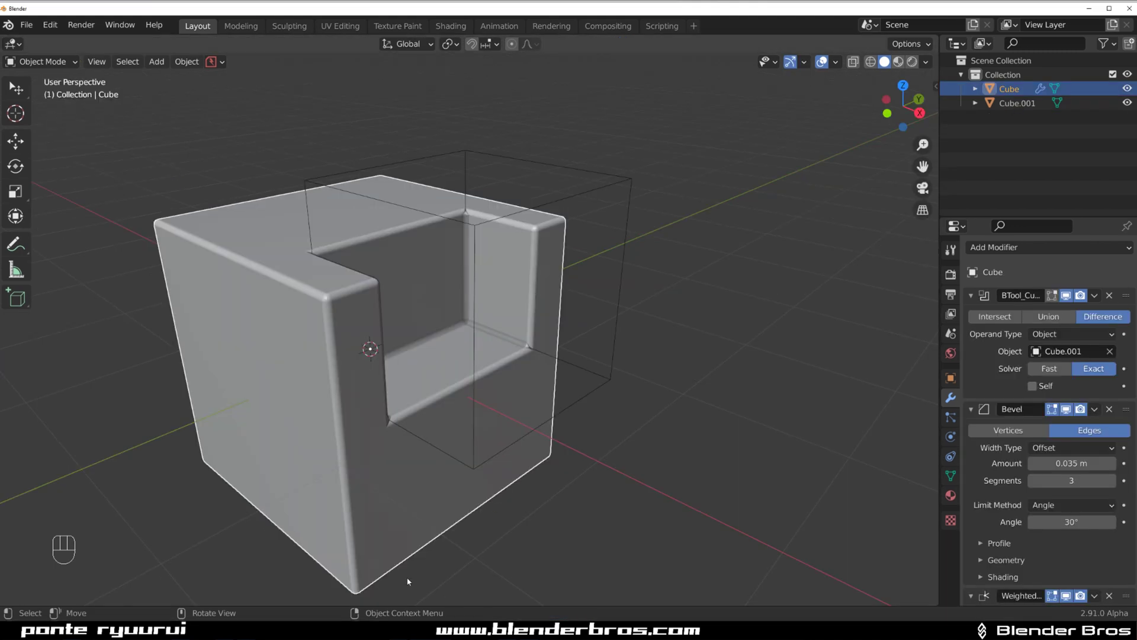
Select the cube and draw a box cut into its upper edge, extruded about 0.52 deep.
middle_click_drag(486, 323, 263, 273)
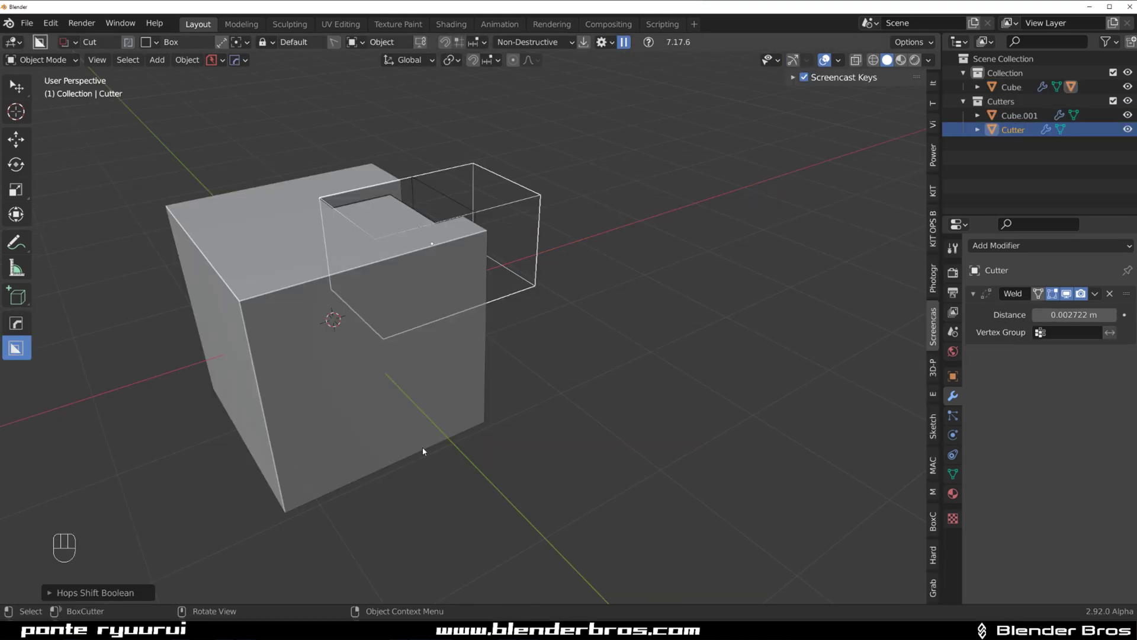
middle_click_drag(421, 447, 400, 302)
left_click_drag(435, 311, 443, 308)
scroll(488, 290, "down", 2)
middle_click_drag(444, 308, 476, 307)
scroll(497, 275, "up", 2)
right_click(483, 289)
left_click(419, 315)
left_click_drag(452, 264, 527, 433)
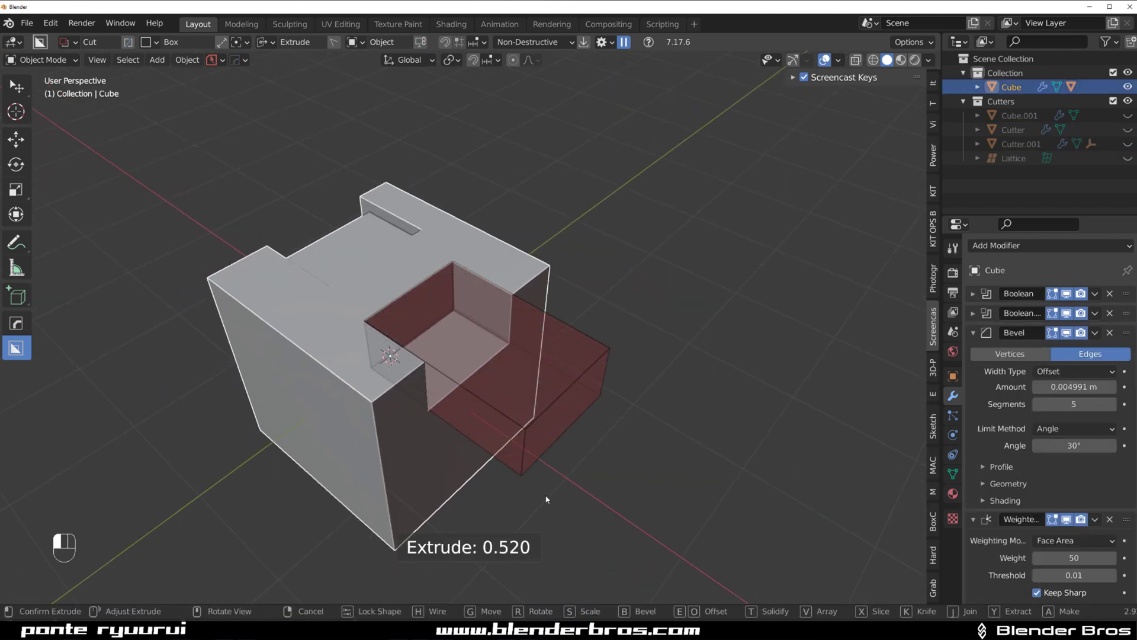
Try bevelling the live box cutter's corners to a width of about 0.199, and try arraying the cutter.
key("b")
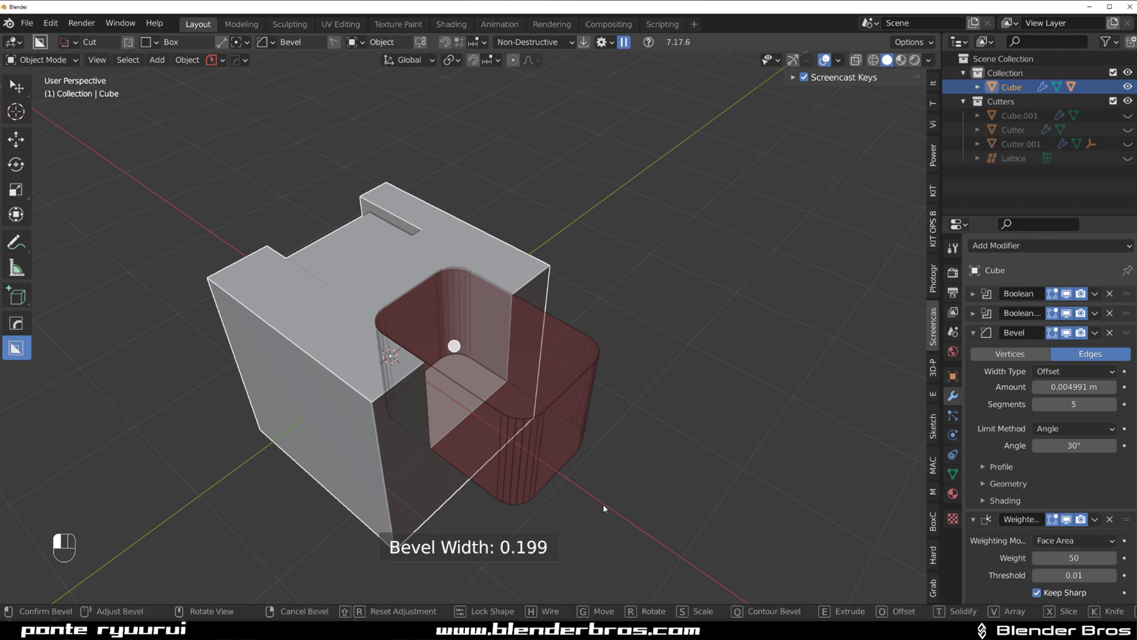
scroll(603, 502, "up", 5)
left_click_drag(603, 500, 594, 400)
scroll(599, 488, "down", 11)
key("v")
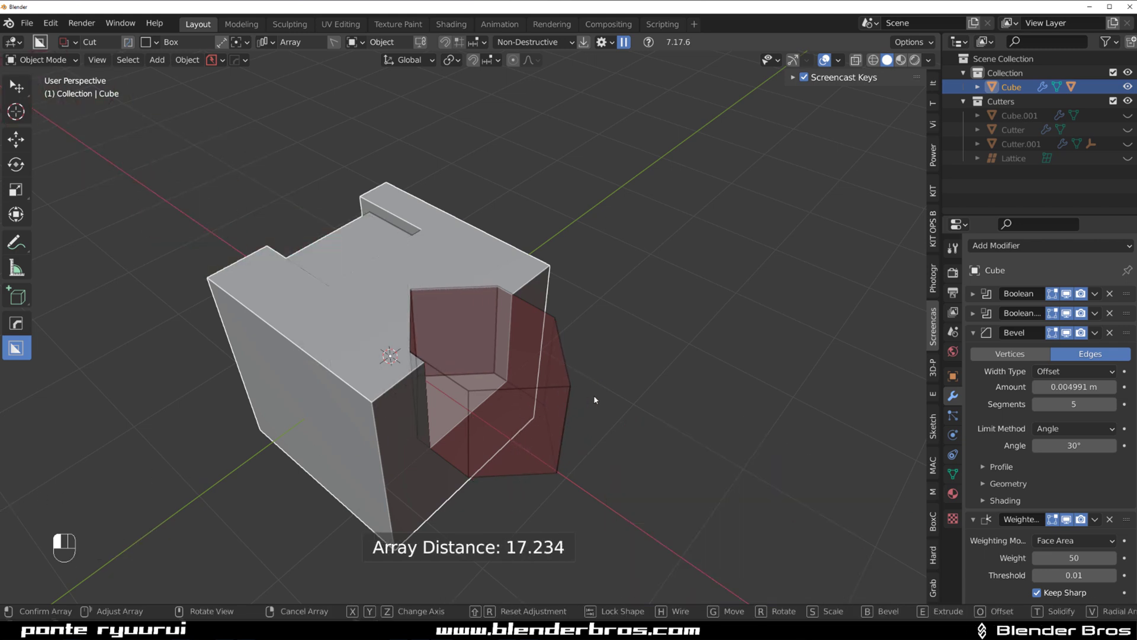
left_click(532, 366)
Cancel the live box cut and undo the preceding cut on the cube.
middle_click_drag(608, 326, 535, 323)
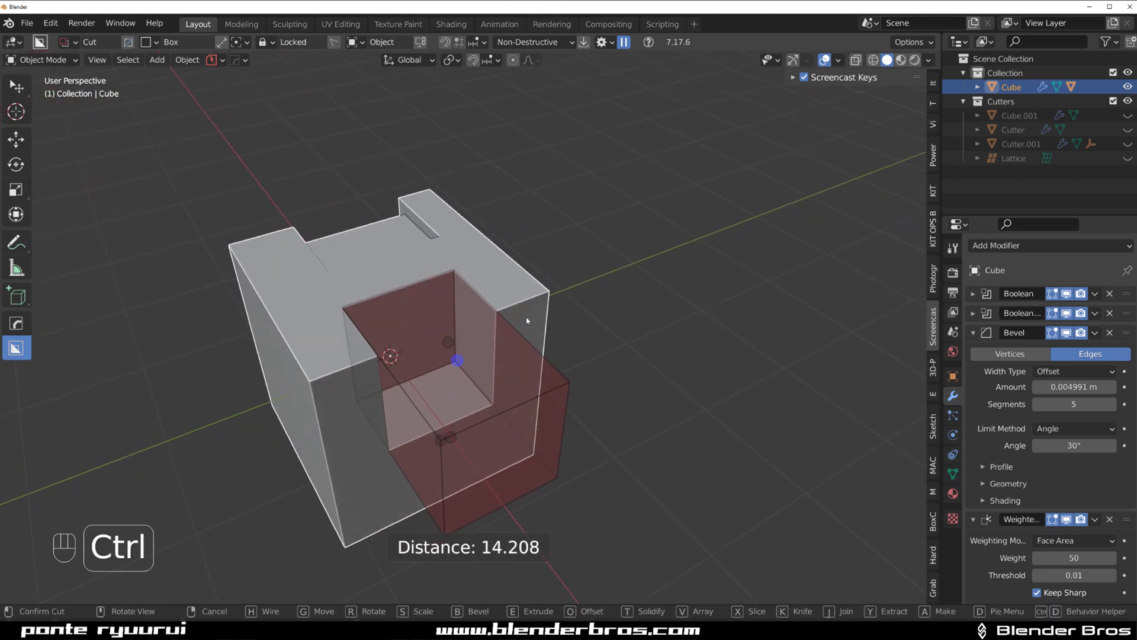
right_click(513, 325)
key("ctrl+z")
middle_click_drag(396, 331, 518, 284)
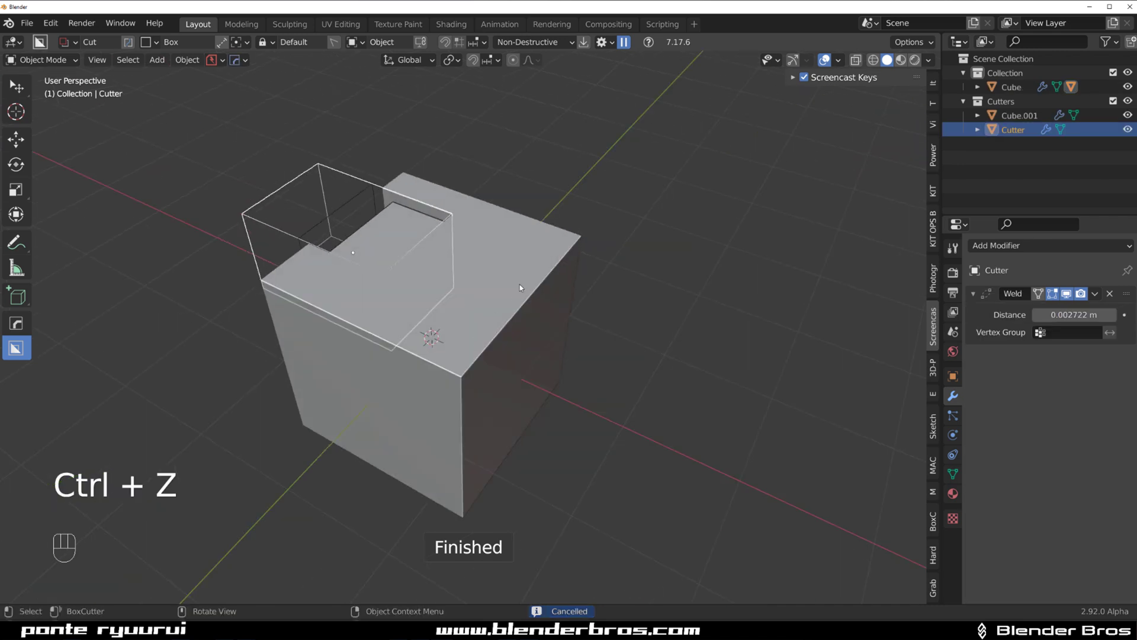
left_click(432, 428)
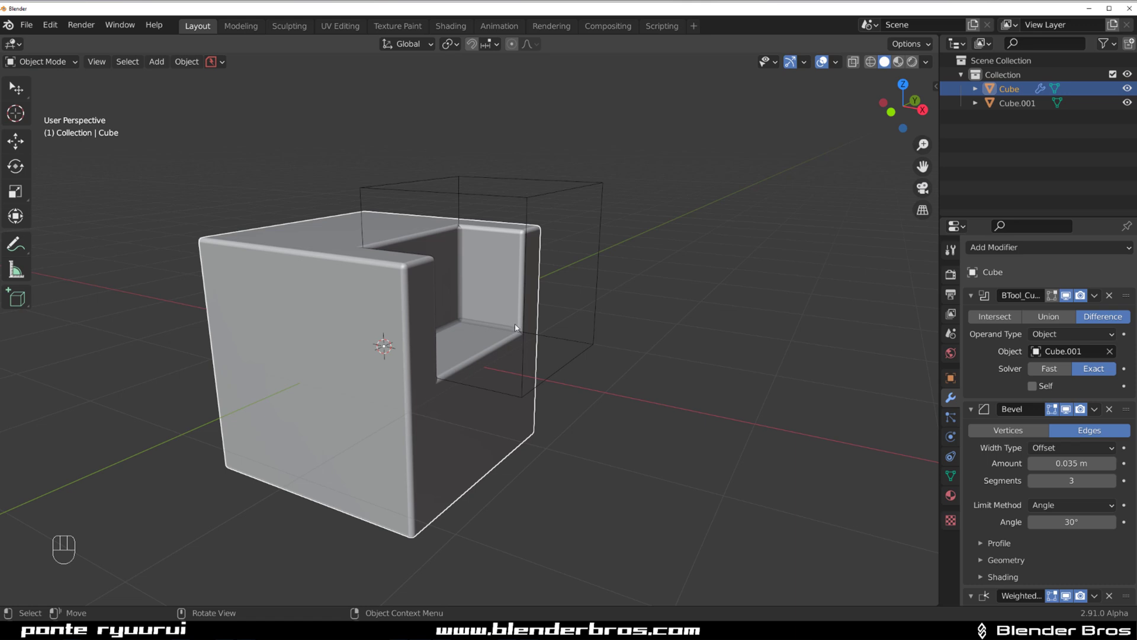
Scale the boolean cutter cube down to under half its size and raise it along Z to the main cube's top edge.
left_click(481, 261)
key("s")
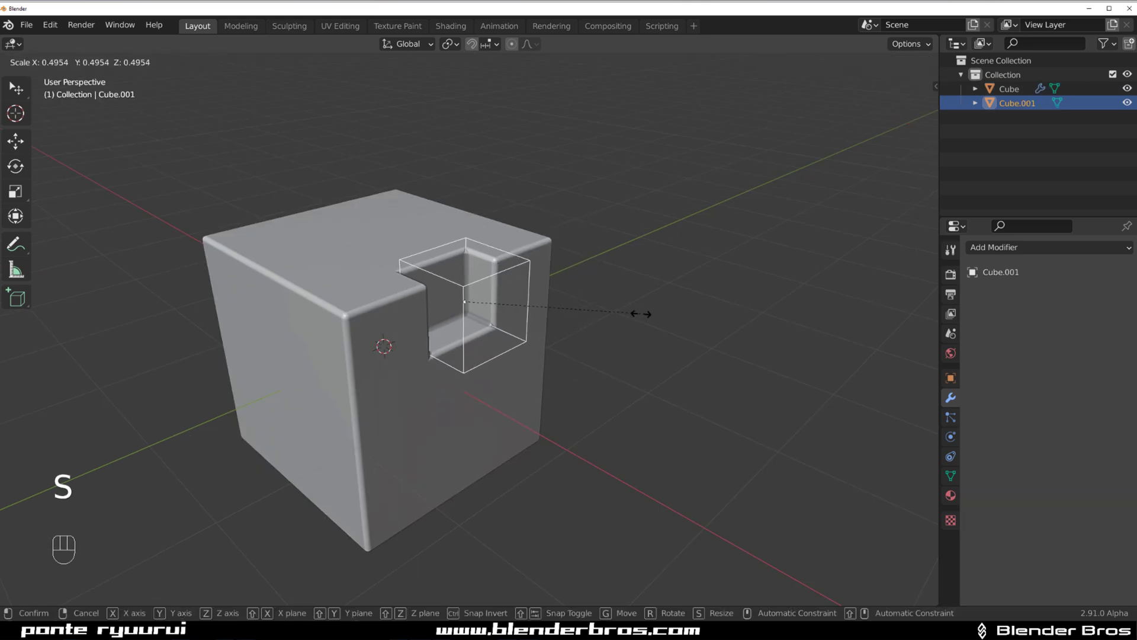
left_click(602, 315)
key("g")
key("z")
left_click(604, 304)
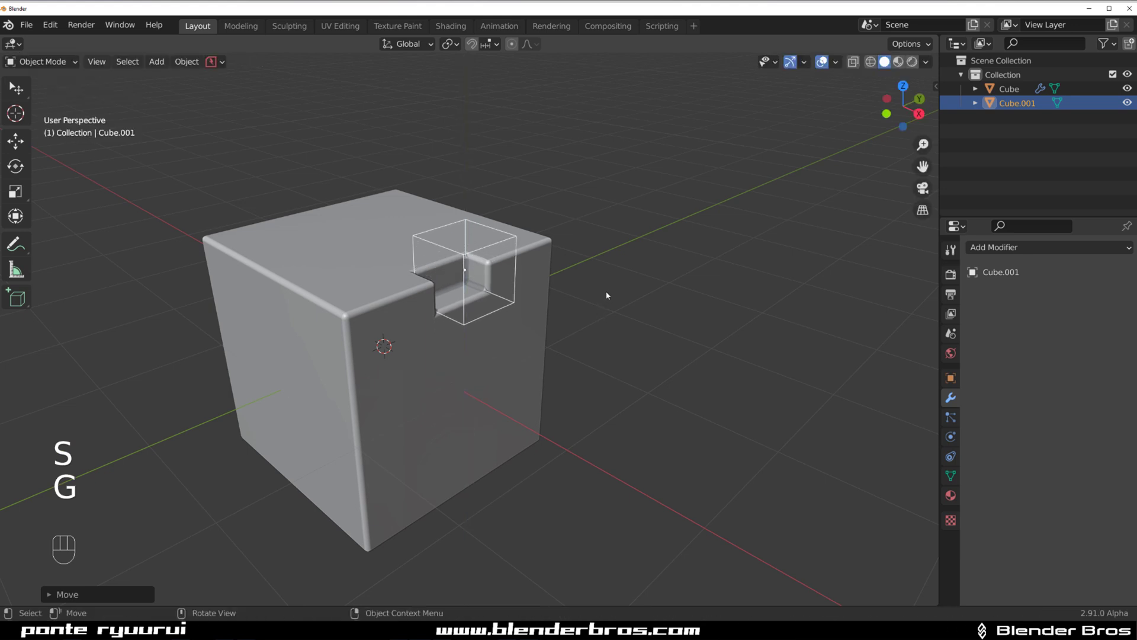
Shrink the cutter cube further, slide it along Y close to the main cube's corner, and select the main cube.
middle_click_drag(607, 297, 564, 354)
key("s")
left_click(627, 315)
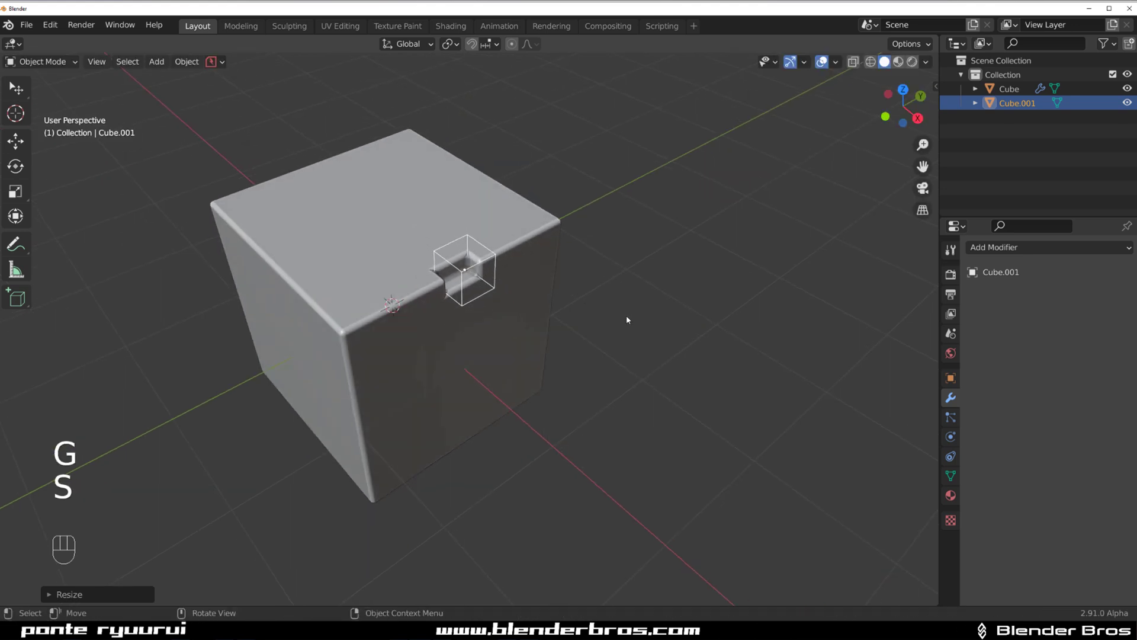
key("g")
key("y")
left_click(696, 296)
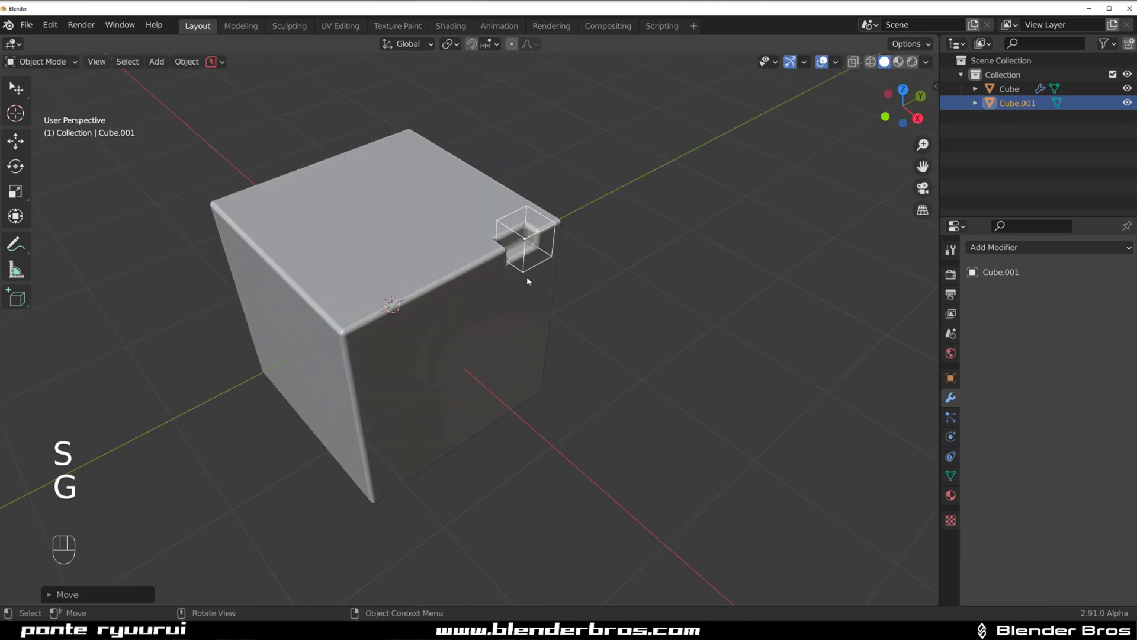
left_click(521, 285)
scroll(528, 276, "up", 2)
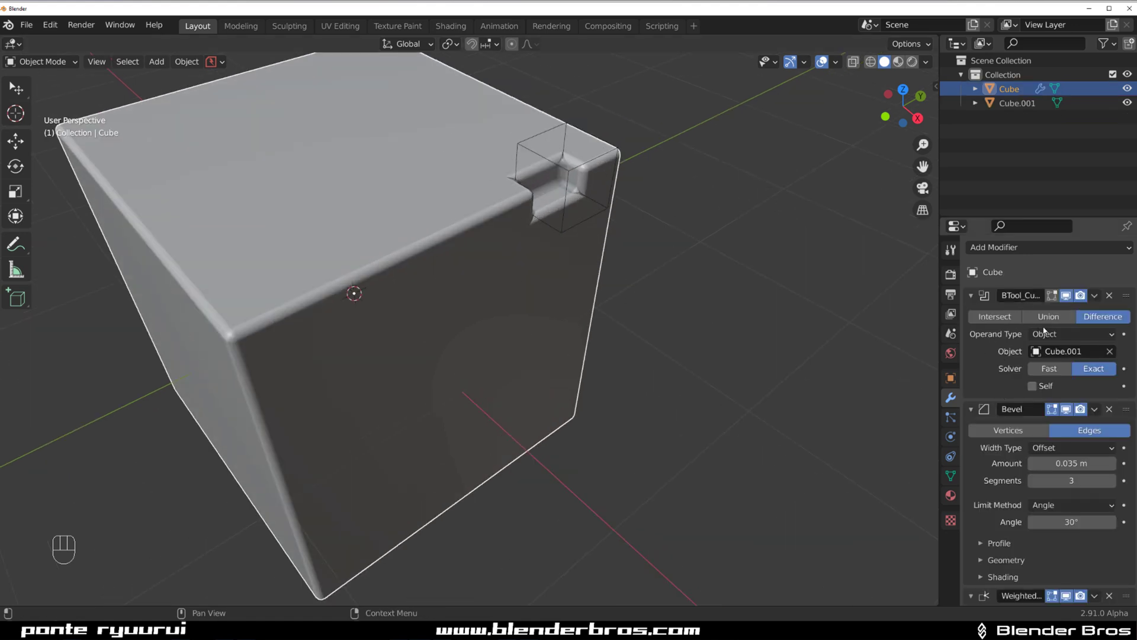
Reduce the main cube's Bevel modifier amount to 0.01 m.
left_click_drag(1071, 463, 1053, 463, "shift")
scroll(474, 325, "down", 2)
middle_click_drag(569, 276, 573, 313, "shift")
scroll(573, 313, "up", 1)
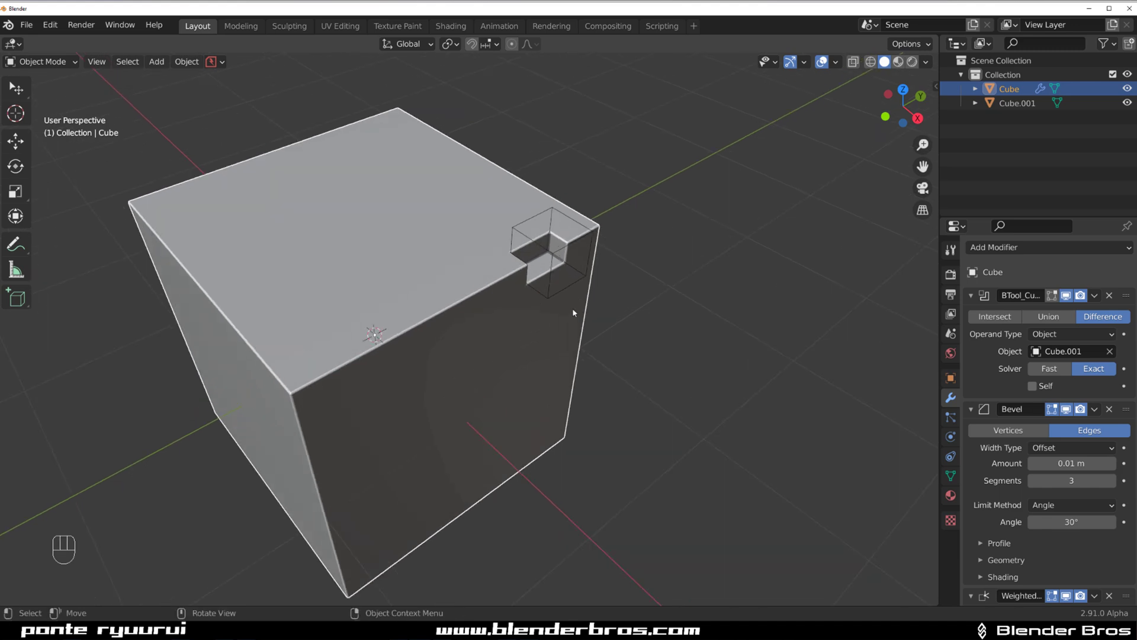
Add an Array modifier to the cutter cube with a count of 4 and relative offset factors X 0 and Y -1.5.
left_click(585, 239)
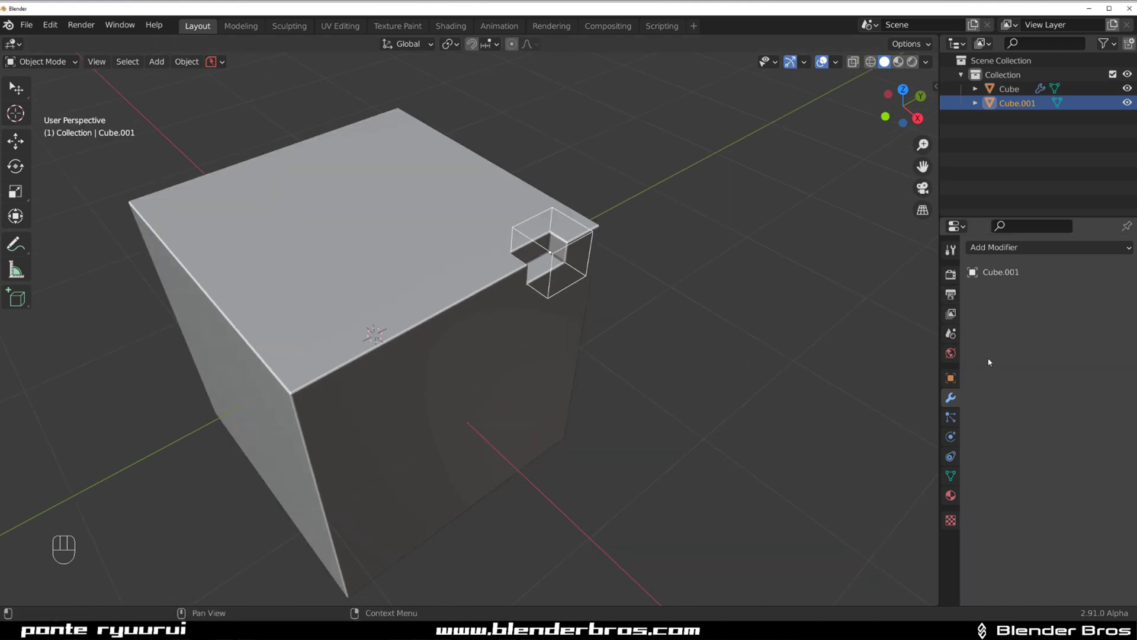
left_click(999, 249)
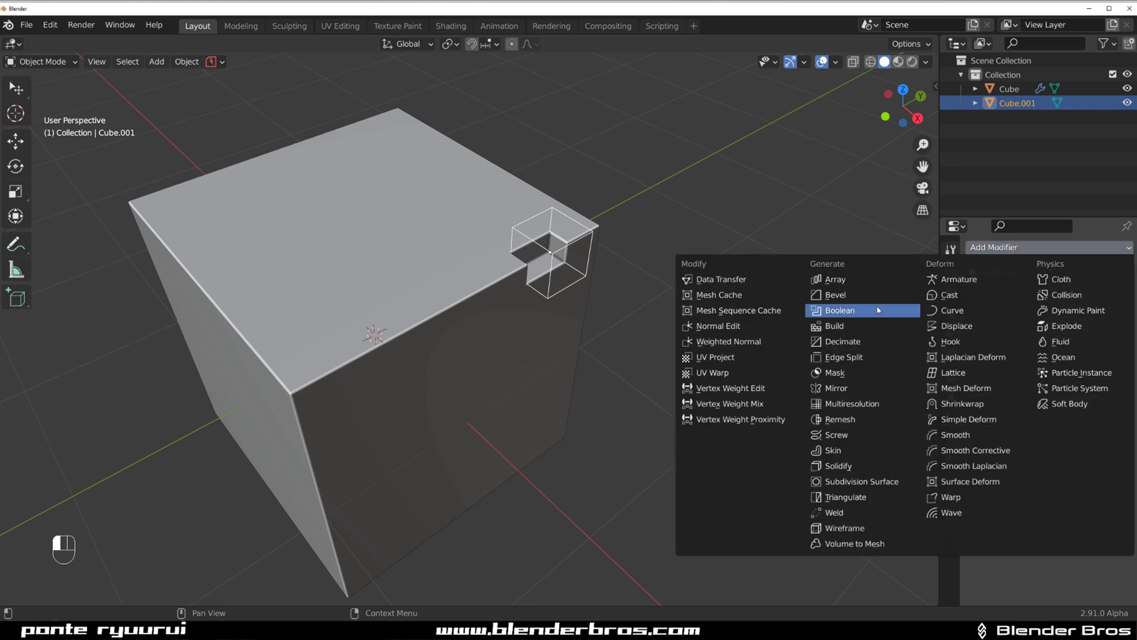
left_click(843, 281)
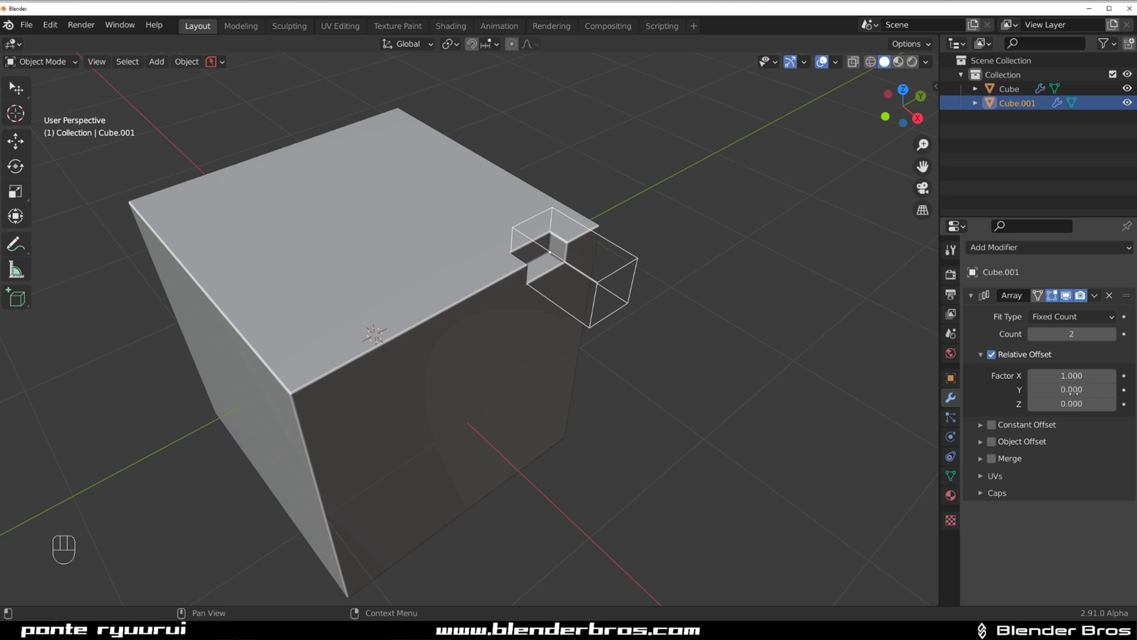
double_click(1073, 376)
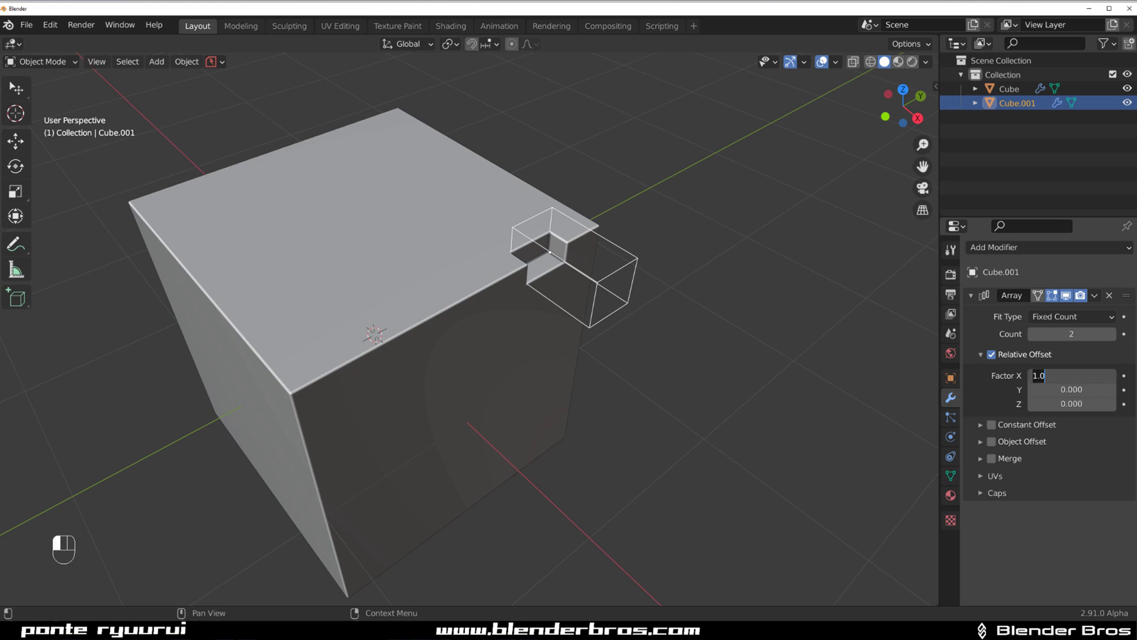
type("0")
left_click(1071, 339)
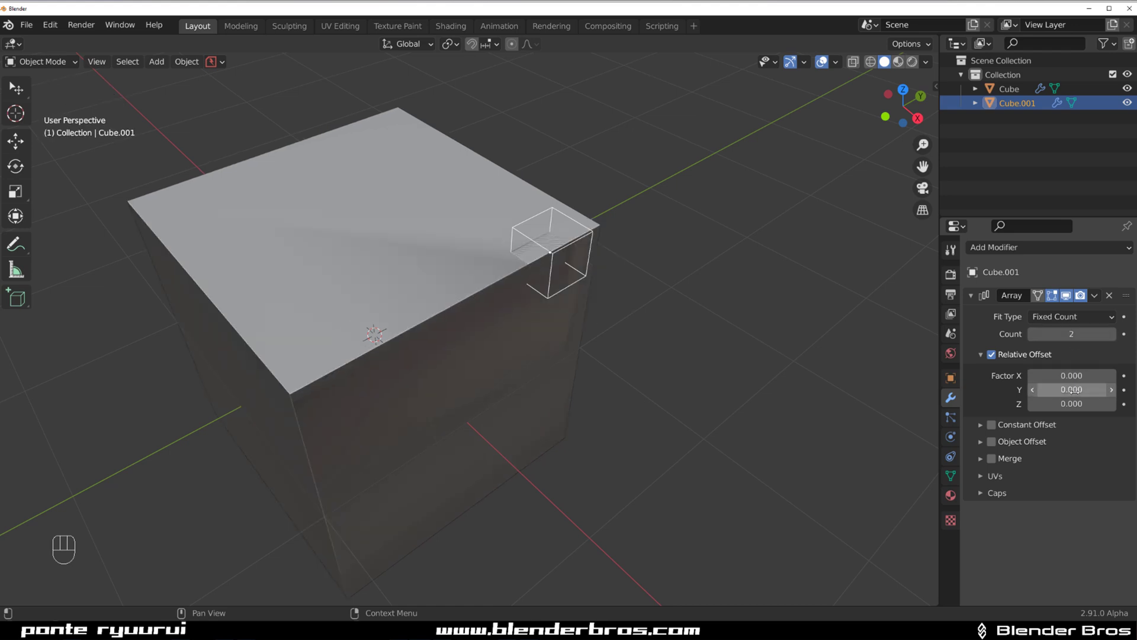
left_click_drag(1076, 391, 1043, 389, "shift")
left_click(1112, 334)
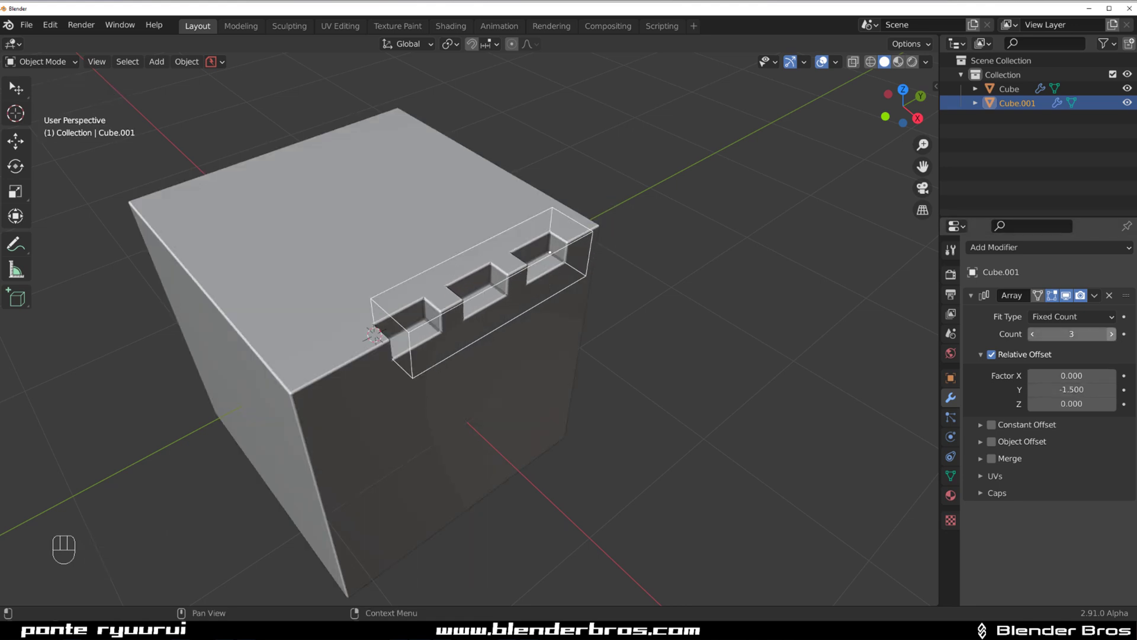
left_click(1112, 334)
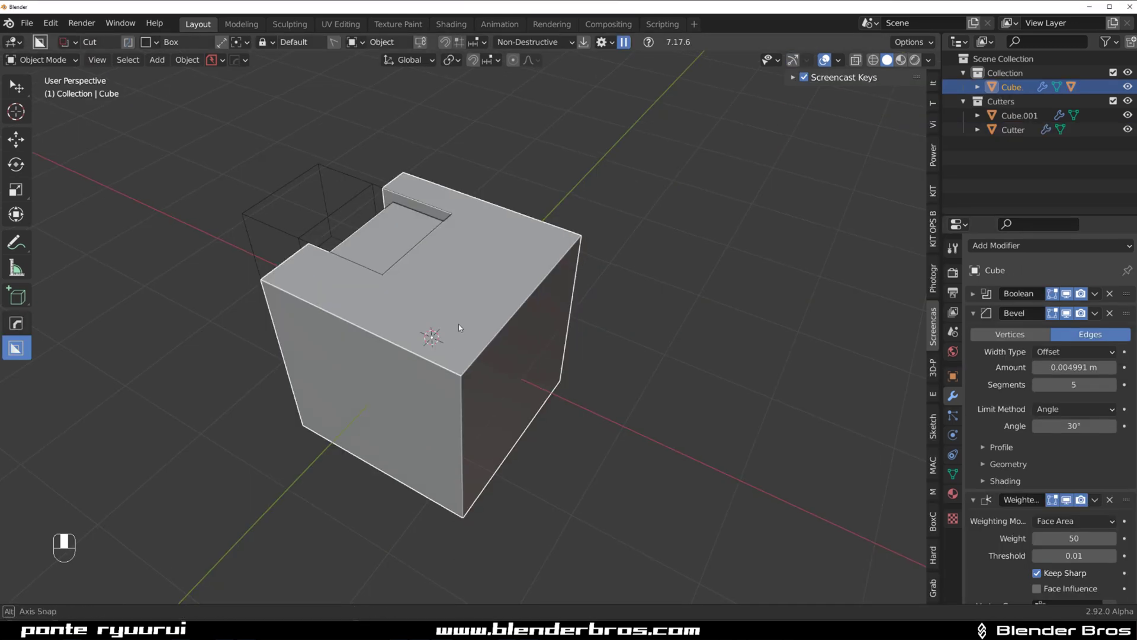
Cut a box about 0.197 deep across the cube's top edge and array the live cutter along Y, count 2, distance about 0.771.
left_click_drag(524, 260, 571, 300)
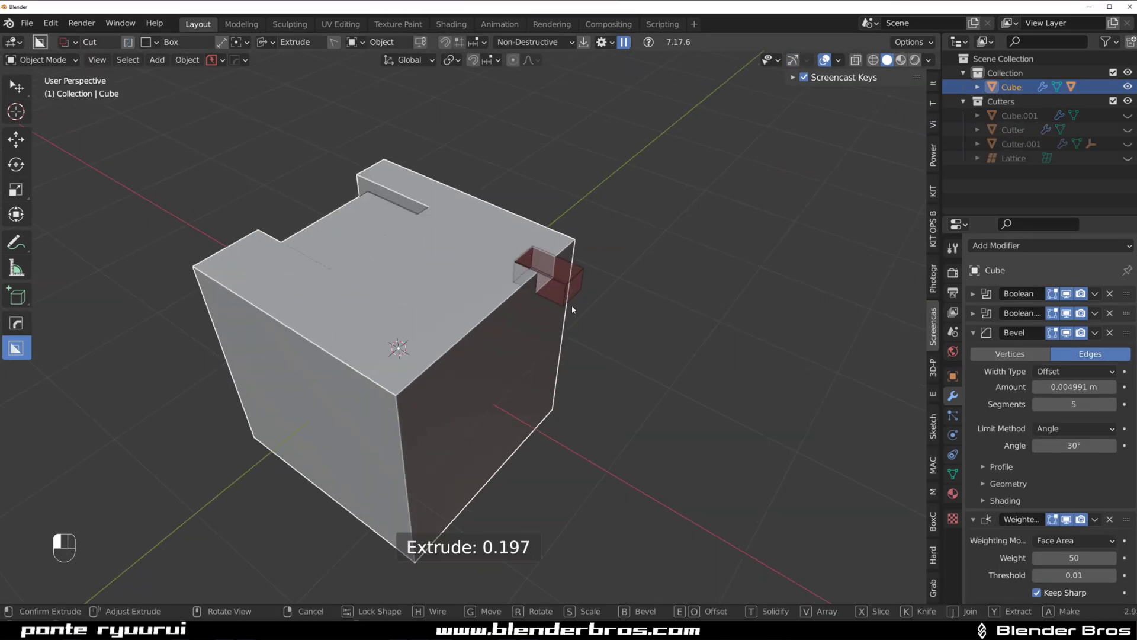
key("v")
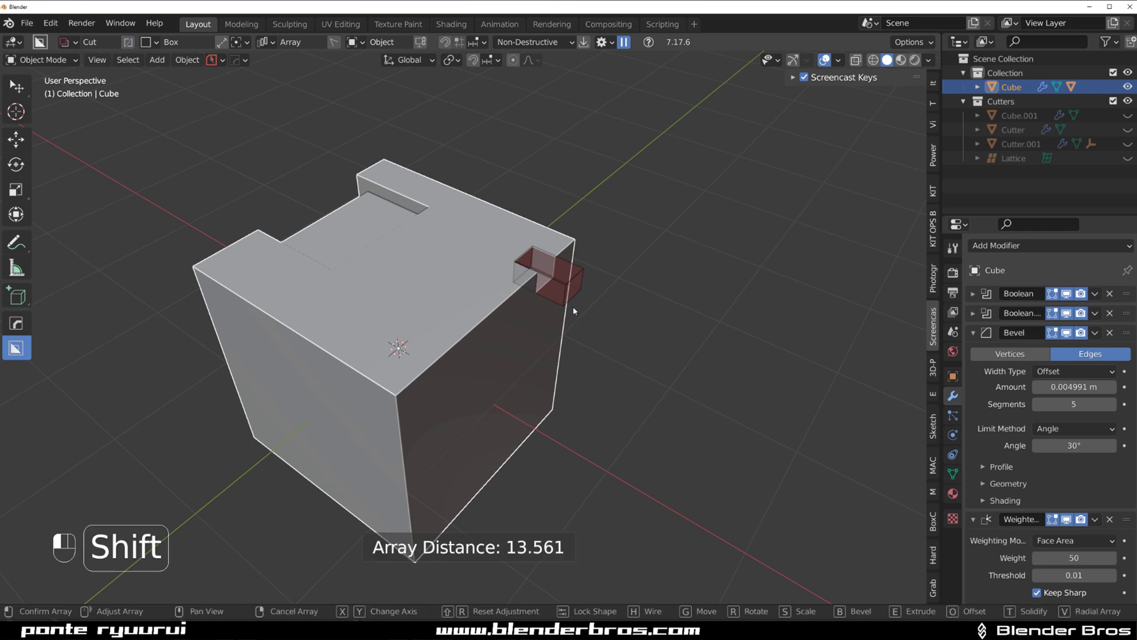
key("y")
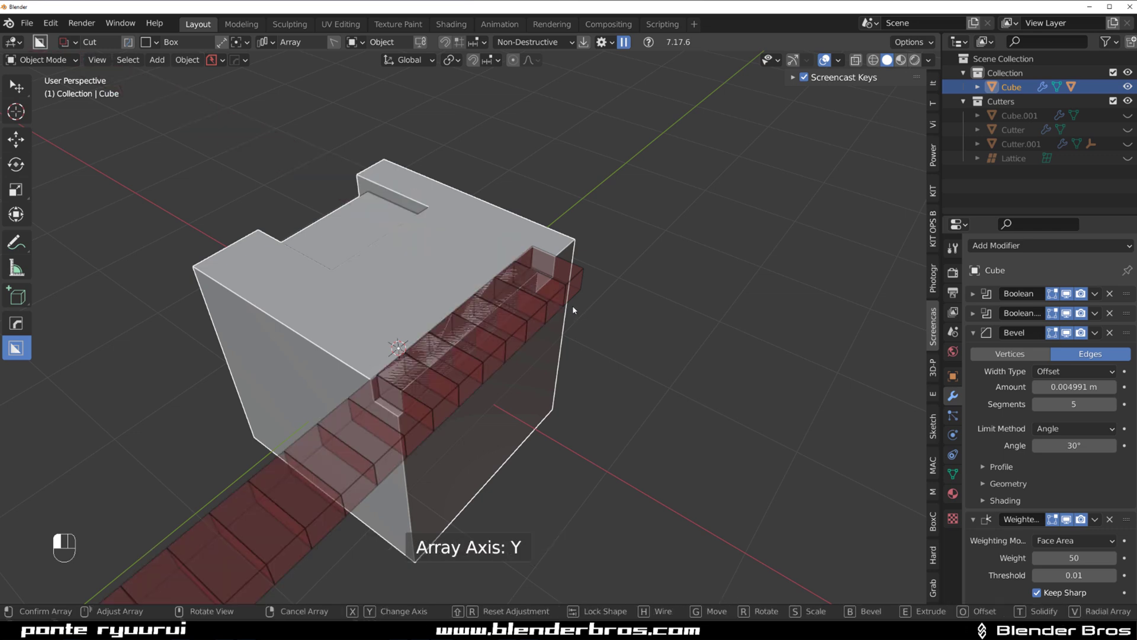
scroll(574, 296, "down", 2)
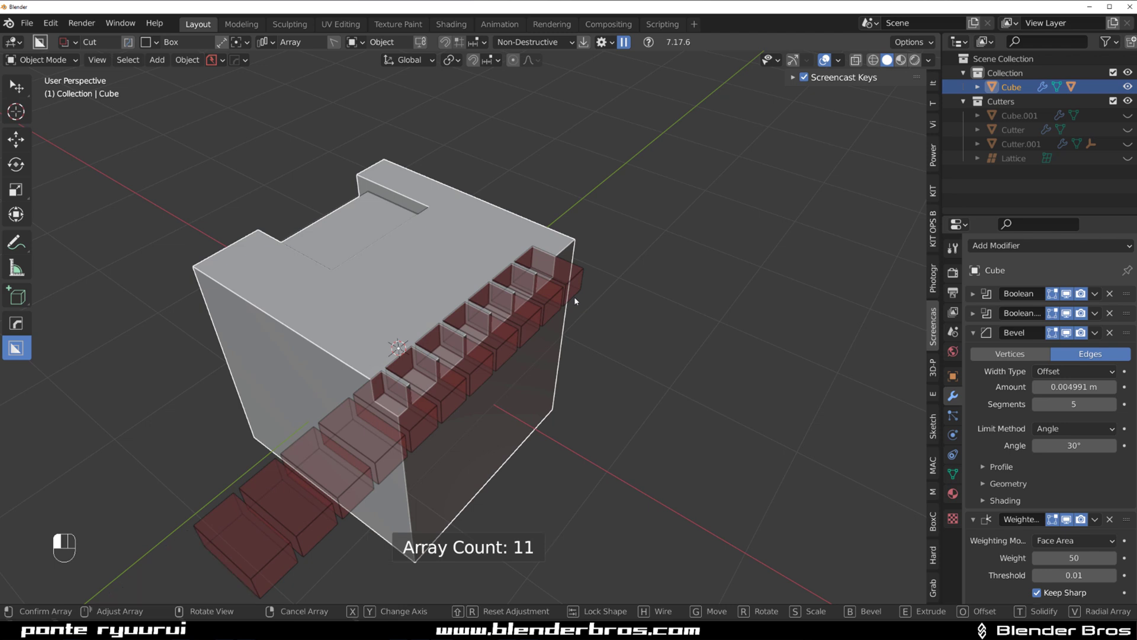
scroll(563, 300, "down", 9)
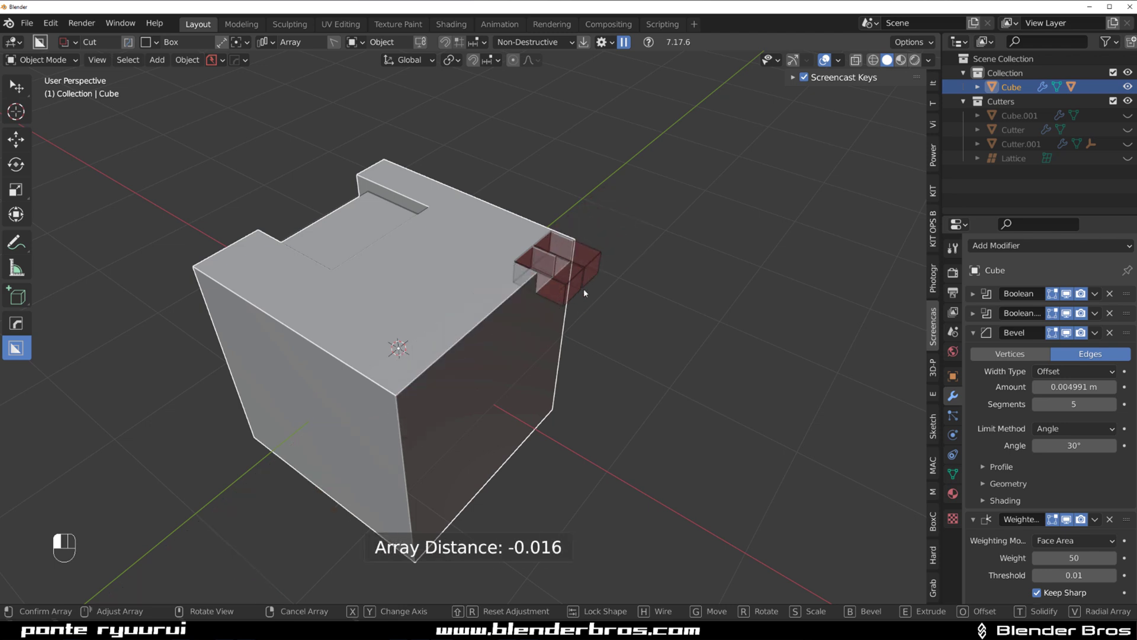
key("x")
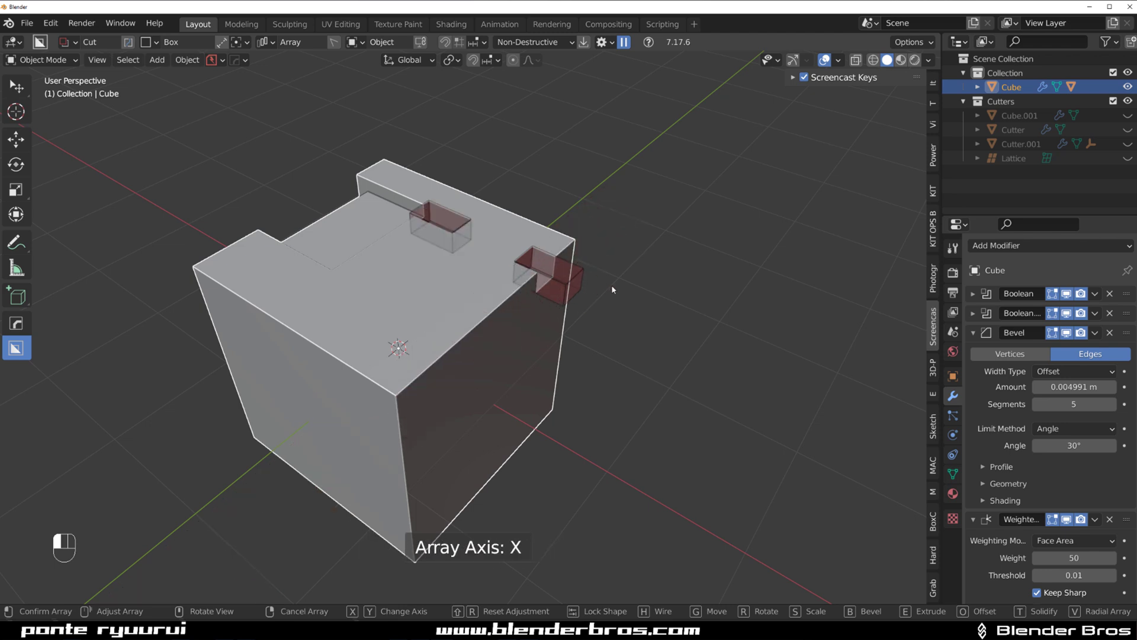
key("y")
middle_click_drag(613, 290, 500, 295)
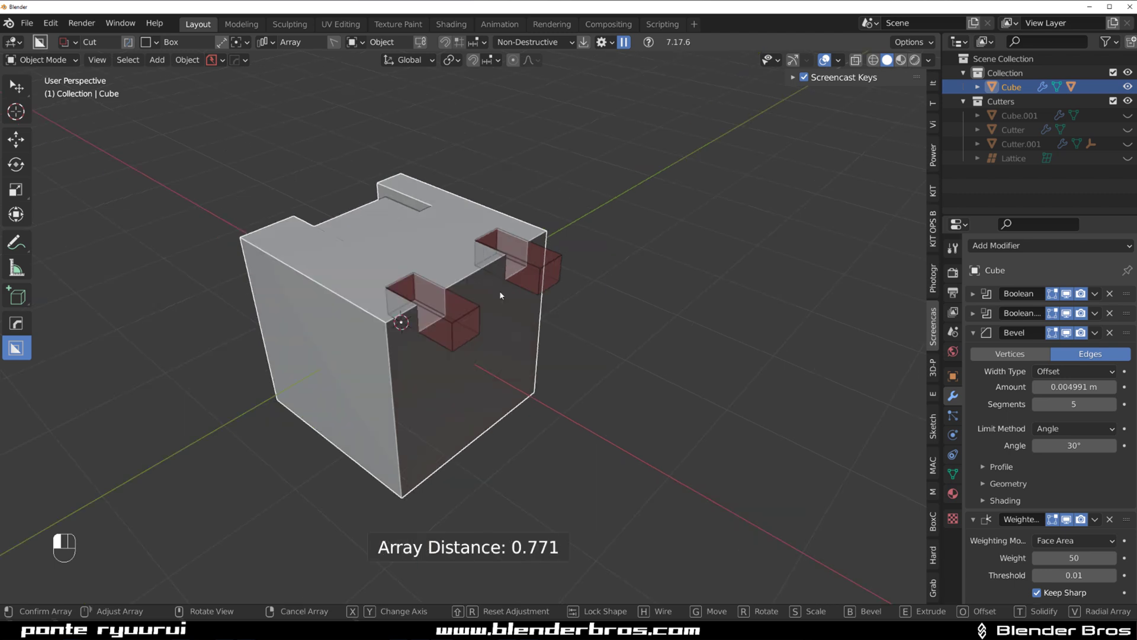
Mirror the arrayed cutter across the cube on X and Z, set the array distance to about 1.194, and lock the shape.
key("1")
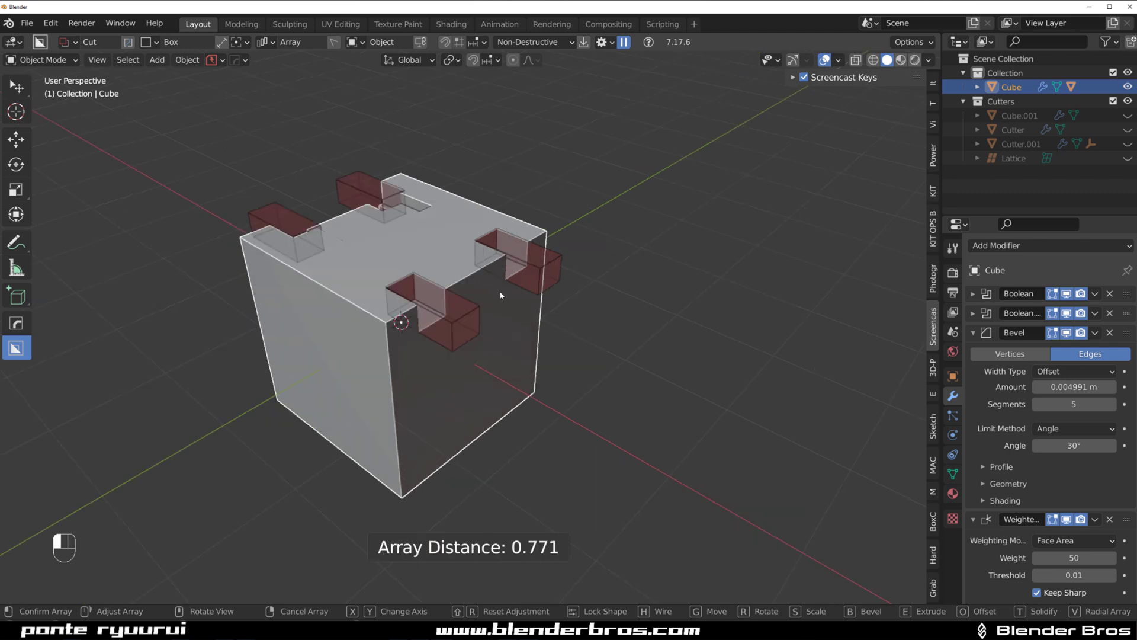
key("z")
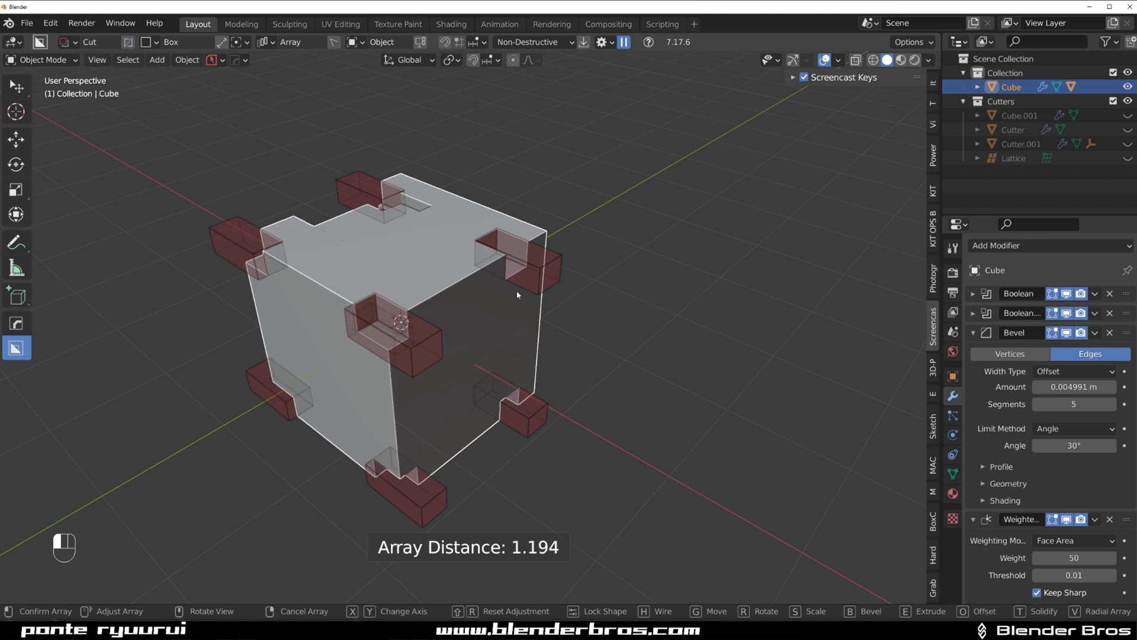
key("Tab")
middle_click_drag(639, 305, 525, 308)
scroll(545, 307, "up", 3)
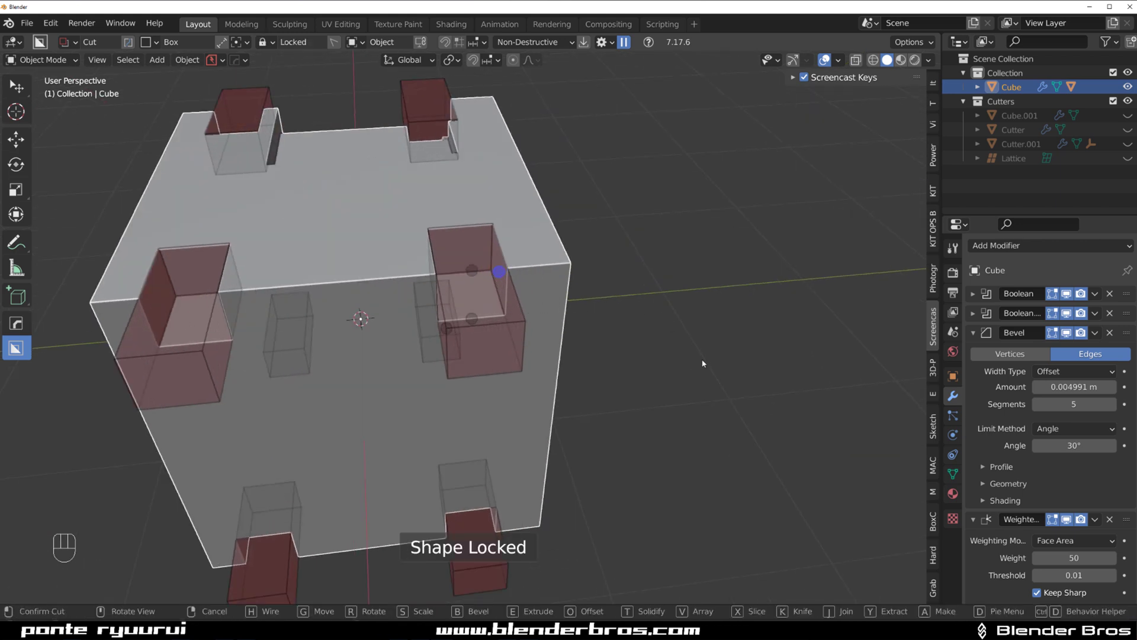
Rotate the live cutter to a slant and move it down slightly on the cube.
key("r")
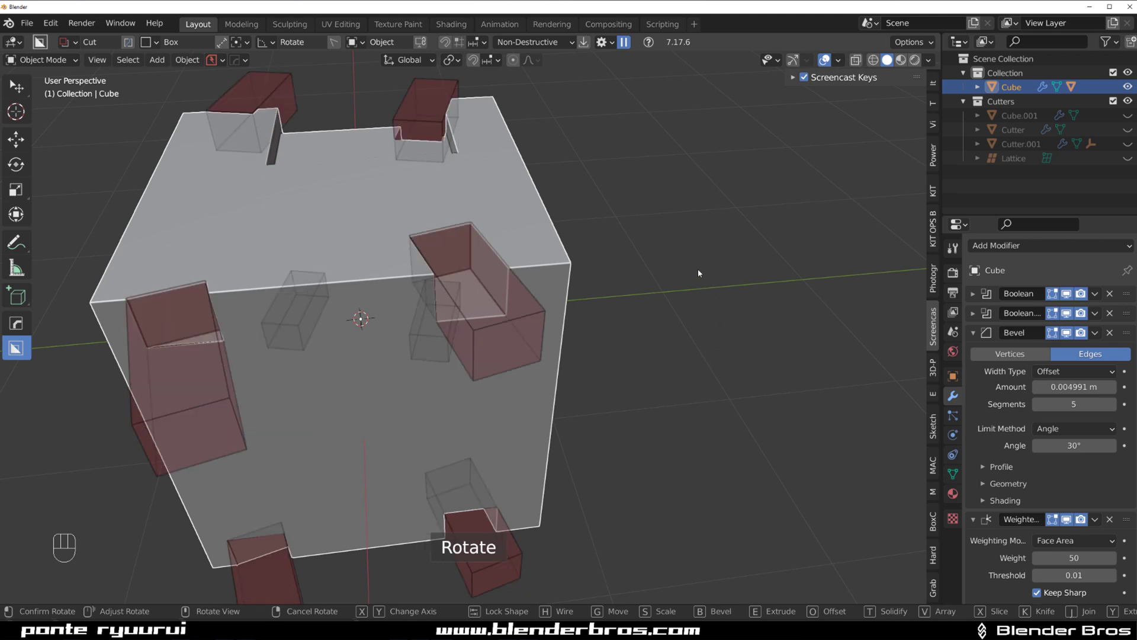
left_click(684, 230)
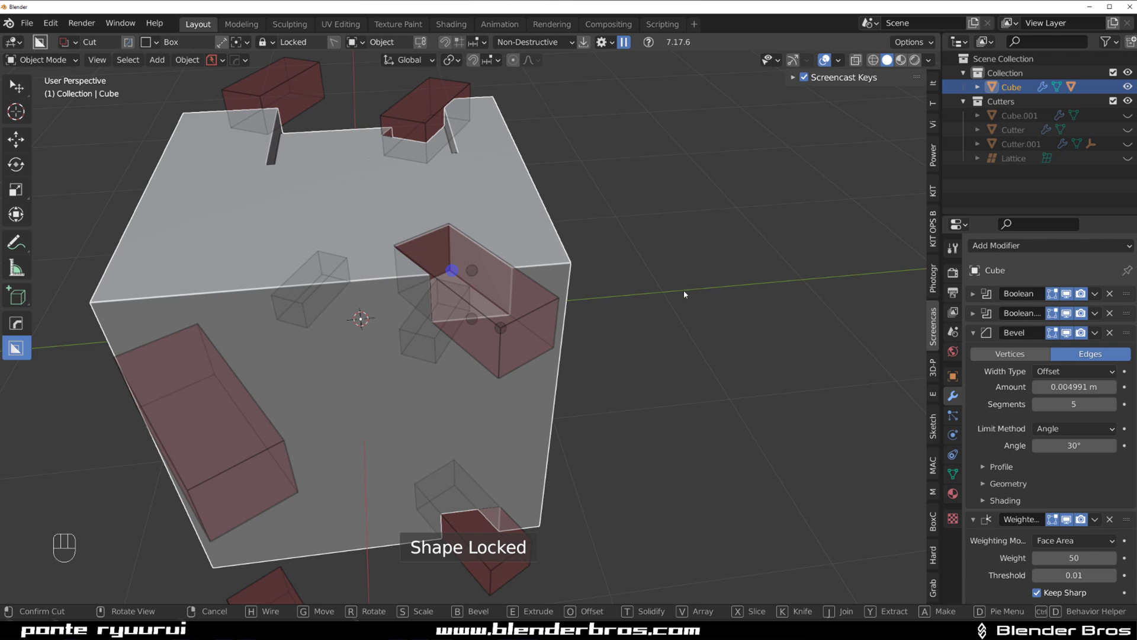
scroll(647, 335, "down", 1)
key("g")
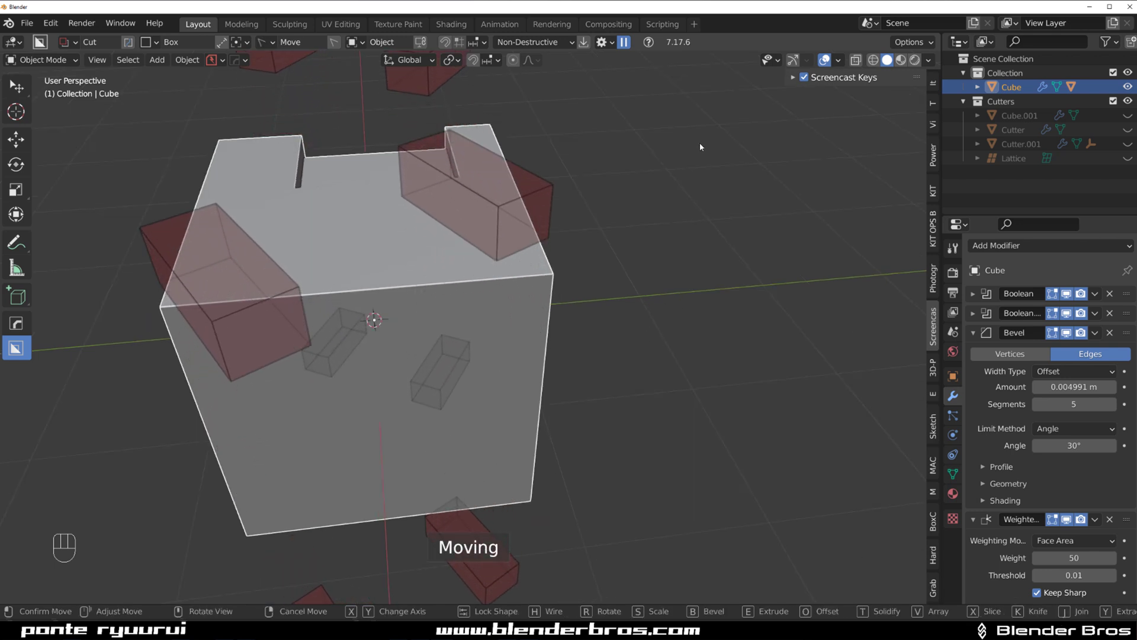
left_click(634, 335)
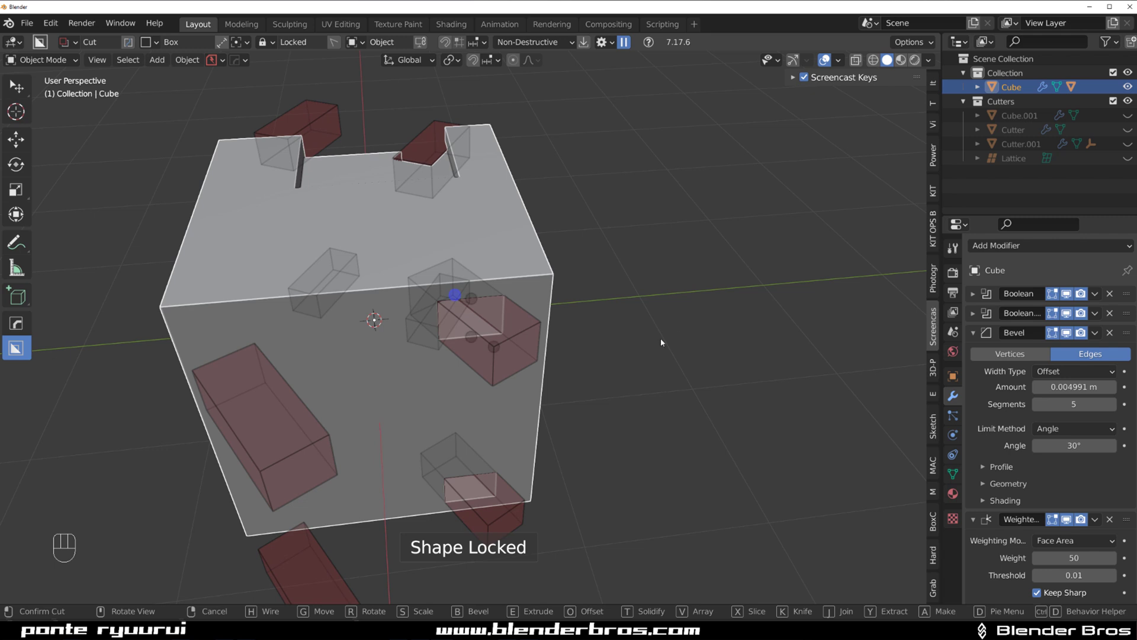
Bevel the live cutter's corners and raise the segment count to round them.
key("b")
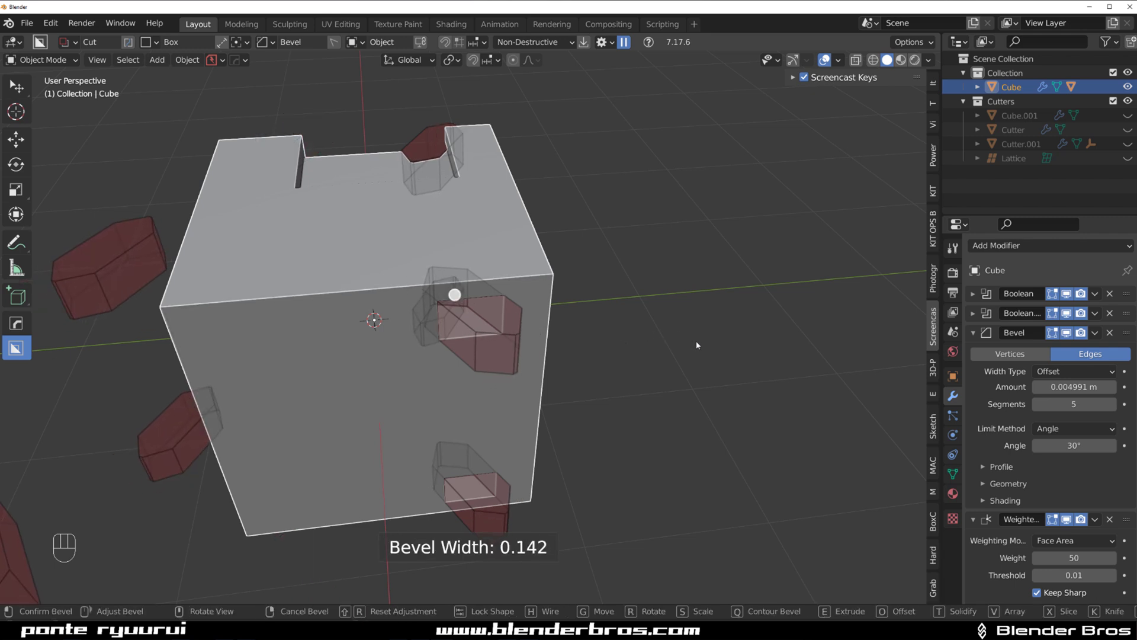
scroll(641, 340, "up", 2)
scroll(639, 342, "up", 7)
left_click(637, 341)
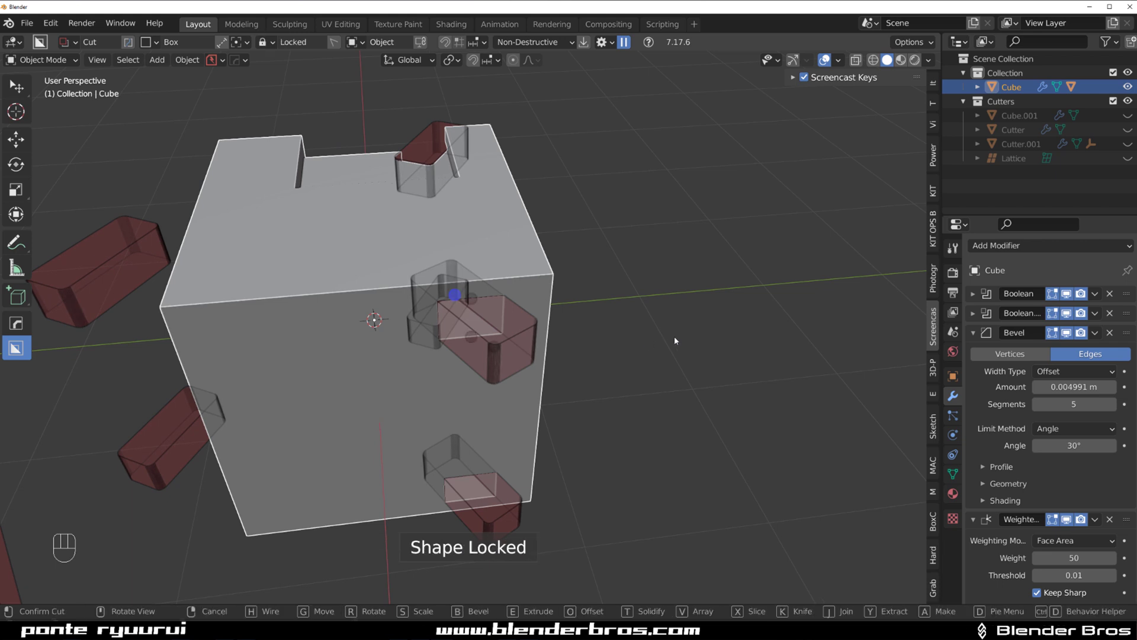
Solidify the live cutter to a thickness of about 0.009 and execute the cut, keeping the cutter selected.
key("t")
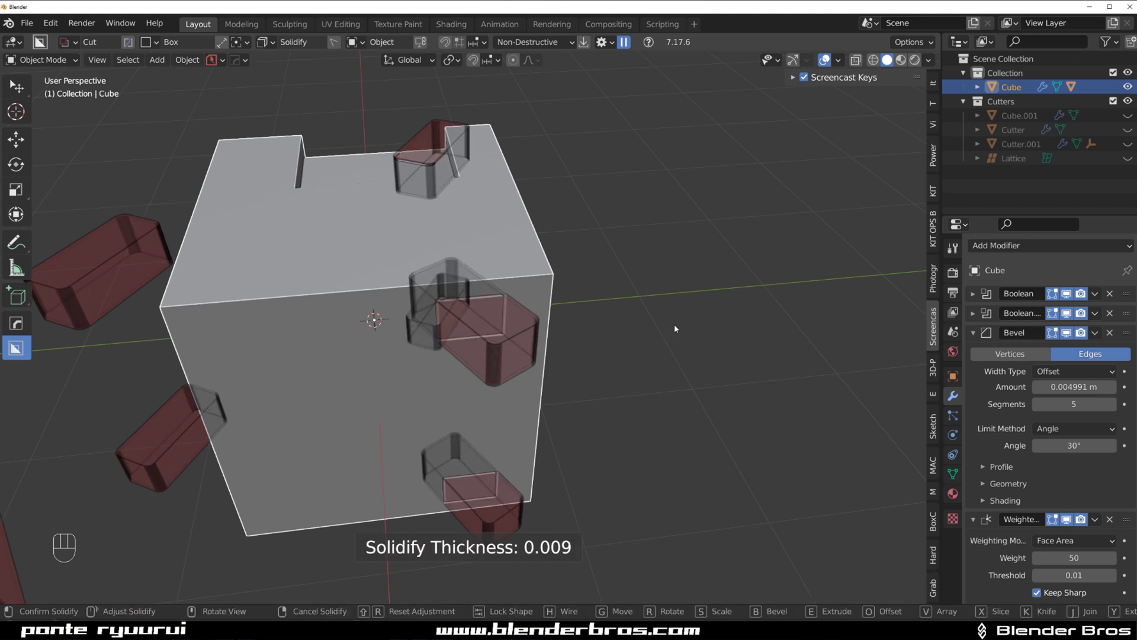
left_click(674, 325)
middle_click_drag(617, 352, 509, 324)
left_click(534, 307, "shift")
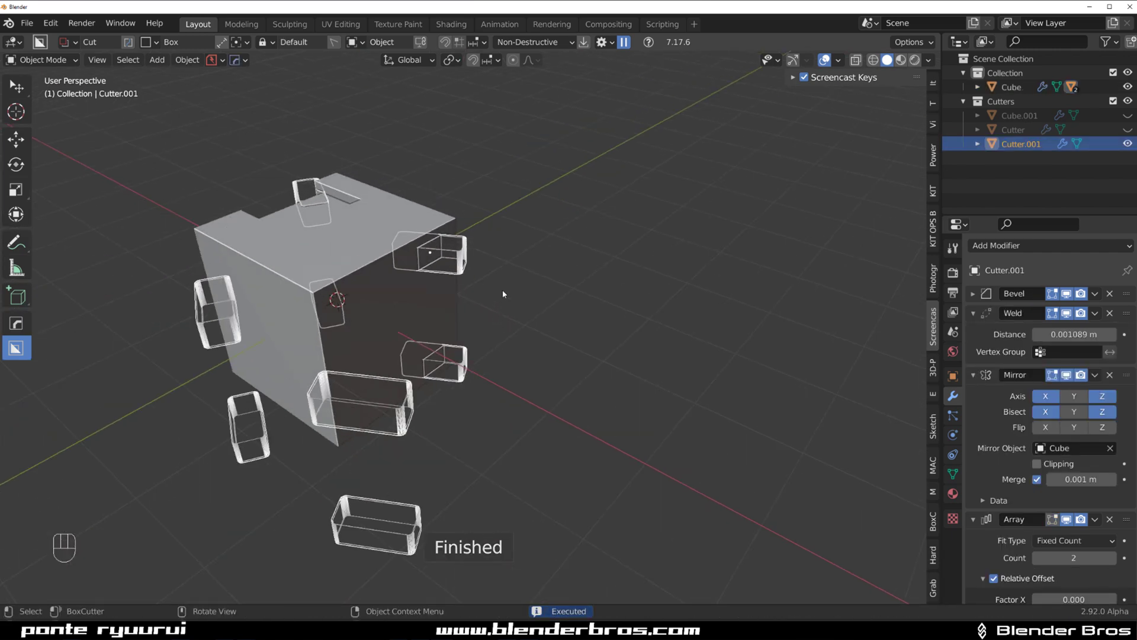
key("x")
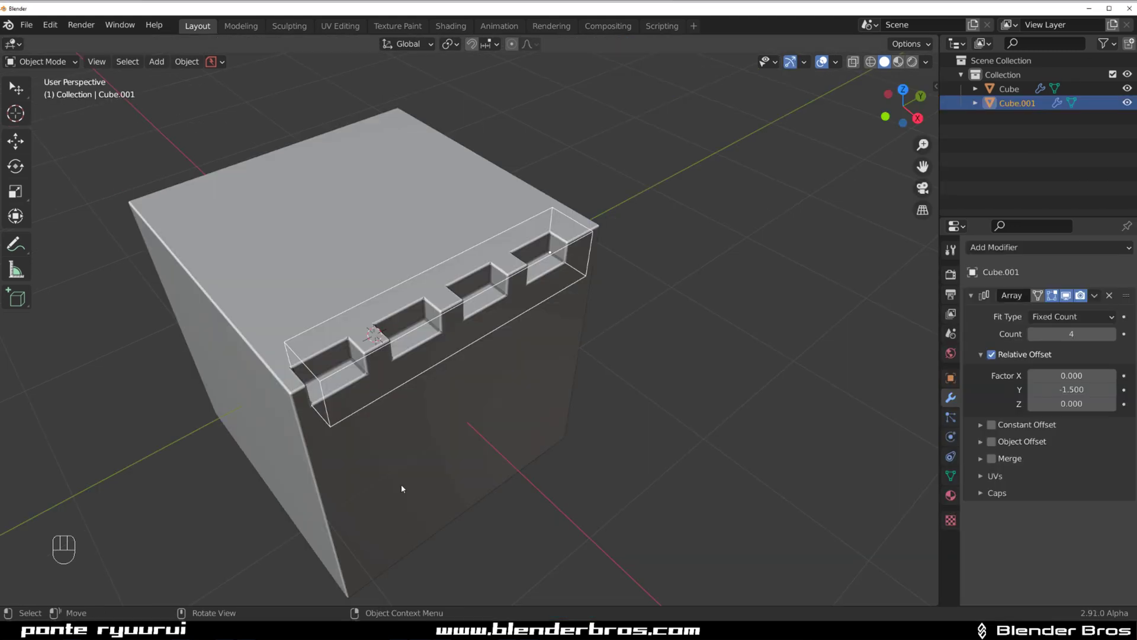
Add a new mesh cube beside the notched main cube's geometry and scale it down to under half its size.
middle_click_drag(401, 488, 454, 362)
scroll(516, 319, "up", 2)
scroll(465, 359, "down", 2)
left_click(466, 363)
scroll(428, 382, "down", 3)
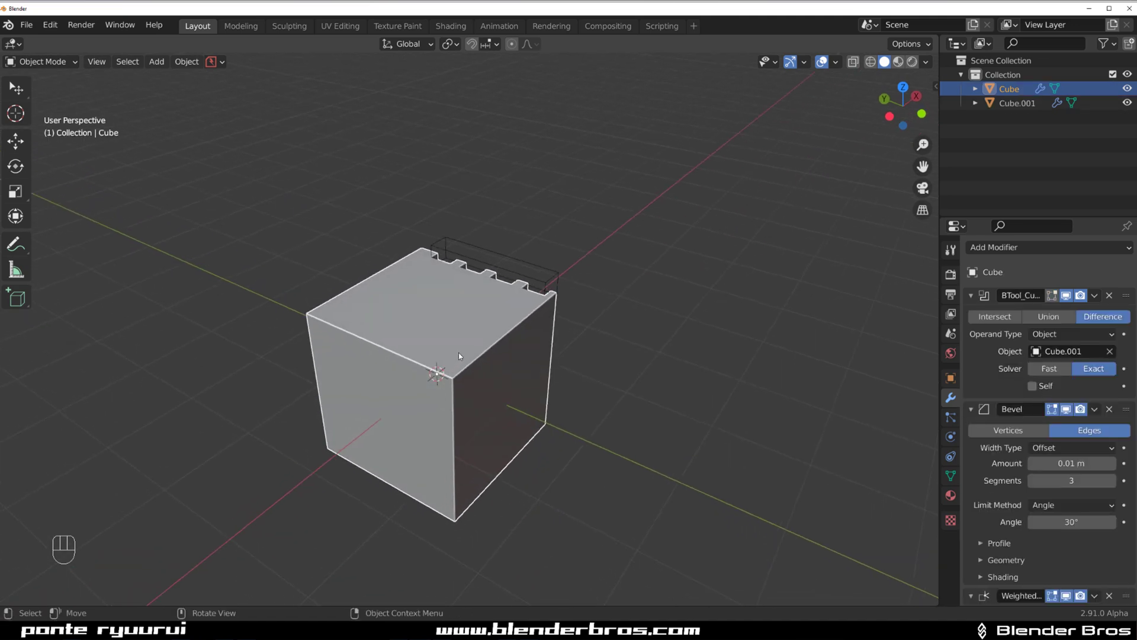
key("shift+a")
mouse_move(457, 322)
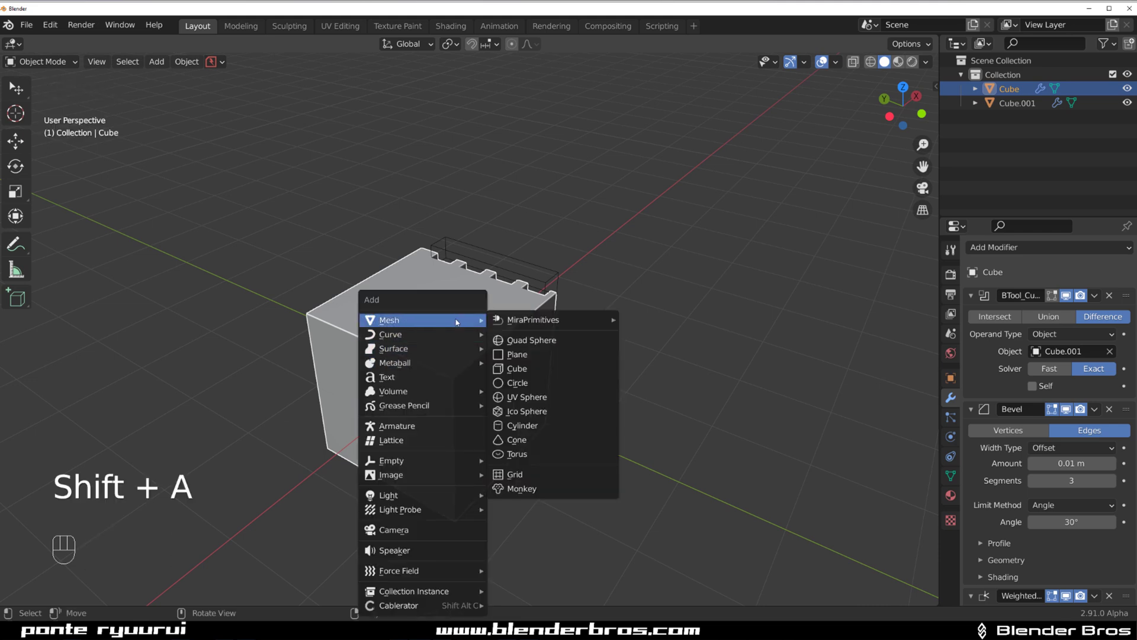
left_click(539, 368)
key("s")
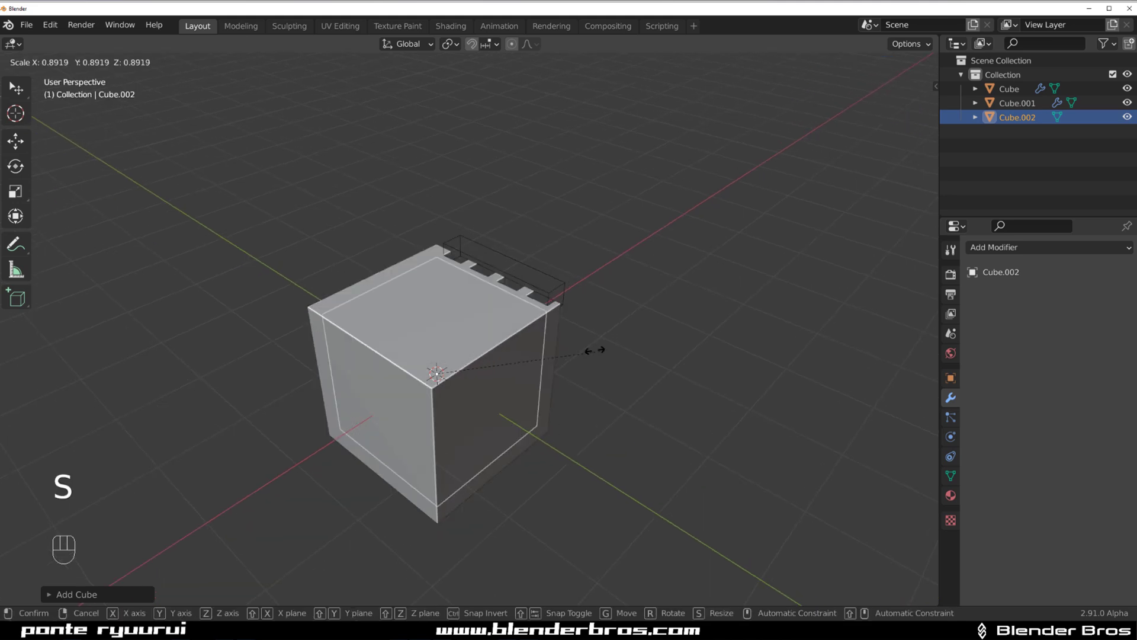
left_click(520, 359)
Move the small cube along X to the main cube's un-notched side and raise it along Z to the top edge.
key("g")
key("x")
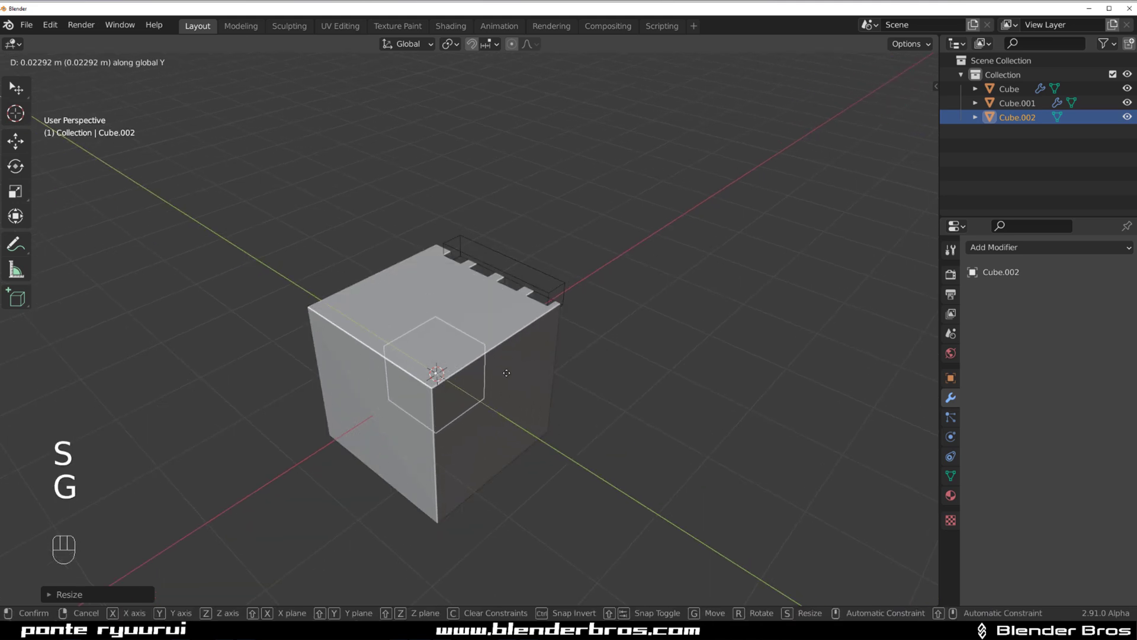
left_click(486, 392)
key("g")
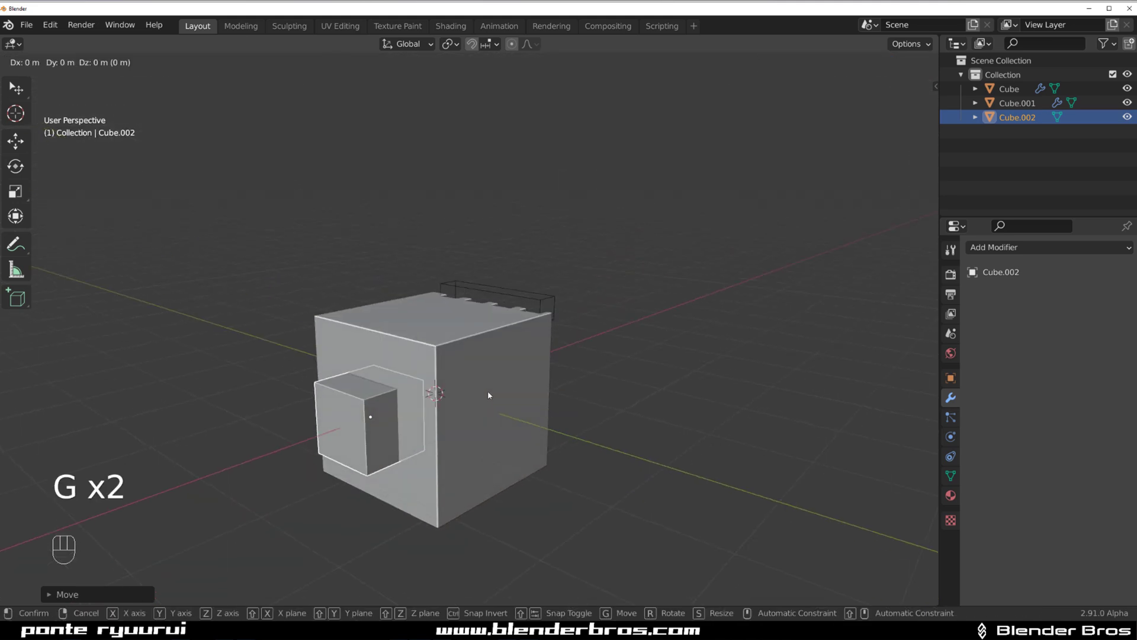
key("z")
left_click(495, 325)
Slice the main cube with the small cube using the Bool Tool slice operation.
scroll(495, 325, "up", 2)
left_click(398, 329, "shift")
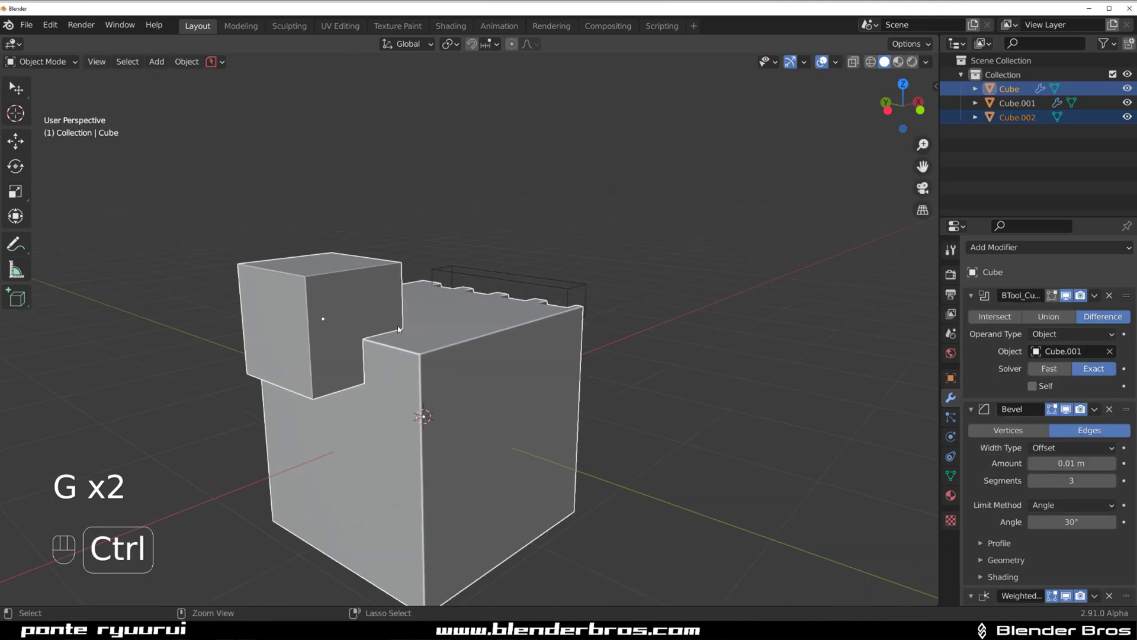
key("ctrl+KP_Divide")
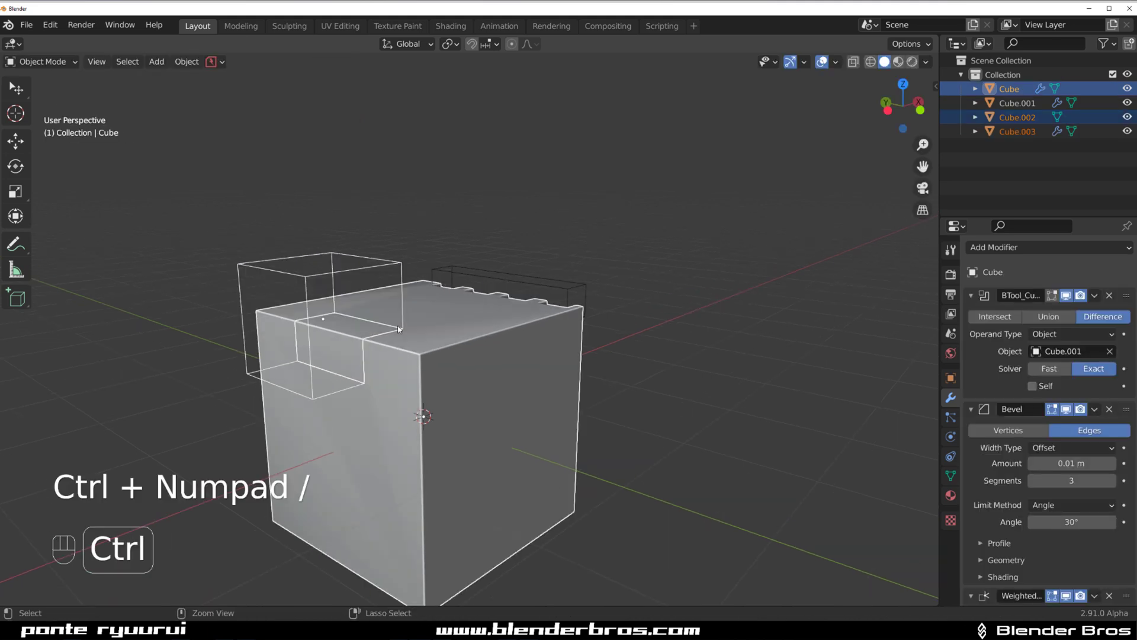
Select the separate slice object created inside the small cutter cube's area.
middle_click_drag(480, 340, 524, 361)
scroll(524, 361, "up", 3)
middle_click_drag(349, 344, 440, 289, "shift")
scroll(344, 347, "down", 1)
middle_click_drag(345, 348, 338, 229)
left_click(448, 311)
middle_click_drag(454, 317, 483, 313)
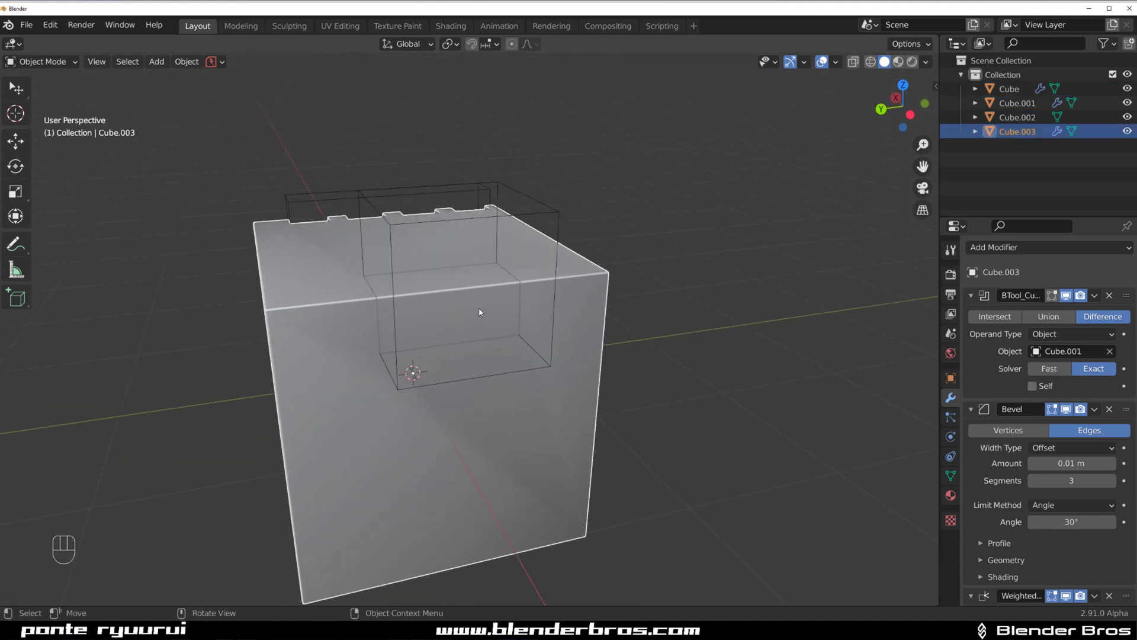
Select the sliced corner piece and move its Cube.002 Intersect boolean to the start of its modifier stack.
left_click(482, 310)
scroll(1022, 525, "down", 1)
scroll(1022, 520, "down", 10)
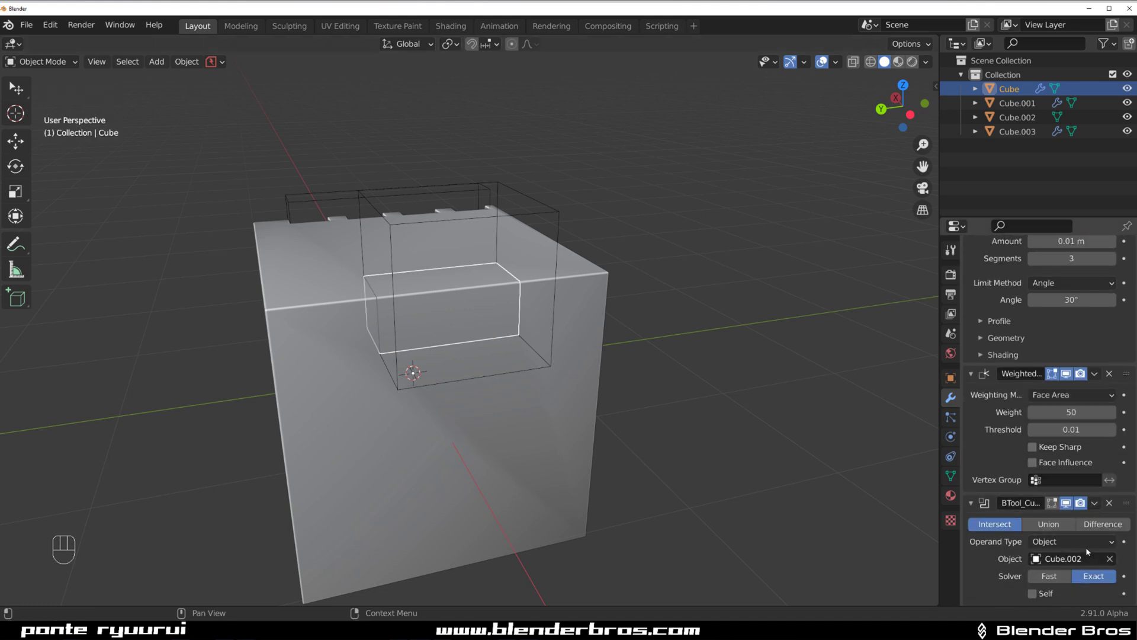
left_click_drag(1124, 511, 1113, 320)
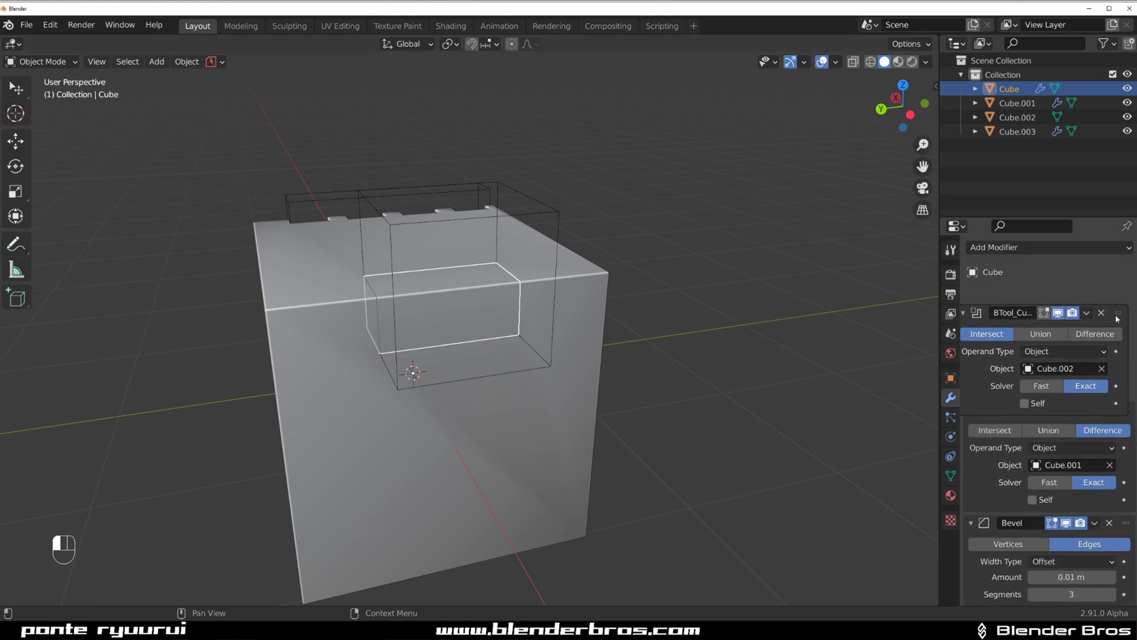
Select the main cube and move its Cube.002 Difference boolean to the start of its modifier stack.
left_click(536, 272)
scroll(1048, 414, "down", 10)
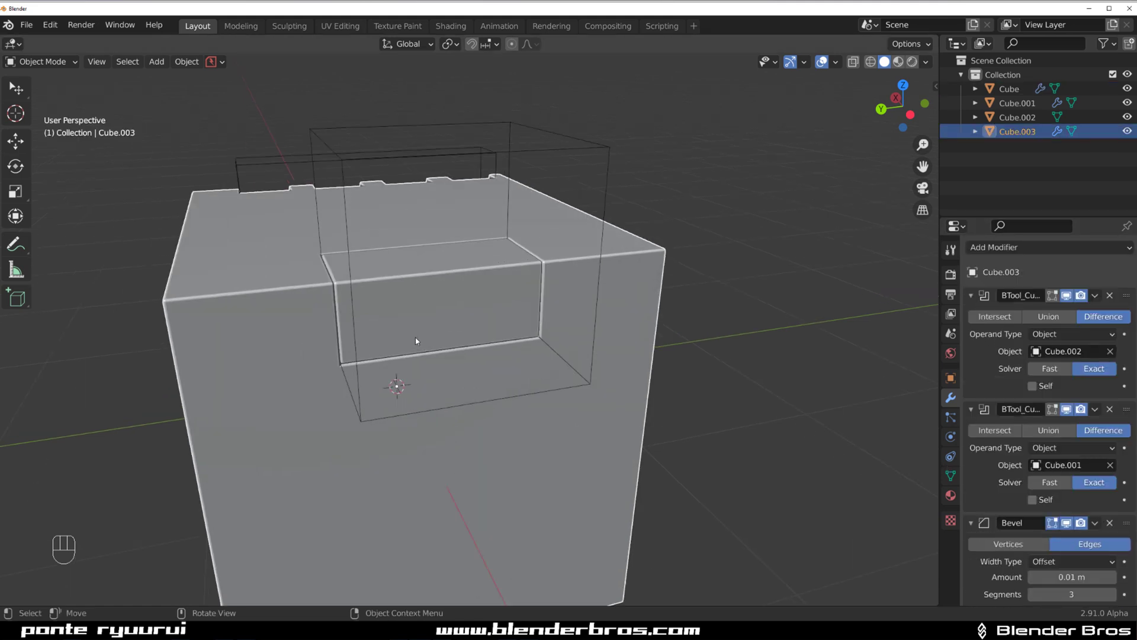
middle_click_drag(417, 341, 441, 314)
scroll(441, 313, "down", 4)
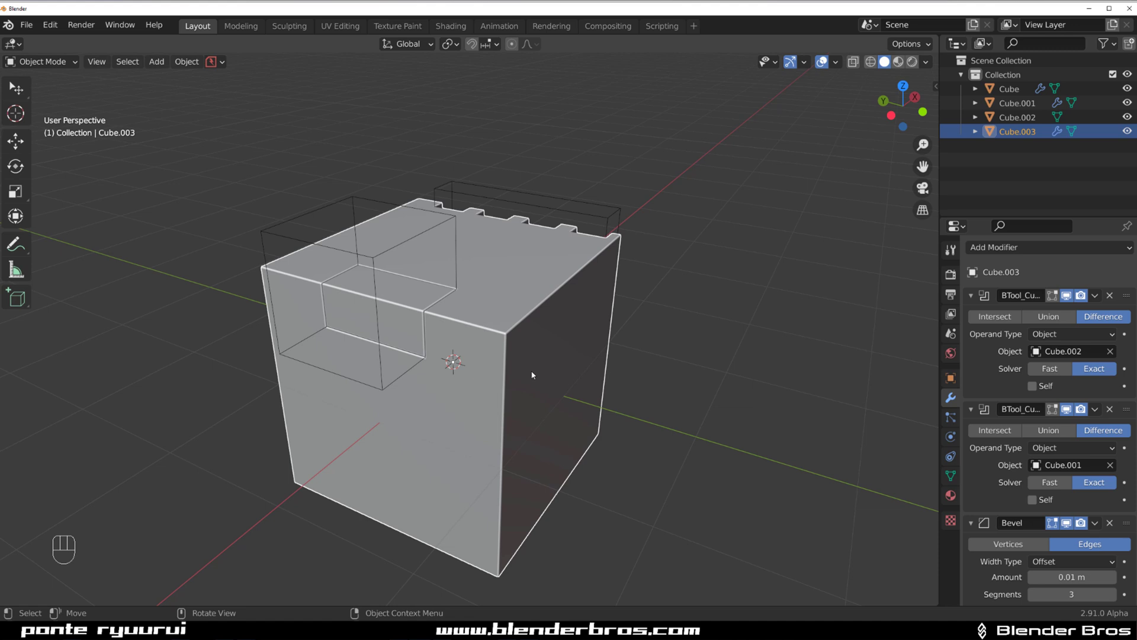
middle_click_drag(382, 336, 479, 573)
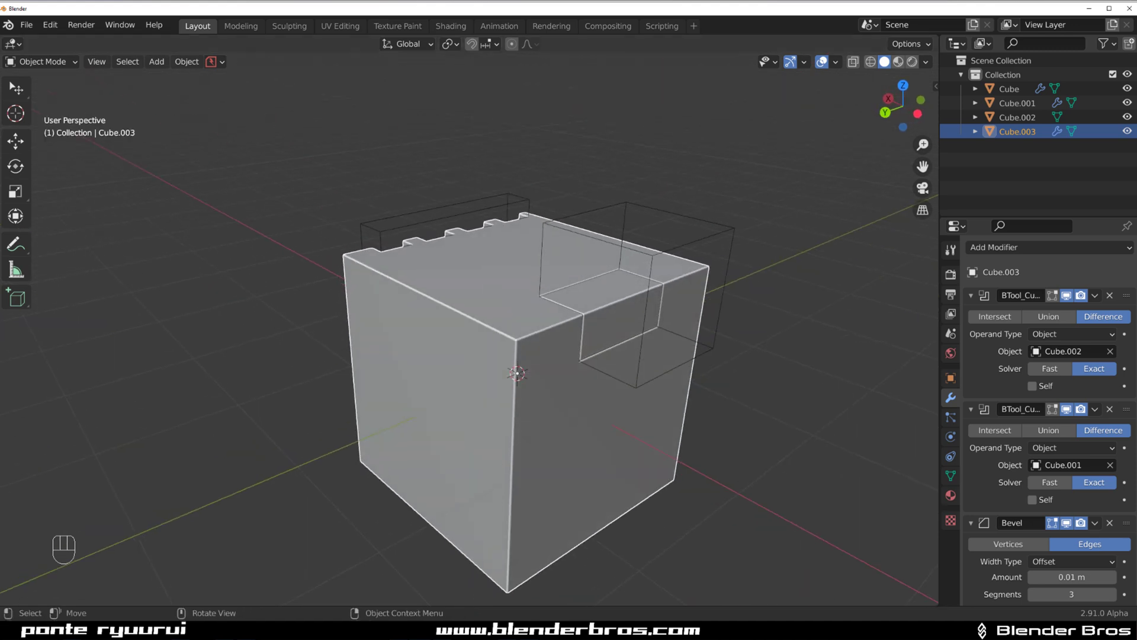
middle_click_drag(574, 233, 599, 300)
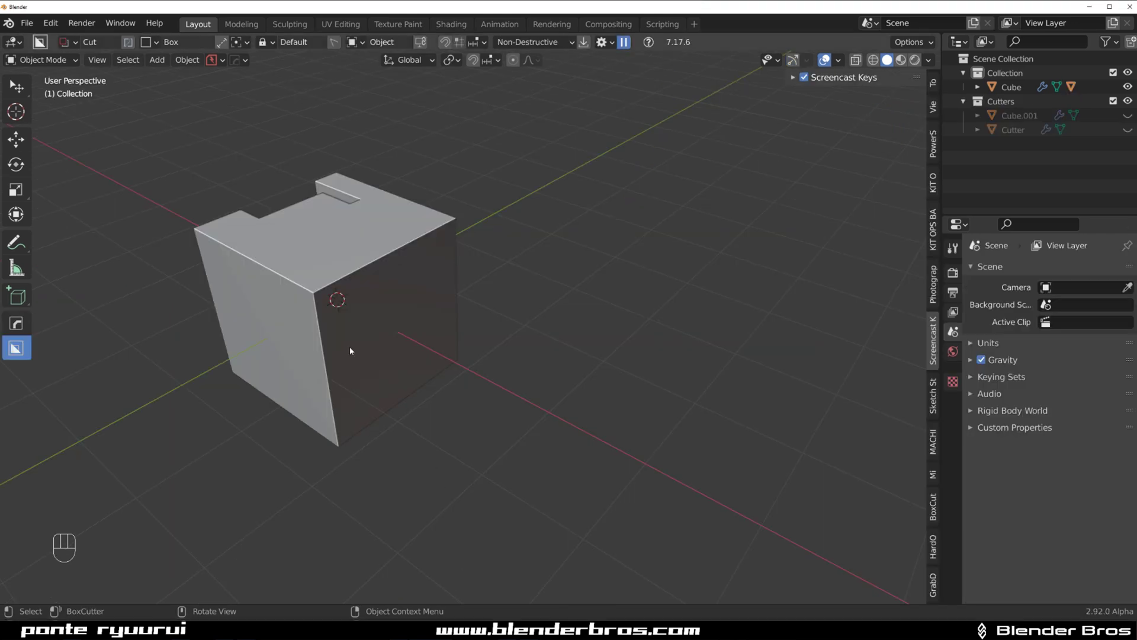
Draw a BoxCutter box from the cube's top face over its upper side edge, extrude it about 0.86 and switch it to Inset.
middle_click_drag(349, 346, 407, 304)
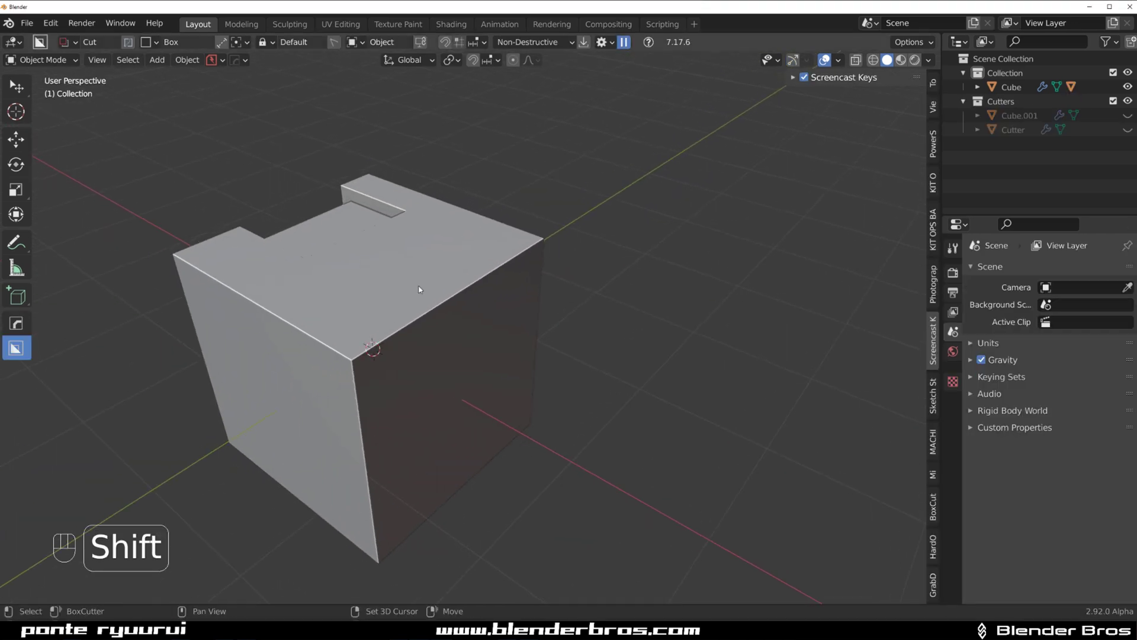
scroll(409, 303, "down", 1)
left_click_drag(418, 272, 469, 365)
right_click(438, 283)
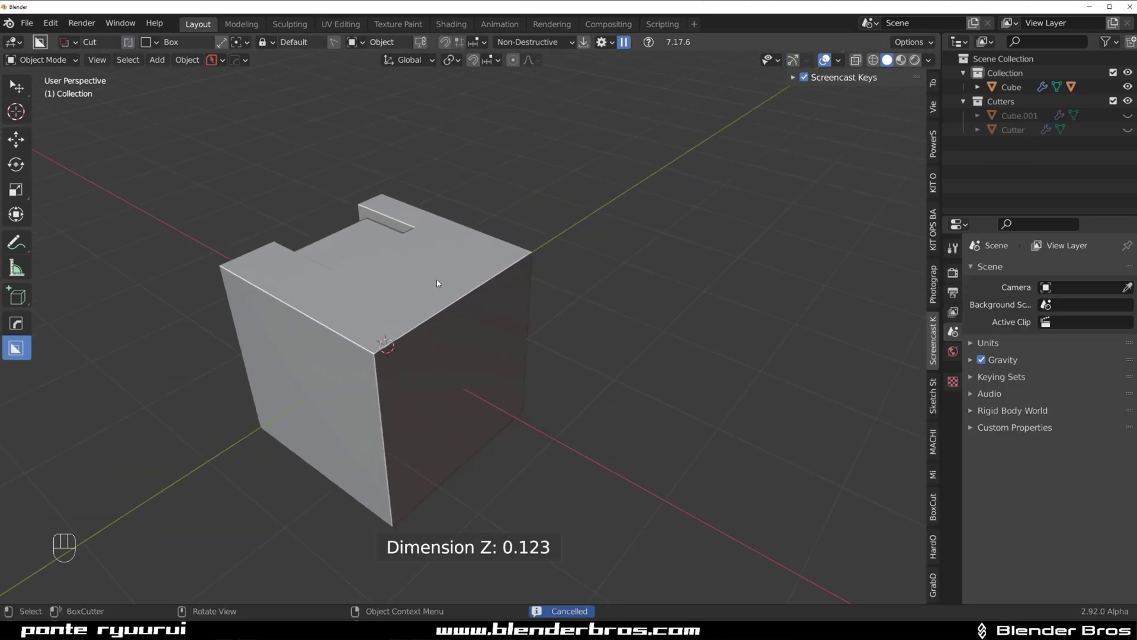
mouse_move(430, 275)
left_mouse_down()
mouse_move(508, 418)
mouse_move(509, 392)
mouse_move(528, 468)
left_mouse_up()
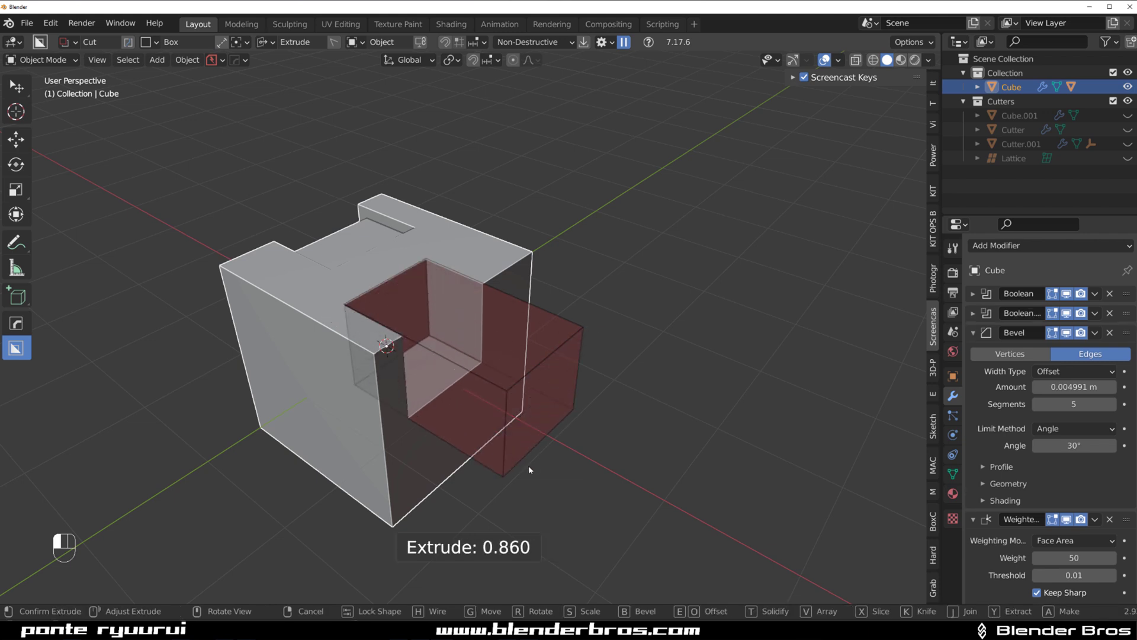
key("x")
key("x")
key("x")
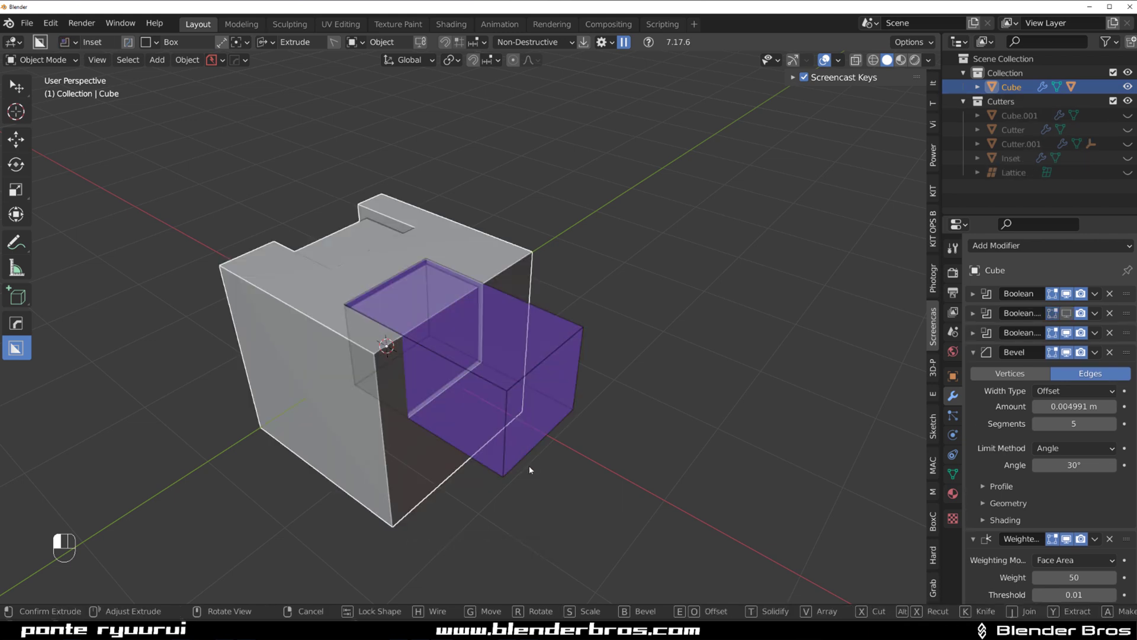
Bevel the inset cutter's vertical corners about 0.15 wide and apply the inset to the cube.
key("b")
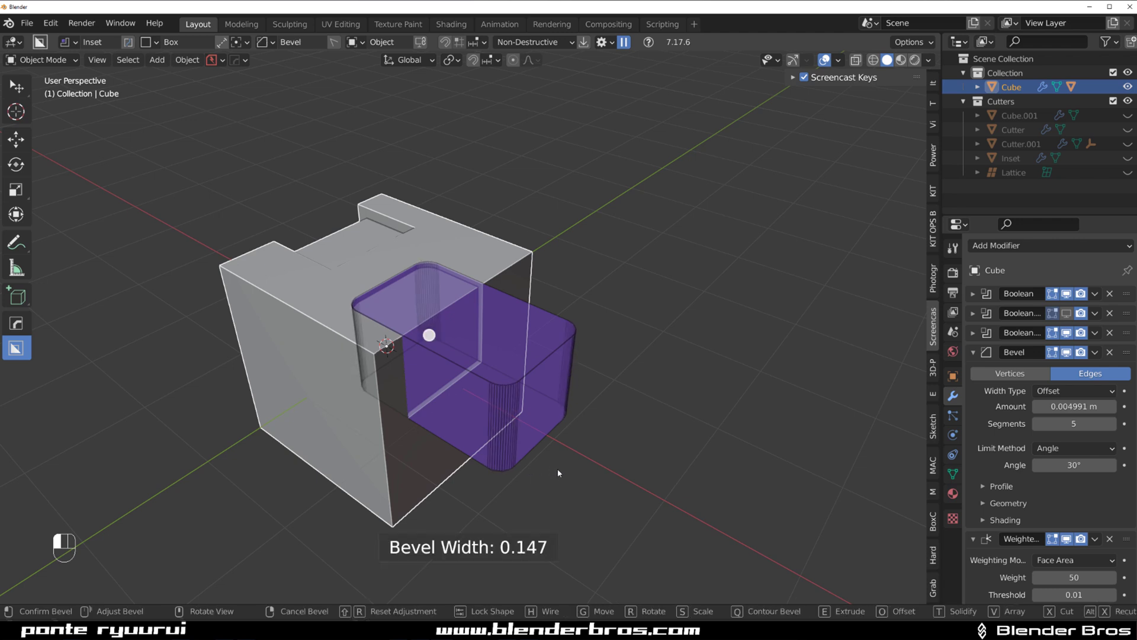
key("Tab")
left_click(556, 467)
middle_click_drag(594, 399, 645, 306)
scroll(635, 464, "down", 4)
middle_click_drag(634, 464, 456, 352)
scroll(366, 371, "up", 4)
scroll(442, 367, "up", 1)
scroll(445, 370, "down", 2)
scroll(426, 326, "up", 2)
scroll(471, 366, "down", 2)
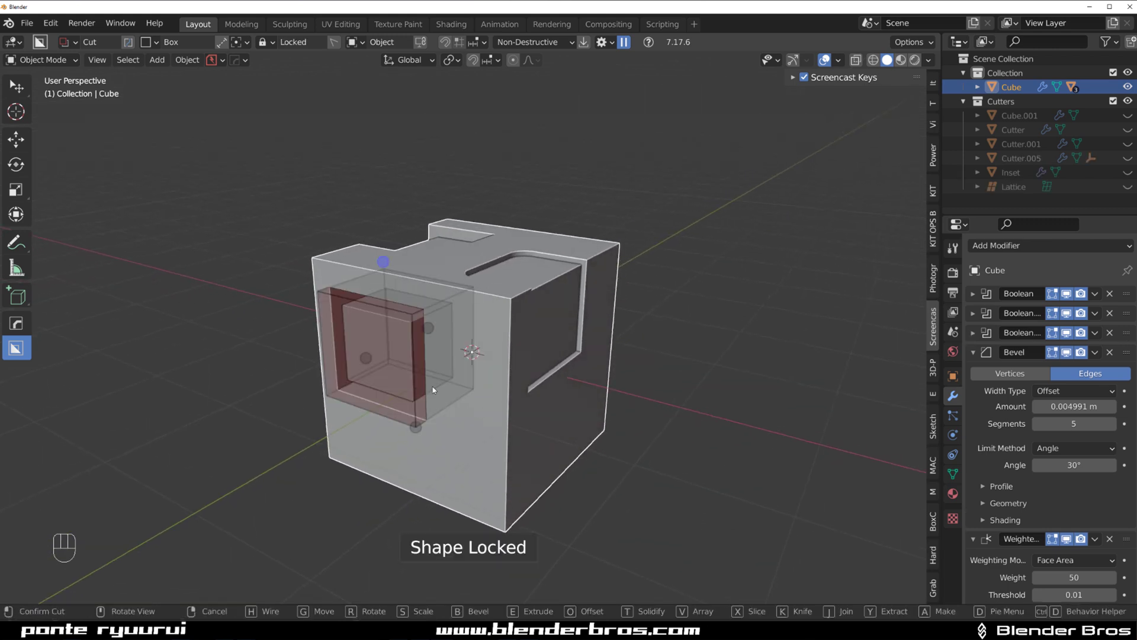
right_click(431, 391)
Cut a tapered box pocket with beveled corners, extruded about 0.49, into the plain side face beside the inset.
mouse_move(354, 323)
left_mouse_down()
mouse_move(397, 356)
mouse_move(429, 408)
mouse_move(467, 394)
mouse_move(276, 361)
left_mouse_up()
key("shift")
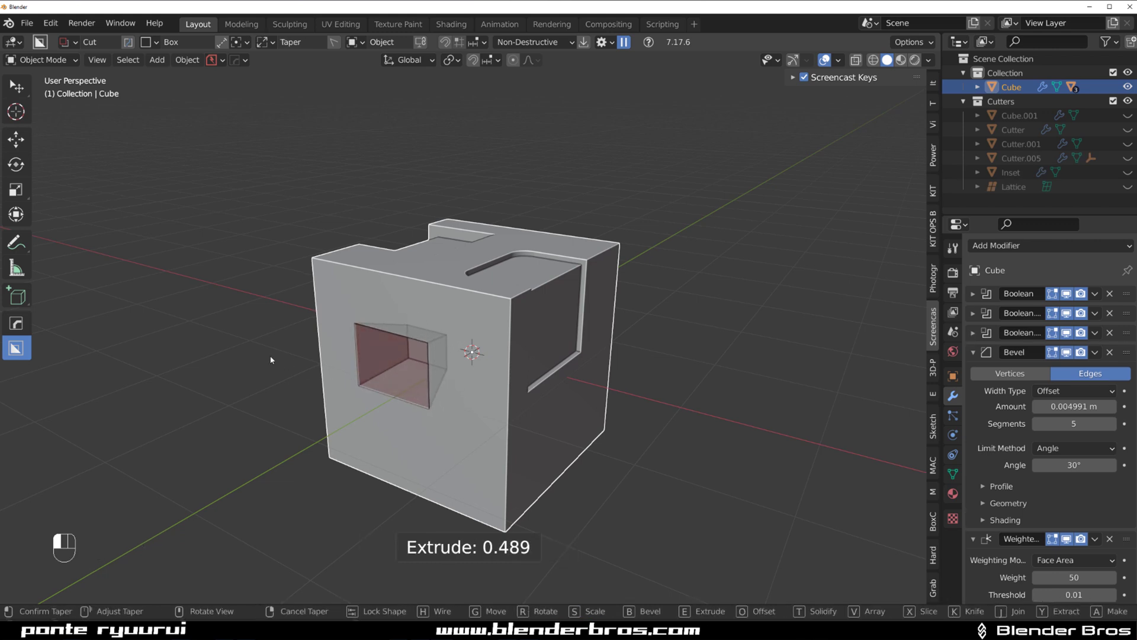
key("b")
left_click(268, 358)
key("space")
Draw a small box cutter near the top edge of the opposite plain side face, extruded about 0.32, with Taper activated.
scroll(324, 377, "up", 3)
middle_click_drag(324, 377, 649, 349)
scroll(404, 368, "down", 6)
scroll(457, 323, "up", 3)
scroll(592, 347, "down", 3)
middle_click_drag(439, 340, 497, 330)
scroll(536, 311, "up", 3)
middle_click_drag(487, 344, 446, 358, "shift")
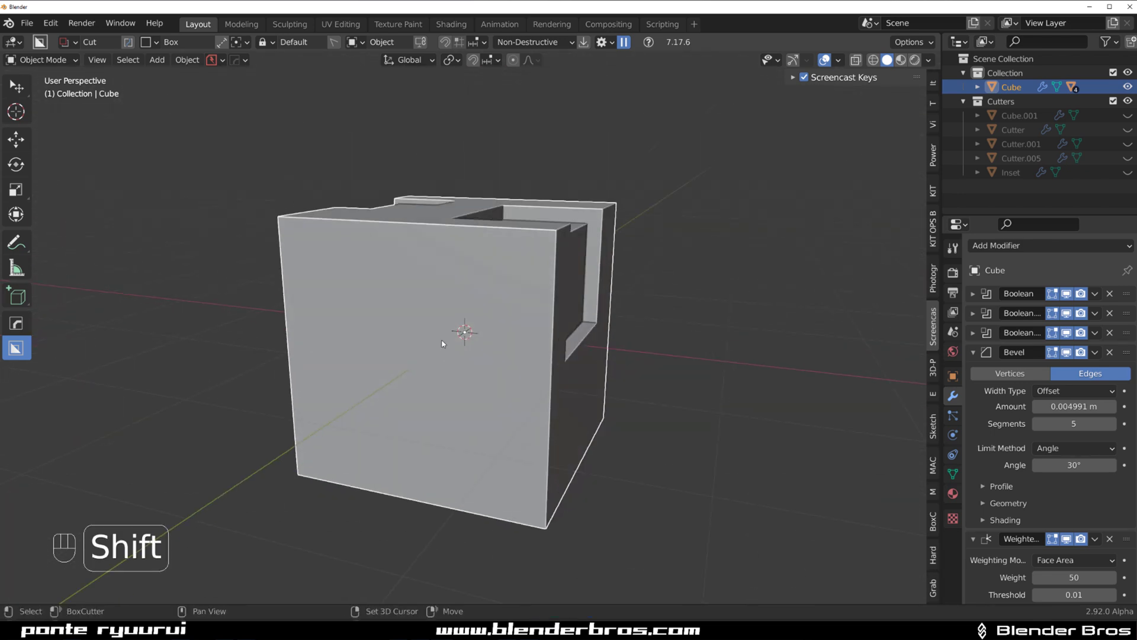
key("shift+v")
scroll(405, 329, "down", 2)
left_click_drag(376, 265, 442, 287)
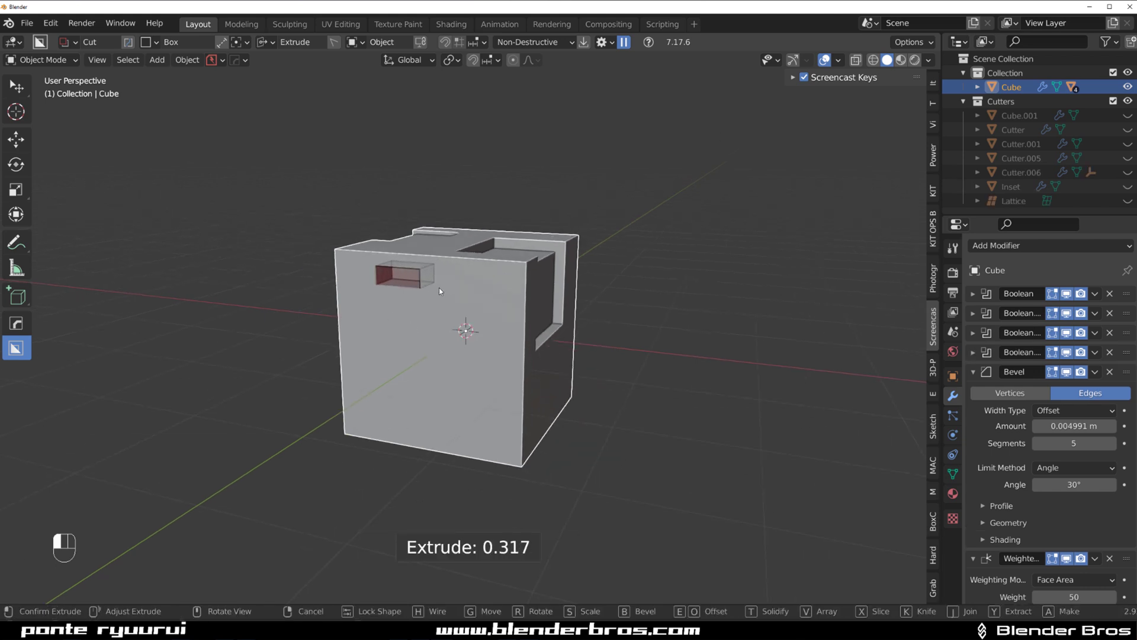
key("shift")
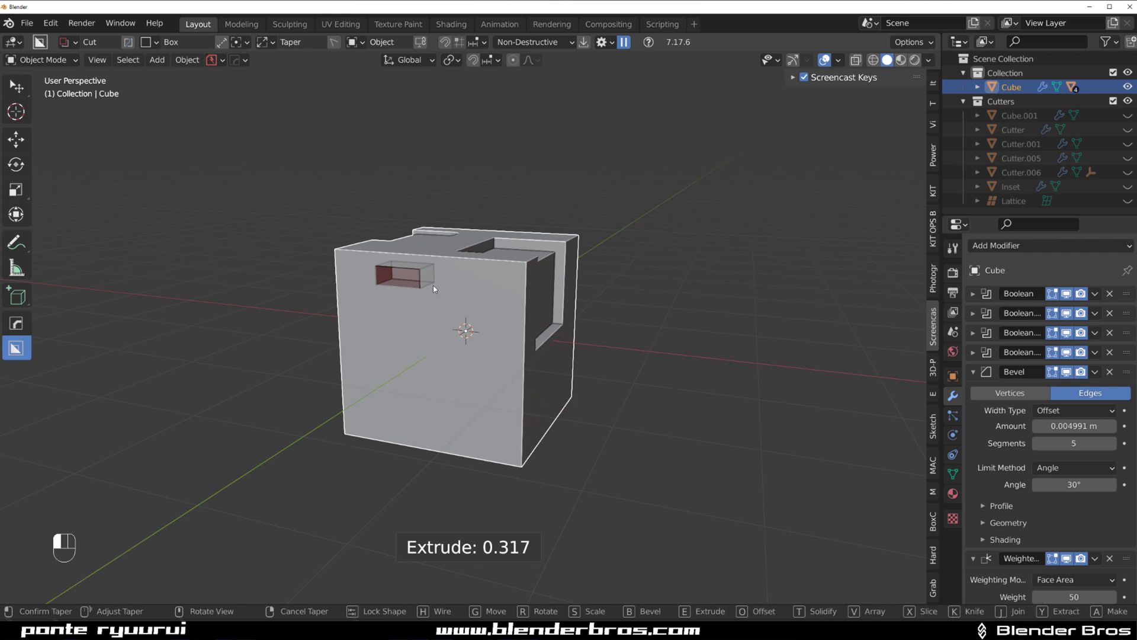
Bevel the small cutter about 0.09 wide into a rounded slot and apply the cut.
key("b")
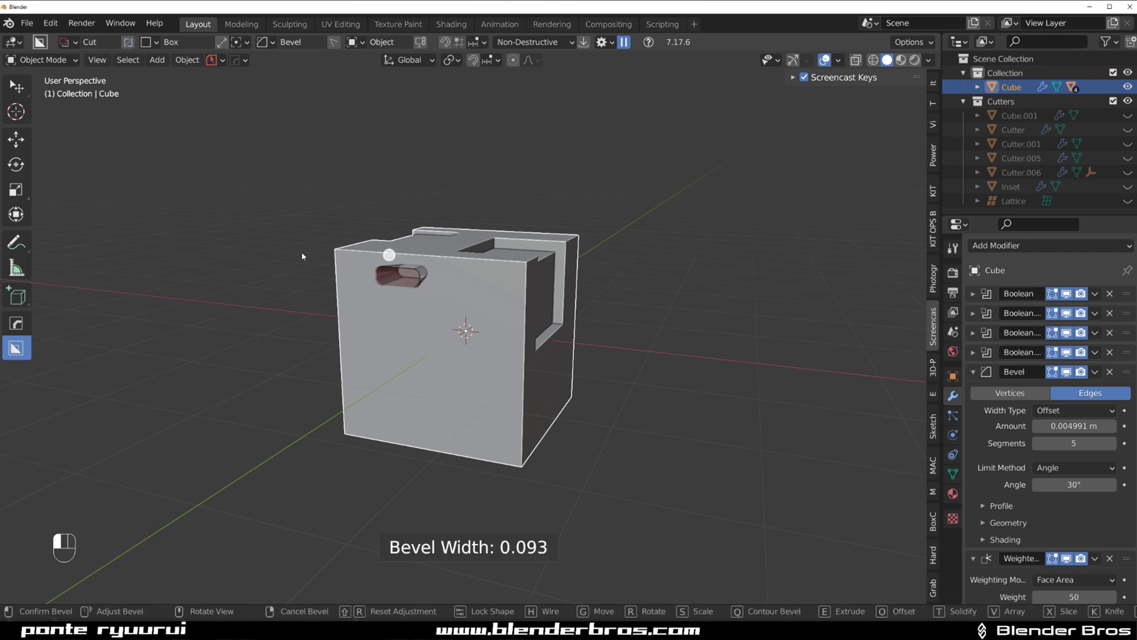
left_click(301, 251)
scroll(340, 282, "up", 4)
middle_click_drag(341, 283, 360, 278, "shift")
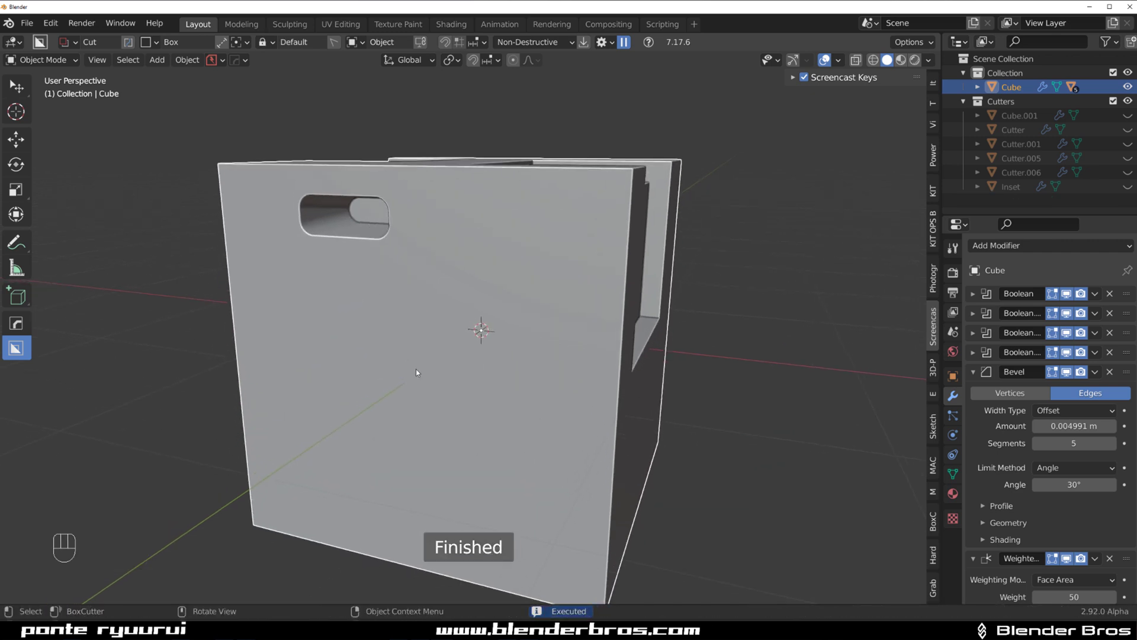
left_click(418, 372, "ctrl")
scroll(394, 421, "down", 3)
middle_click_drag(394, 421, 455, 401)
scroll(434, 344, "up", 1)
key("ctrl+z")
Enable BoxCutter snapping with the grid option and review its snap increment and rotation settings.
scroll(533, 233, "down", 2)
scroll(535, 228, "up", 2)
middle_click_drag(535, 226, 516, 147)
middle_click_drag(440, 248, 456, 250)
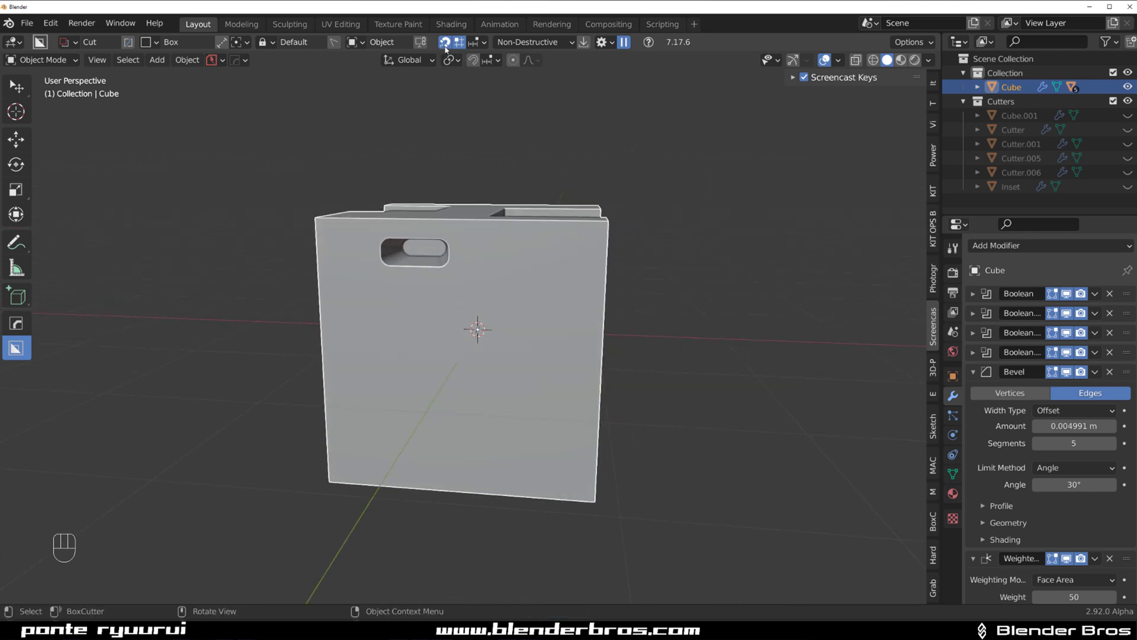
left_click(483, 43)
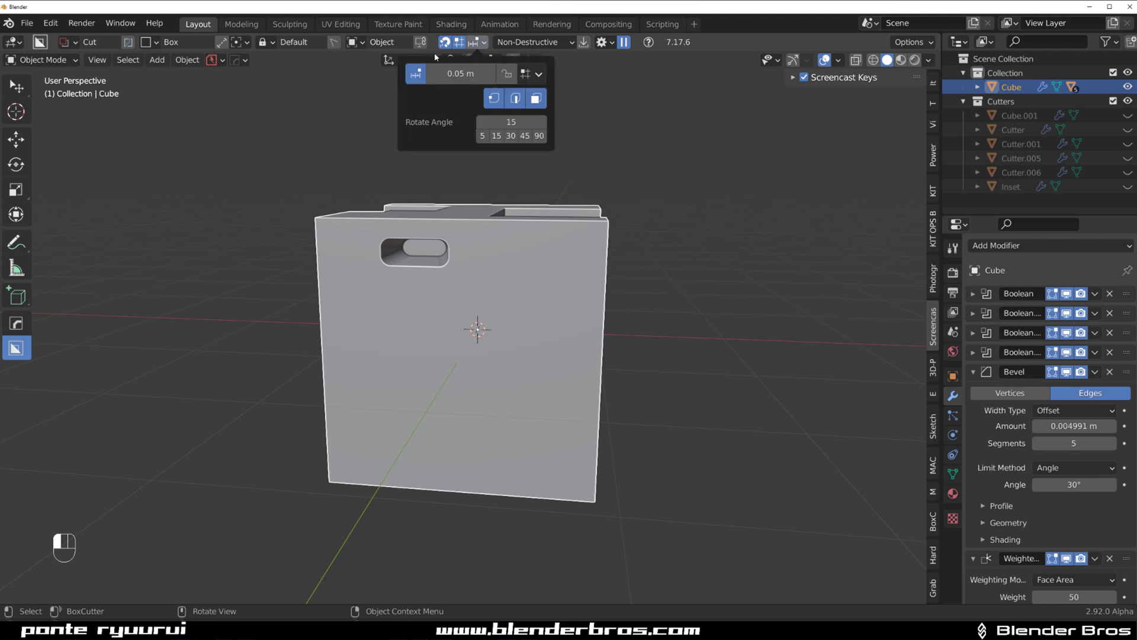
left_click(477, 42)
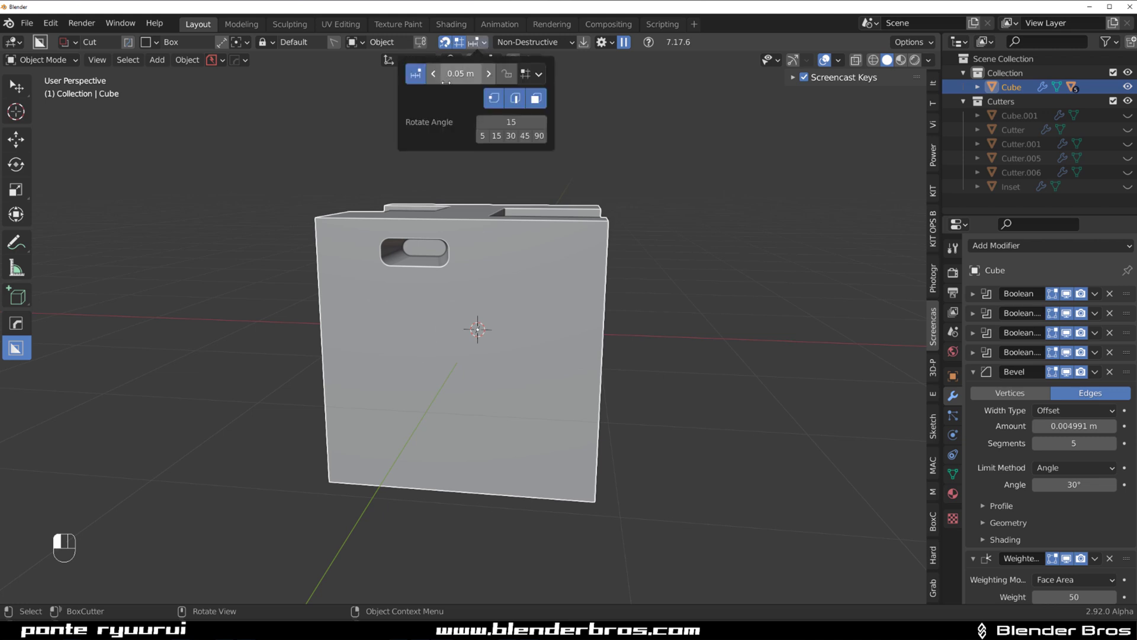
middle_click_drag(396, 362, 393, 341)
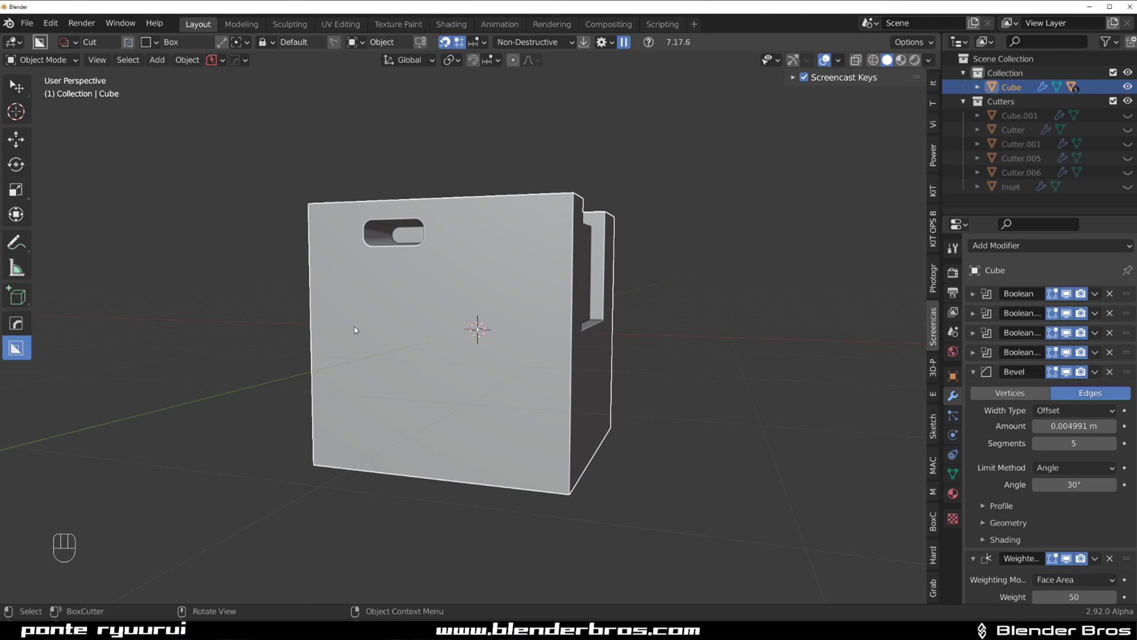
Cut a grid-snapped thin slot 0.15 deep near the face's bottom edge and a rectangular pocket about 0.36 deep at mid-height.
key("ctrl")
key("shift+v")
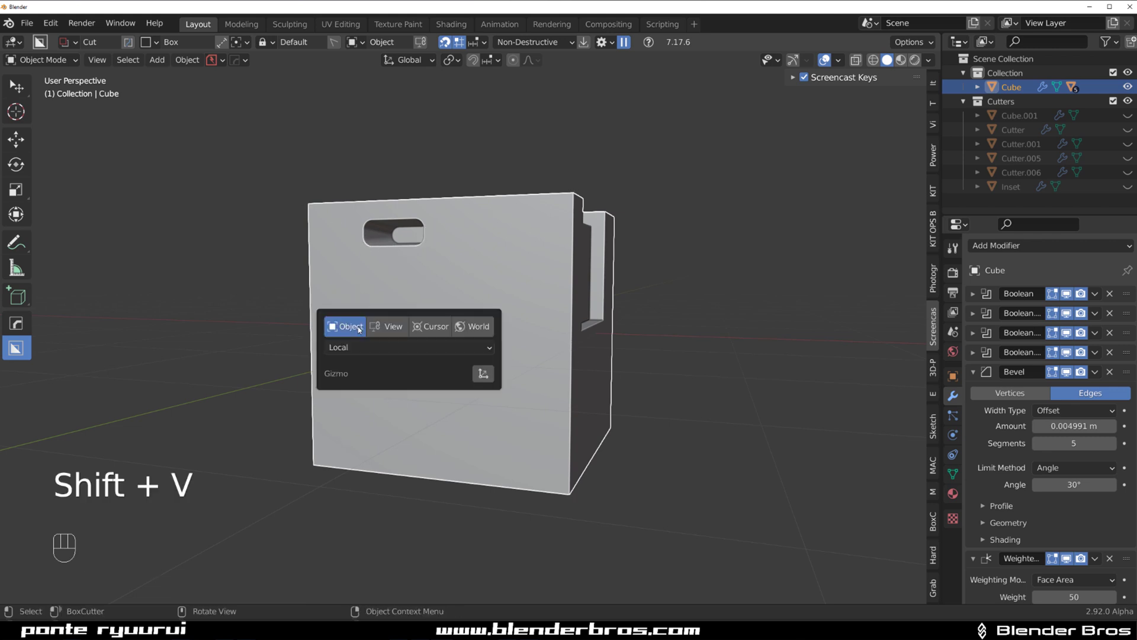
key("ctrl")
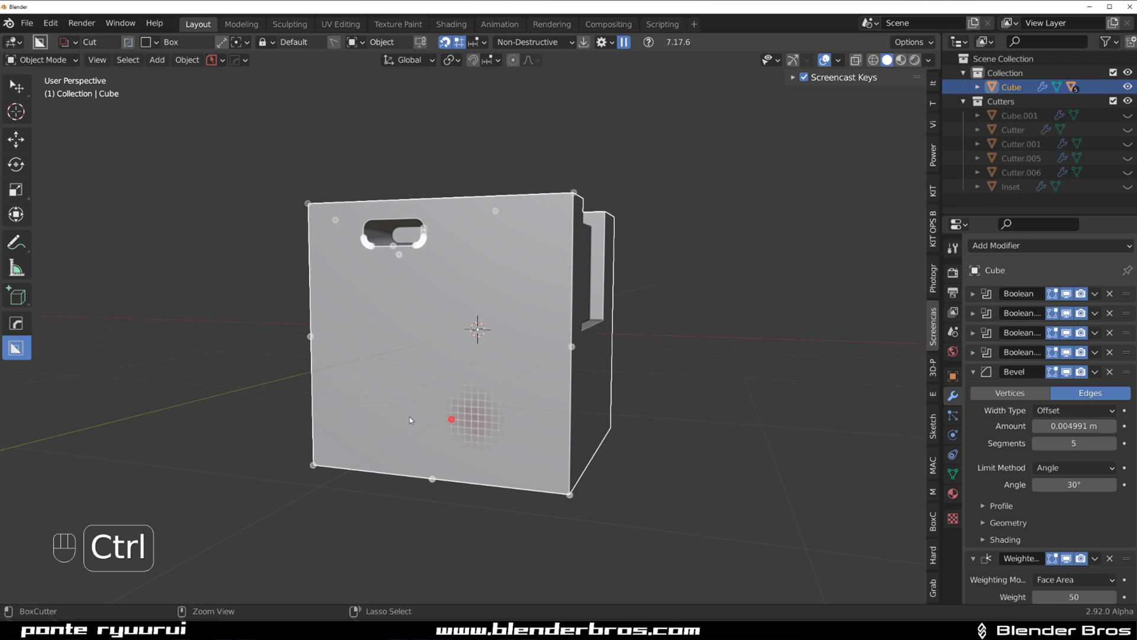
left_click_drag(347, 431, 403, 435, "ctrl")
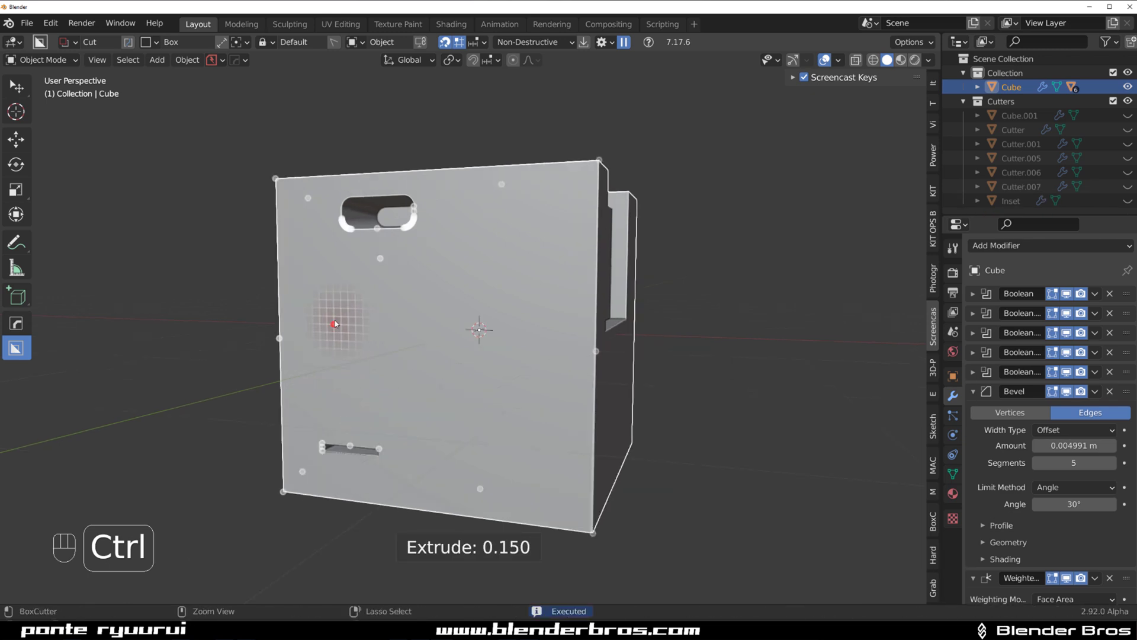
mouse_move(330, 324)
left_mouse_down("ctrl")
mouse_move(335, 380)
mouse_move(407, 383)
left_mouse_up("ctrl")
left_click(429, 376)
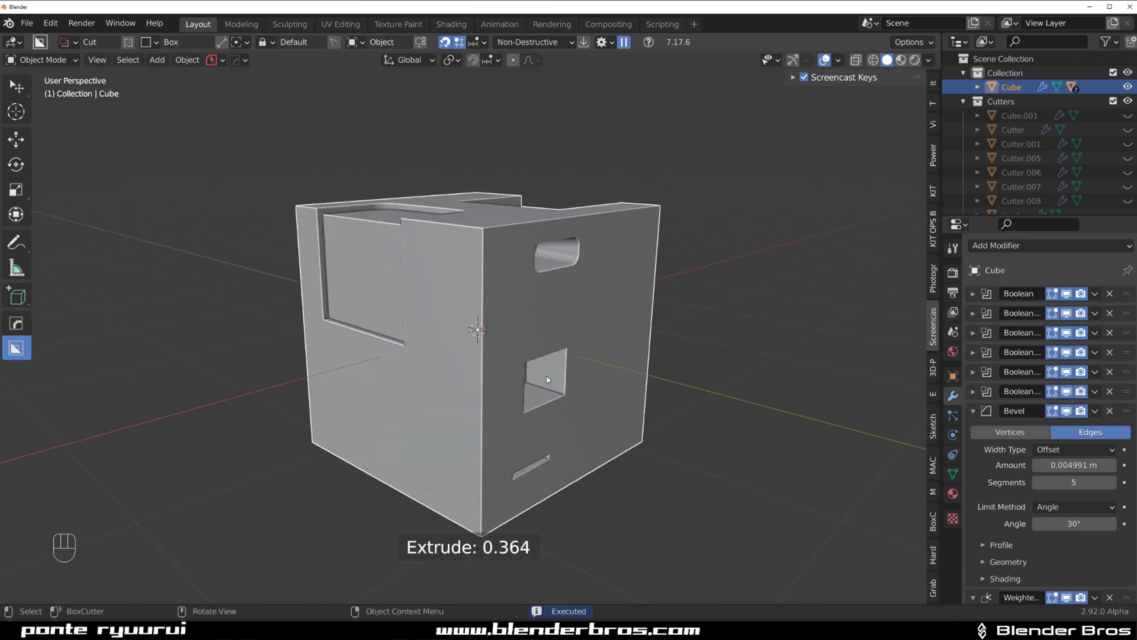
Switch the cutter shape to Ngon and cut a grid-snapped angular pocket 1.1 deep into the side face below the inset panel.
scroll(415, 336, "up", 3)
middle_click_drag(416, 336, 451, 318)
scroll(573, 327, "down", 3)
scroll(451, 319, "up", 1)
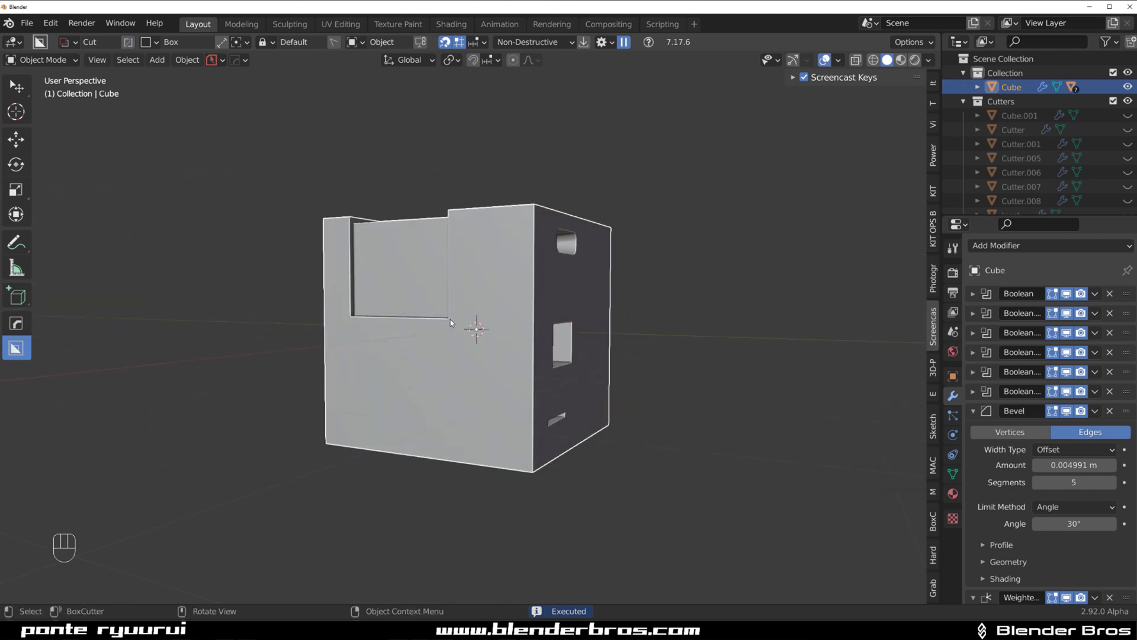
key("d")
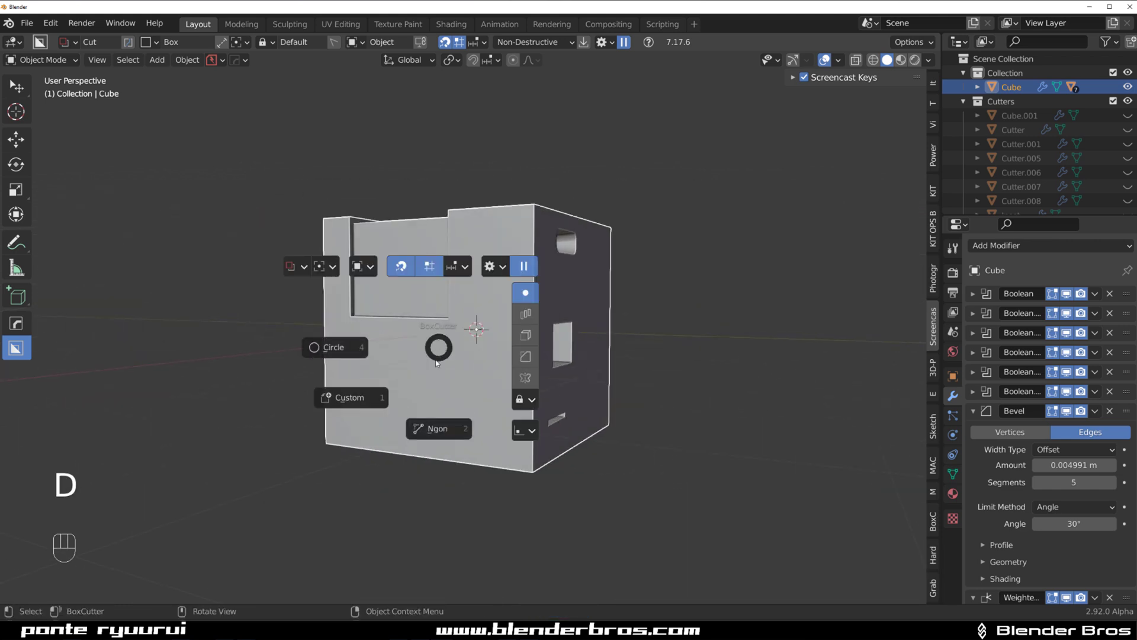
left_click(452, 415)
scroll(376, 394, "down", 1)
scroll(360, 392, "up", 2)
left_click_drag(339, 377, 448, 385, "ctrl")
left_click(469, 448, "ctrl")
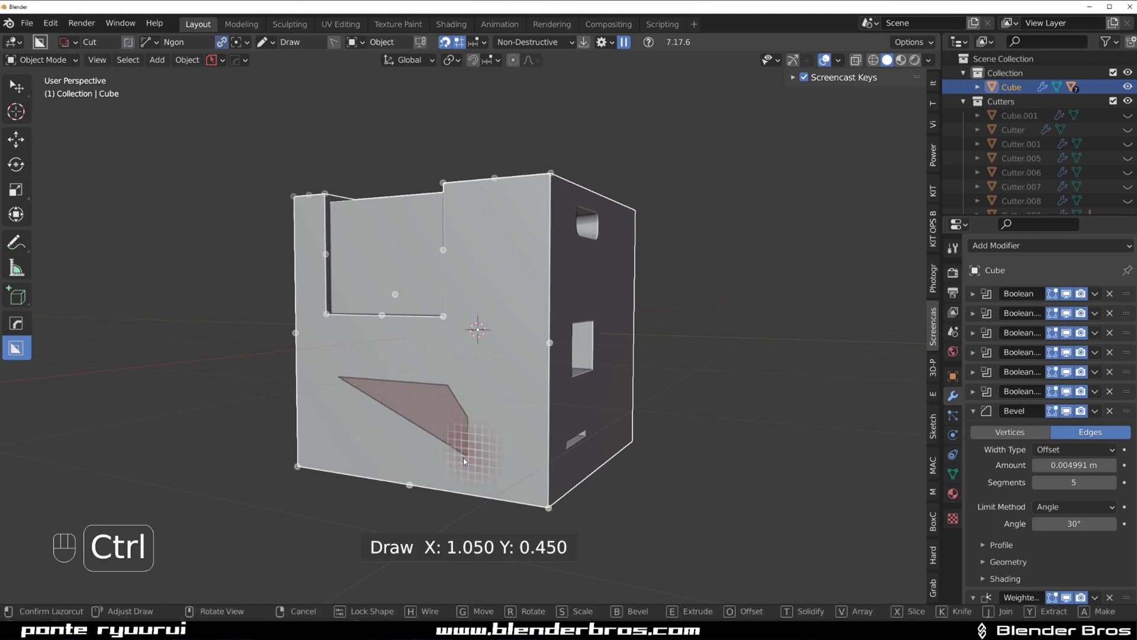
left_click(468, 457, "ctrl")
left_click(386, 432, "ctrl")
left_click(335, 425, "ctrl")
left_click(336, 426)
left_click(432, 399)
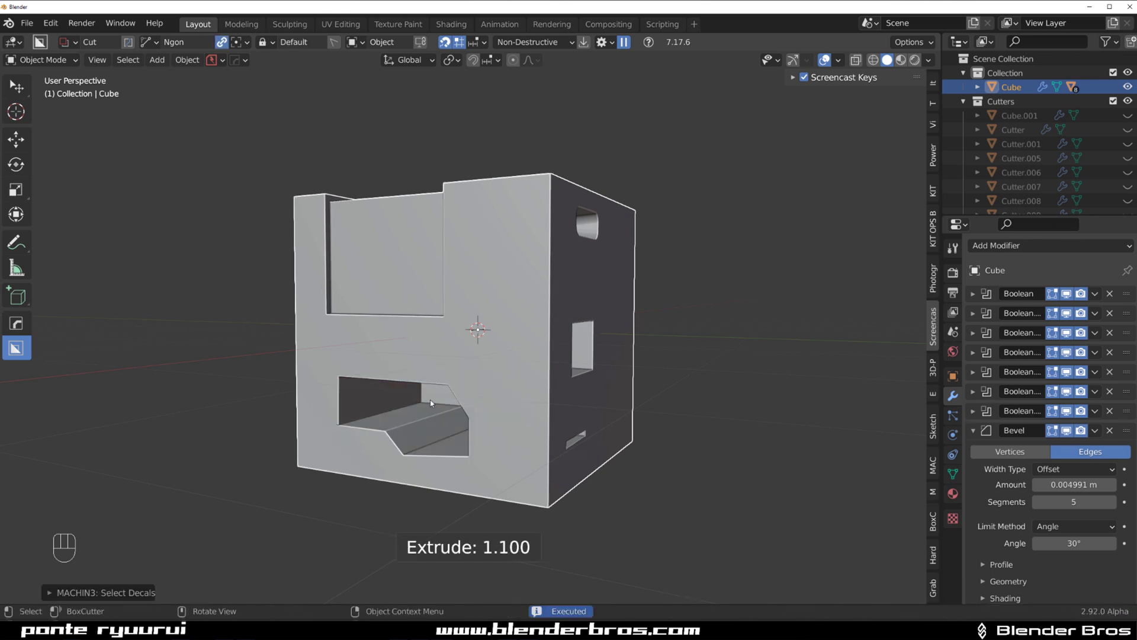
Duplicate the cube and place the copy beside the original.
scroll(431, 399, "down", 3)
middle_click_drag(469, 413, 512, 353)
key("shift+d")
left_click(723, 355)
middle_click_drag(633, 366, 349, 398, "shift")
middle_click_drag(485, 356, 462, 249)
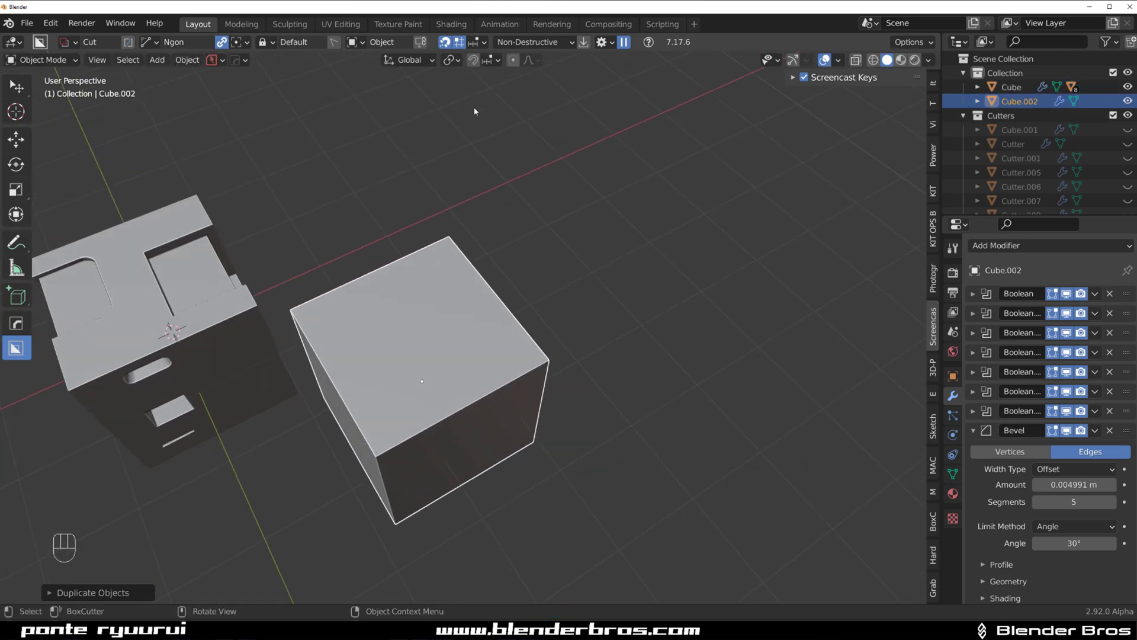
middle_click_drag(471, 360, 472, 296)
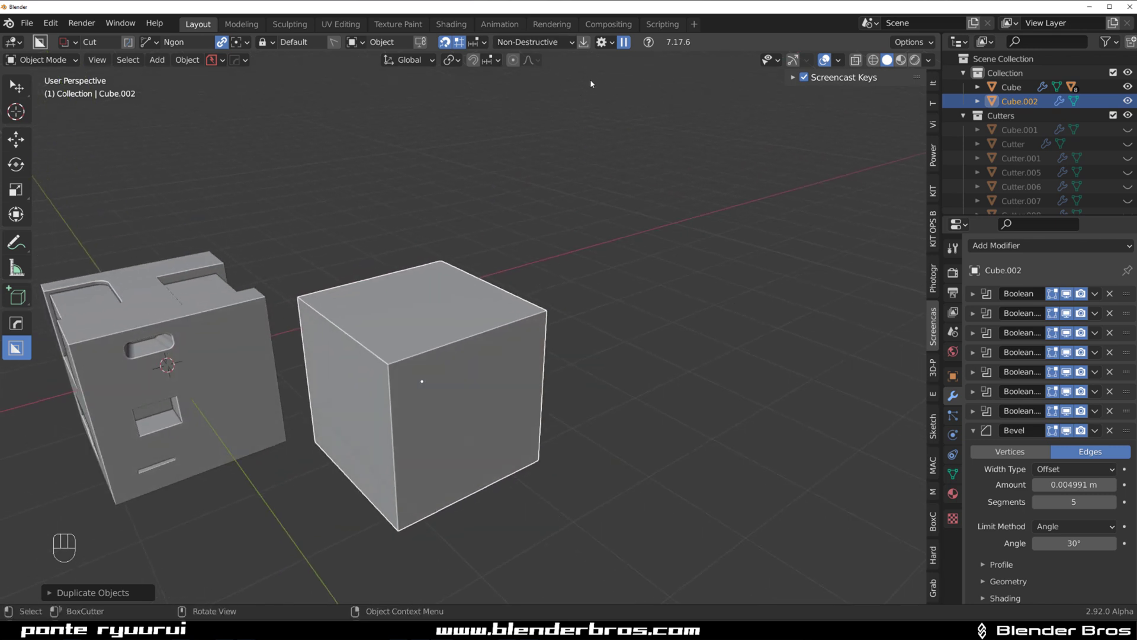
Set the Lazorcut Depth to 0 in BoxCutter's Shape settings.
left_click(602, 42)
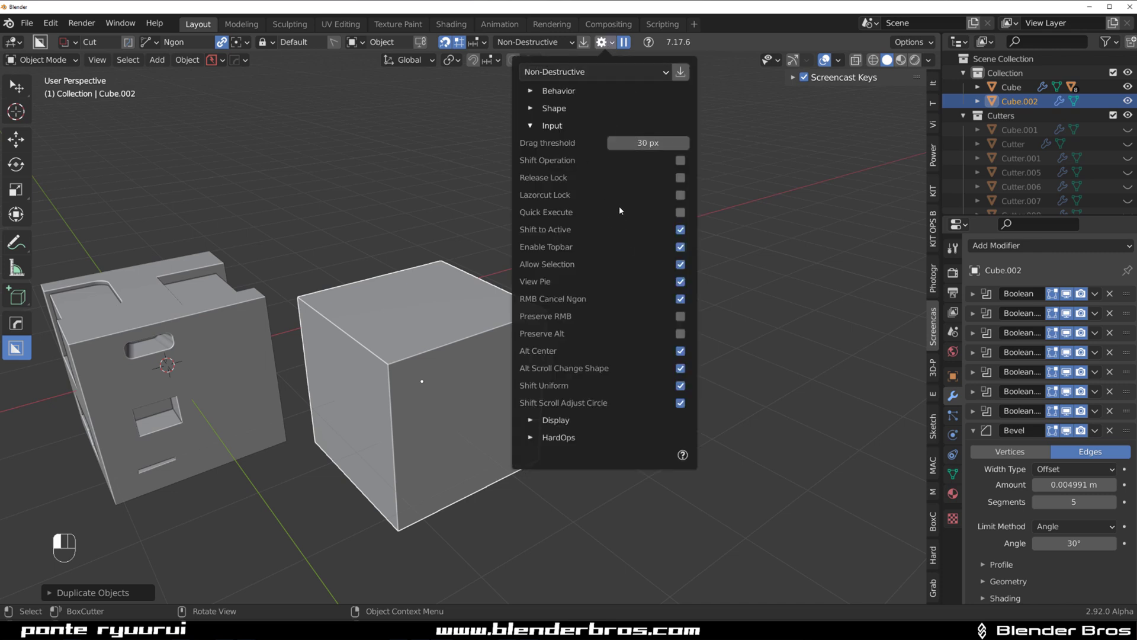
left_click(554, 109)
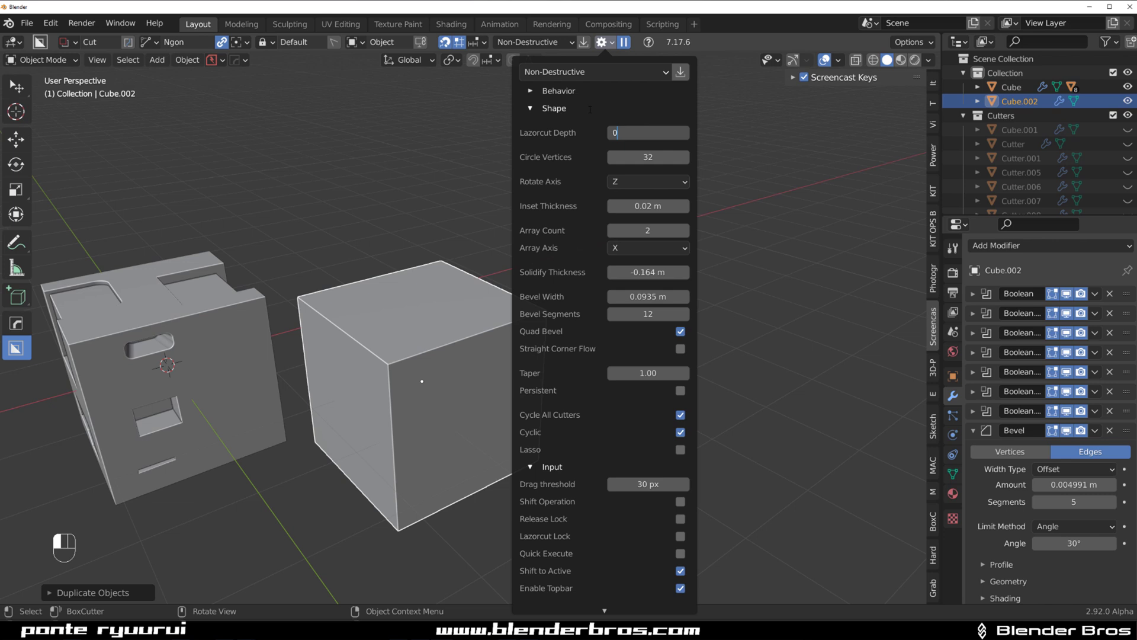
key("BackSpace")
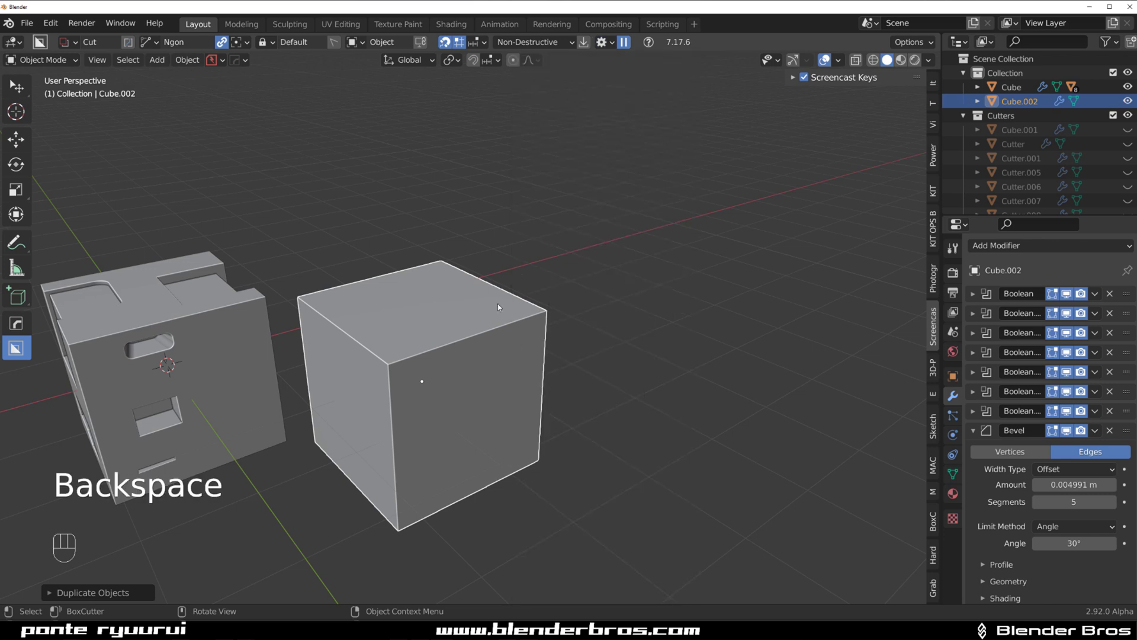
Switch the cutter shape to Box and lazorcut two rectangular pockets into the copied cube's top face.
key("d")
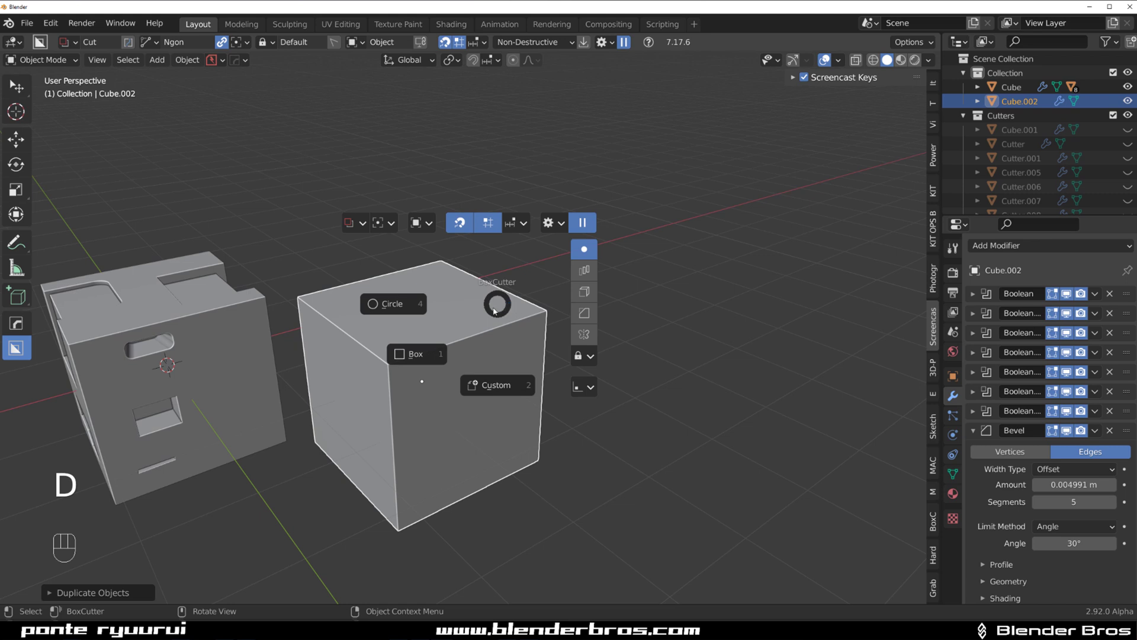
left_click(450, 344)
mouse_move(449, 340)
middle_mouse_down()
mouse_move(373, 333)
mouse_move(361, 344)
middle_mouse_up()
left_click_drag(379, 301, 455, 345)
middle_click_drag(469, 420, 472, 337, "shift")
left_click_drag(397, 285, 440, 317)
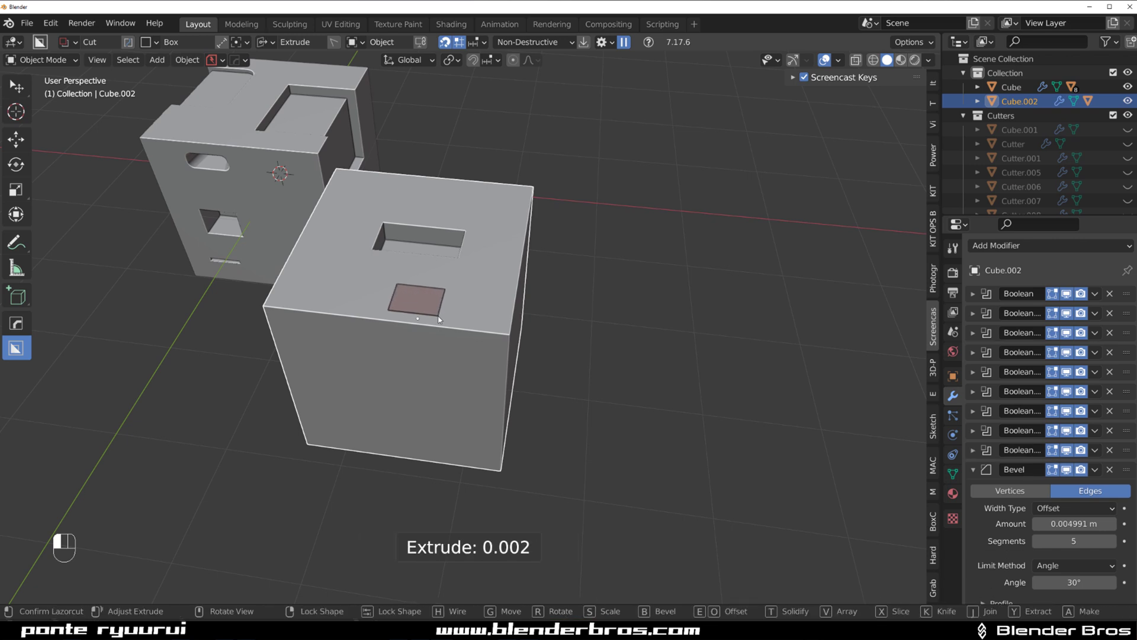
Lazorcut a wide rectangular pocket and a taller one beside it into the cube's front side face.
left_click_drag(355, 362, 406, 383)
left_click(409, 385)
middle_click_drag(396, 339, 398, 296)
left_click_drag(415, 321, 458, 376)
Switch the cutter shape to Circle and lazorcut two circles on the front side face around the rectangular pockets.
key("d")
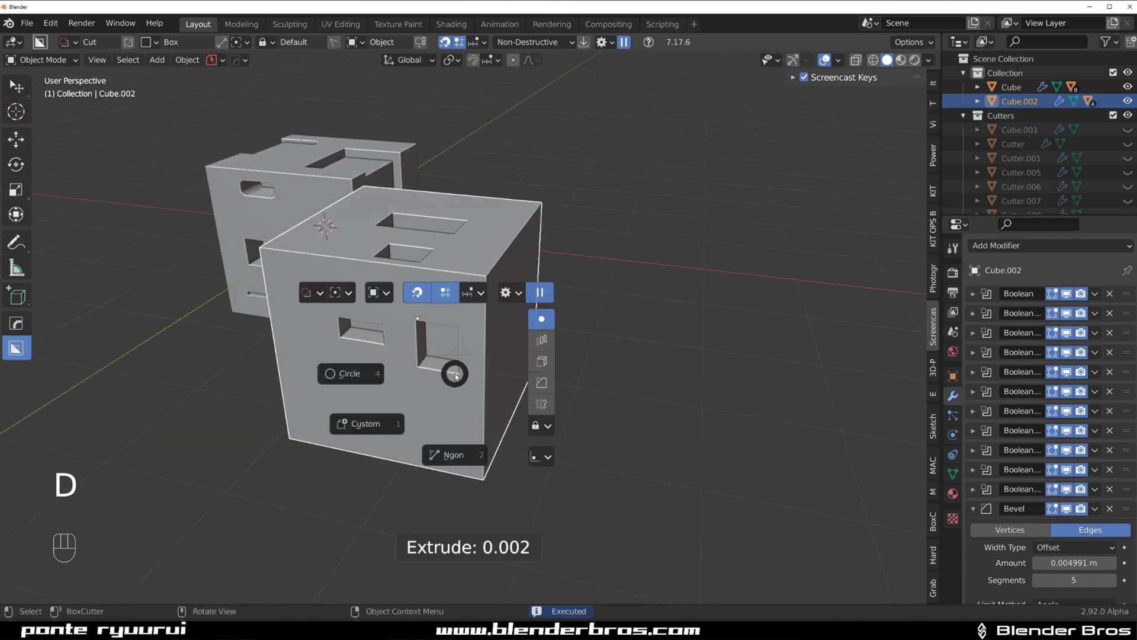
left_click(360, 385)
left_click_drag(334, 372, 384, 411)
left_click(385, 409)
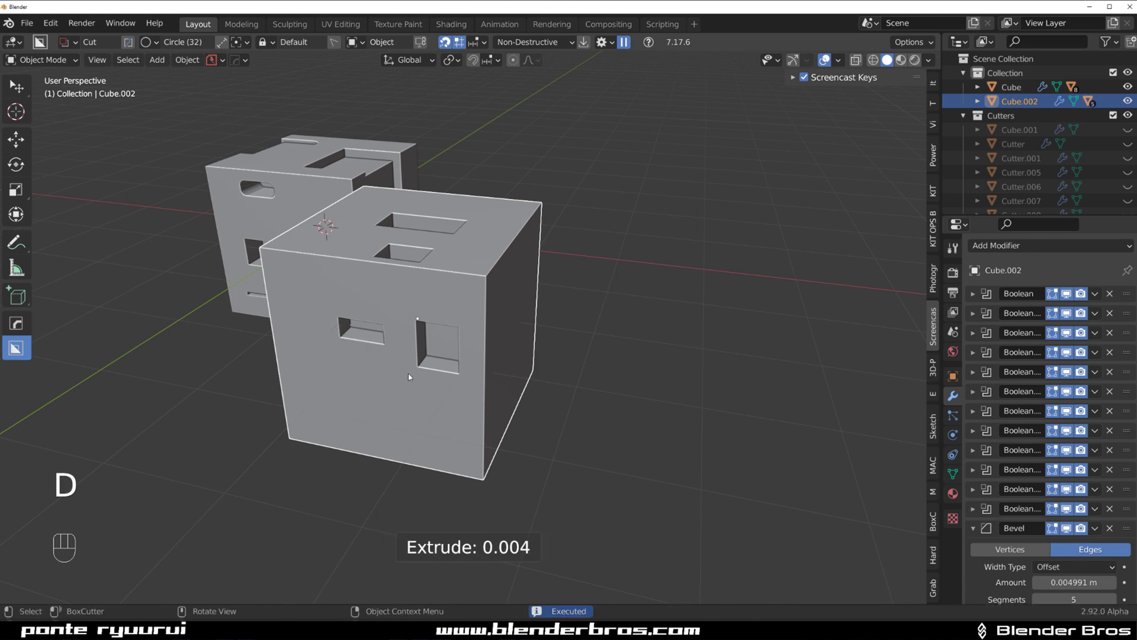
left_click_drag(429, 289, 457, 297)
left_click(457, 296)
Lazorcut two more circles into the adjoining side face of the copied cube.
middle_click_drag(456, 296, 355, 299)
mouse_move(442, 250)
left_mouse_down()
mouse_move(474, 263)
mouse_move(476, 278)
left_mouse_up()
left_click(477, 283)
middle_click_drag(478, 283, 431, 284)
left_click_drag(431, 284, 470, 300)
left_click(471, 300)
middle_click_drag(471, 300, 522, 324)
Undo the last circular cuts on the copied cube.
key("ctrl+z")
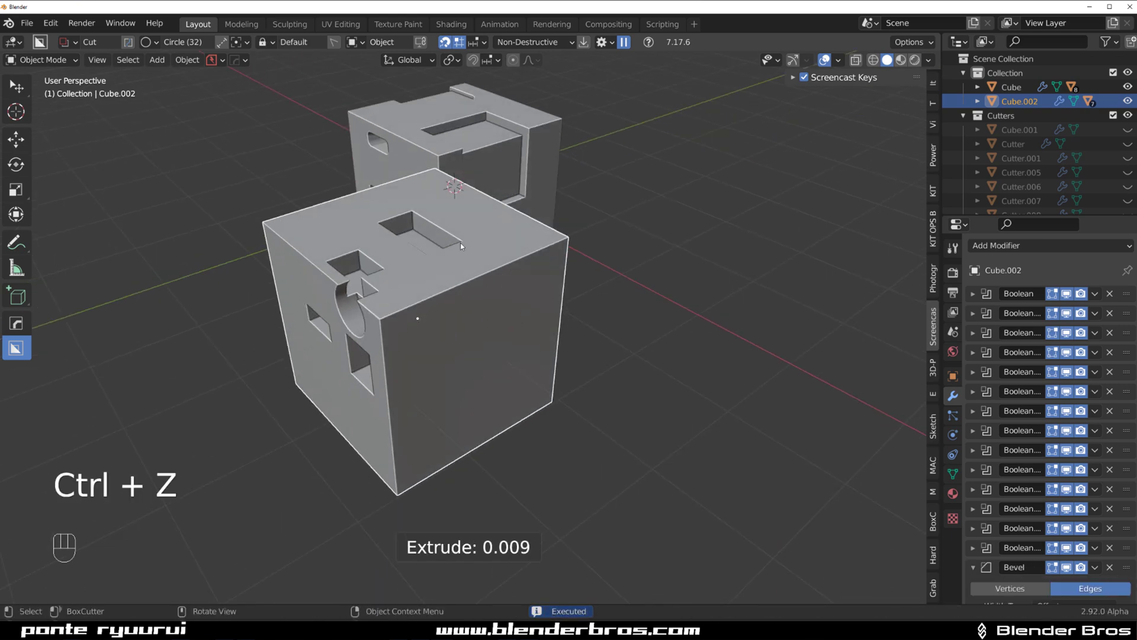
middle_click_drag(417, 315, 445, 347)
scroll(467, 278, "up", 3)
mouse_move(466, 277)
middle_mouse_down()
mouse_move(466, 245)
mouse_move(528, 251)
mouse_move(353, 223)
mouse_move(338, 243)
mouse_move(321, 222)
middle_mouse_up()
key("ctrl+z")
key("ctrl+z")
key("ctrl+z")
Lazorcut a large circle and a small circle side by side into the blank side face.
scroll(564, 259, "down", 3)
left_click_drag(361, 245, 408, 298)
left_click(407, 297)
left_click_drag(270, 212, 287, 230)
left_click(287, 231)
middle_click_drag(330, 256, 422, 269, "shift")
scroll(422, 269, "up", 2)
middle_click_drag(422, 197, 485, 283)
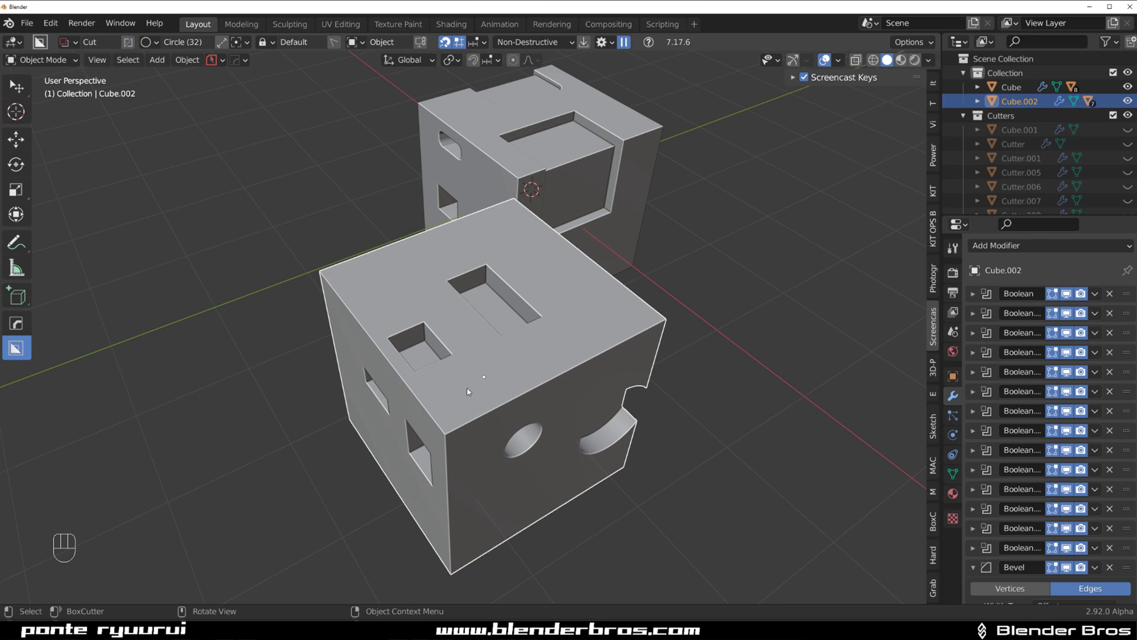
middle_click_drag(641, 315, 497, 224, "shift")
scroll(472, 285, "up", 4)
scroll(522, 314, "down", 5)
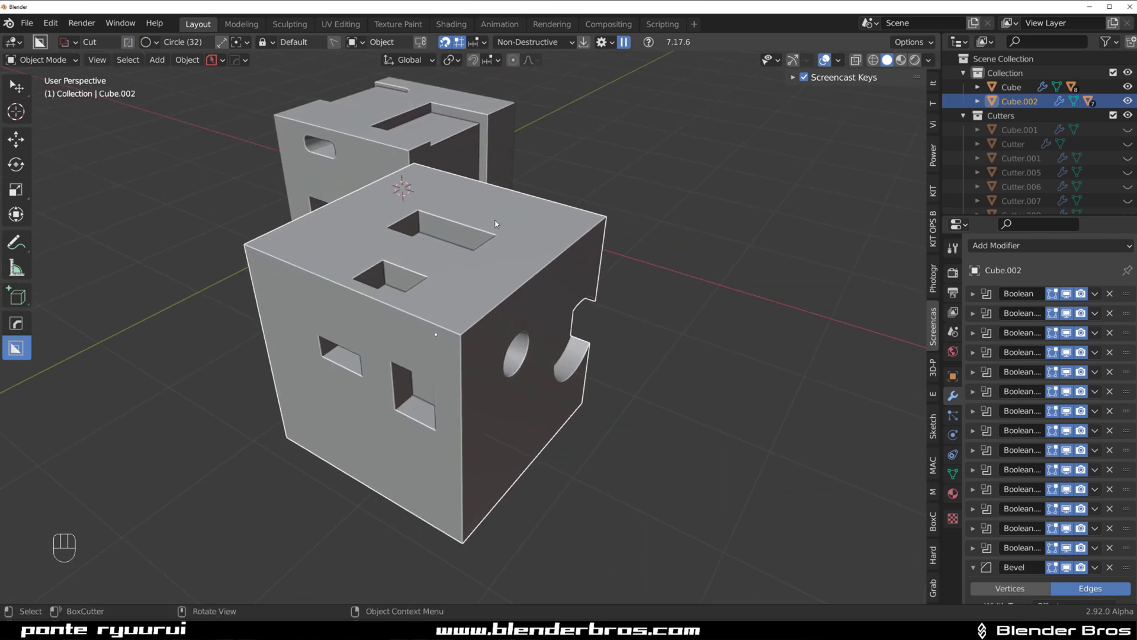
Try circular lazorcuts on the other blank side face of the copied cube.
mouse_move(428, 320)
middle_mouse_down()
mouse_move(562, 277)
mouse_move(543, 248)
middle_mouse_up()
scroll(542, 247, "up", 4)
left_click_drag(456, 237, 507, 305)
left_click(506, 305)
scroll(438, 309, "down", 1)
left_click_drag(376, 292, 433, 368)
left_click(443, 356)
key("ctrl+z")
Lazorcut a large circle near the side face's upper edge and undo a second circle drawn below it.
left_click_drag(386, 230, 426, 282)
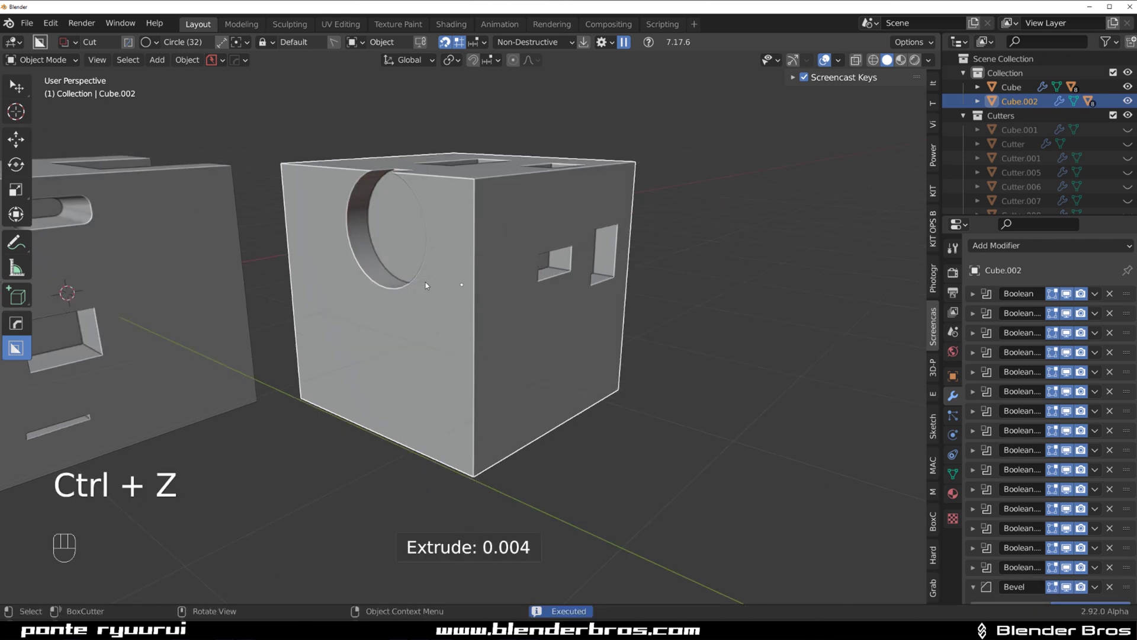
left_click_drag(386, 314, 442, 410)
left_click(412, 357)
key("ctrl+z")
middle_click_drag(496, 379, 877, 414)
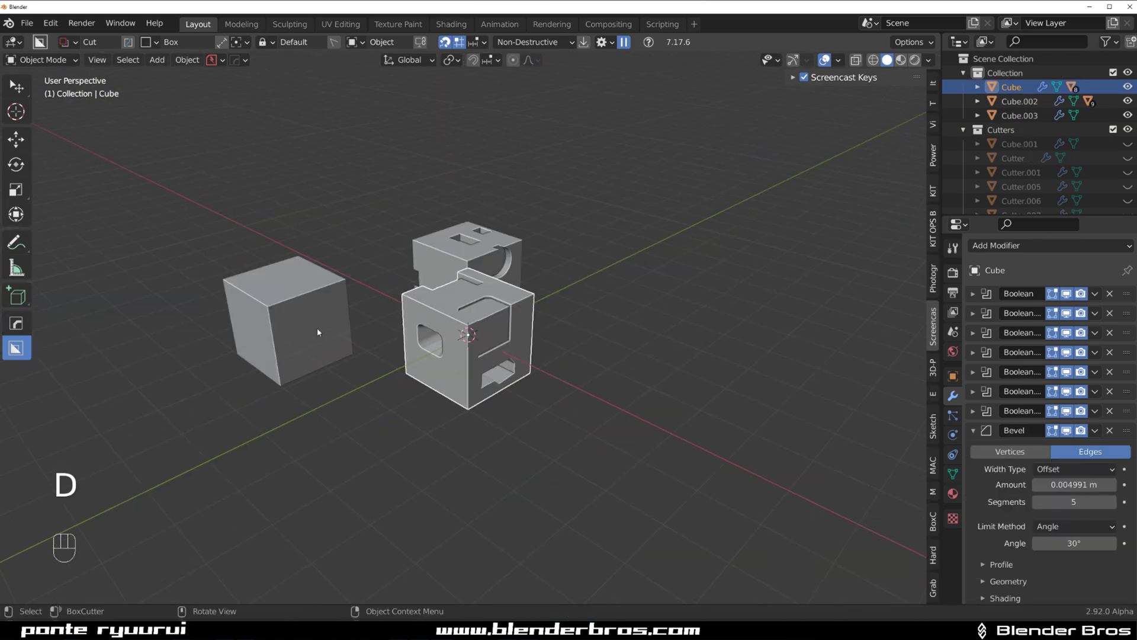
Flatten the original detailed cube along Z into a thin slab and apply its scale.
middle_click_drag(318, 332, 468, 300)
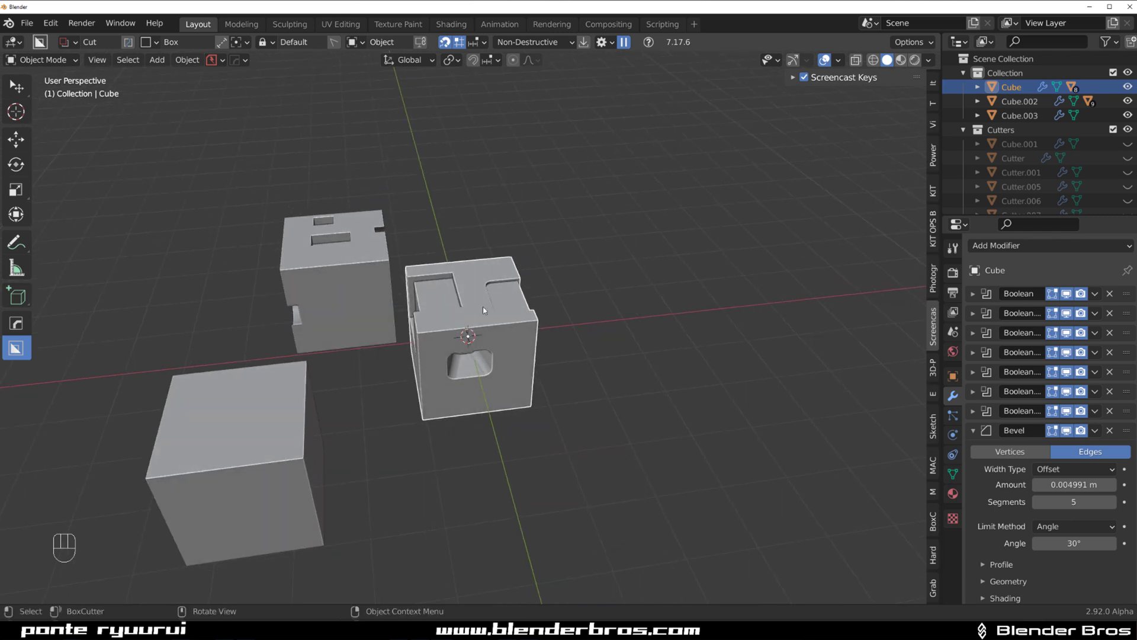
key("s")
left_click(503, 336)
middle_click_drag(503, 336, 458, 342)
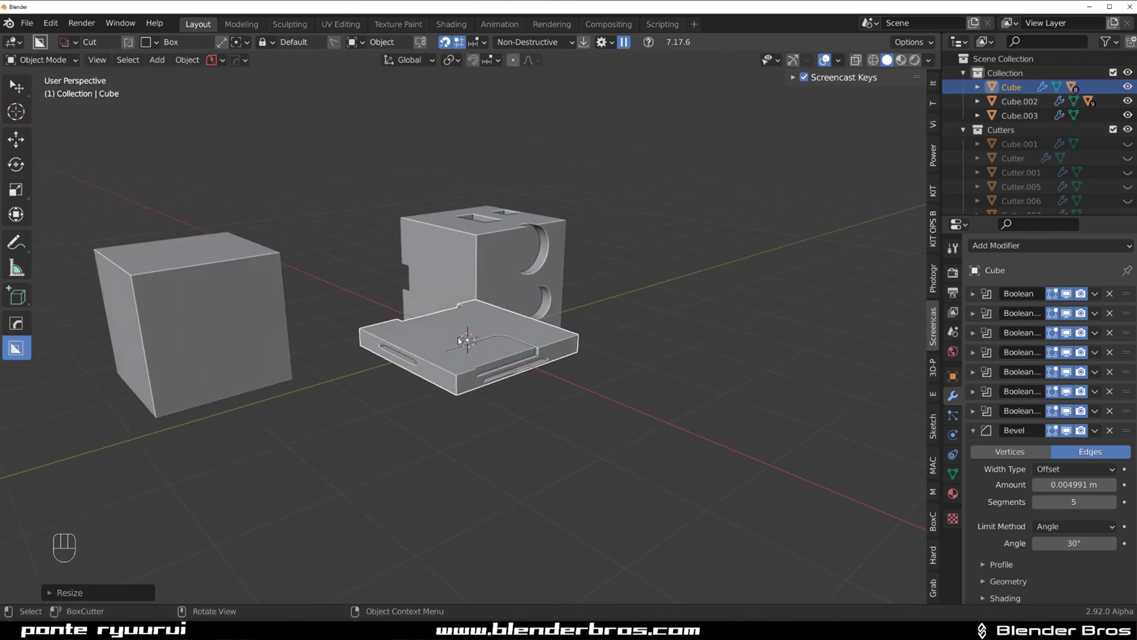
key("ctrl+a")
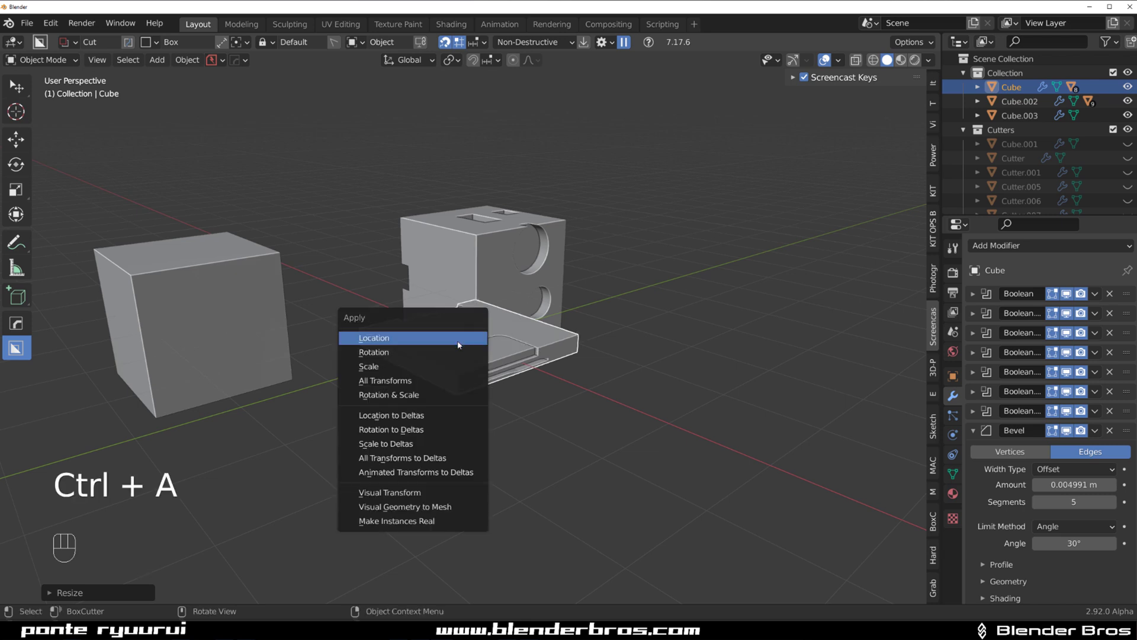
left_click(437, 371)
Switch the cutter shape to Custom and set the flattened slab as the custom cutter.
scroll(436, 364, "up", 1)
middle_click_drag(436, 364, 463, 376)
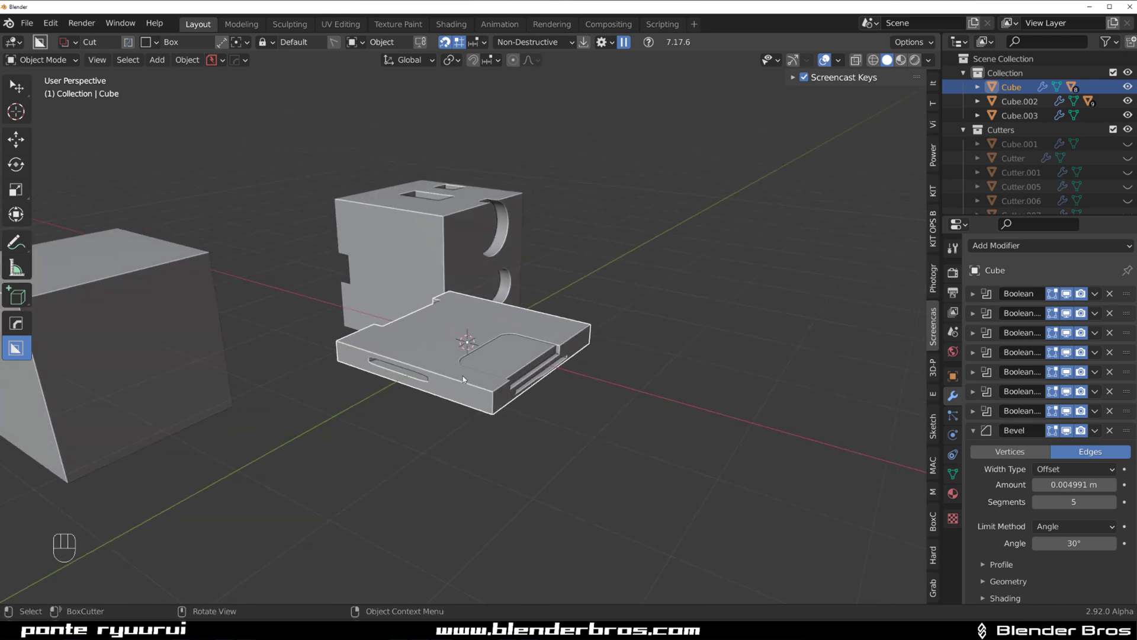
key("d")
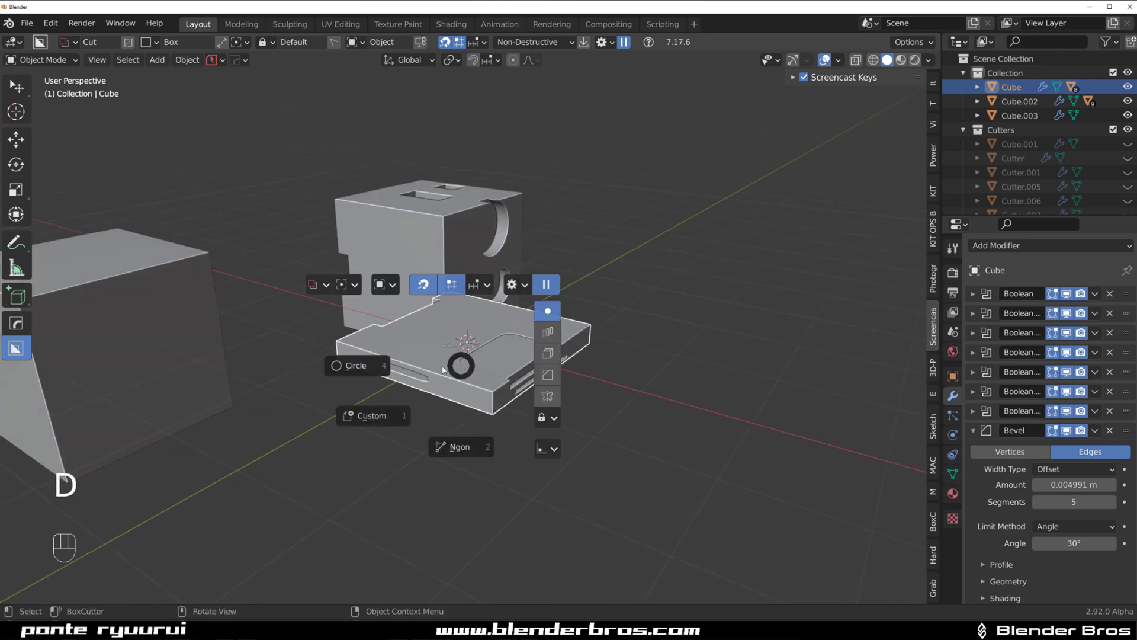
left_click(391, 417)
middle_click_drag(391, 417, 409, 367)
key("c")
mouse_move(272, 339)
middle_mouse_down("shift")
mouse_move(616, 340)
mouse_move(613, 356)
middle_mouse_up("shift")
scroll(506, 324, "up", 2)
mouse_move(461, 285)
left_mouse_down()
mouse_move(484, 326)
mouse_move(536, 341)
left_mouse_up()
right_click(533, 335)
left_click(474, 293)
left_click_drag(447, 259, 538, 420)
right_click(539, 420)
Select the flattened slab and remove its Bevel modifier.
middle_click_drag(862, 400, 615, 387, "shift")
left_click(619, 384)
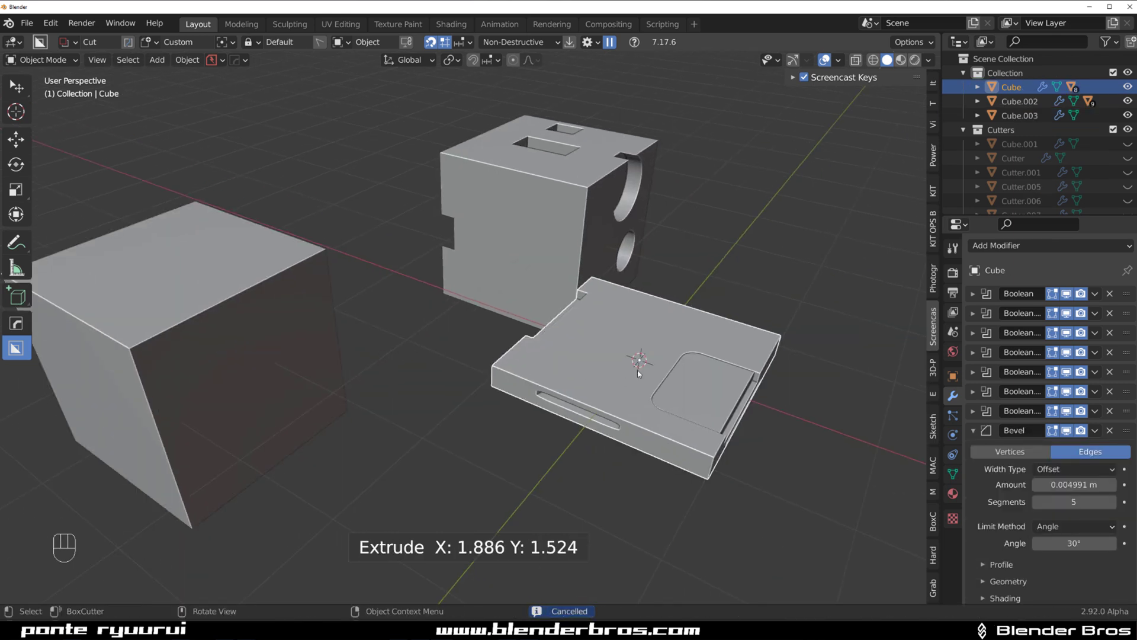
key("ctrl+grave")
left_click(459, 327)
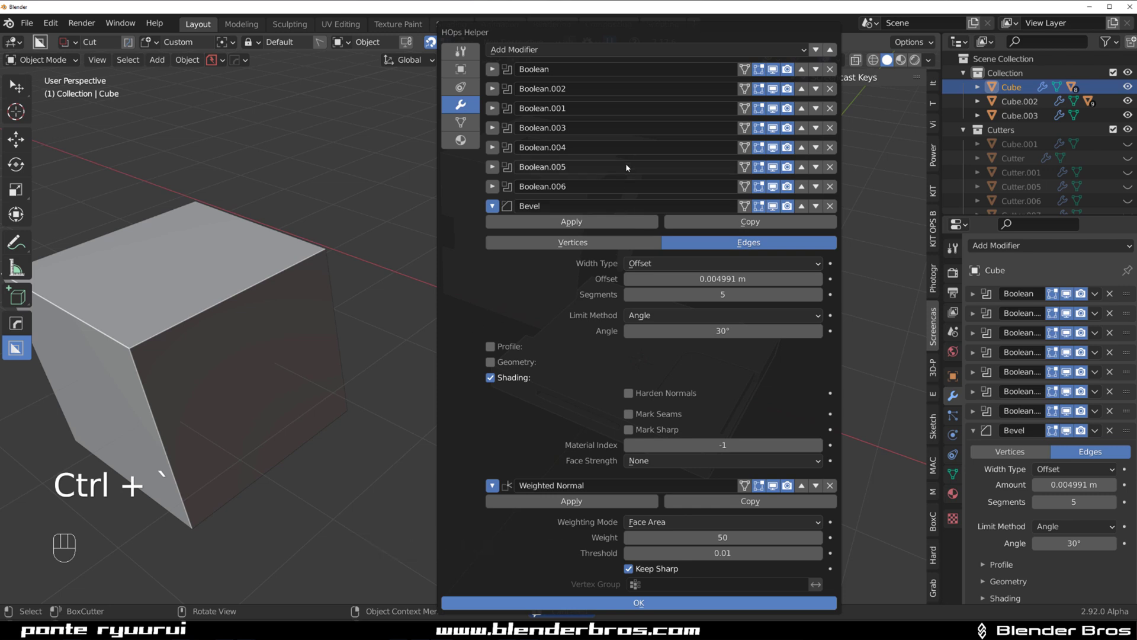
left_click(830, 207)
Cut the custom slab shape into the top face of the plain cube, reaching over its edge.
scroll(345, 241, "down", 2)
middle_click_drag(244, 248, 412, 251, "shift")
scroll(413, 251, "up", 2)
mouse_move(424, 262)
left_mouse_down()
mouse_move(414, 252)
mouse_move(398, 295)
left_mouse_up()
left_click(398, 295)
left_click_drag(400, 248, 422, 353)
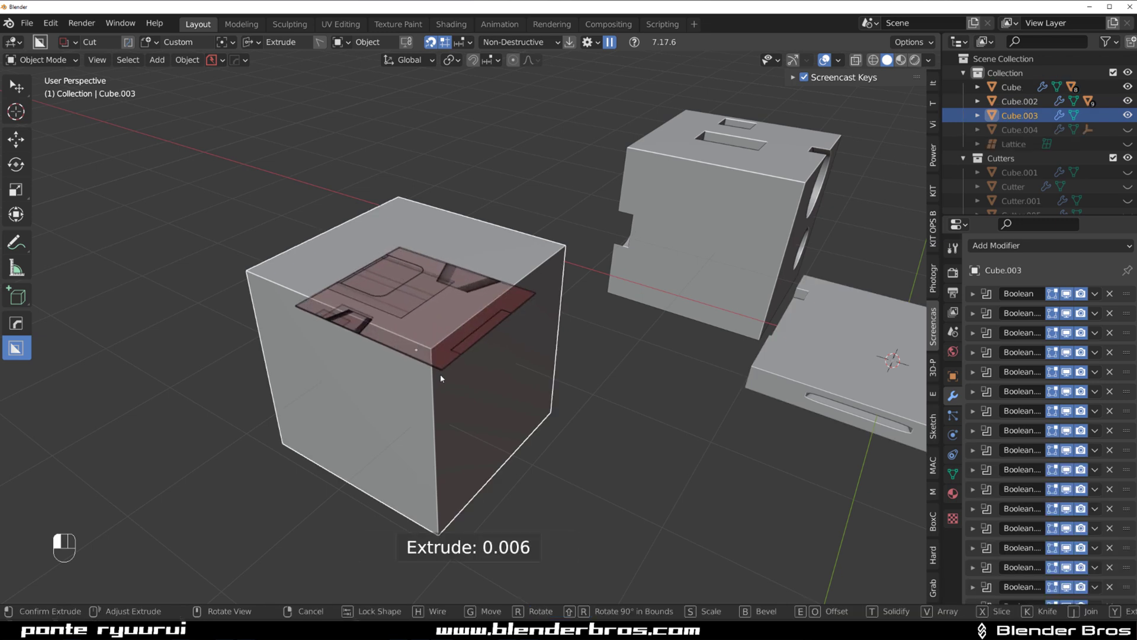
left_click(467, 428, "shift")
Cut the custom shape about 0.66 deep into the cube's side face, tapered and with a bevel width of about 0.094.
mouse_move(467, 428)
middle_mouse_down()
mouse_move(396, 362)
mouse_move(601, 372)
mouse_move(408, 382)
mouse_move(477, 313)
middle_mouse_up()
scroll(398, 321, "up", 2)
left_click_drag(406, 301, 488, 404)
right_click(486, 403)
left_click(425, 337)
left_click_drag(425, 340, 474, 412)
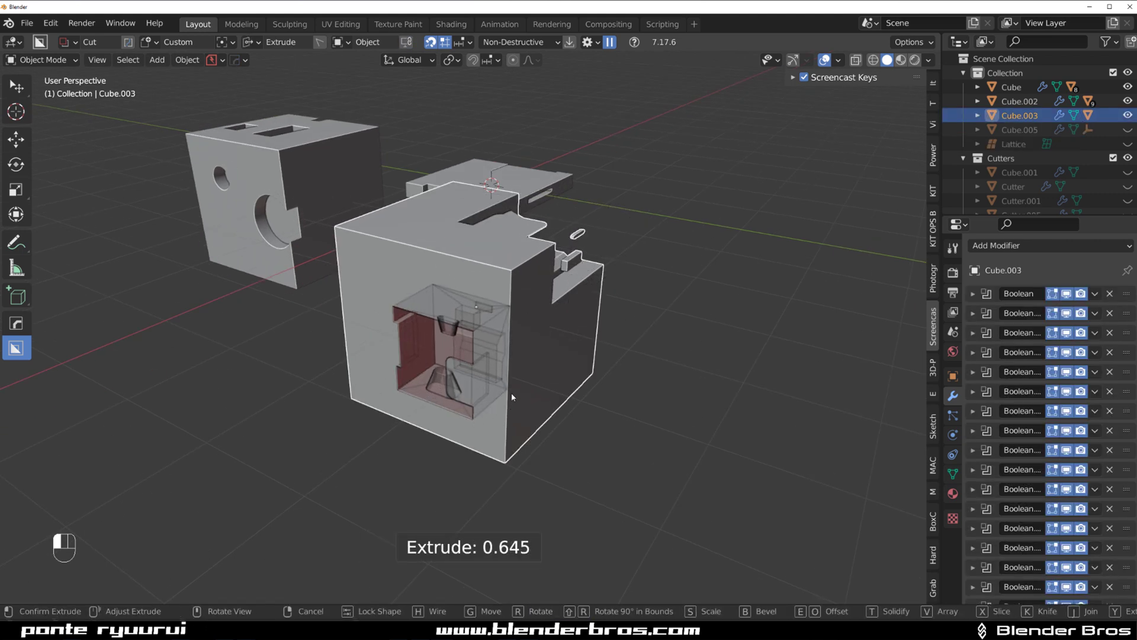
key("shift+t")
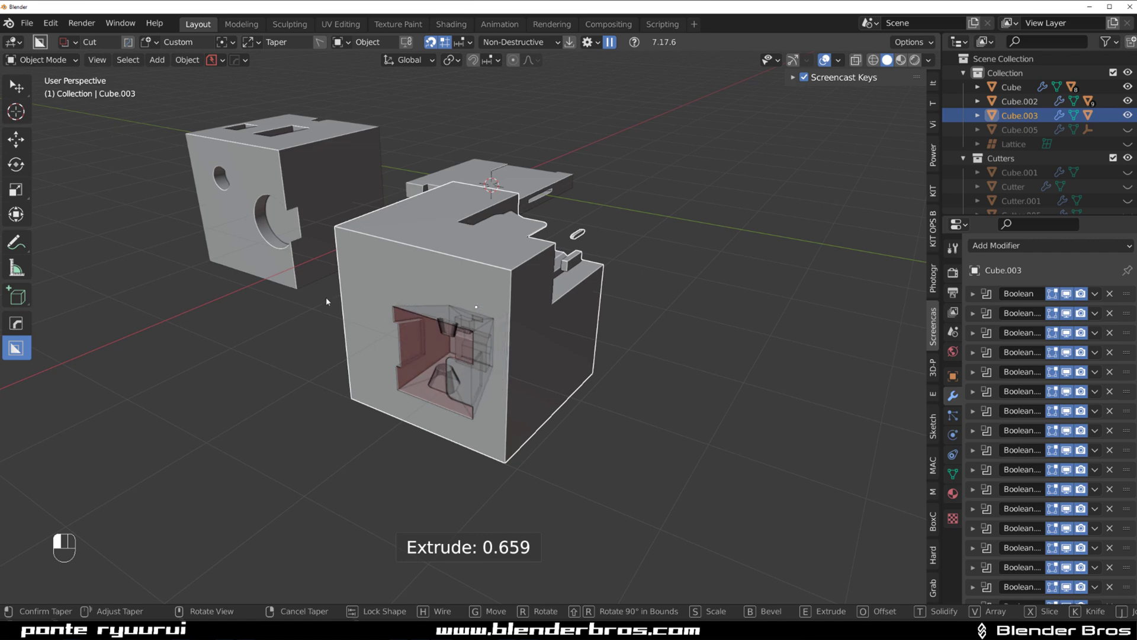
key("b")
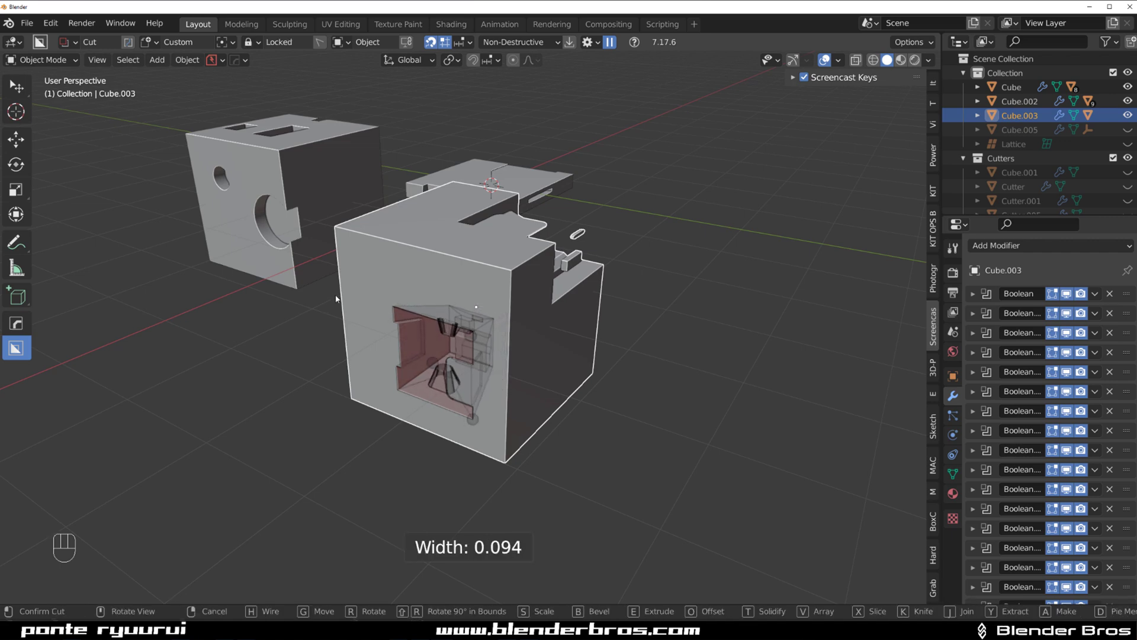
left_click(336, 299)
middle_click_drag(336, 299, 371, 287)
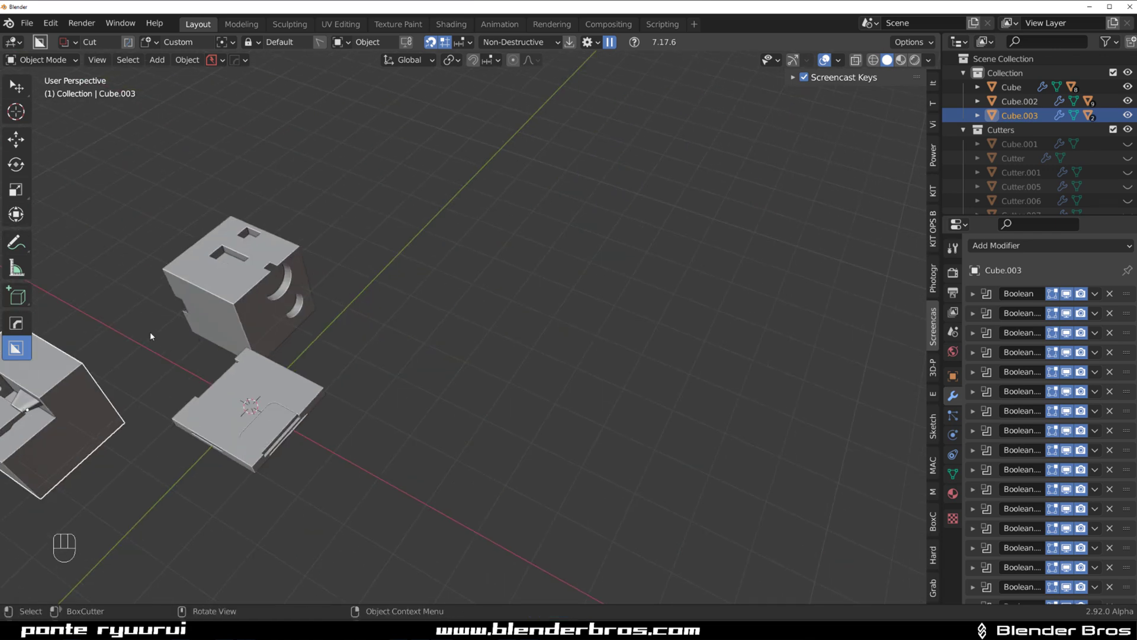
Switch the cutter shape to Box and place a duplicate of the circle-cut cube beside it.
middle_click_drag(150, 336, 516, 309, "shift")
key("d")
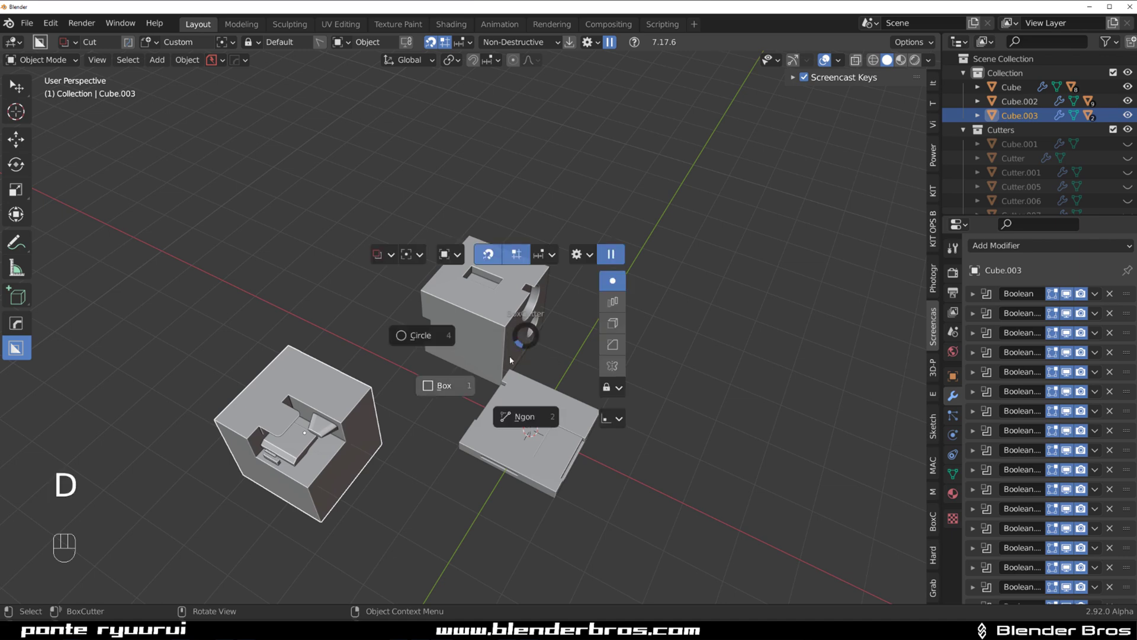
left_click(444, 387)
scroll(531, 364, "up", 3)
middle_click_drag(635, 388, 381, 307)
left_click(368, 321)
key("shift+f")
key("shift+d")
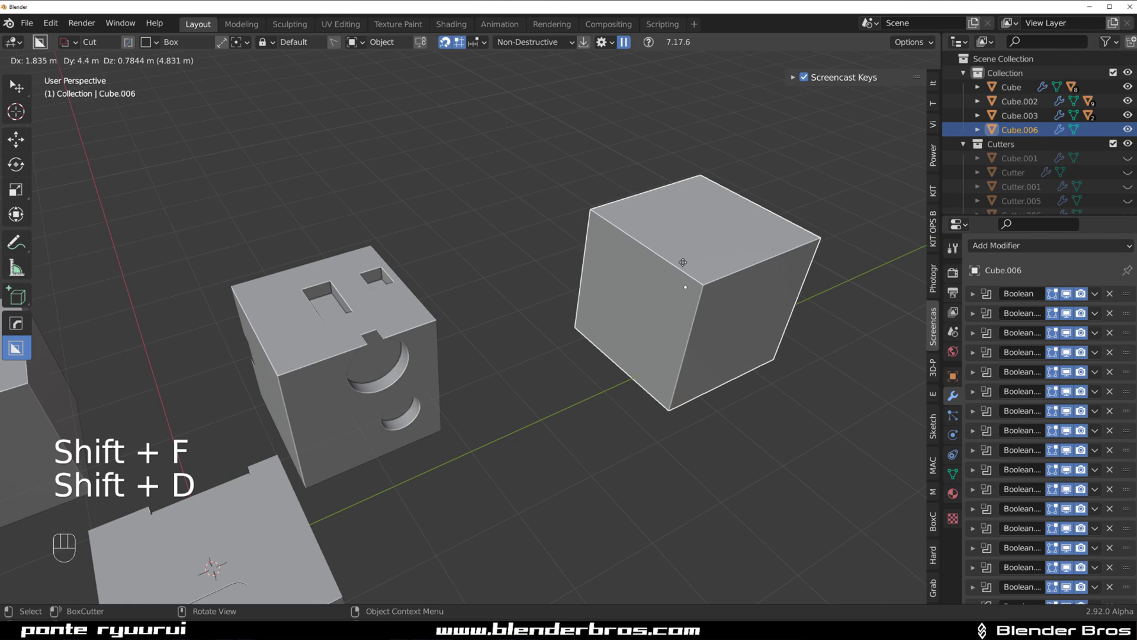
left_click(446, 311)
Extract the circle-cut cube's top pockets as a custom cutter using a box about 0.375 deep over them.
left_click_drag(263, 287, 375, 314)
left_click(375, 314)
left_click(375, 314)
mouse_move(265, 283)
left_mouse_down()
mouse_move(397, 304)
mouse_move(429, 339)
left_mouse_up()
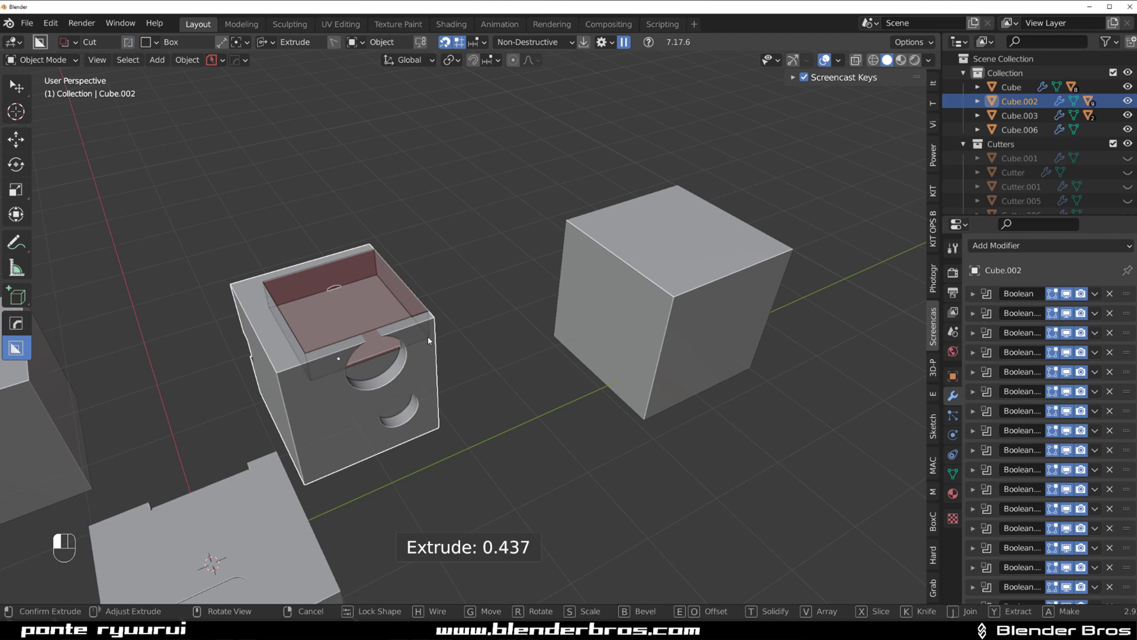
left_click_drag(427, 336, 433, 336)
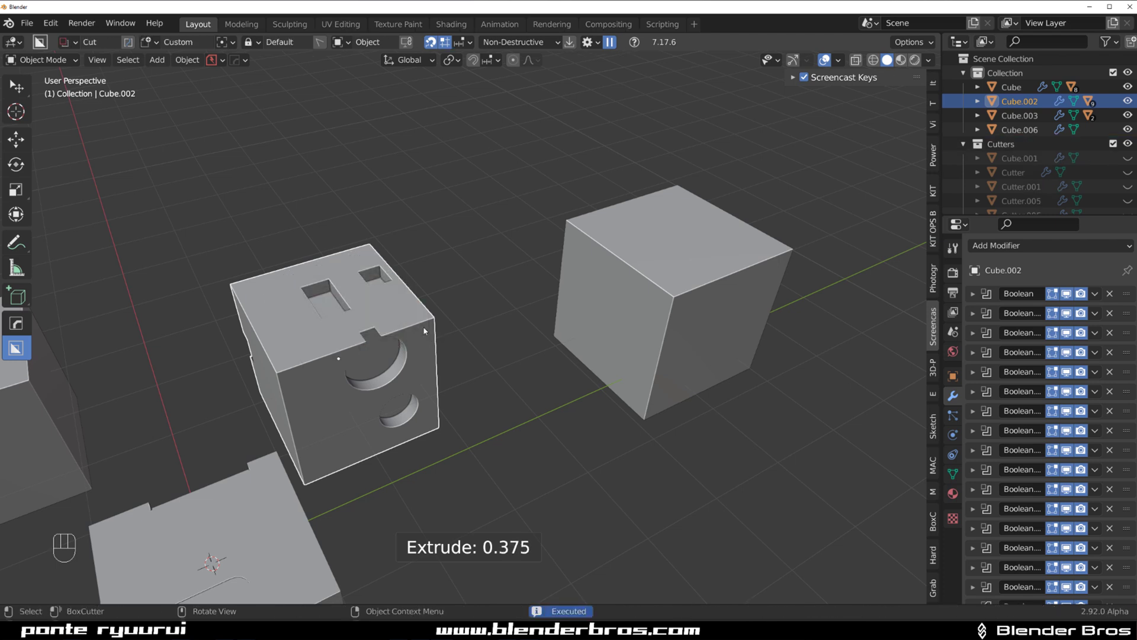
Cut the extracted pocket pattern into the top face of the new plain cube.
middle_click_drag(609, 258, 388, 331, "shift")
left_click(453, 295)
mouse_move(386, 297)
left_mouse_down()
mouse_move(477, 330)
mouse_move(526, 333)
left_mouse_up()
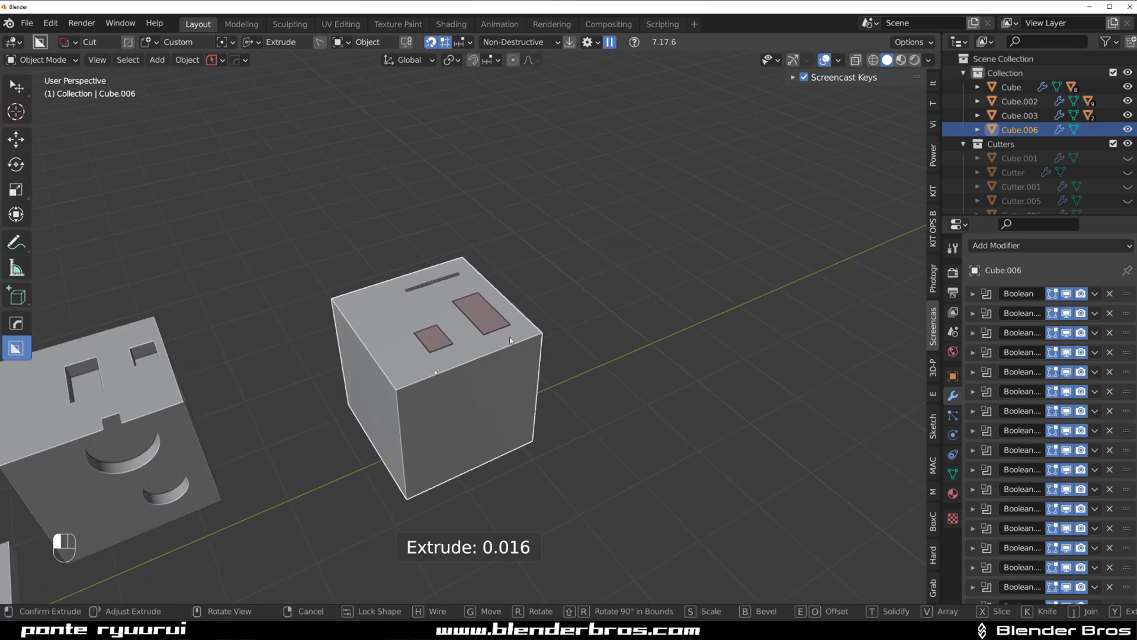
left_click(499, 351)
middle_click_drag(498, 353, 57, 406)
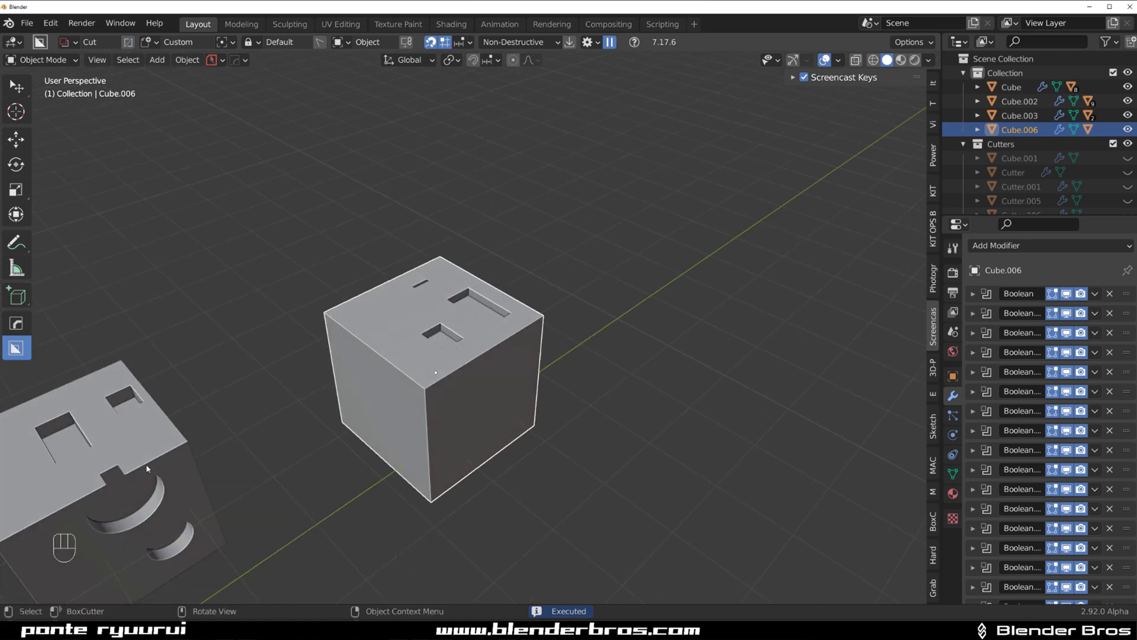
middle_click_drag(534, 295, 915, 284)
middle_click_drag(473, 312, 363, 291)
scroll(475, 345, "down", 2)
scroll(364, 291, "up", 3)
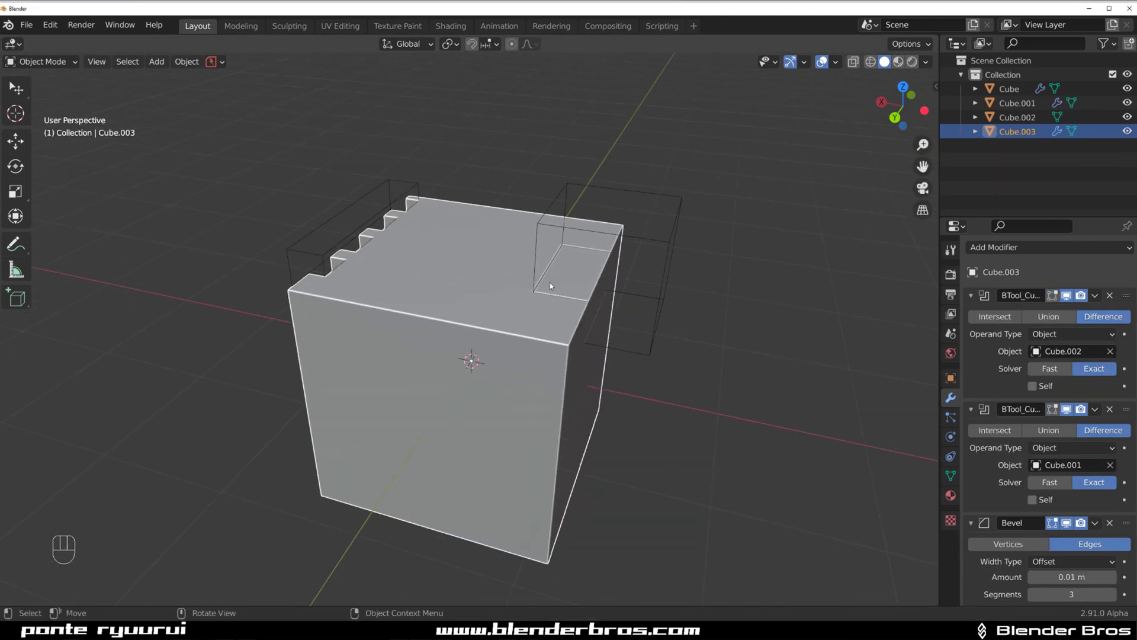
Stretch the Bool Tool cube along X to a scale of 8.985 and display its transform values.
middle_click_drag(550, 286, 507, 277)
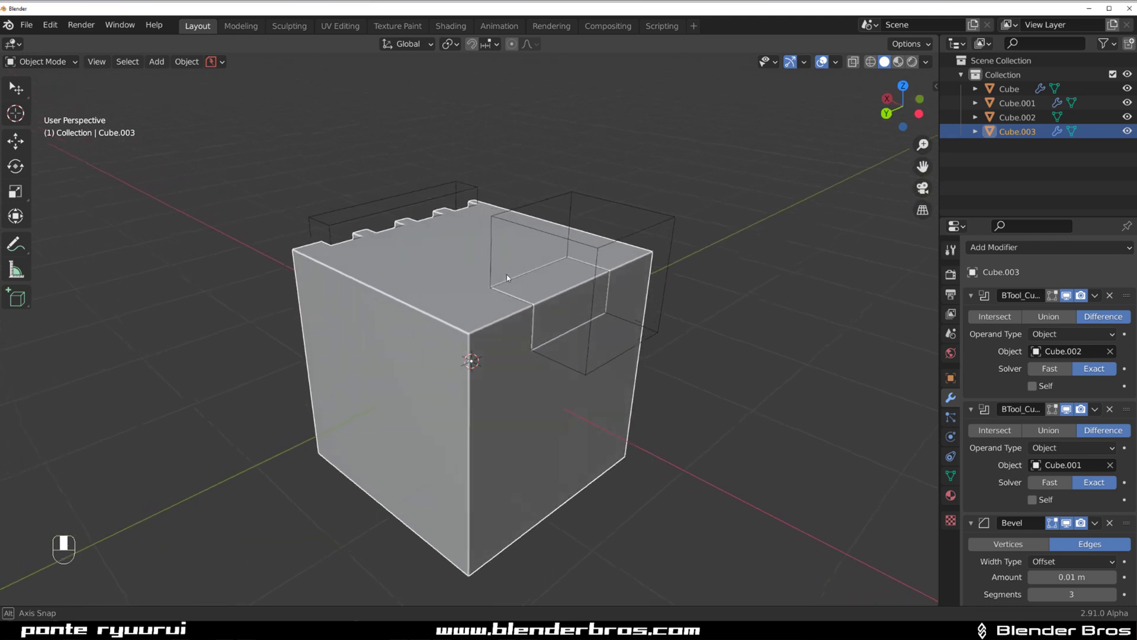
scroll(506, 278, "down", 5)
key("s")
key("x")
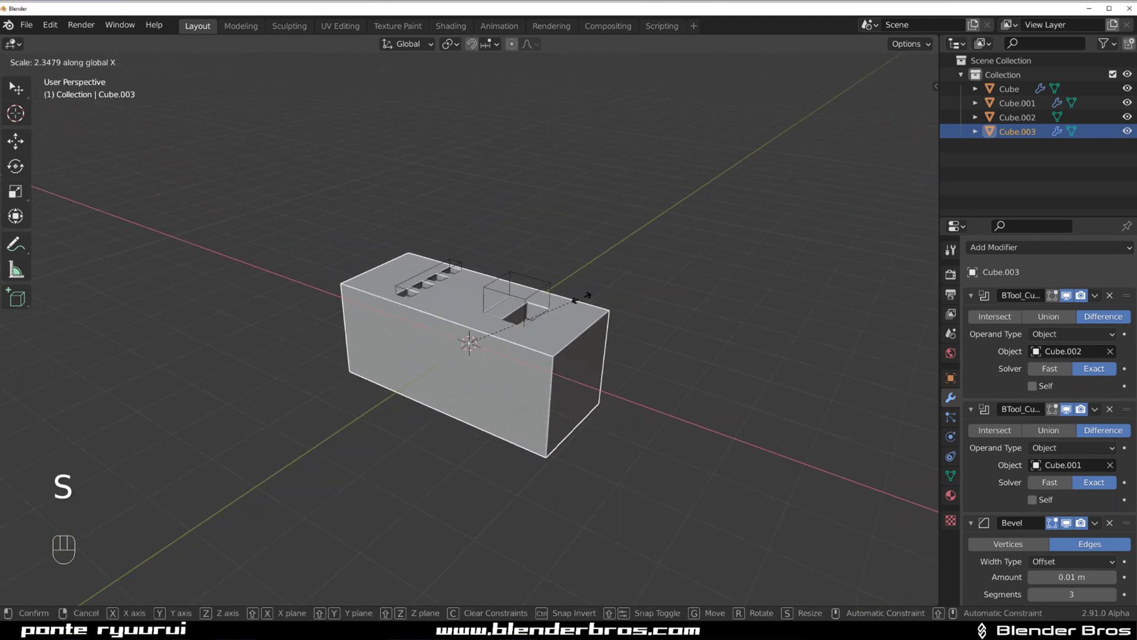
left_click(846, 314)
scroll(845, 314, "down", 3)
middle_click_drag(599, 322, 764, 311)
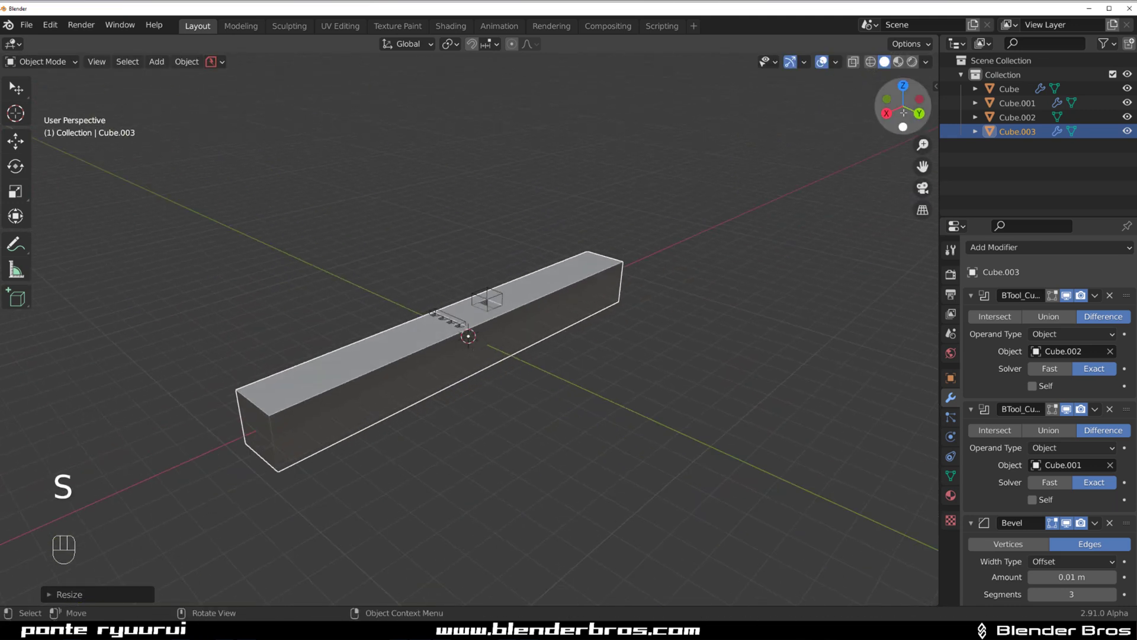
key("n")
left_click(932, 89)
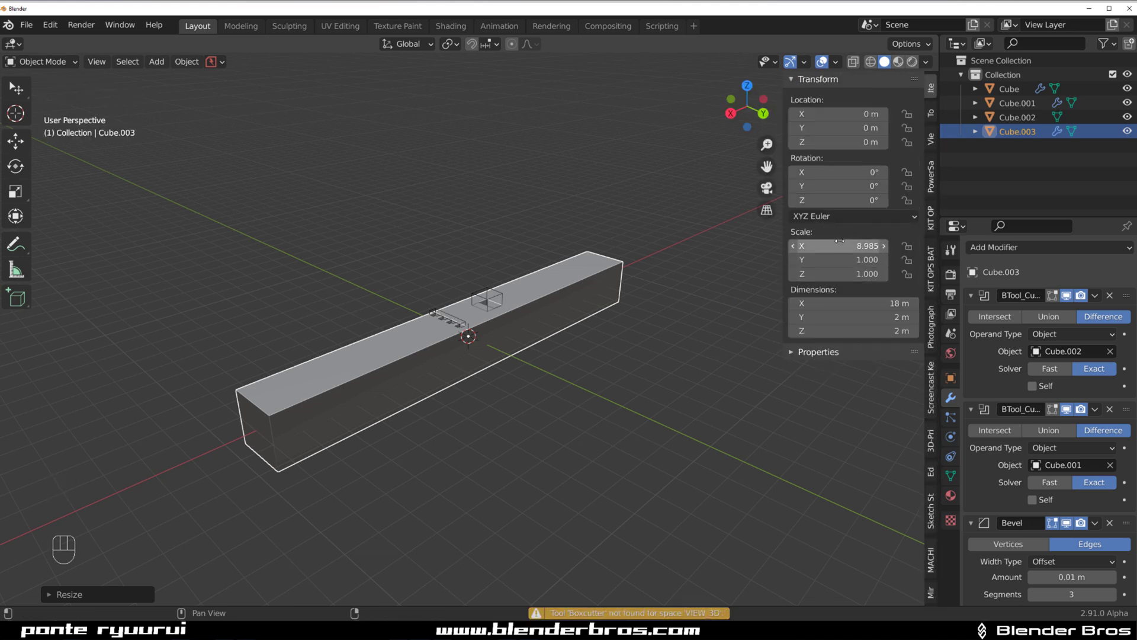
Bevel the upper edge at the near end of the stretched cube in Edit Mode.
scroll(257, 373, "up", 2)
middle_click_drag(249, 331, 328, 283, "shift")
key("Tab")
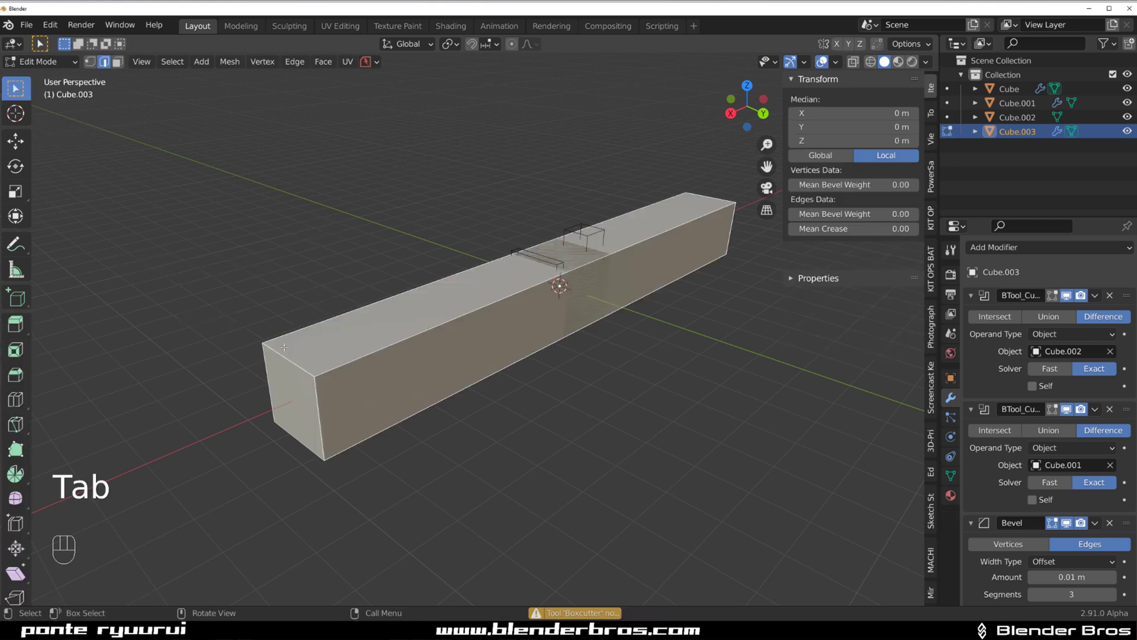
left_click(290, 360)
key("ctrl+b")
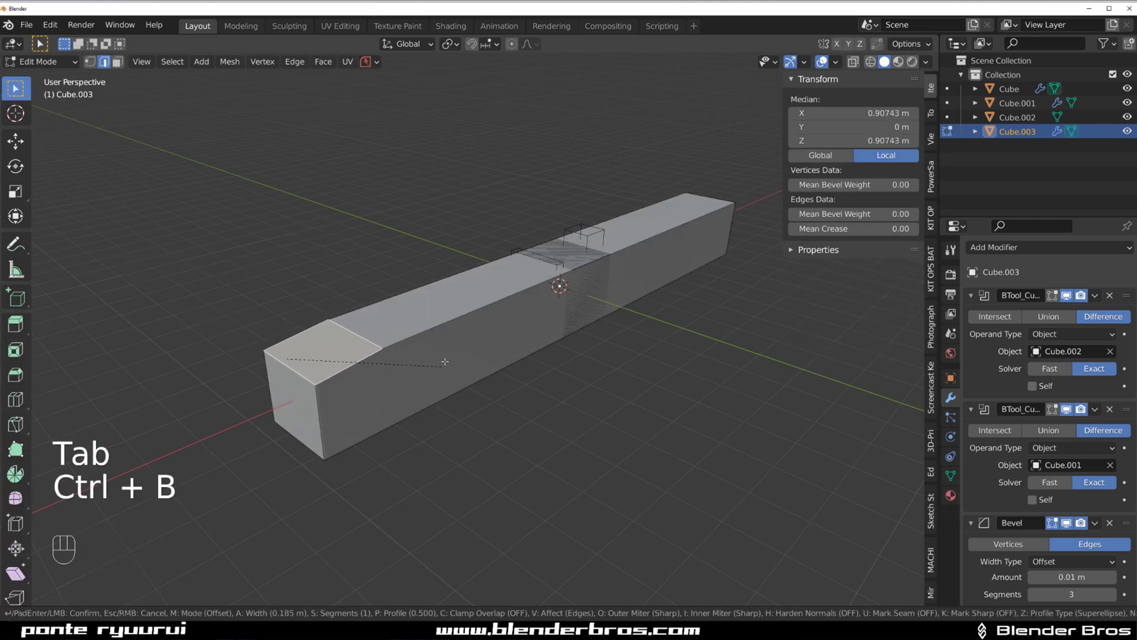
left_click(415, 344)
key("Tab")
scroll(419, 338, "down", 2)
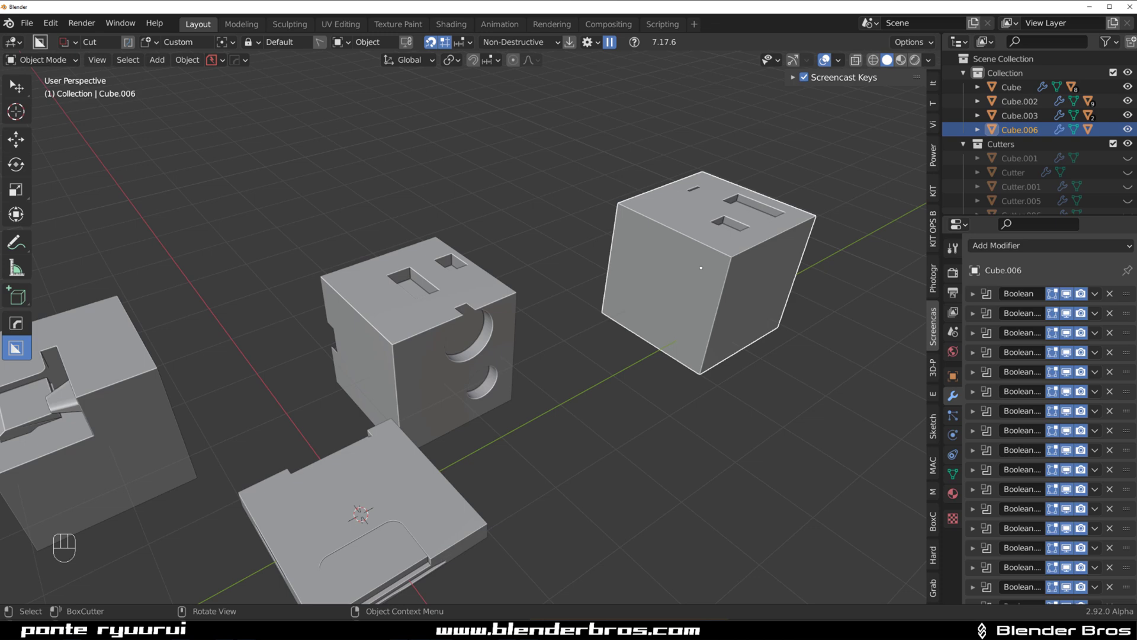
Display the pocketed cube's transform values and stretch it along Y to a scale of about 7.196.
middle_click_drag(414, 450, 438, 338)
scroll(438, 337, "up", 3)
middle_click_drag(508, 307, 561, 310)
key("n")
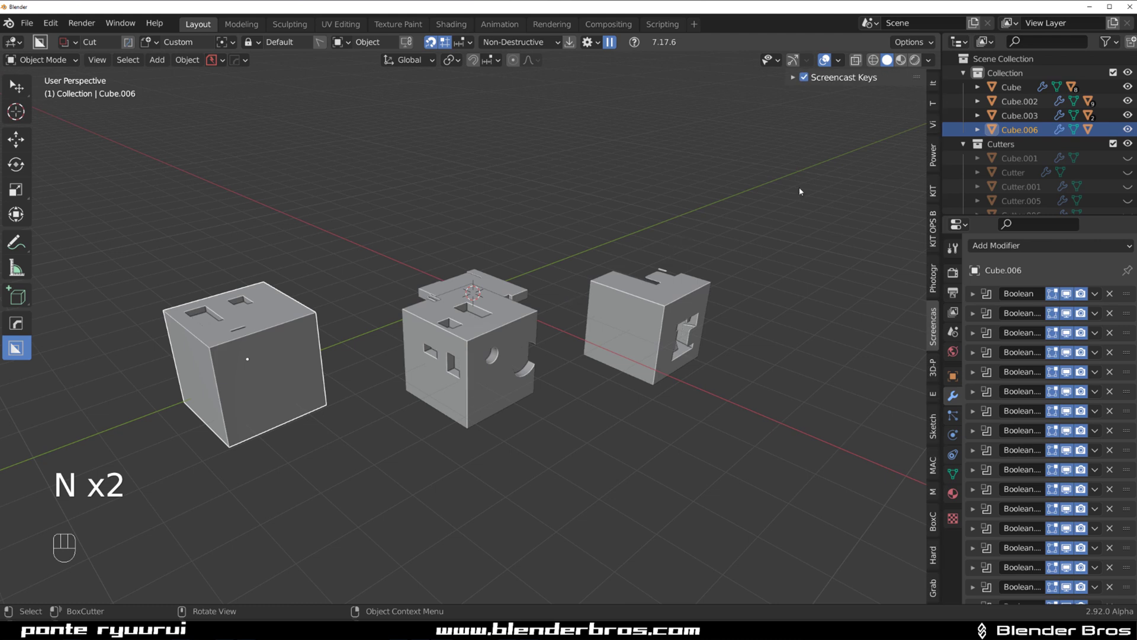
left_click(934, 83)
middle_click_drag(804, 272, 887, 249, "shift")
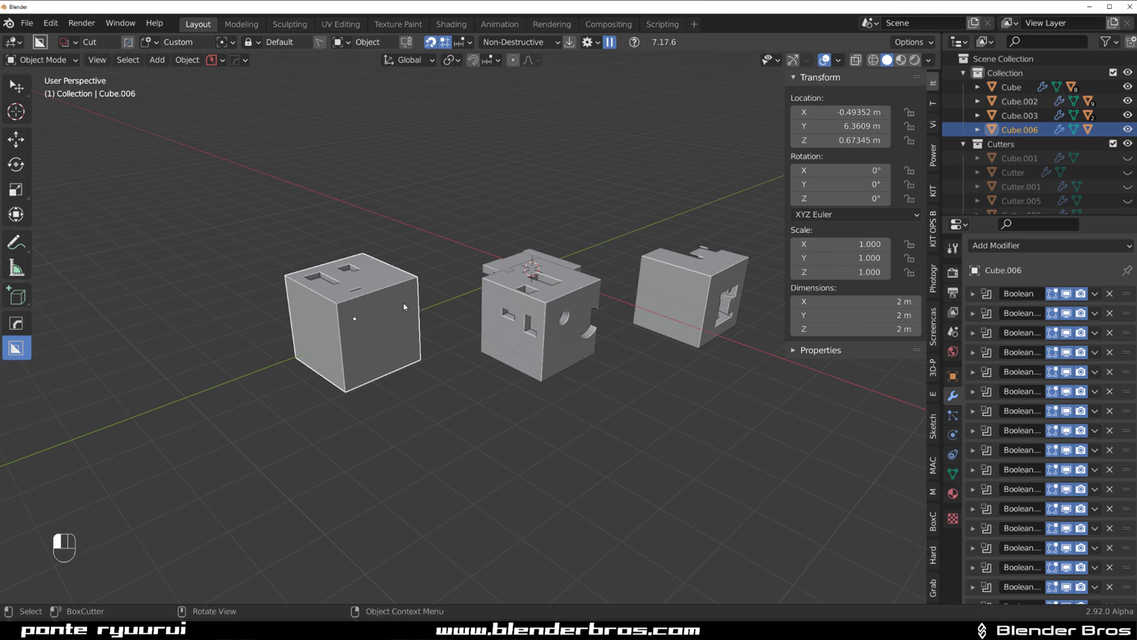
key("s")
key("y")
left_click(733, 303)
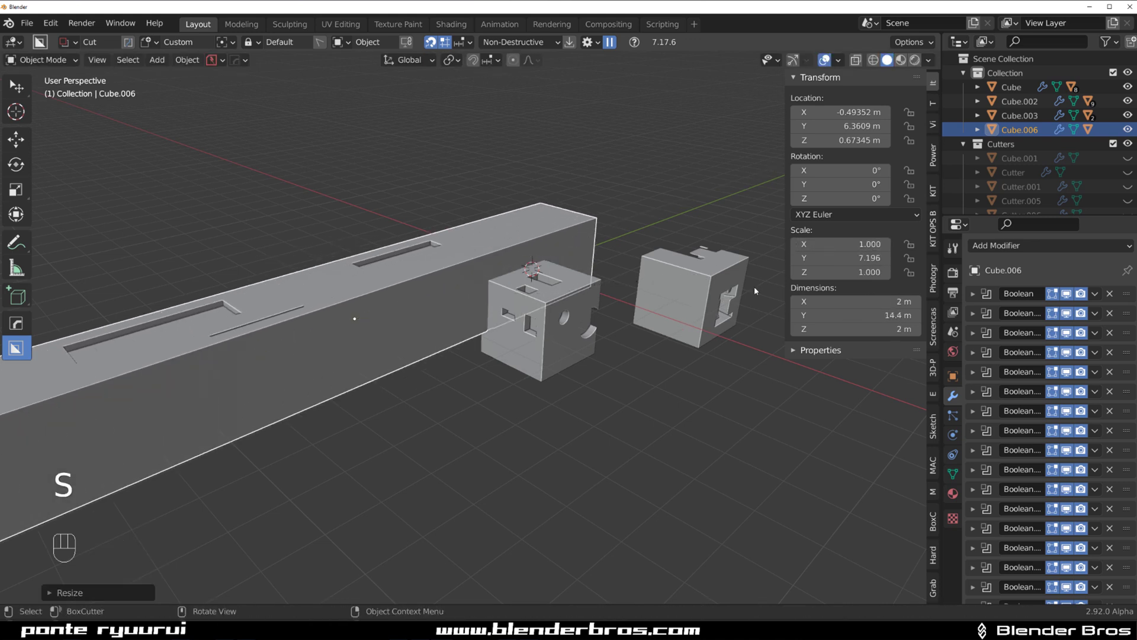
Cut the custom pocket pattern over the stretched bar's upper side edge, drawn about 3.208 by 1.801 and extruded about 2.002.
left_click_drag(359, 276, 372, 360)
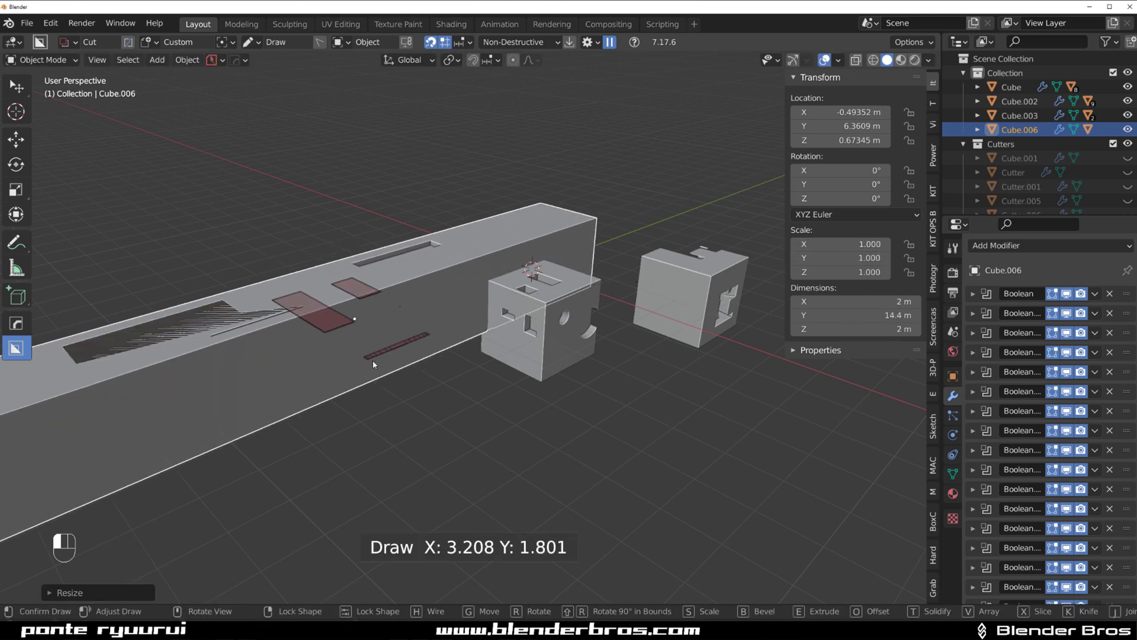
left_click(387, 447)
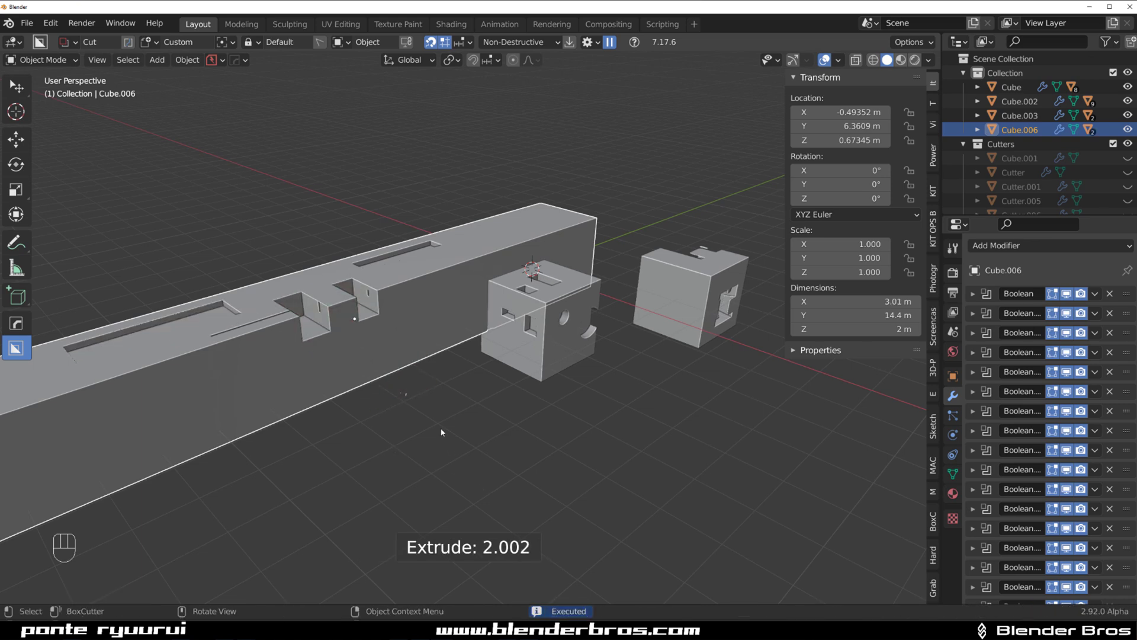
scroll(358, 393, "down", 3)
middle_click_drag(323, 360, 376, 362, "shift")
middle_click_drag(375, 363, 530, 337)
scroll(519, 336, "up", 3)
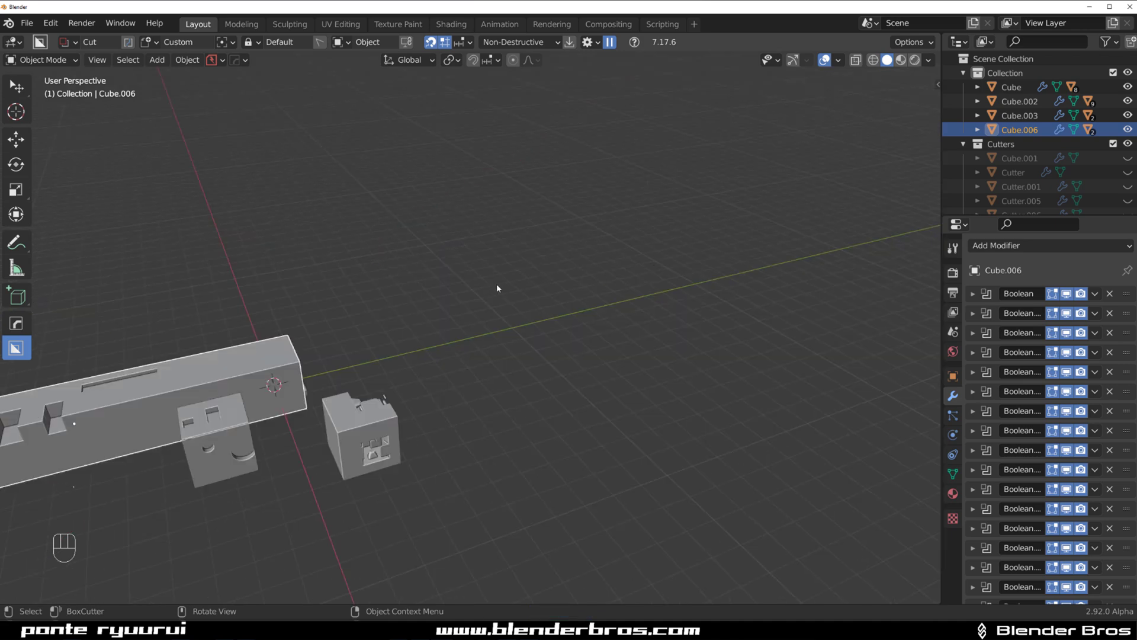
Set the cutter shape to Box and try to draw a box on the empty grid beyond the objects.
scroll(558, 339, "down", 2)
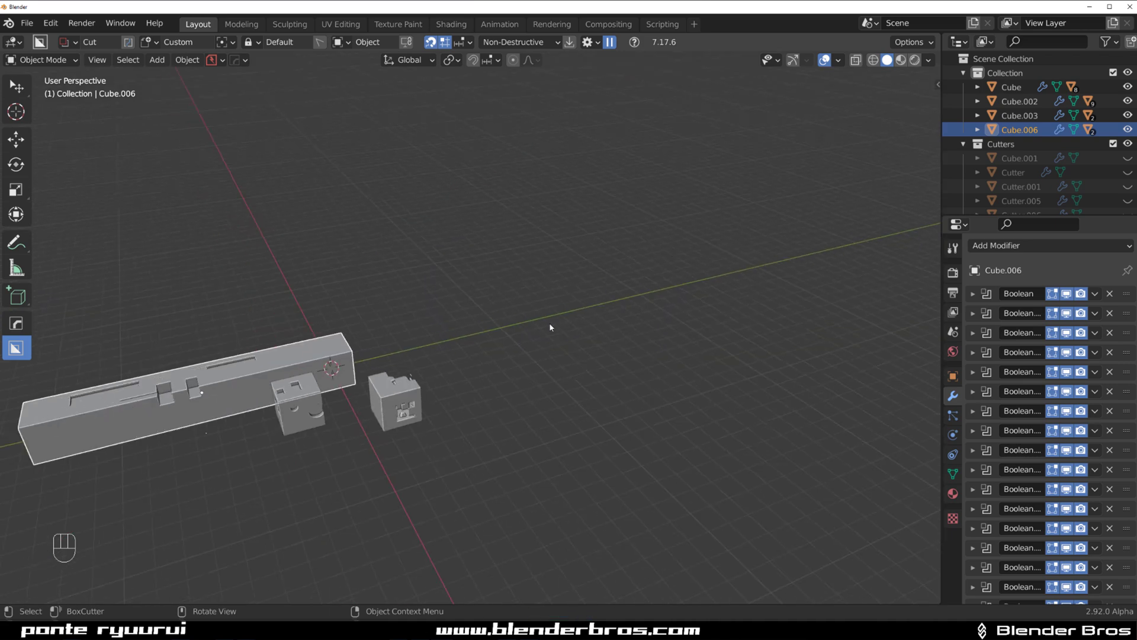
middle_click_drag(407, 291, 489, 342, "shift")
middle_click_drag(598, 335, 508, 369)
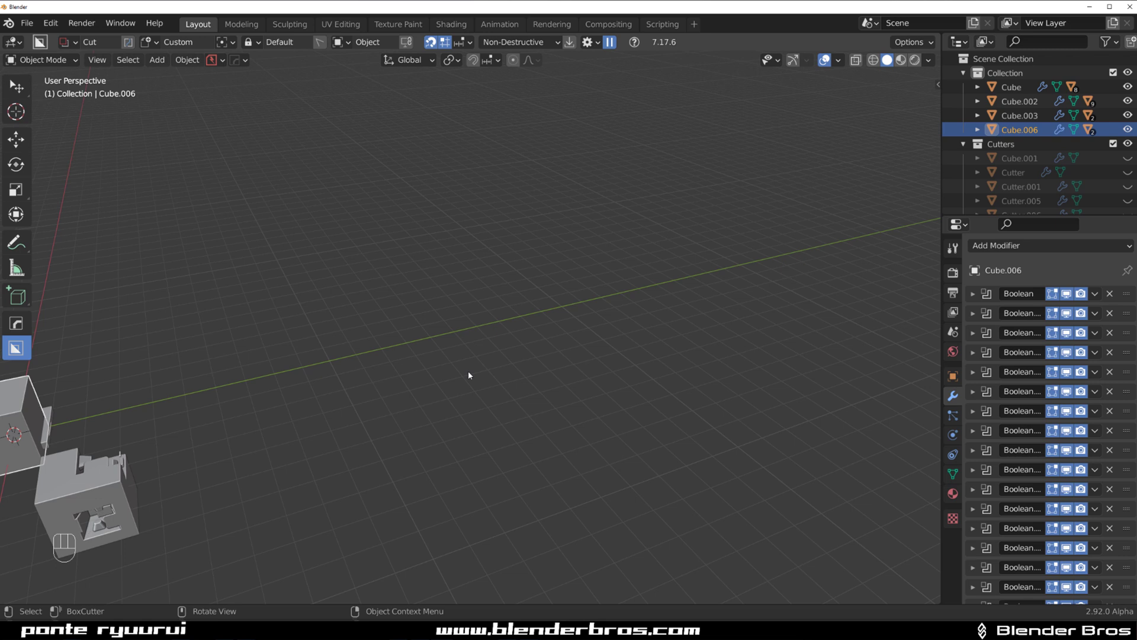
scroll(480, 405, "down", 1)
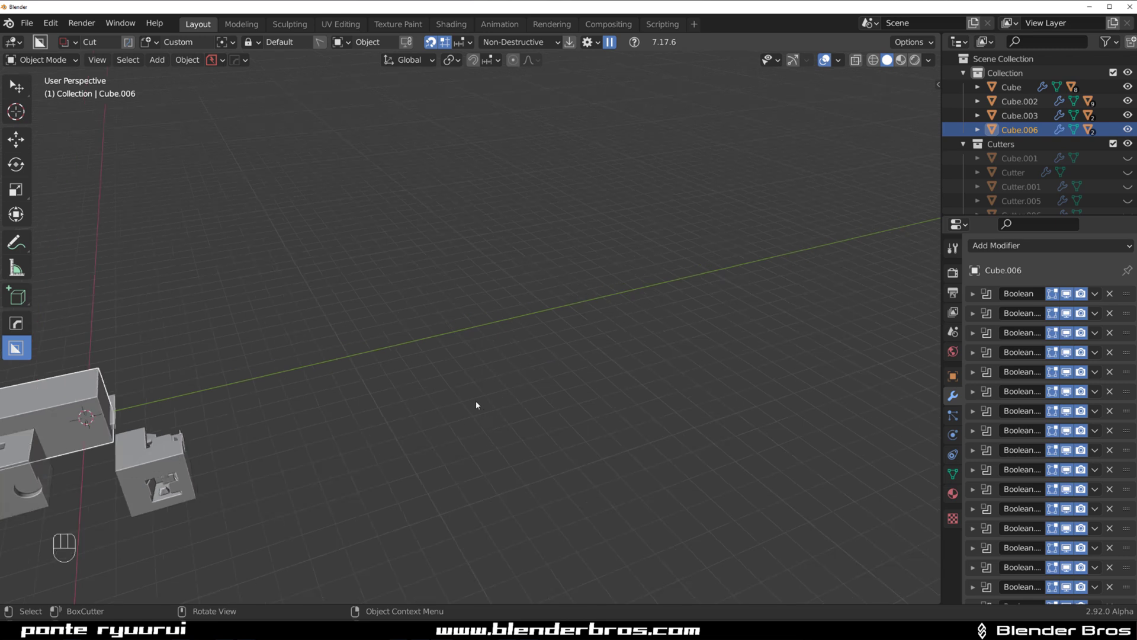
scroll(393, 325, "up", 2)
key("shift+a")
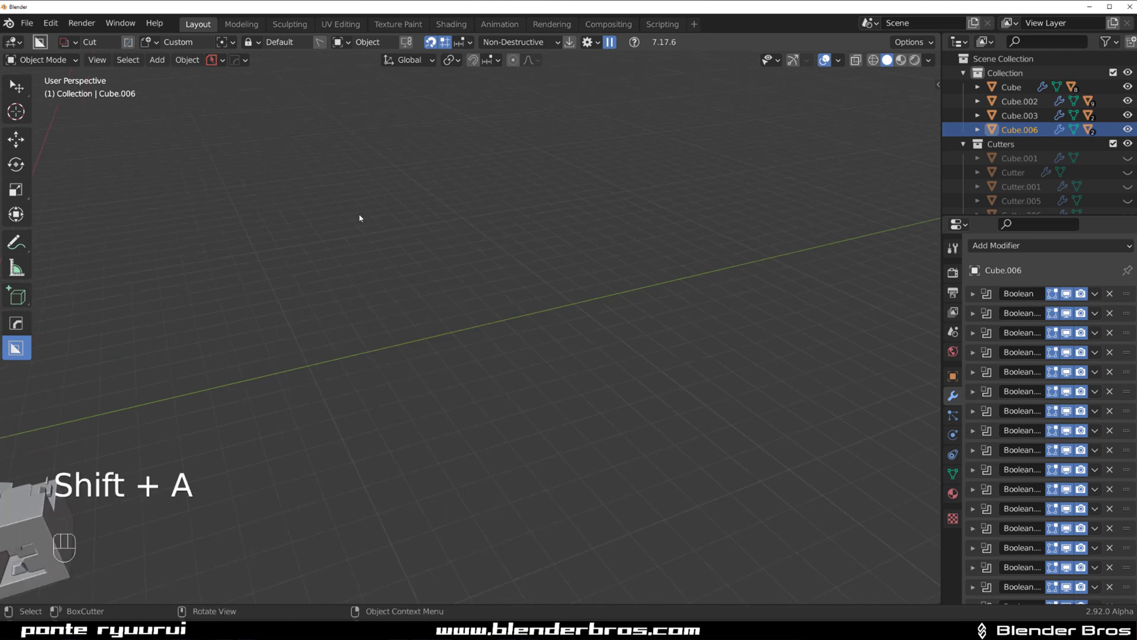
key("d")
left_click(386, 303)
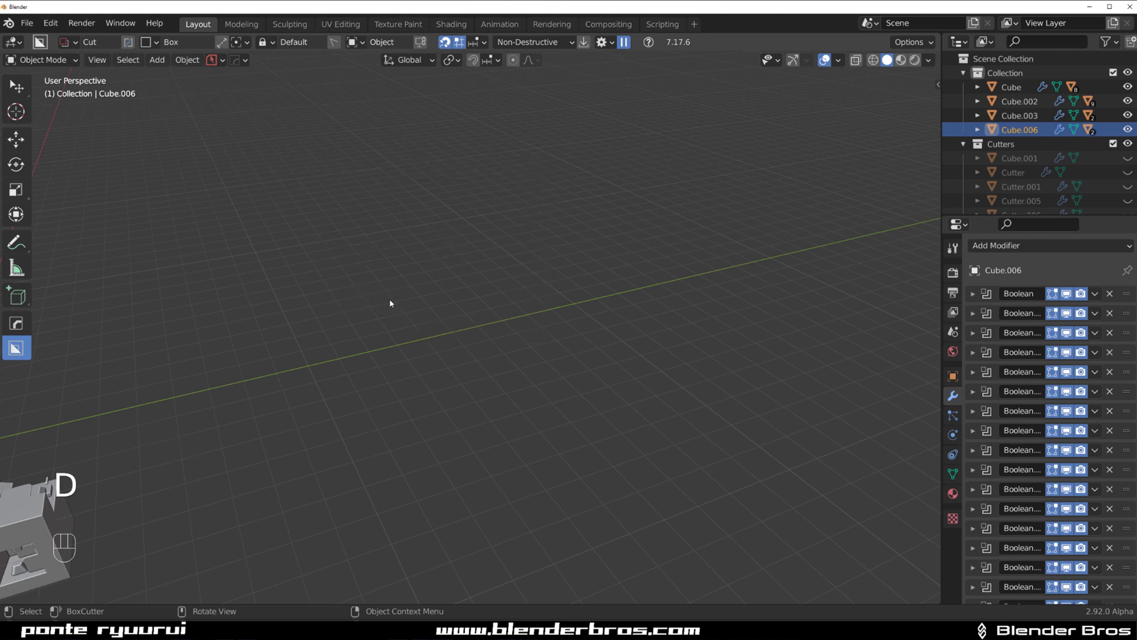
left_click_drag(363, 354, 581, 373)
right_click(581, 374)
scroll(255, 353, "down", 3)
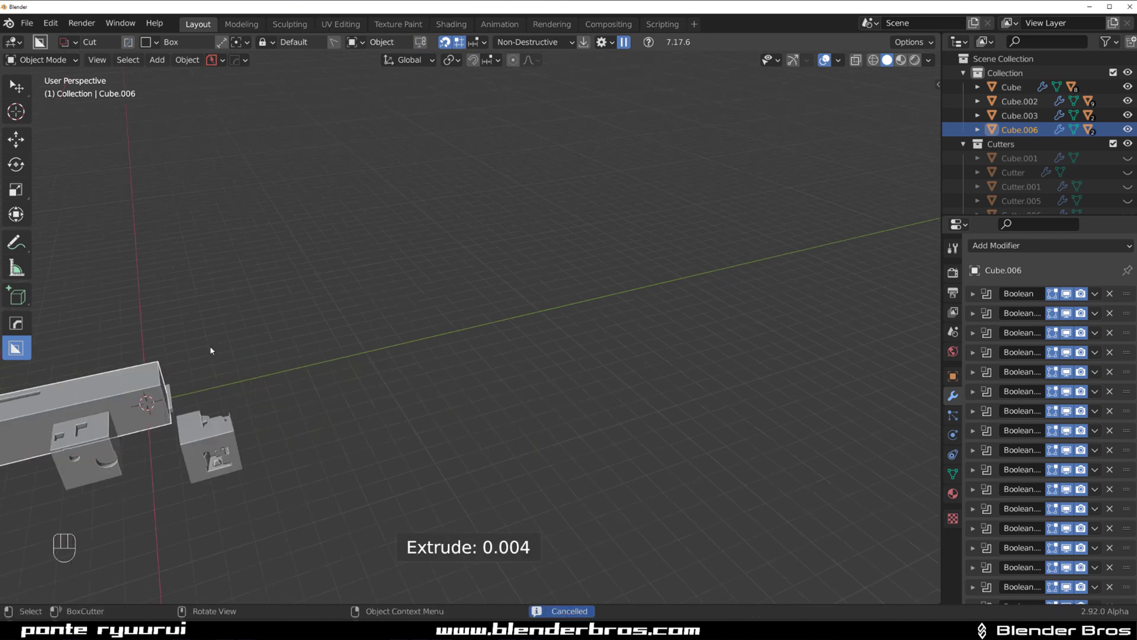
Deselect everything and draw a new box on the grid, about 10.601 by 8.243 and 5.185 high.
middle_click_drag(245, 390, 365, 410)
key("a")
key("a")
key("a")
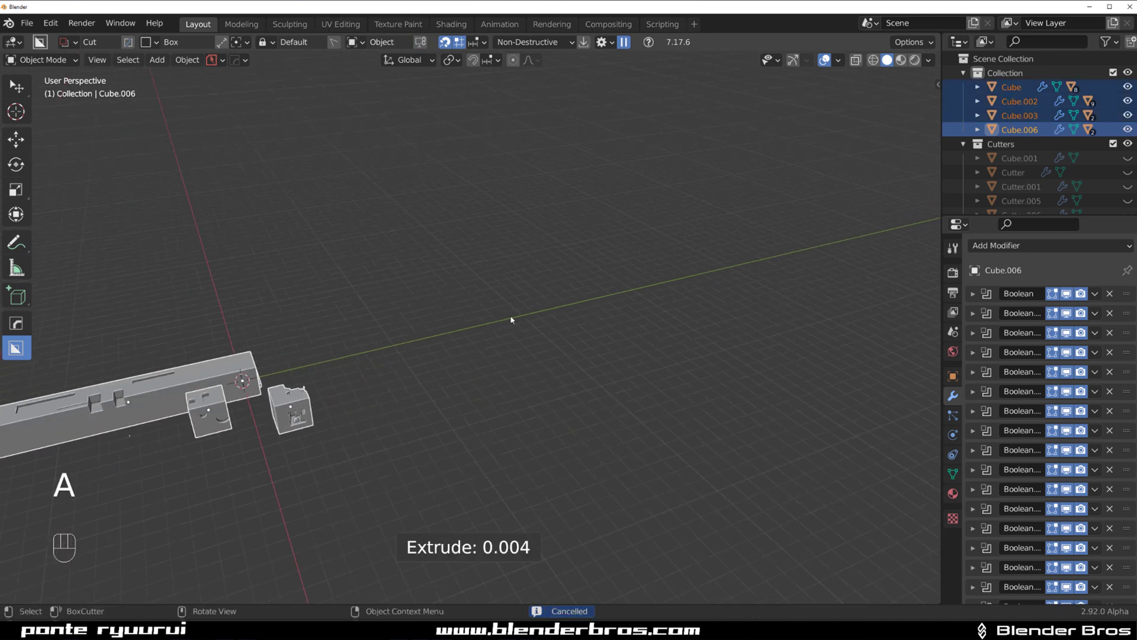
scroll(498, 314, "up", 3)
left_click_drag(342, 346, 703, 388)
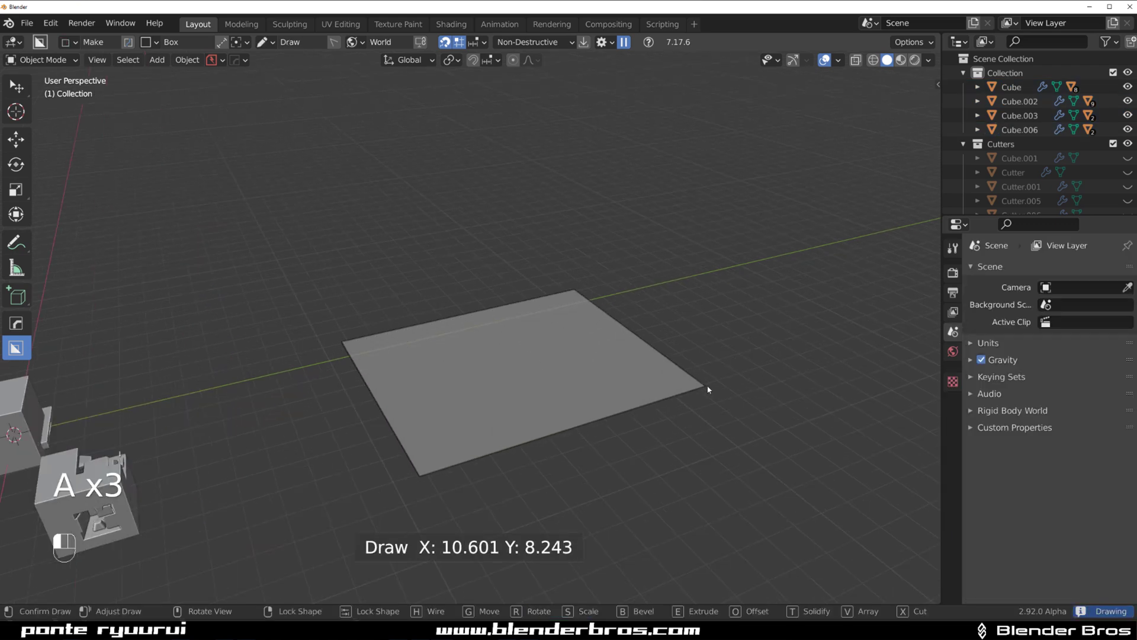
left_click(680, 259)
Draw a second, smaller box on the grid on the other side of the stretched bar.
scroll(388, 392, "down", 3)
middle_click_drag(388, 393, 715, 360)
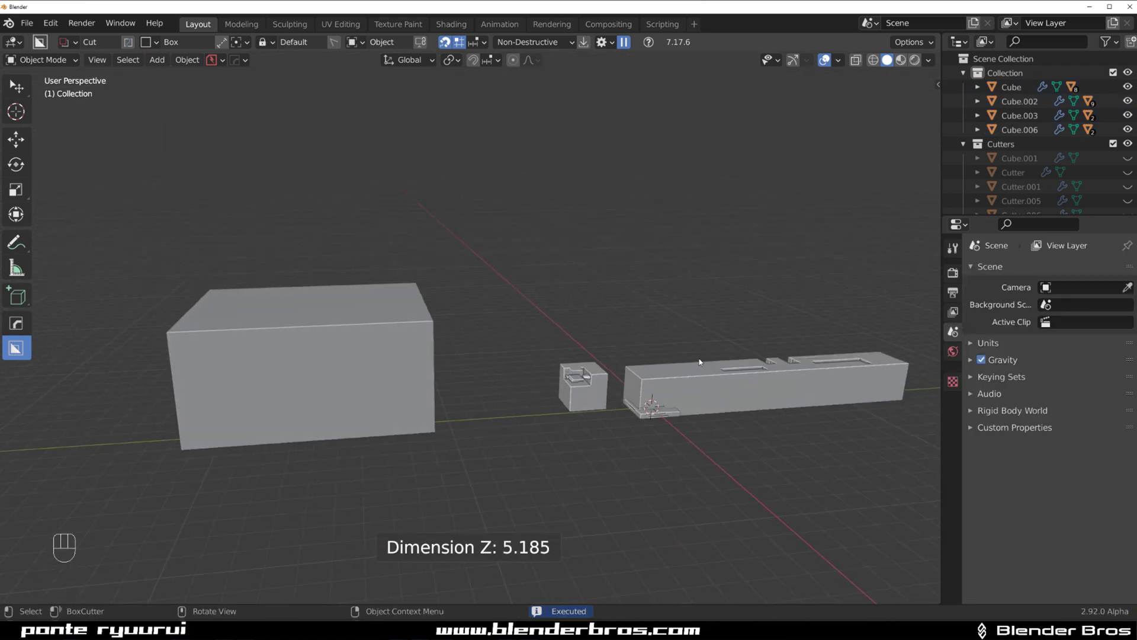
scroll(518, 385, "down", 4)
middle_click_drag(518, 385, 594, 407)
left_click_drag(598, 408, 694, 425)
left_click(773, 363)
Switch the cutter shape to Ngon, draw a polygon on the grid in front of the boxes and extrude it into a solid.
middle_click_drag(510, 488, 449, 393, "shift")
key("d")
left_click(449, 475)
left_click_drag(368, 407, 433, 476)
left_click(534, 444)
left_click(517, 350)
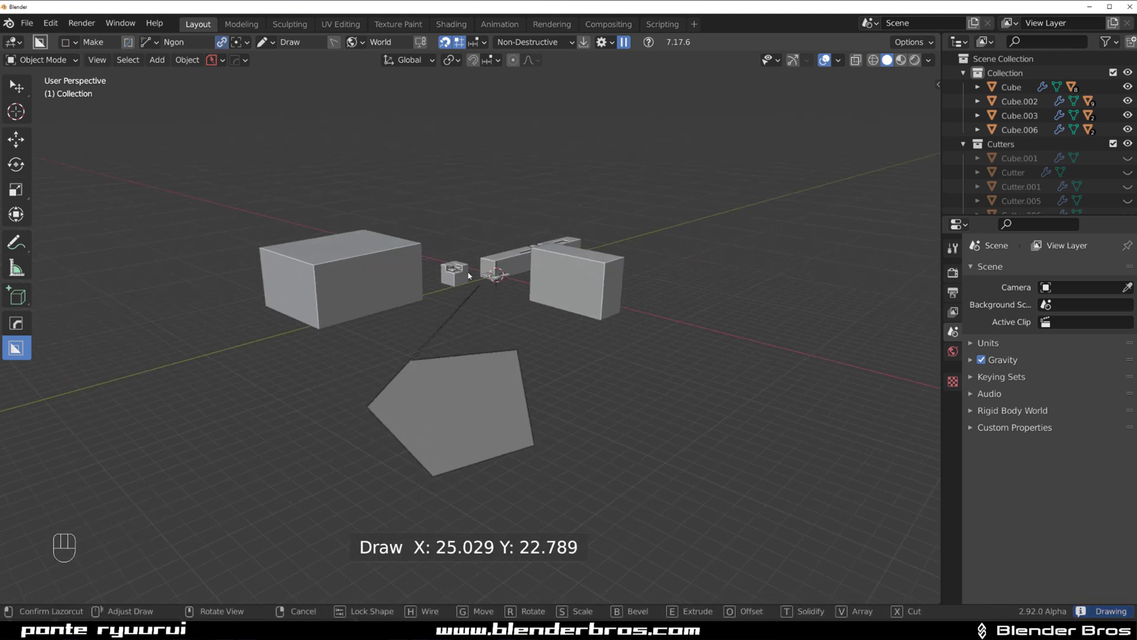
key("e")
key("Tab")
left_click(493, 280)
Select the long stretched bar and set the cutter shape to Box.
middle_click_drag(493, 281, 292, 307)
scroll(520, 332, "down", 4)
scroll(292, 307, "up", 3)
scroll(325, 272, "up", 2)
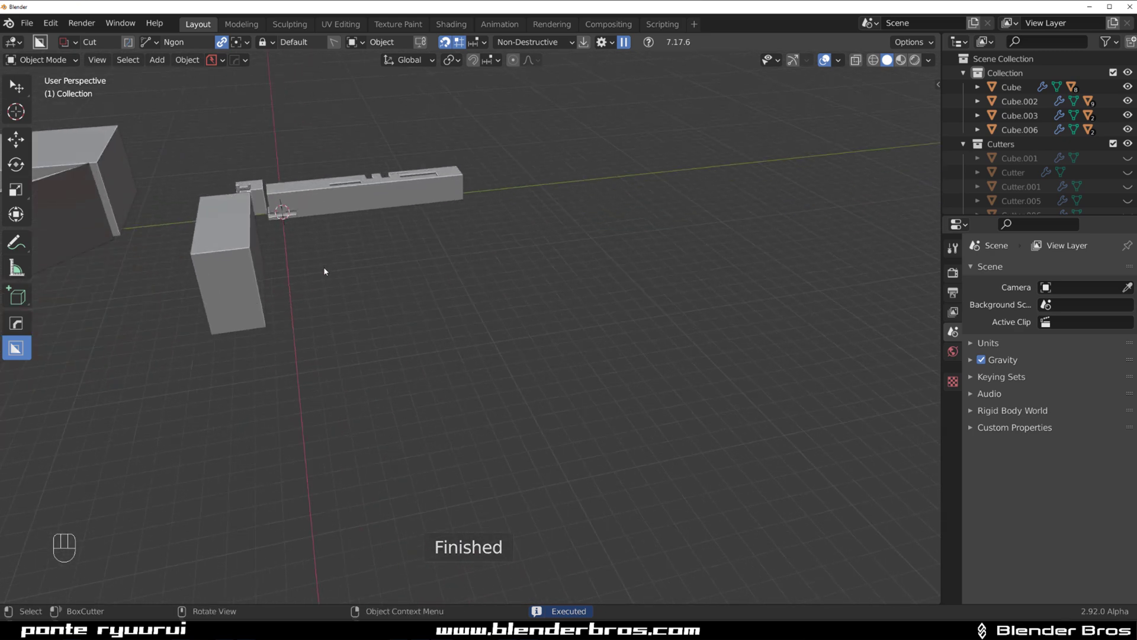
middle_click_drag(326, 272, 453, 362, "shift")
scroll(452, 362, "up", 2)
scroll(453, 361, "up", 4)
middle_click_drag(501, 315, 439, 300)
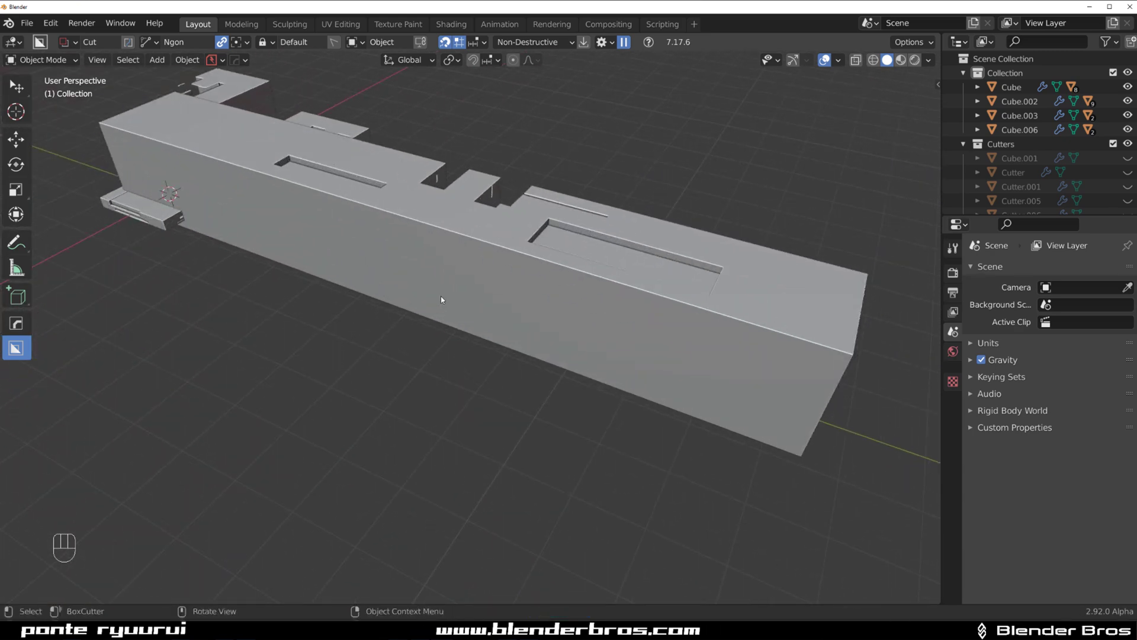
left_click(460, 291)
key("d")
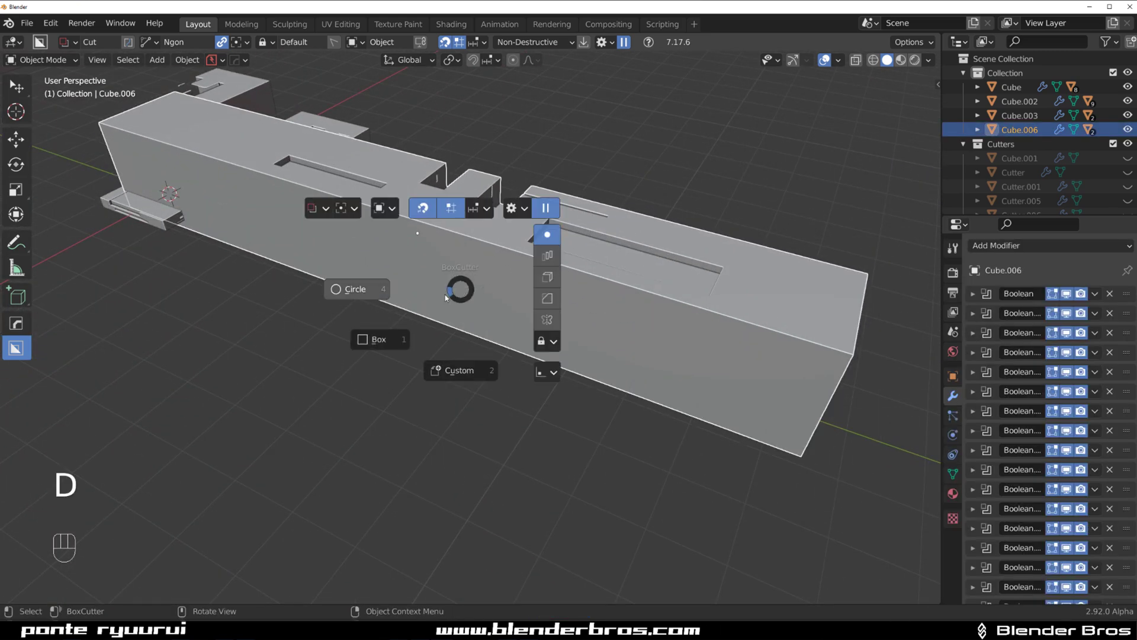
left_click(381, 338)
Join a grid-snapped box of about 2.380 by 1.050 onto the stretched bar's long side face.
middle_click_drag(426, 325, 425, 250)
key("shift+v")
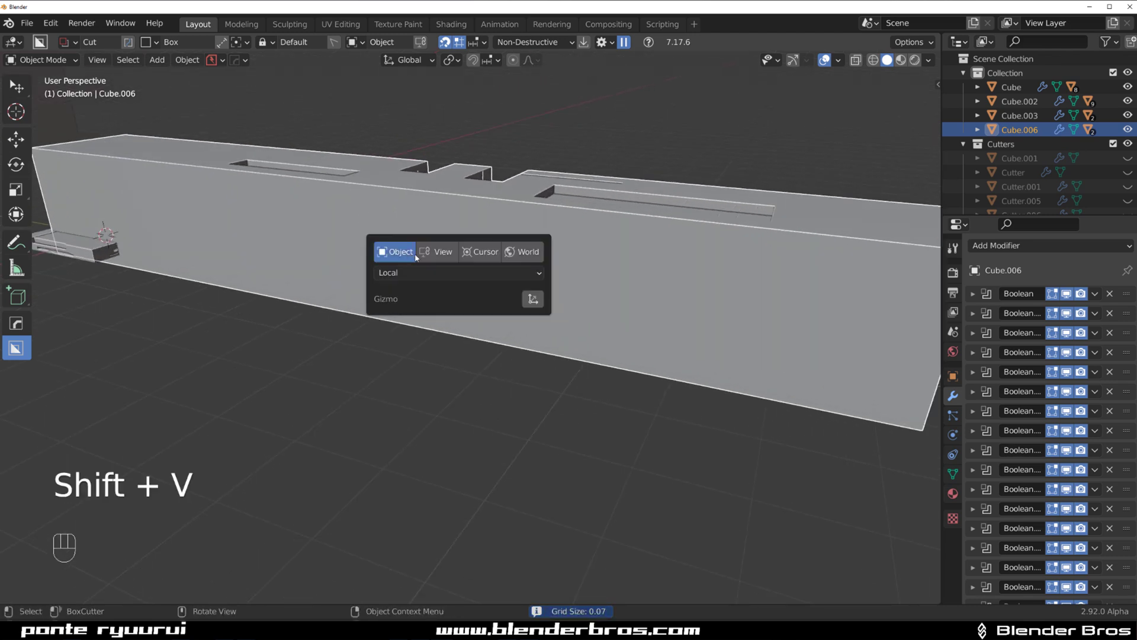
middle_click_drag(436, 232, 406, 290, "ctrl")
key("KP_5")
key("KP_5")
left_click_drag(380, 258, 538, 369, "ctrl")
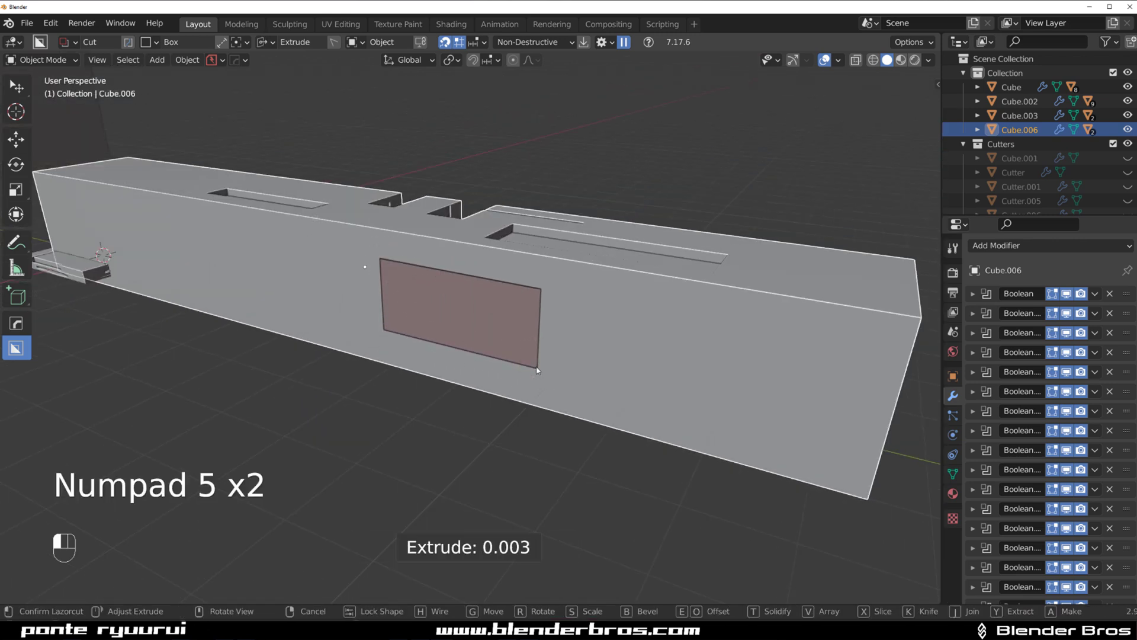
key("j")
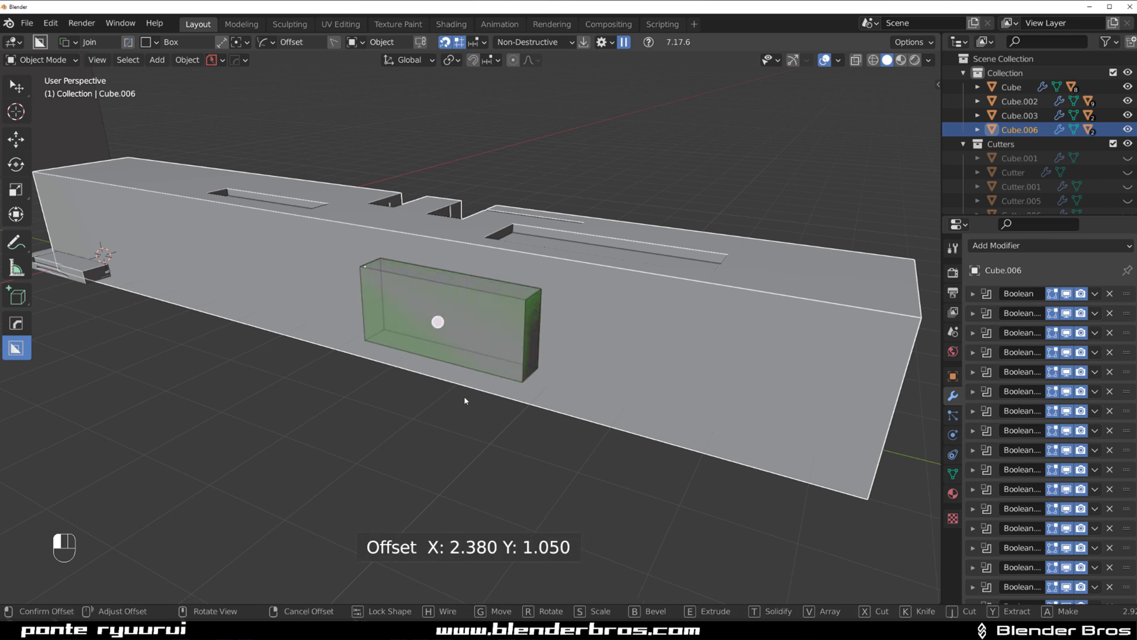
left_click(465, 396, "shift")
Apply the stretched bar's boolean modifiers with Smart Apply.
middle_click_drag(465, 400, 513, 335)
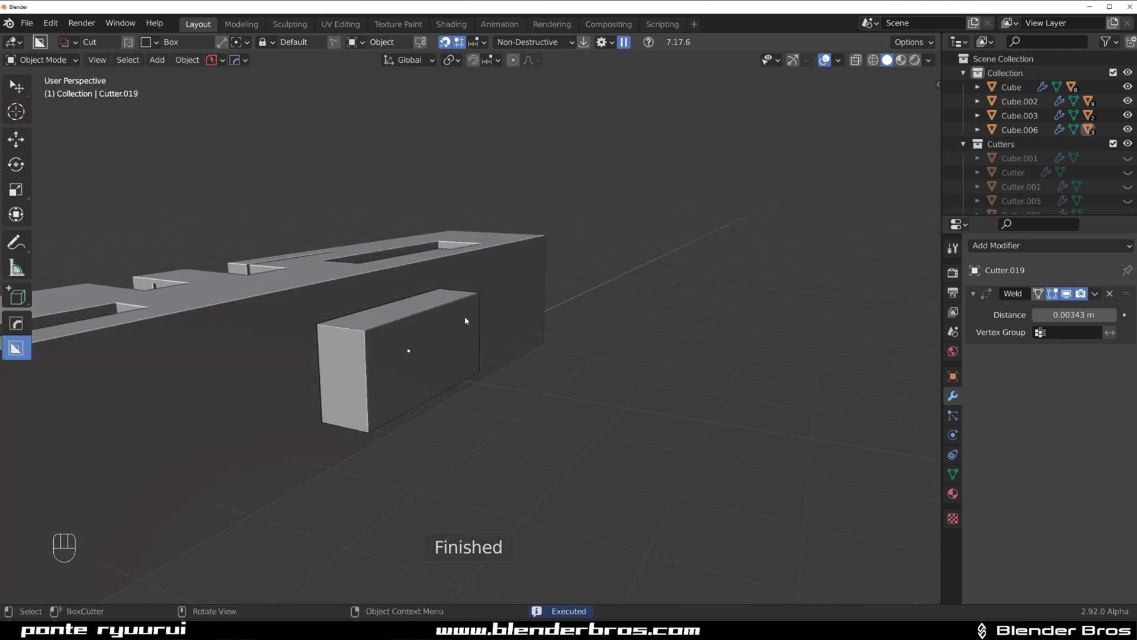
key("q")
left_click(399, 309)
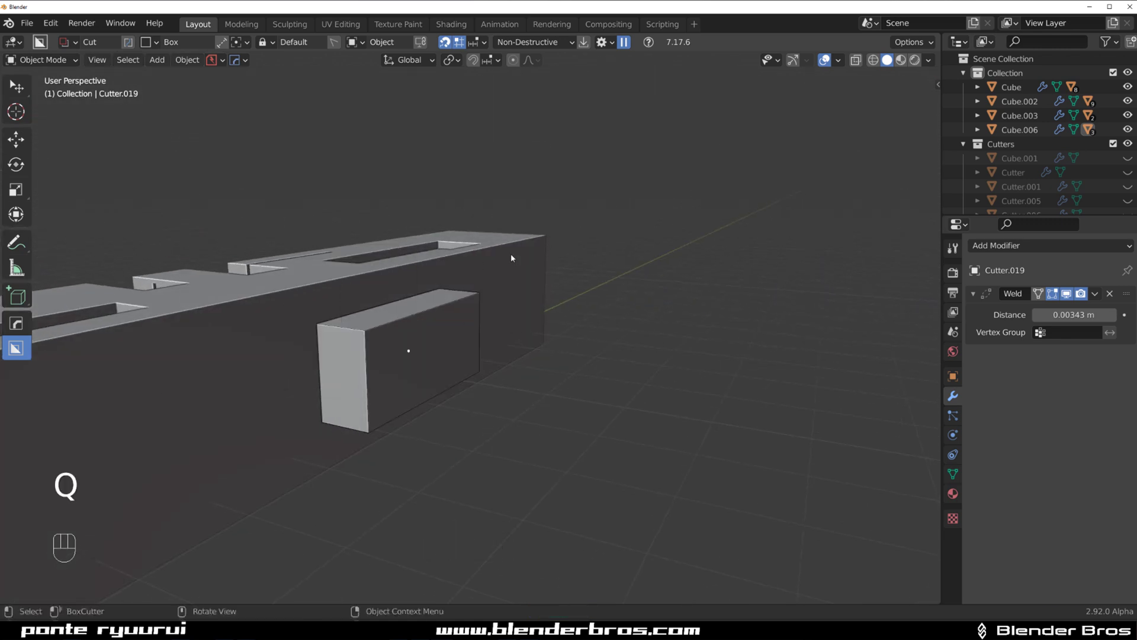
key("q")
mouse_move(519, 327)
mouse_move(526, 300)
left_click(636, 444)
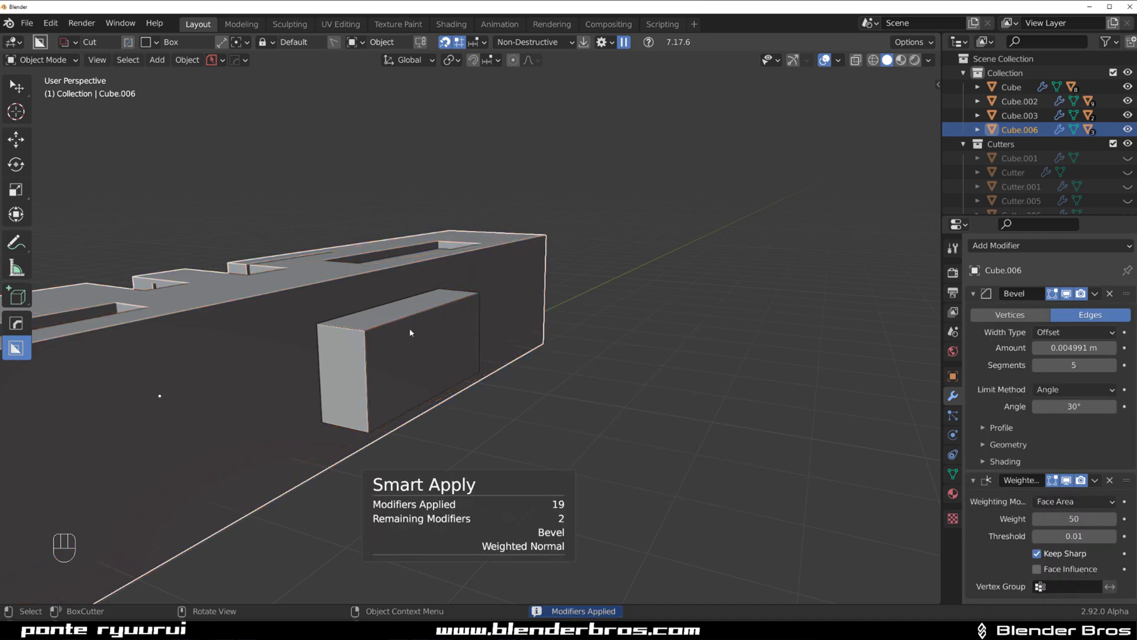
Try to move a corner vertex of the joined block in Edit Mode.
key("Tab")
key("g")
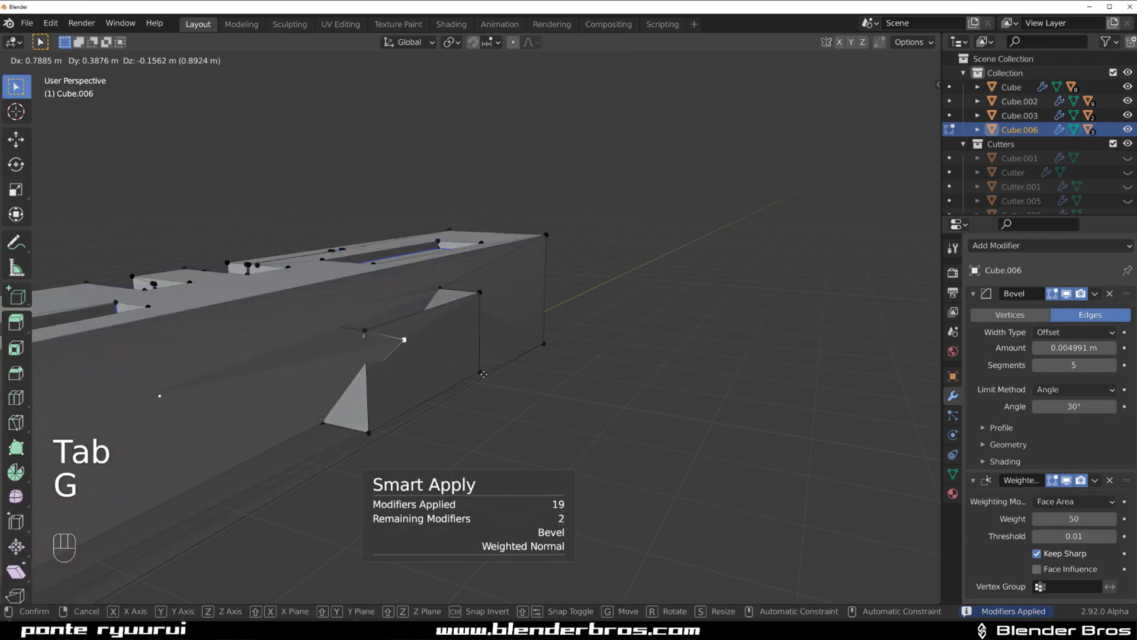
right_click(476, 284)
key("Tab")
Examine the joined block and cuts on the stretched bar and the newly drawn boxes around it.
middle_click_drag(476, 284, 261, 349)
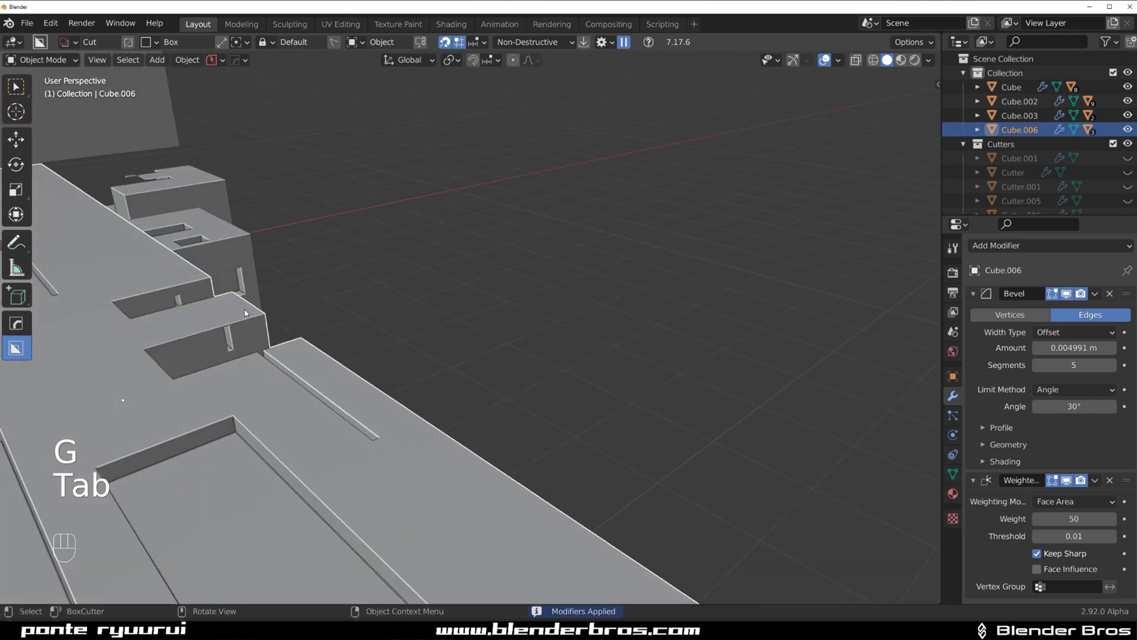
scroll(281, 388, "down", 5)
middle_click_drag(282, 388, 300, 361)
middle_click_drag(300, 361, 502, 291, "shift")
scroll(435, 286, "up", 4)
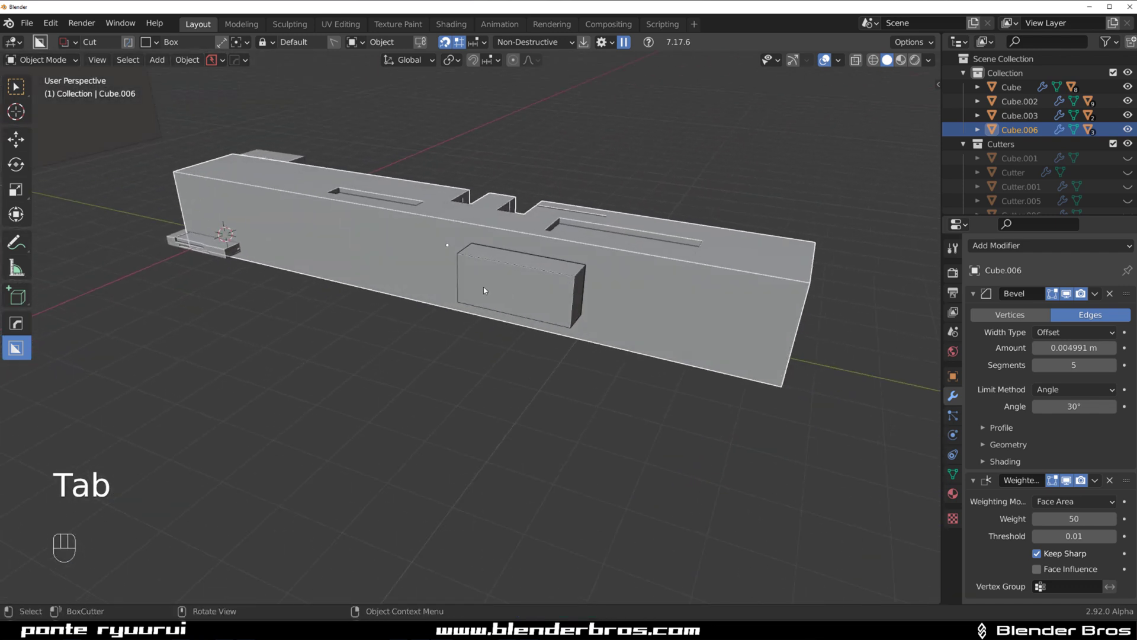
scroll(297, 183, "up", 3)
scroll(670, 256, "down", 4)
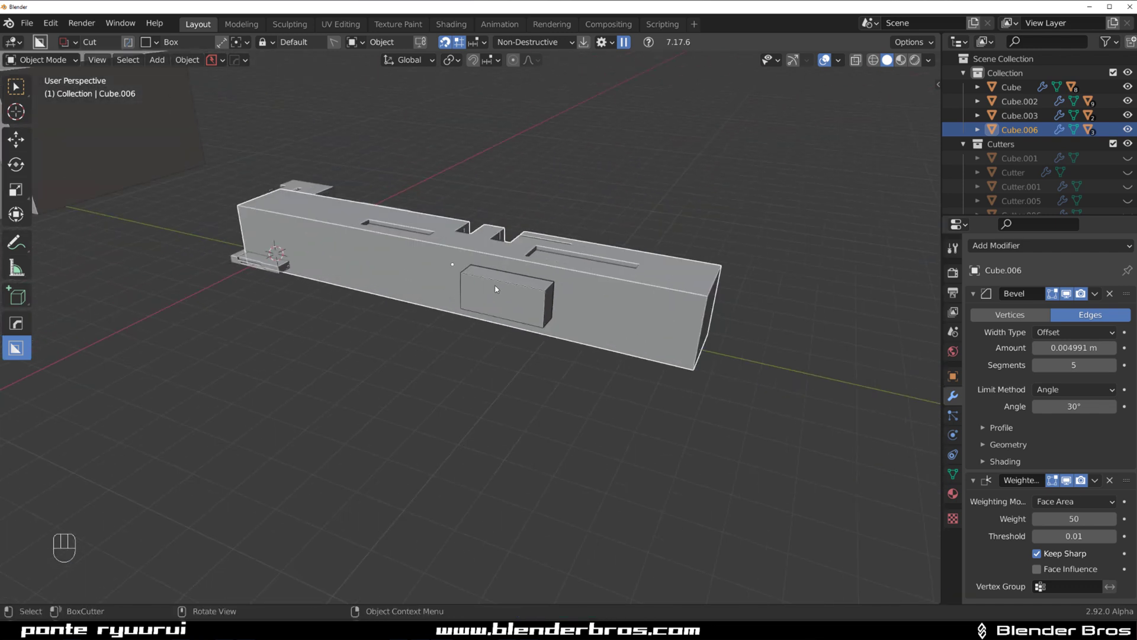
scroll(496, 291, "up", 5)
middle_click_drag(460, 239, 310, 367, "shift")
middle_click_drag(362, 336, 462, 213, "shift")
scroll(340, 391, "down", 6)
middle_click_drag(315, 364, 474, 297, "shift")
middle_click_drag(474, 297, 511, 368)
scroll(511, 368, "down", 4)
scroll(515, 313, "up", 3)
middle_click_drag(520, 314, 552, 366)
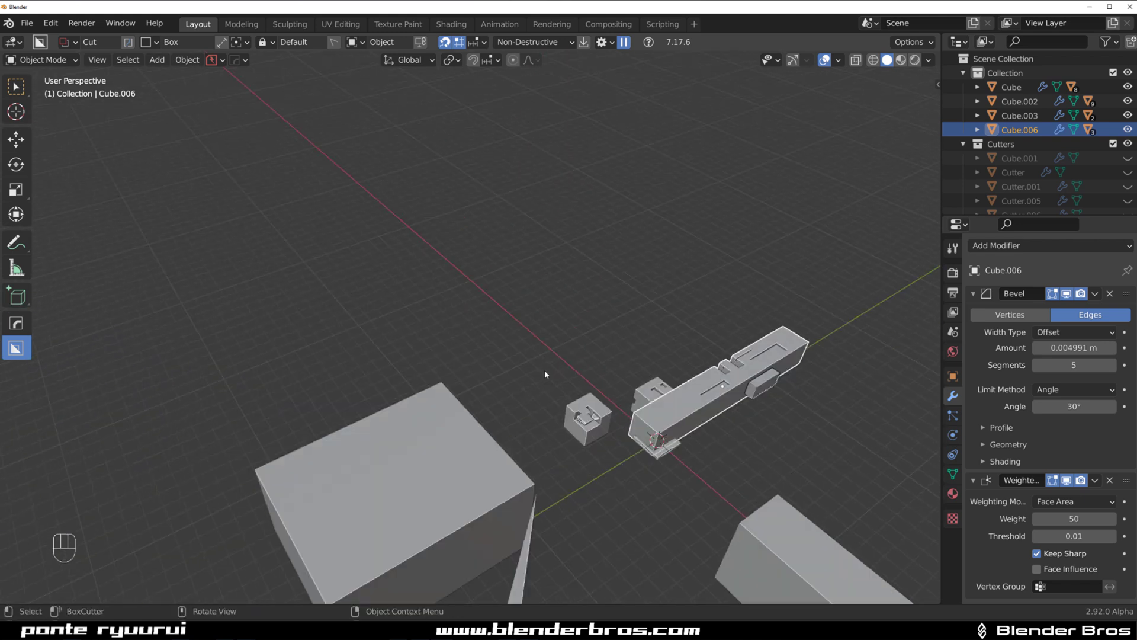
Delete the polygon solid beside the large box and undo the last operation on that box.
scroll(513, 500, "down", 2)
left_click(504, 571)
key("x")
scroll(460, 530, "down", 1)
scroll(460, 527, "up", 2)
middle_click_drag(474, 473, 397, 288, "shift")
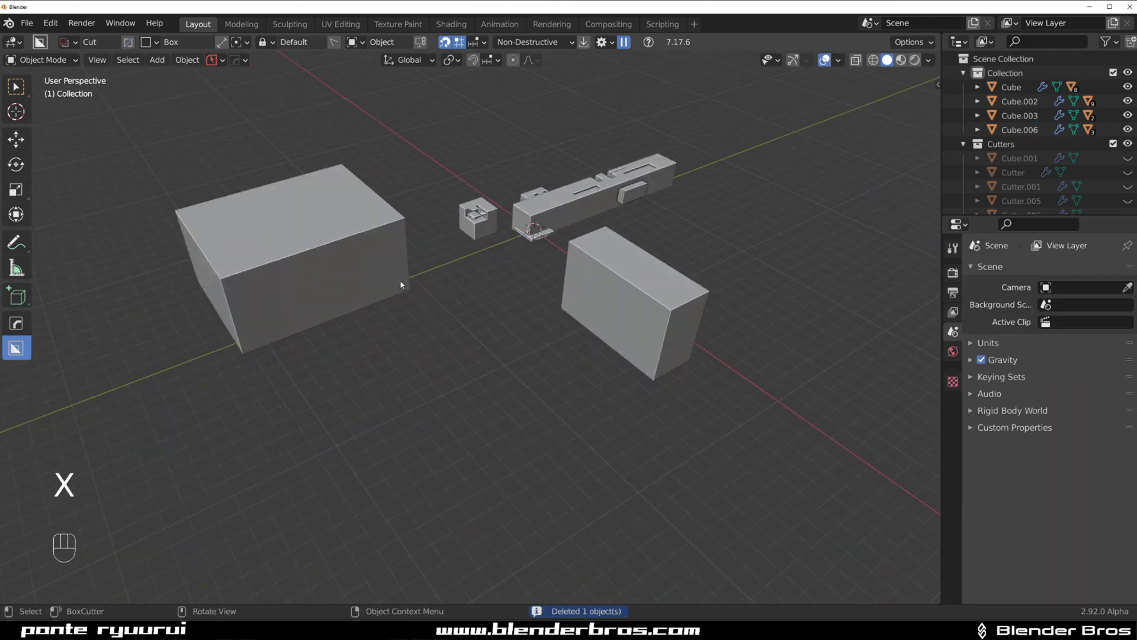
scroll(397, 288, "up", 2)
key("ctrl+z")
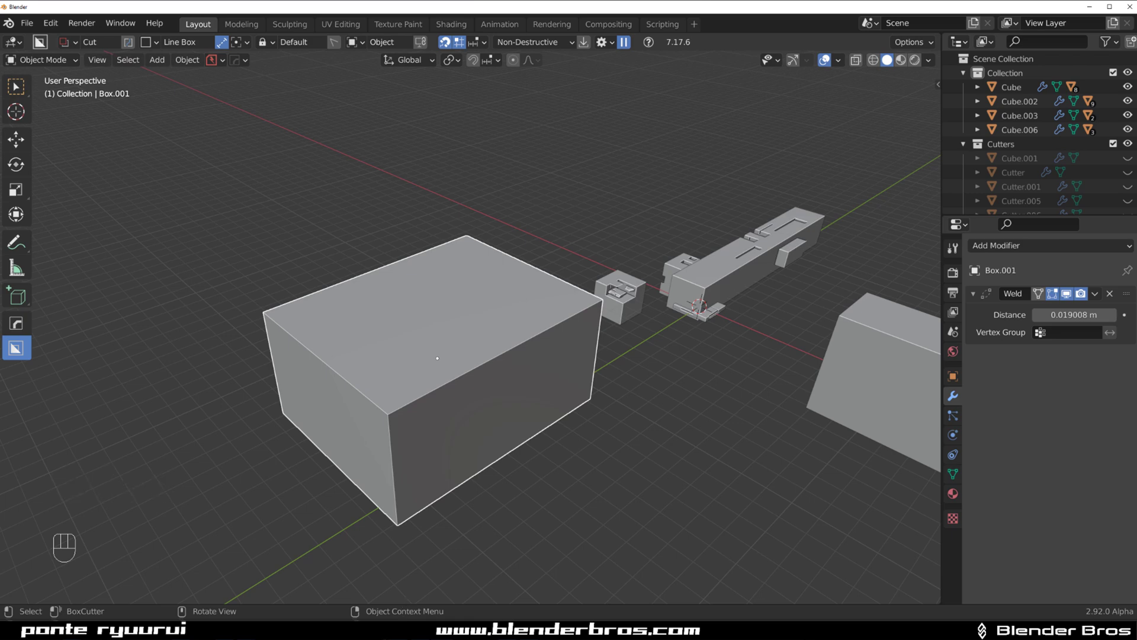
Switch to the Blender 2.83.7 window, dismiss the splash screen, add a mesh cube, and set BoxCutter to Line Box.
left_click(400, 628)
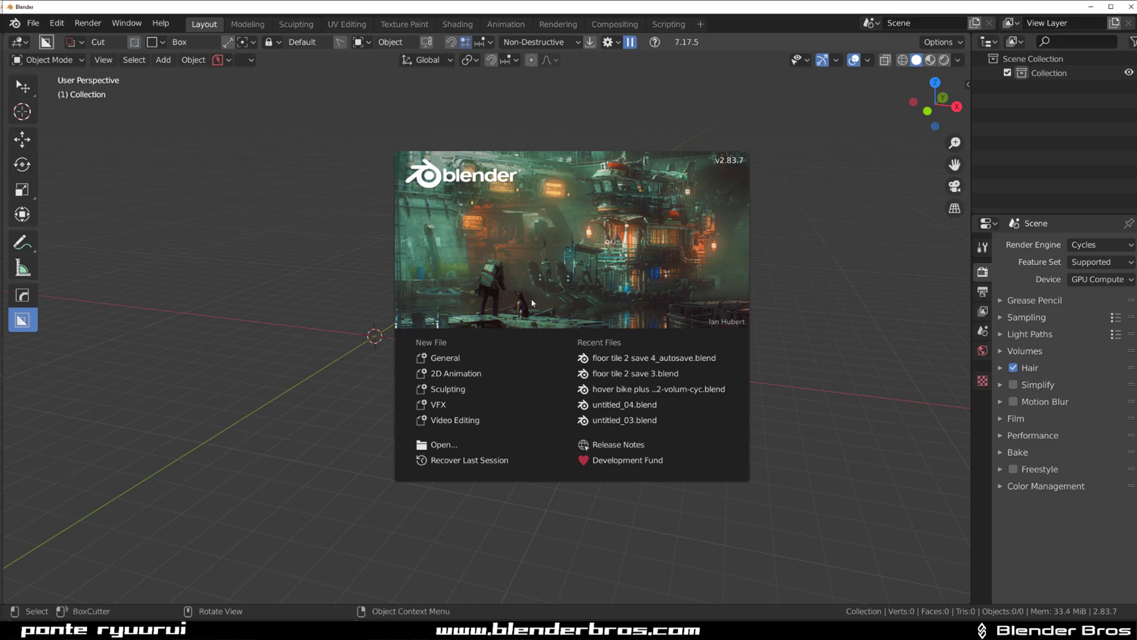
left_click(383, 276)
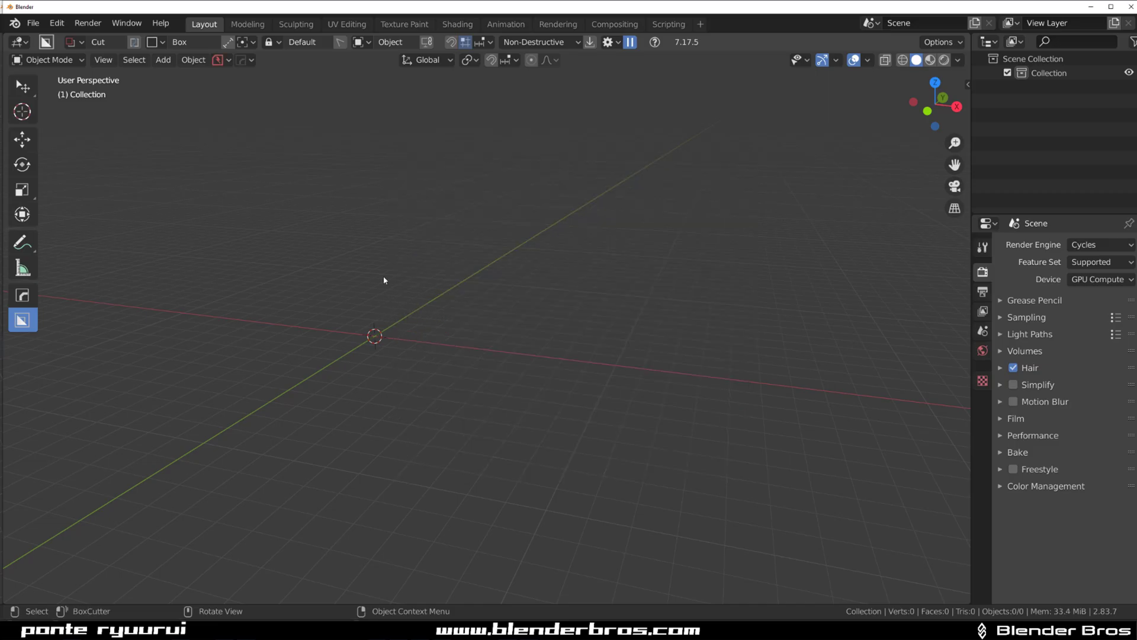
key("shift+a")
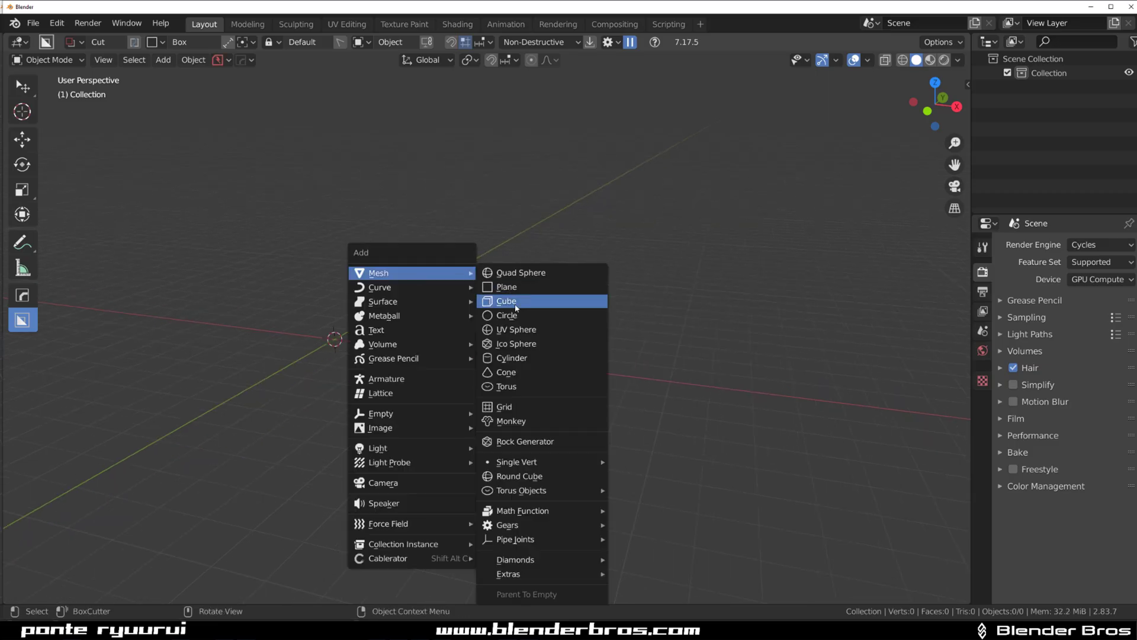
left_click(487, 301)
scroll(432, 300, "up", 5)
middle_click_drag(305, 321, 242, 117, "shift")
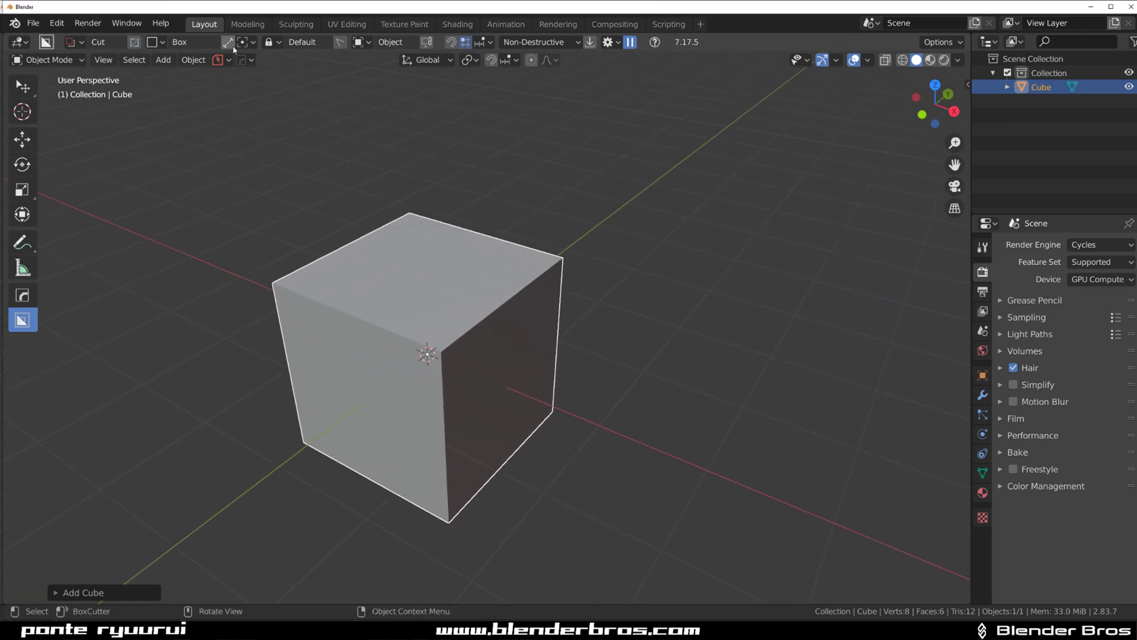
scroll(453, 261, "up", 1)
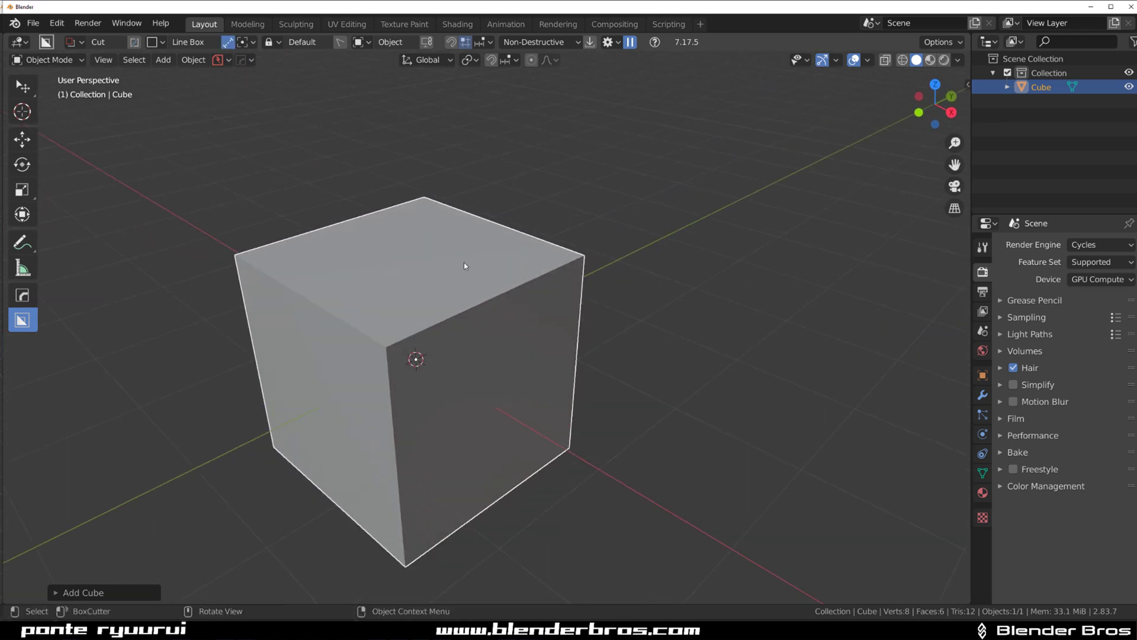
key("d")
key("Escape")
mouse_move(387, 258)
left_mouse_down()
mouse_move(563, 317)
mouse_move(475, 340)
mouse_move(486, 330)
left_mouse_up()
right_click(486, 331)
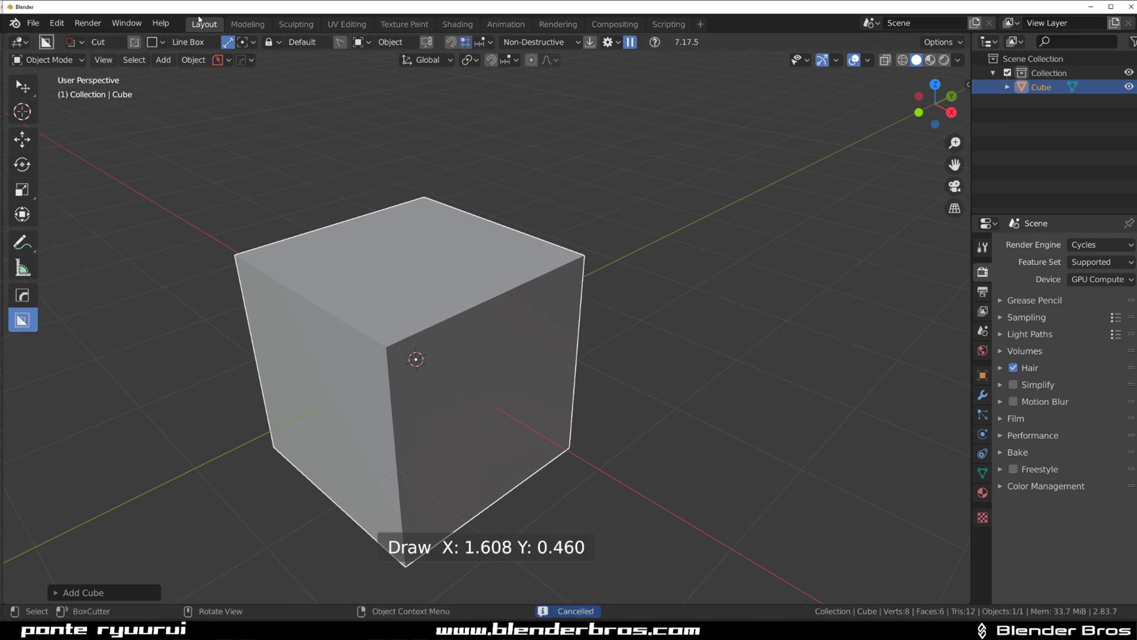
left_click(228, 42)
mouse_move(377, 270)
left_mouse_down()
mouse_move(427, 295)
mouse_move(627, 306)
left_mouse_up()
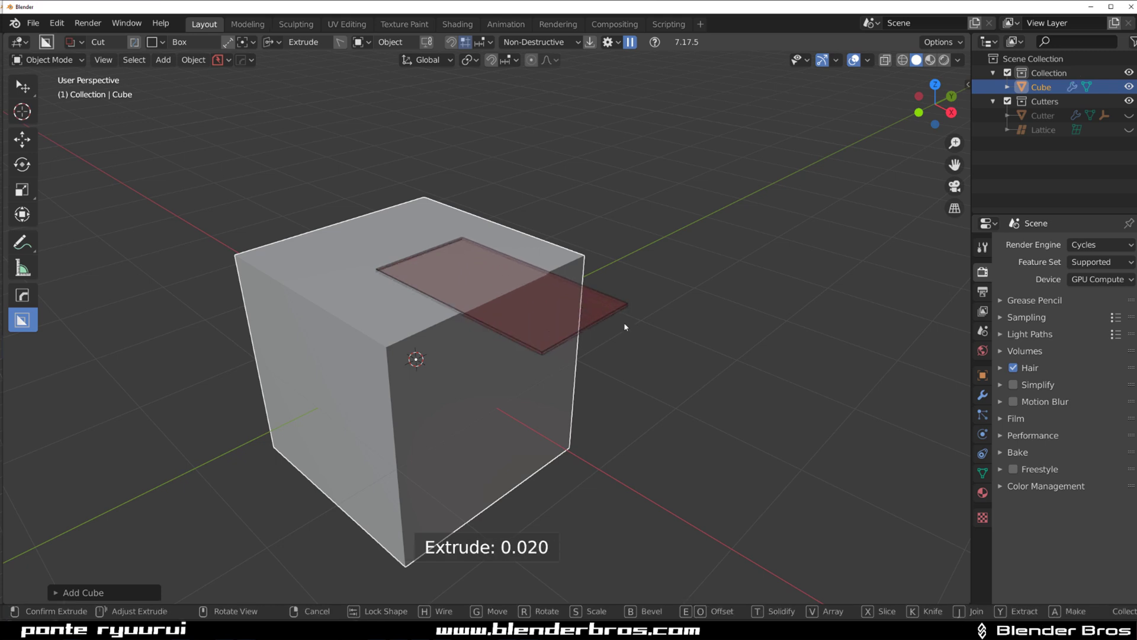
right_click(635, 416)
Cut a Line Box wedge recess into the cube's top face, about 0.37 deep, with corners beveled about 0.09.
left_click(228, 42)
mouse_move(337, 260)
left_mouse_down()
mouse_move(425, 307)
mouse_move(529, 282)
left_mouse_up()
key("w")
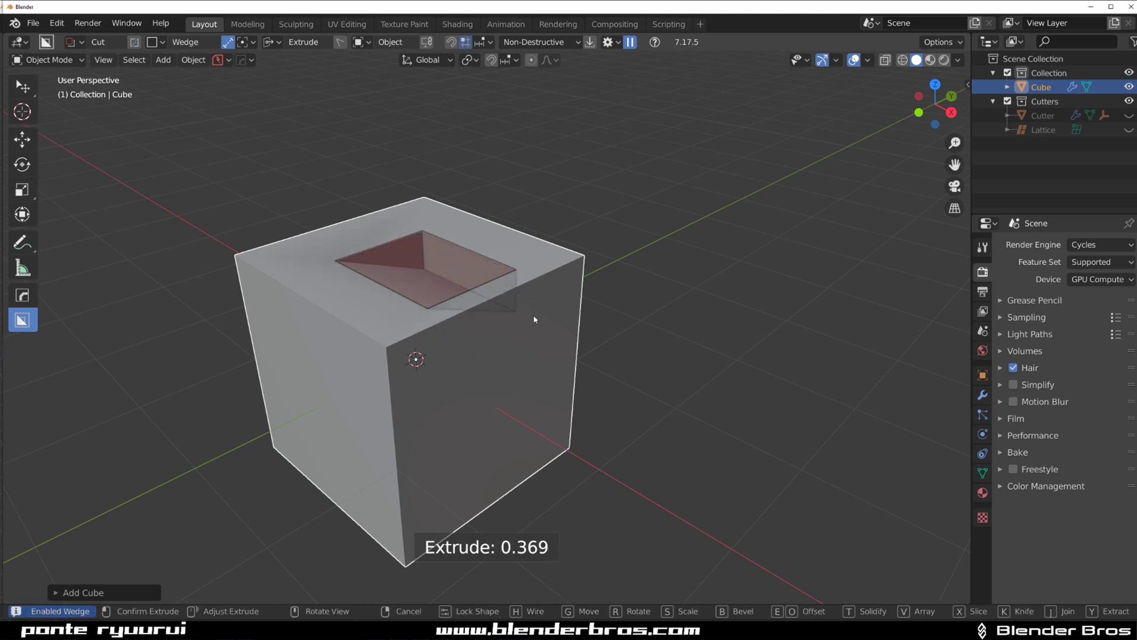
key("b")
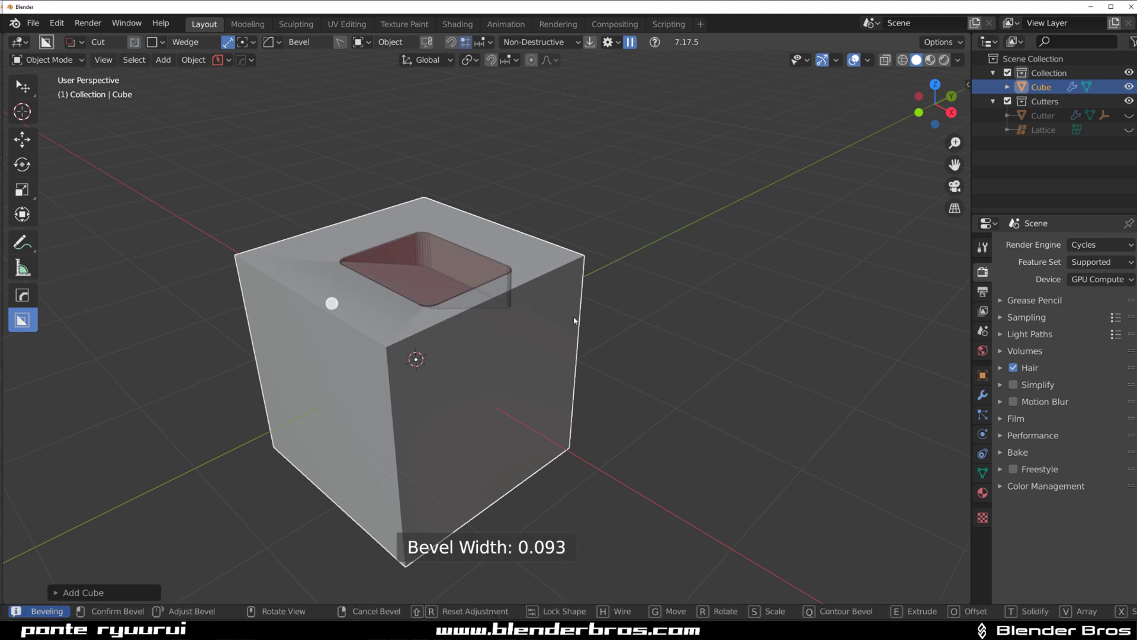
key("Tab")
left_click(584, 322)
middle_click_drag(584, 322, 468, 303)
scroll(467, 303, "down", 2)
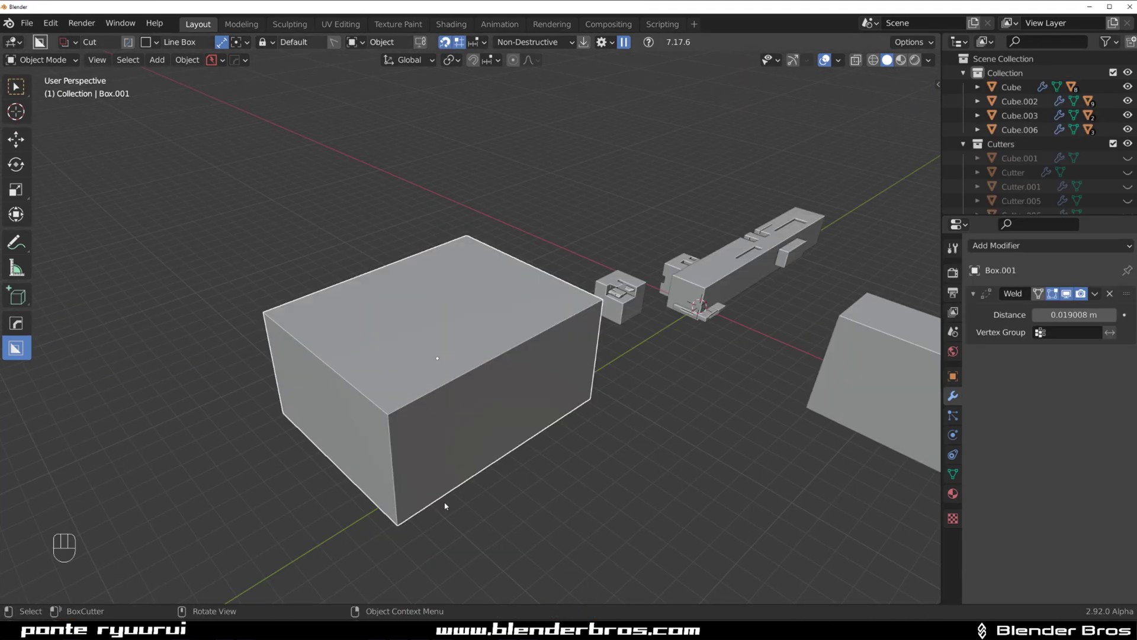
Set BoxCutter to the Ngon shape in line mode and turn its snapping off.
scroll(420, 317, "up", 3)
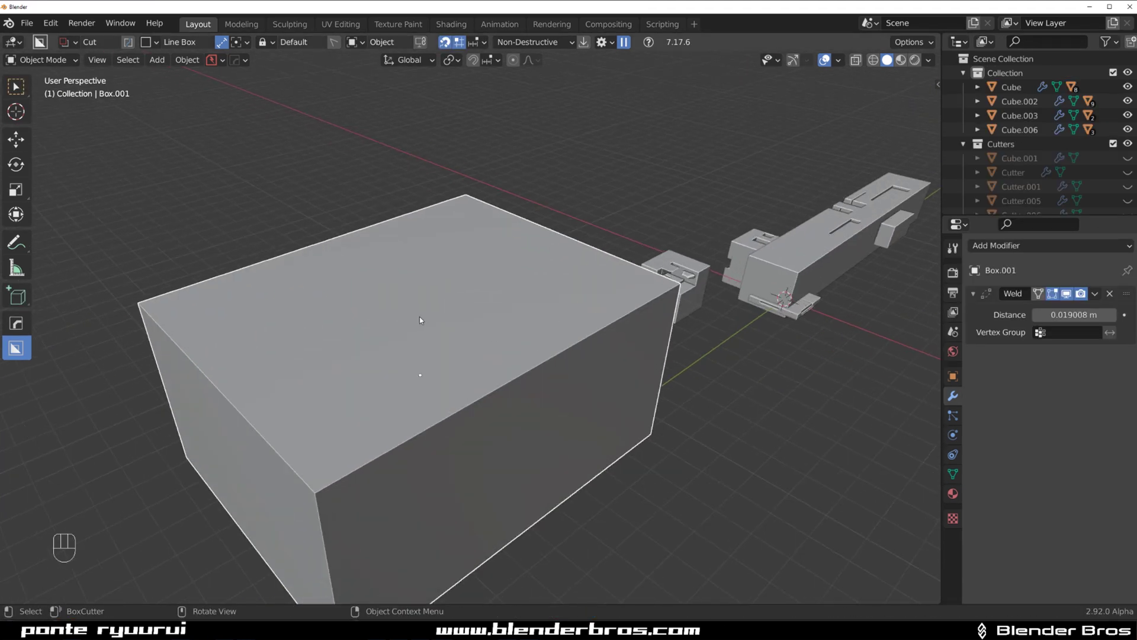
scroll(539, 481, "down", 3)
middle_click_drag(720, 303, 474, 325, "shift")
middle_click_drag(527, 284, 508, 350)
key("grave")
middle_click_drag(525, 207, 398, 248, "shift")
middle_click_drag(711, 415, 551, 325, "shift")
scroll(539, 335, "up", 1)
key("d")
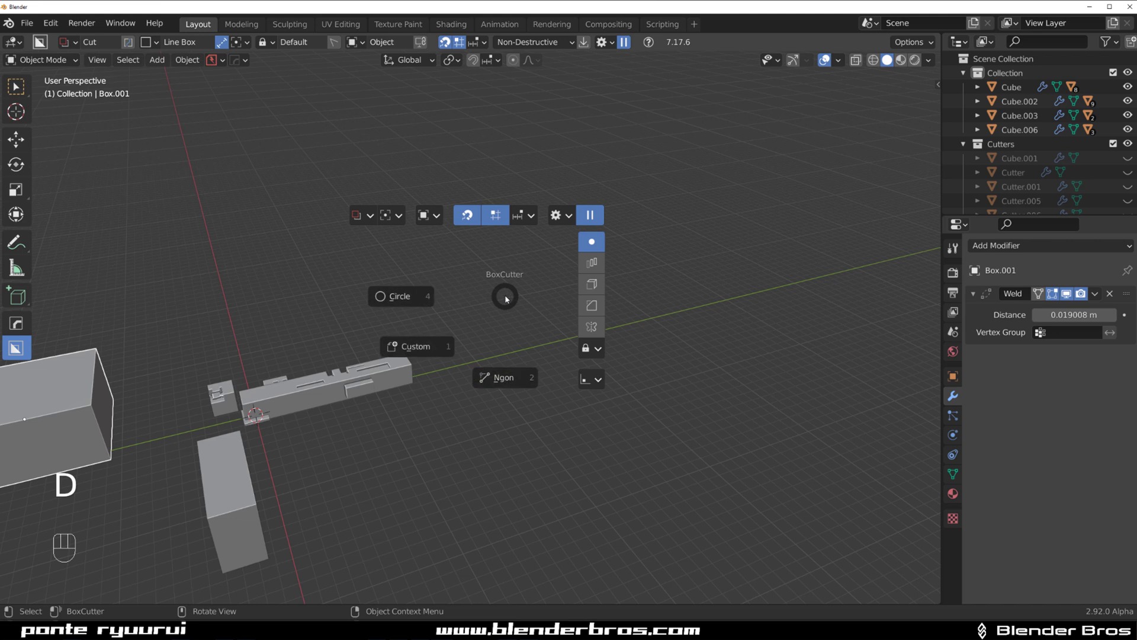
left_click(504, 378)
left_click(445, 42)
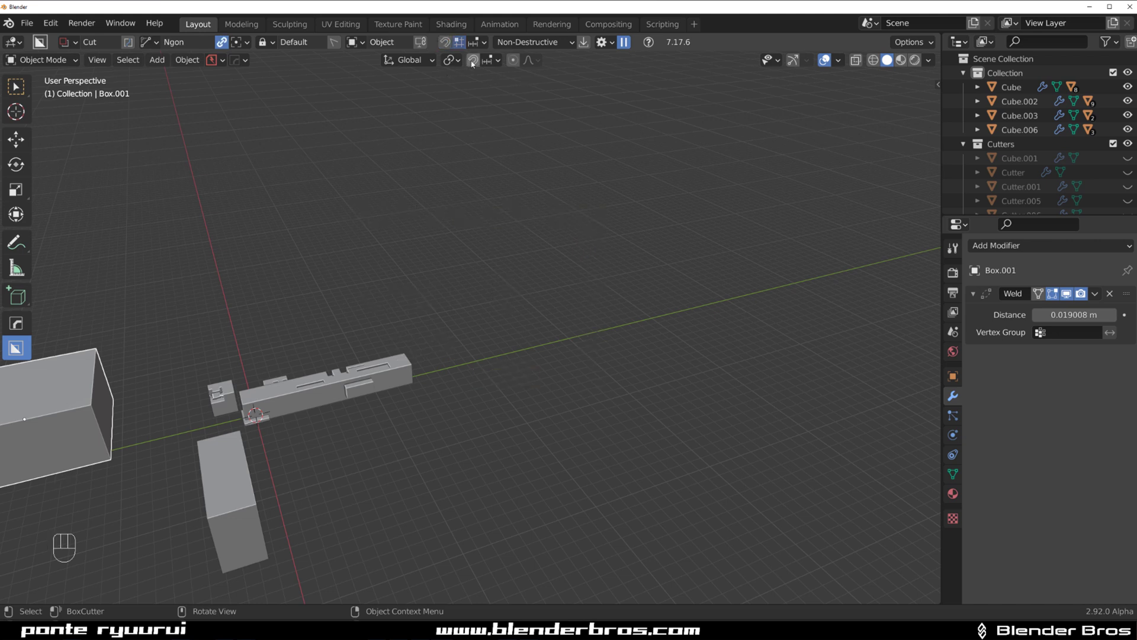
left_click(484, 43)
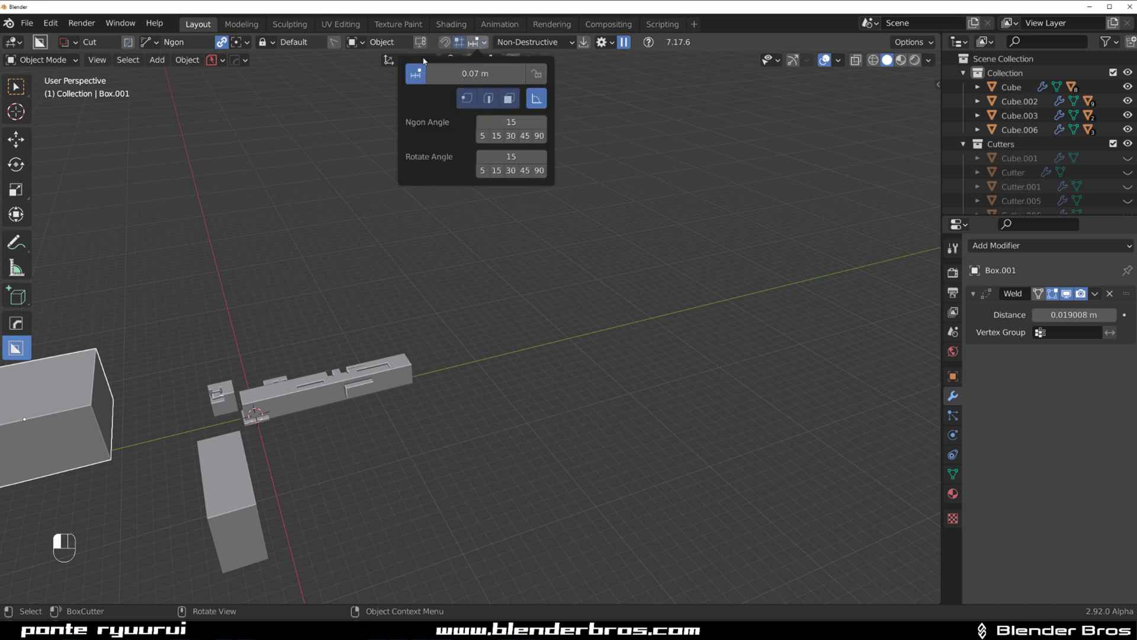
right_click(366, 122)
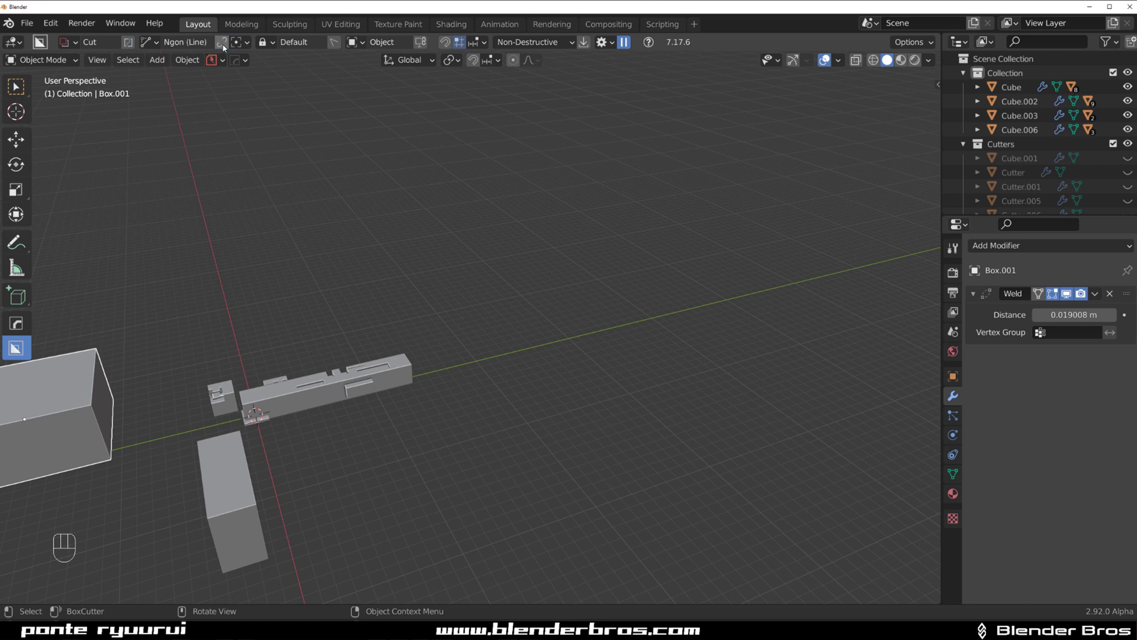
Deselect everything, draw a zigzag four-segment Ngon line on the empty grid, and raise it into a tall folded wall.
key("shift+r")
mouse_move(526, 312)
middle_mouse_down()
mouse_move(435, 349)
mouse_move(489, 347)
middle_mouse_up()
key("a")
key("a")
key("a")
left_click_drag(418, 385, 565, 424)
left_click(724, 379)
left_click(822, 450)
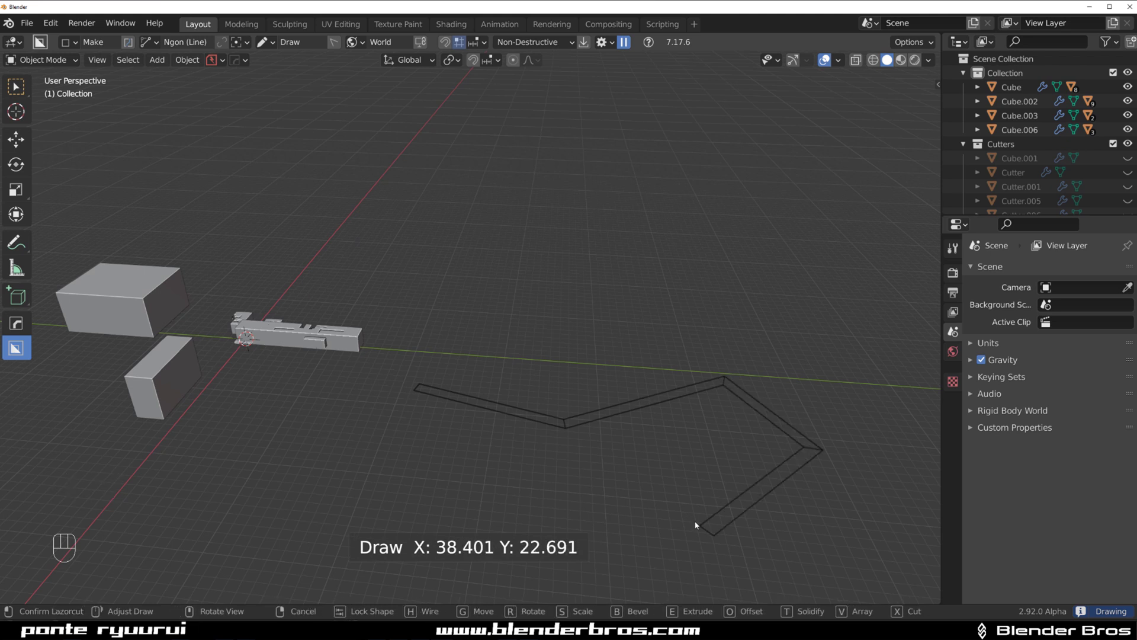
key("e")
key("o")
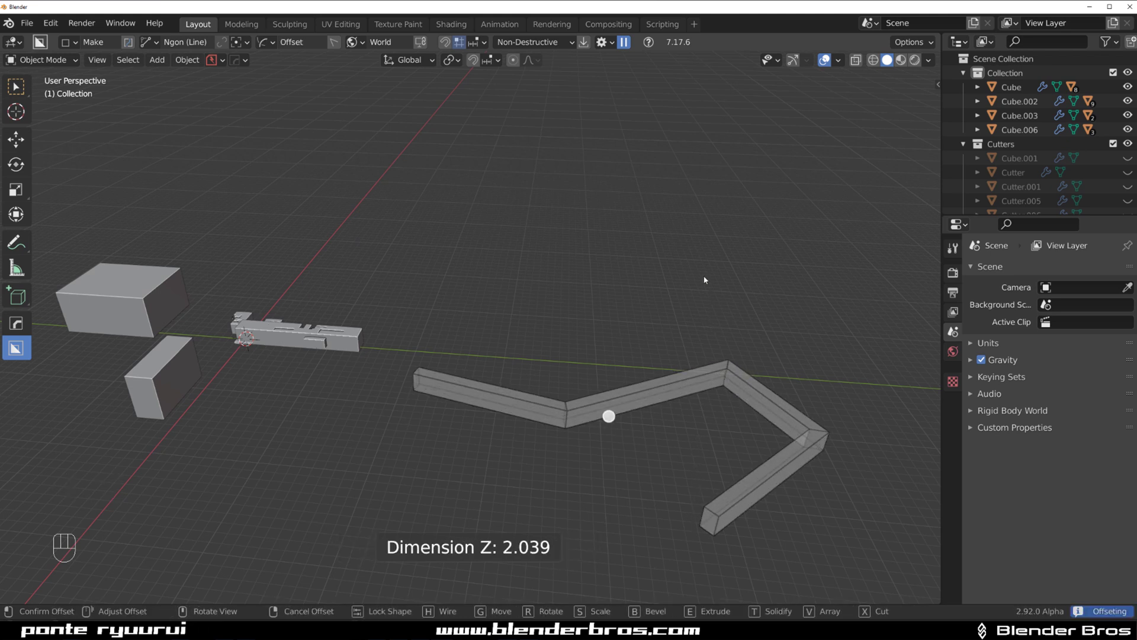
left_click(696, 166)
Examine the new folded wall and the surrounding boxes from several angles.
scroll(474, 279, "down", 3)
middle_click_drag(362, 320, 538, 274)
scroll(469, 299, "up", 3)
scroll(469, 299, "up", 2)
scroll(538, 328, "down", 4)
scroll(572, 370, "up", 2)
middle_click_drag(538, 329, 419, 295)
scroll(419, 295, "up", 1)
left_click_drag(422, 299, 432, 320)
scroll(432, 320, "down", 2)
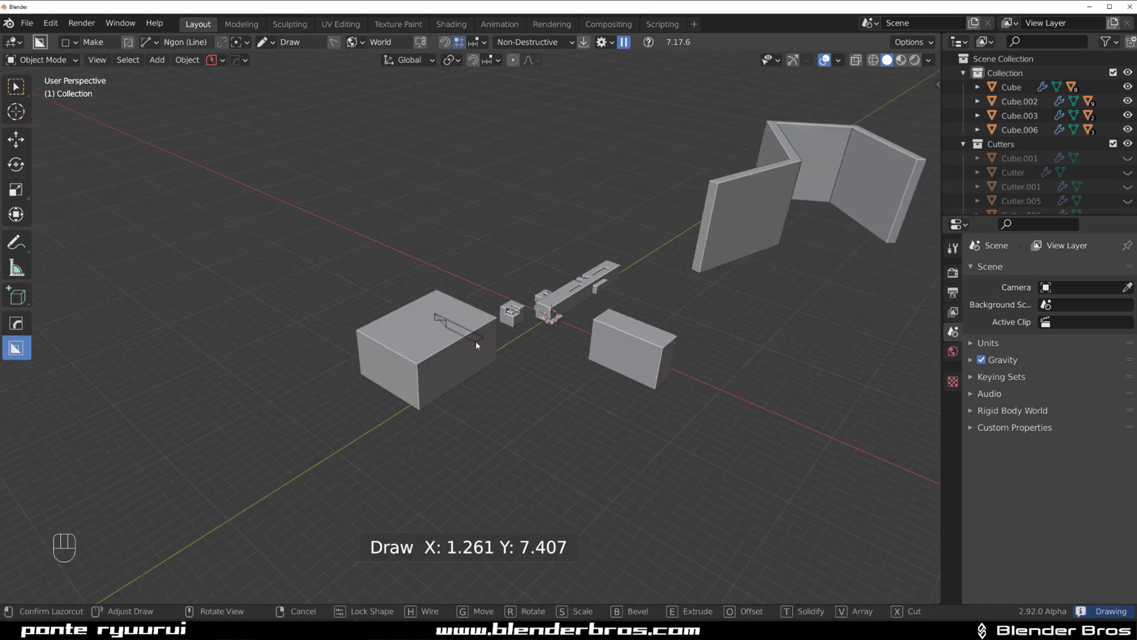
right_click(491, 382)
Add a new mesh cube and move it away from the other objects into empty space.
scroll(491, 385, "down", 3)
key("shift+a")
mouse_move(592, 318)
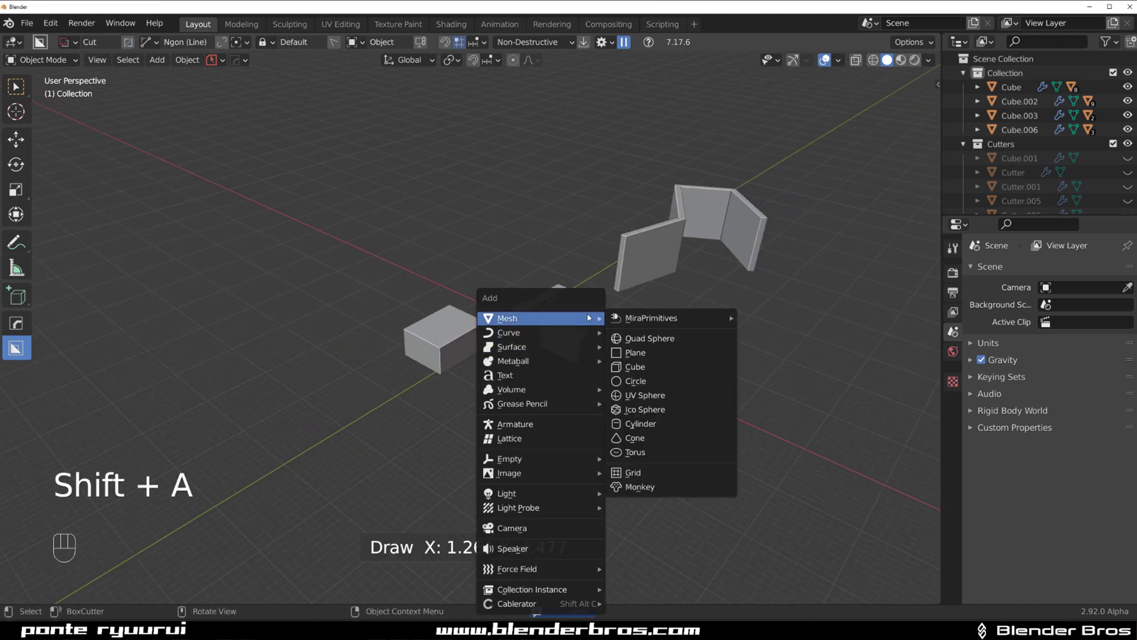
left_click(642, 367)
scroll(642, 368, "up", 3)
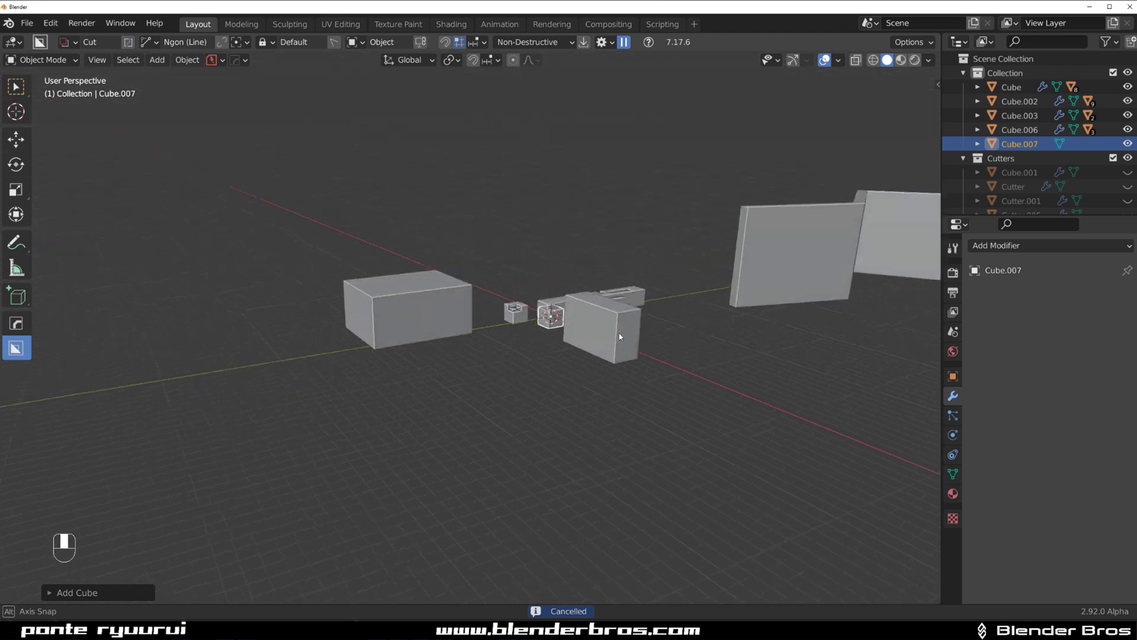
key("g")
left_click(433, 425)
scroll(349, 315, "up", 3)
middle_click_drag(323, 354, 601, 329, "shift")
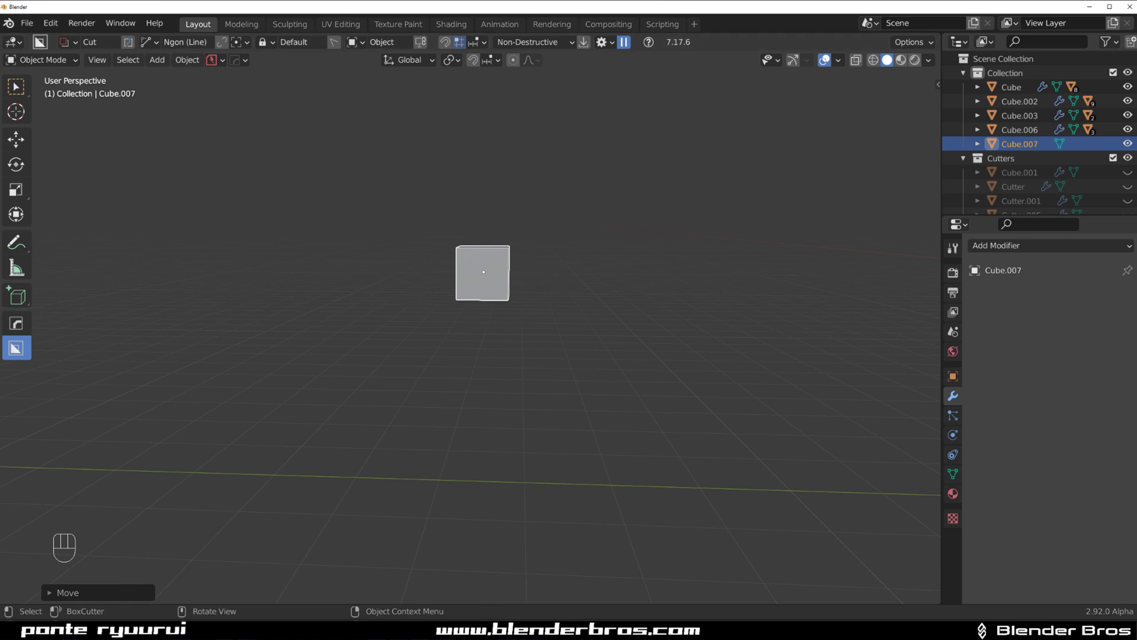
Switch to the sci-fi door scene, inspect it in Material Preview shading, and return to the cube scene.
left_click(398, 629)
left_click(398, 597)
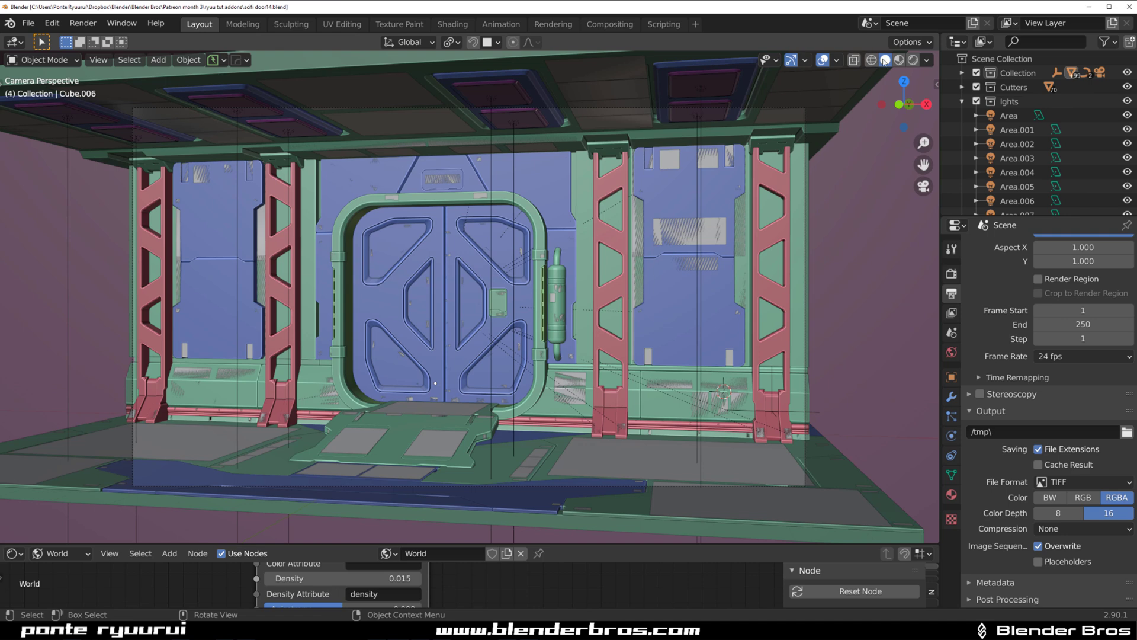
left_click(901, 60)
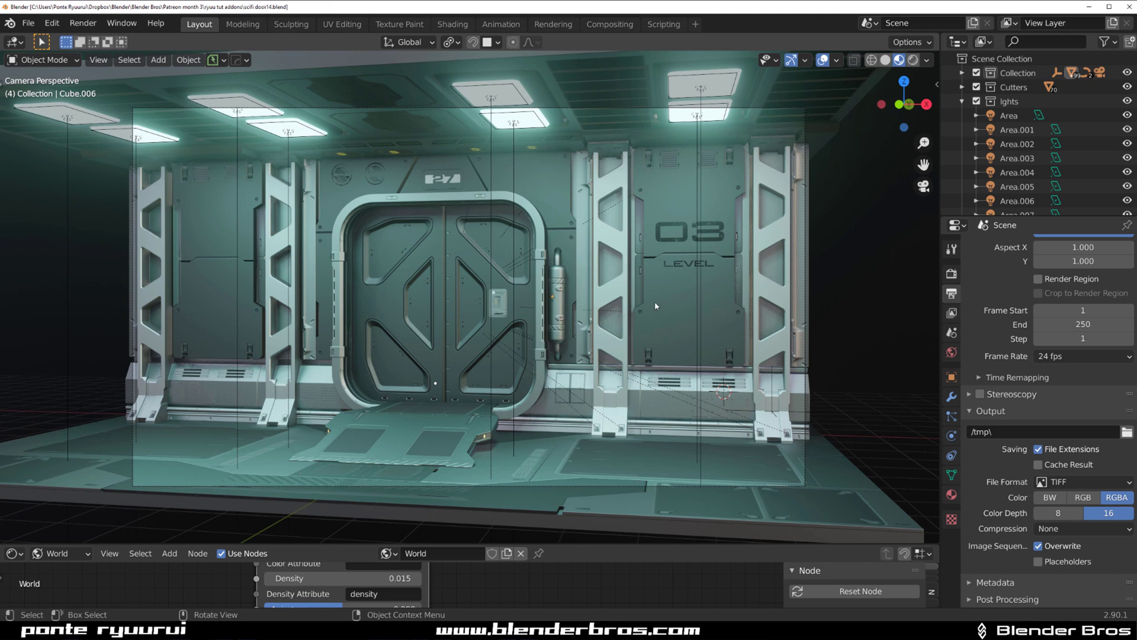
scroll(656, 301, "up", 6)
scroll(513, 273, "down", 7)
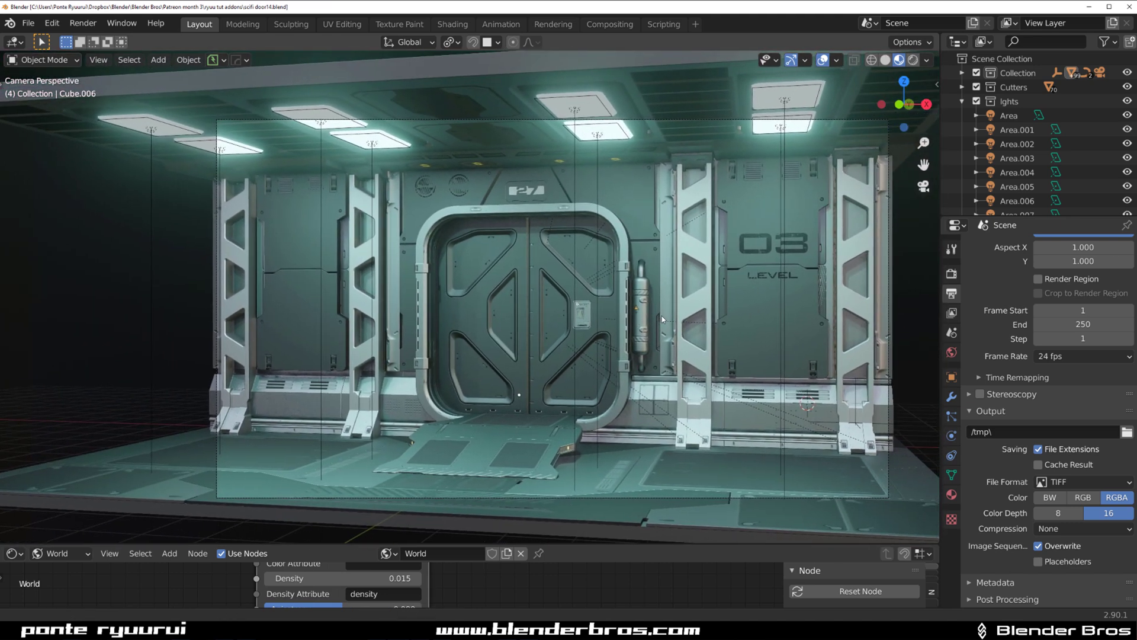
middle_click_drag(662, 318, 605, 315, "shift")
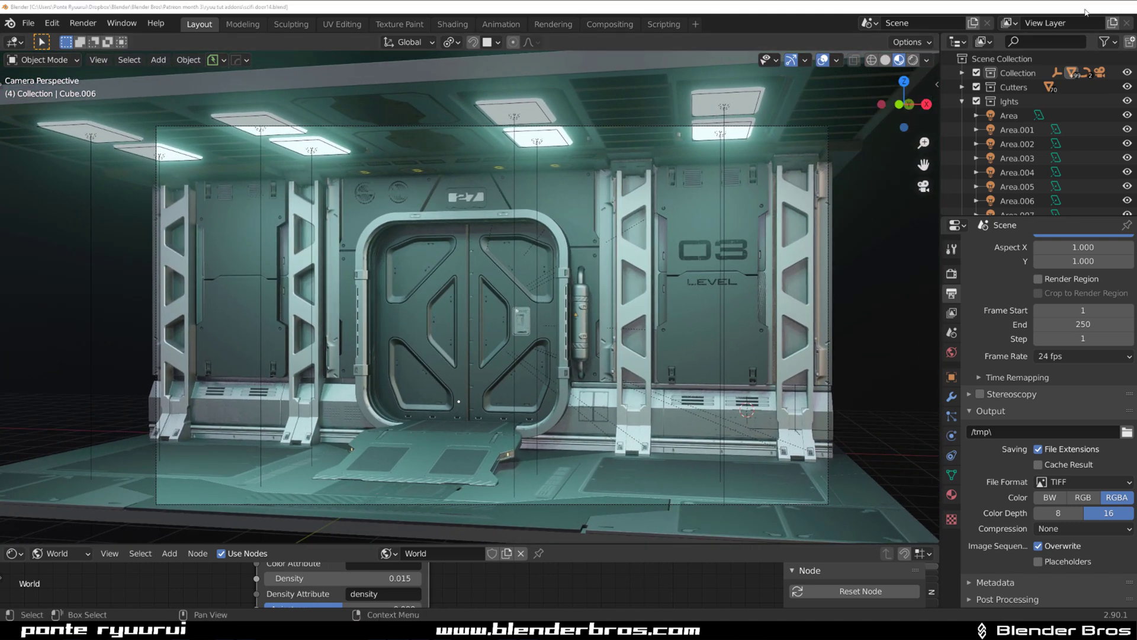
left_click(1089, 7)
Scale the new cube along Z into a tall, narrow pillar.
middle_click_drag(521, 330, 405, 276)
middle_click_drag(483, 270, 539, 384, "shift")
scroll(475, 361, "up", 2)
scroll(538, 385, "down", 3)
key("s")
key("z")
left_click(480, 401)
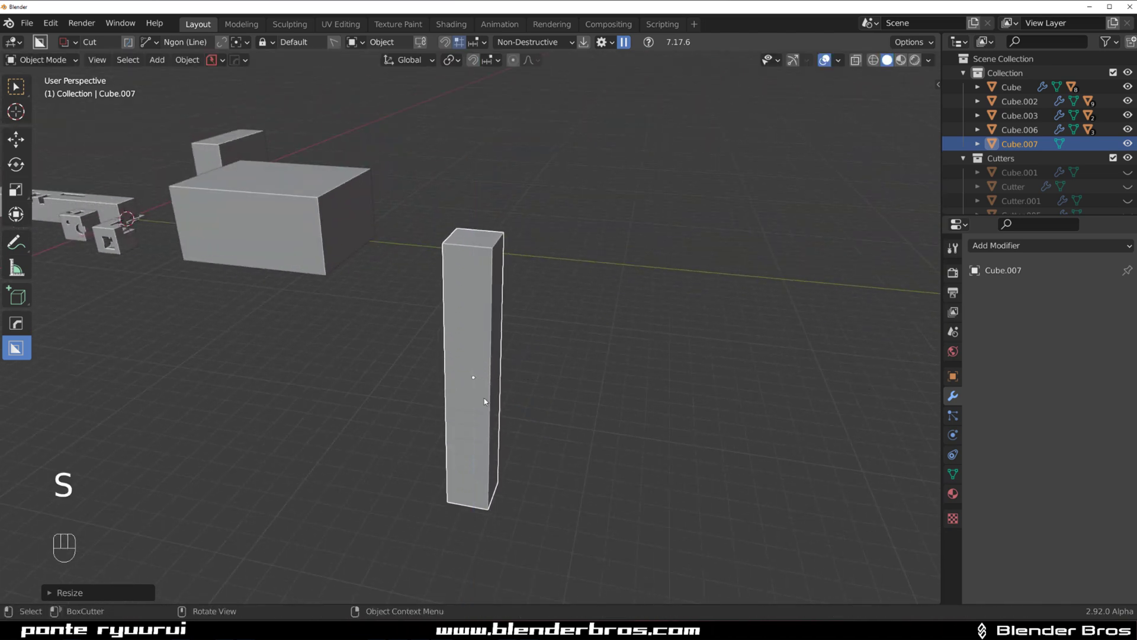
View the pillar in left orthographic and set BoxCutter to the Box shape with View alignment.
scroll(463, 355, "down", 3)
scroll(455, 333, "up", 3)
key("grave")
left_click(440, 250)
key("KP_5")
scroll(439, 302, "up", 2)
middle_click_drag(442, 277, 390, 210, "shift")
scroll(356, 157, "down", 1)
key("d")
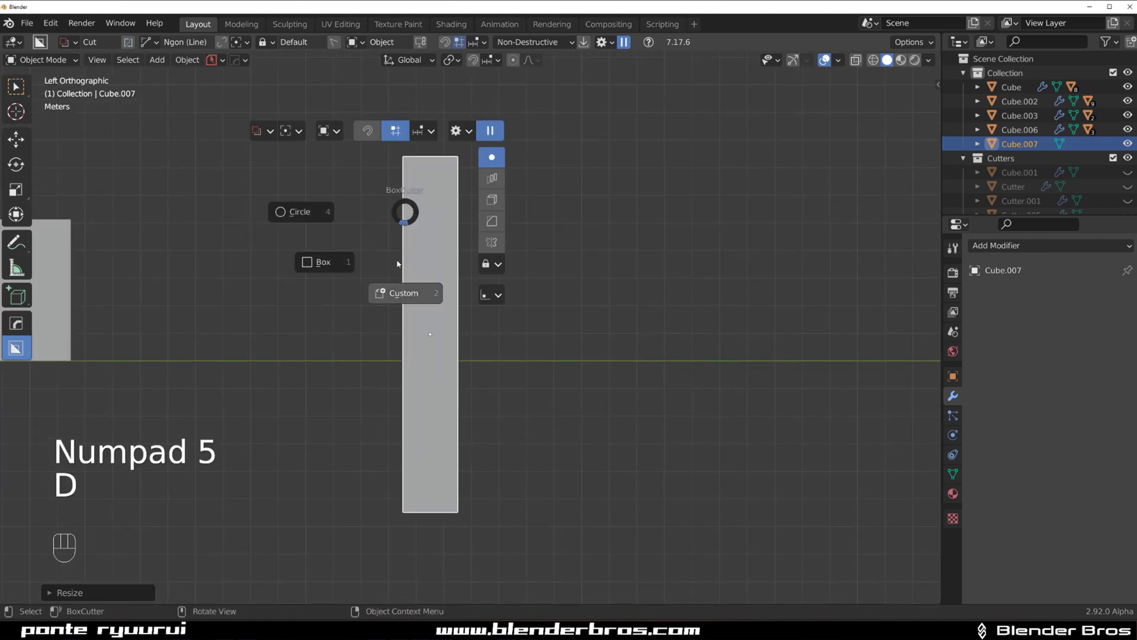
key("ctrl+grave")
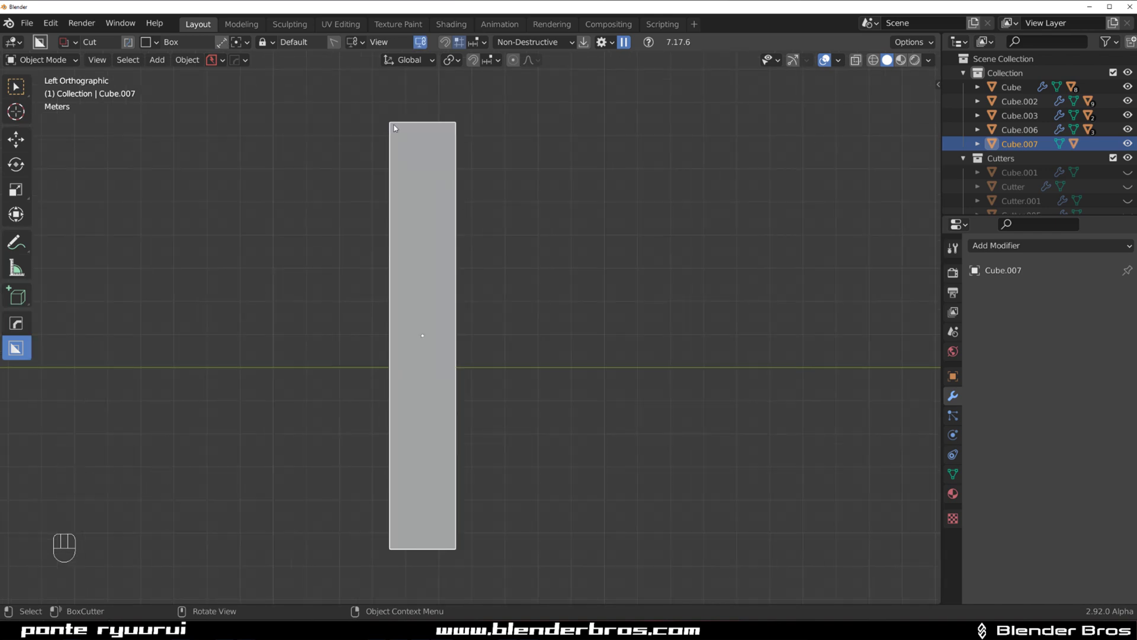
Try a full-height box cut down the pillar's middle in the left view and undo it.
mouse_move(405, 113)
left_mouse_down()
mouse_move(459, 303)
mouse_move(430, 543)
mouse_move(446, 573)
left_mouse_up()
scroll(532, 378, "down", 3)
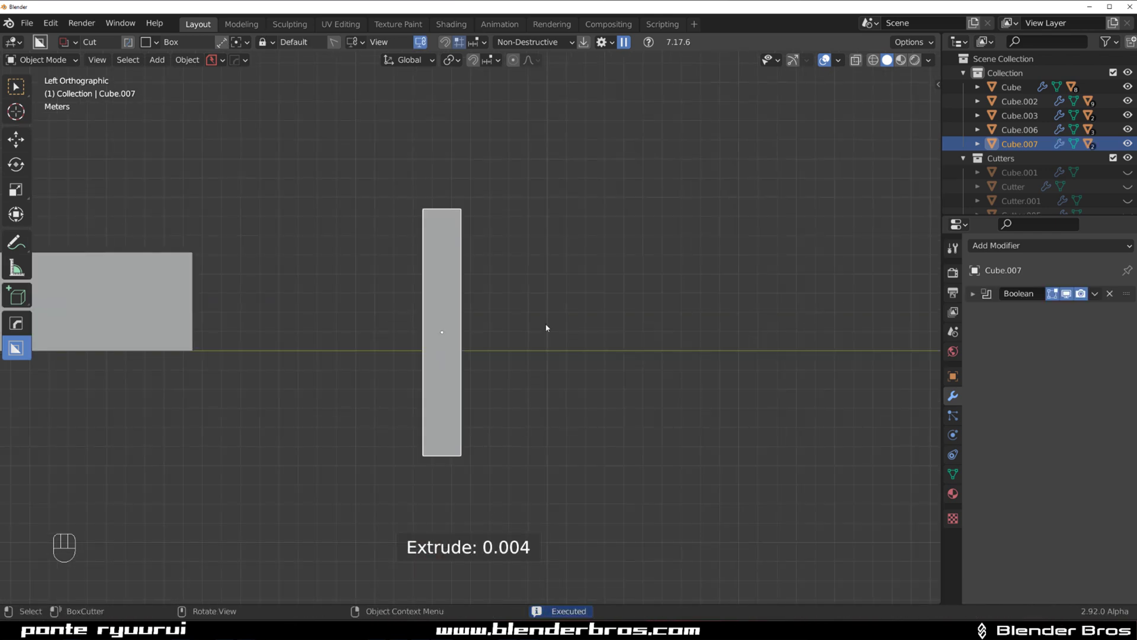
middle_click_drag(532, 378, 496, 387)
key("ctrl+z")
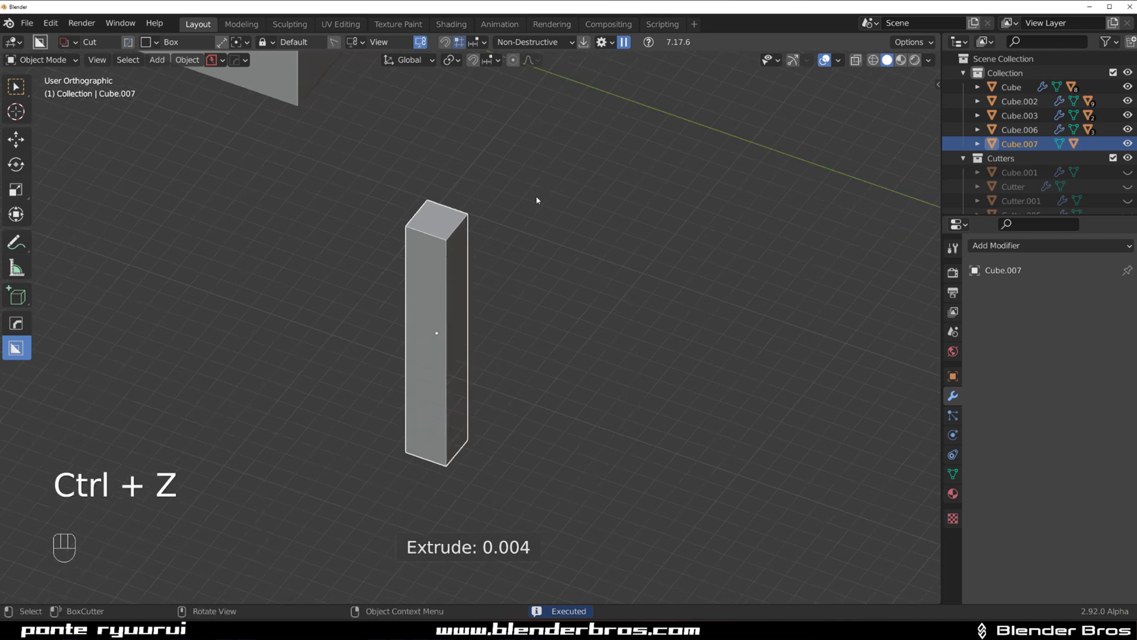
Open BoxCutter's Lazorcut Depth for editing and box-cut a full-height strip from the pillar's middle in front orthographic view.
left_click(610, 42)
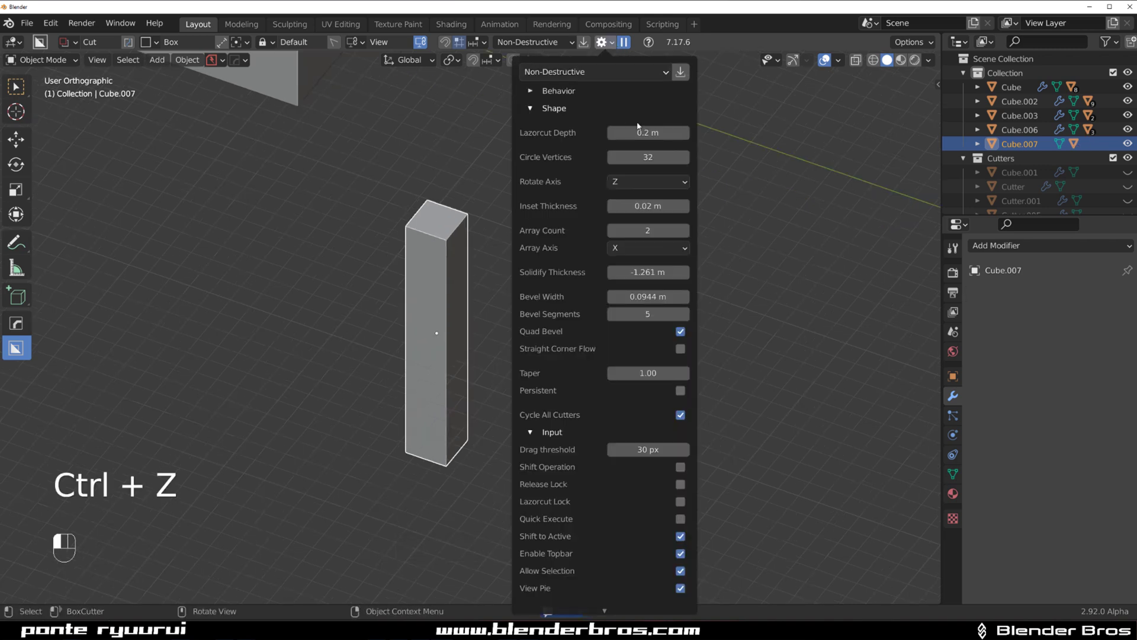
left_click(644, 133)
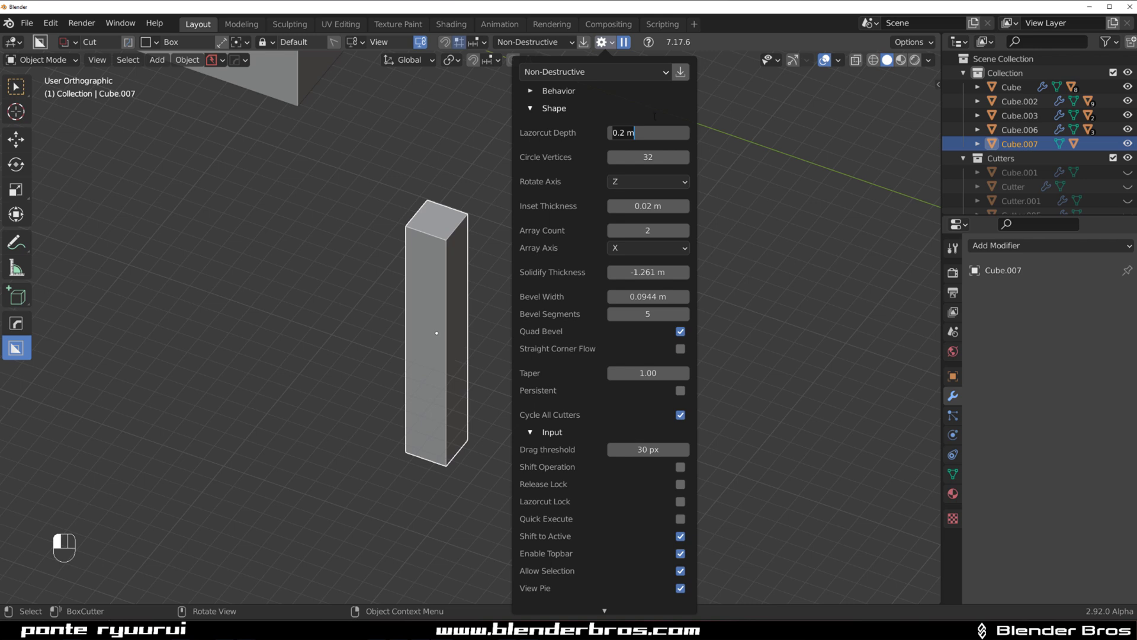
key("grave")
left_click(401, 165)
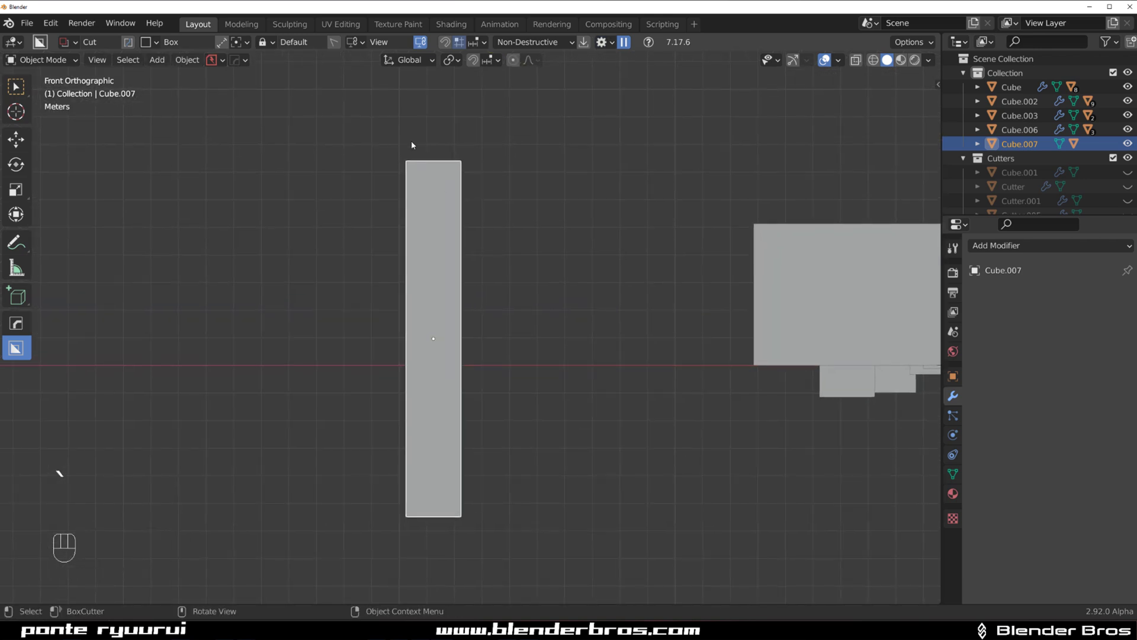
mouse_move(414, 141)
left_mouse_down()
mouse_move(446, 255)
mouse_move(451, 522)
left_mouse_up()
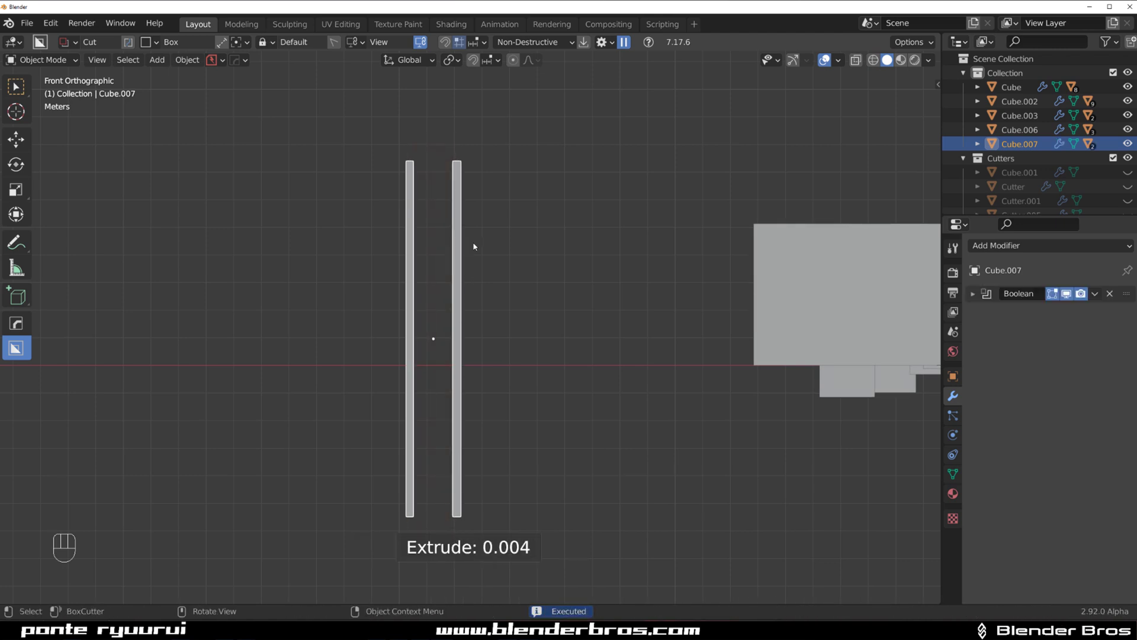
scroll(474, 249, "up", 2)
scroll(480, 349, "down", 1)
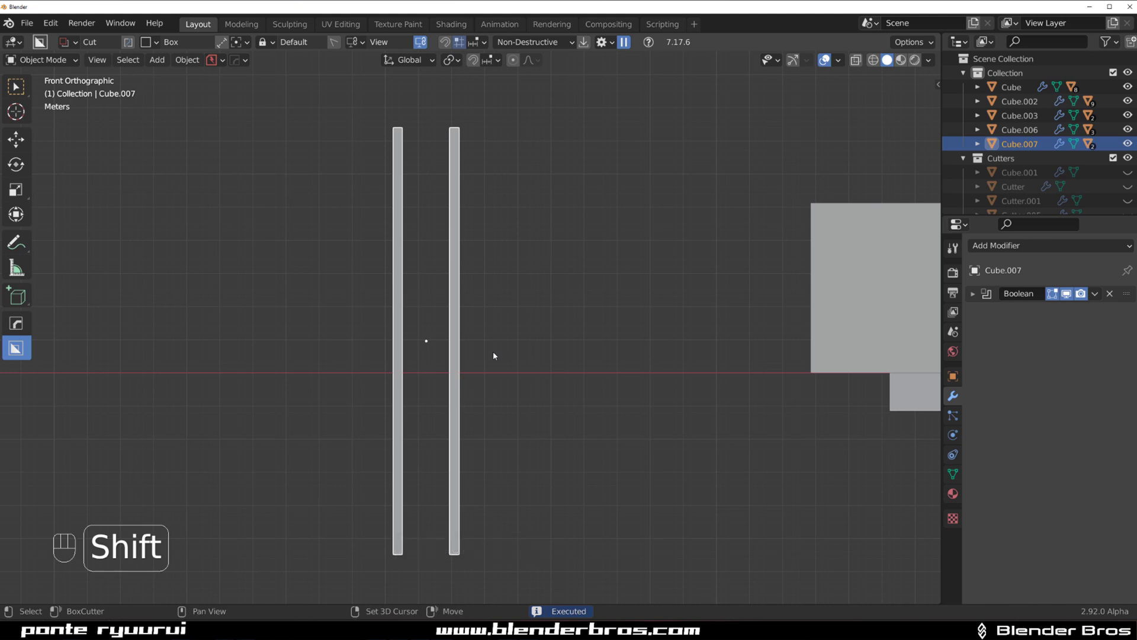
Snap the 3D cursor to the pillar's origin and centre the pillar's strip cutter, picked with Bool Scroll, on that cursor.
key("shift+s")
key("q")
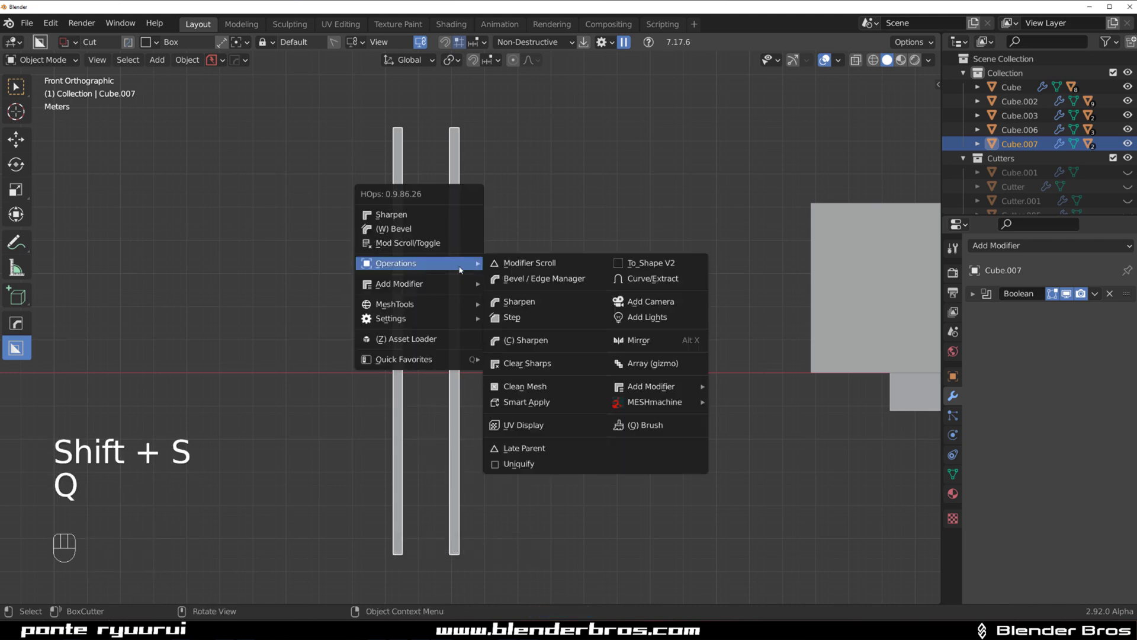
left_click(460, 246)
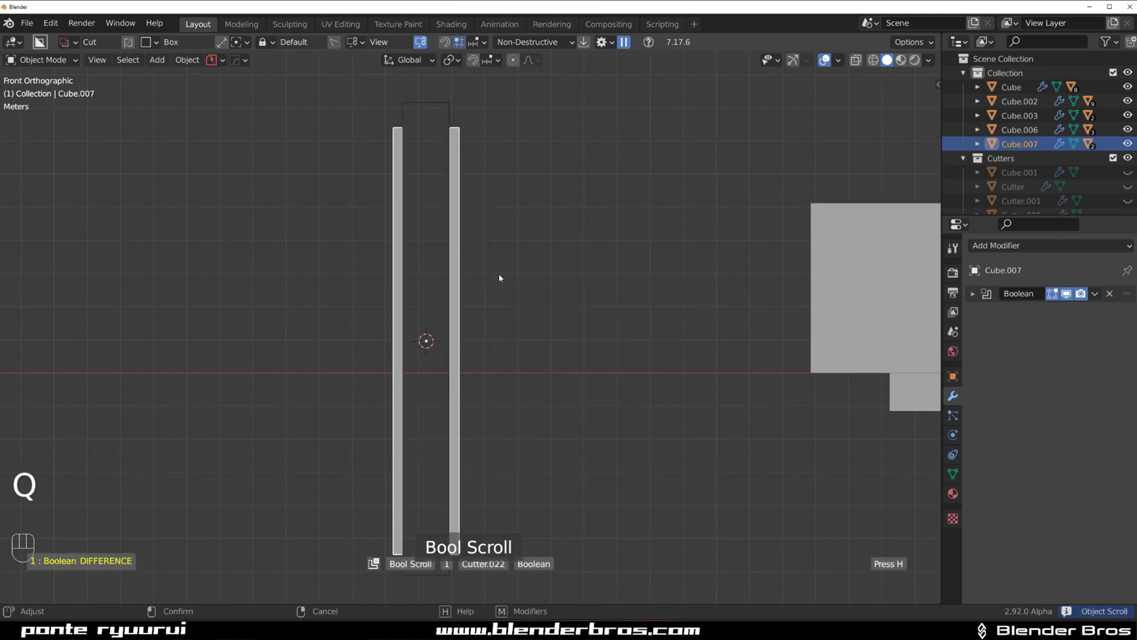
left_click(443, 106)
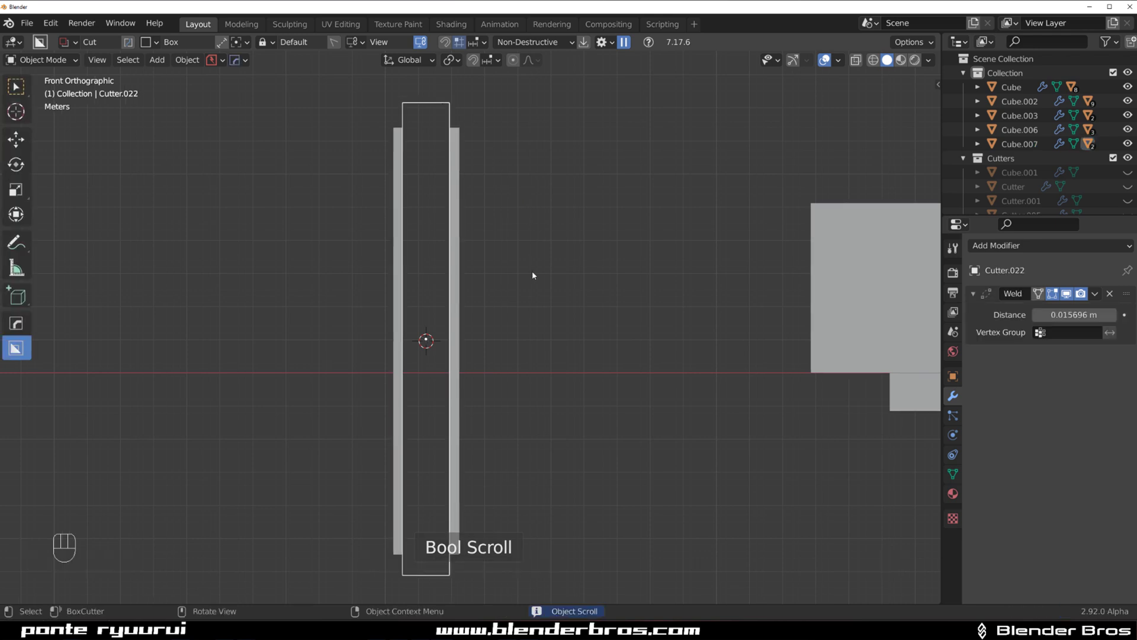
key("shift+s")
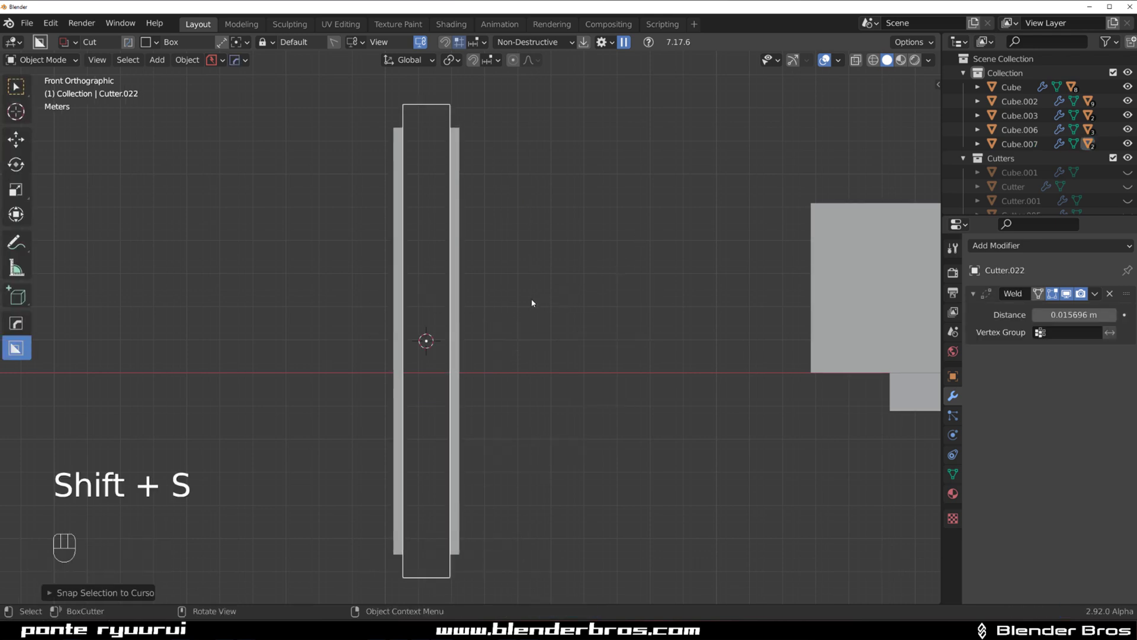
Cut a wide zigzag band through the strip cutter with BoxCutter's Ngon Line shape as a lazorcut, leaving slanted rungs across the pillar.
scroll(447, 264, "down", 2)
scroll(474, 263, "up", 1)
key("d")
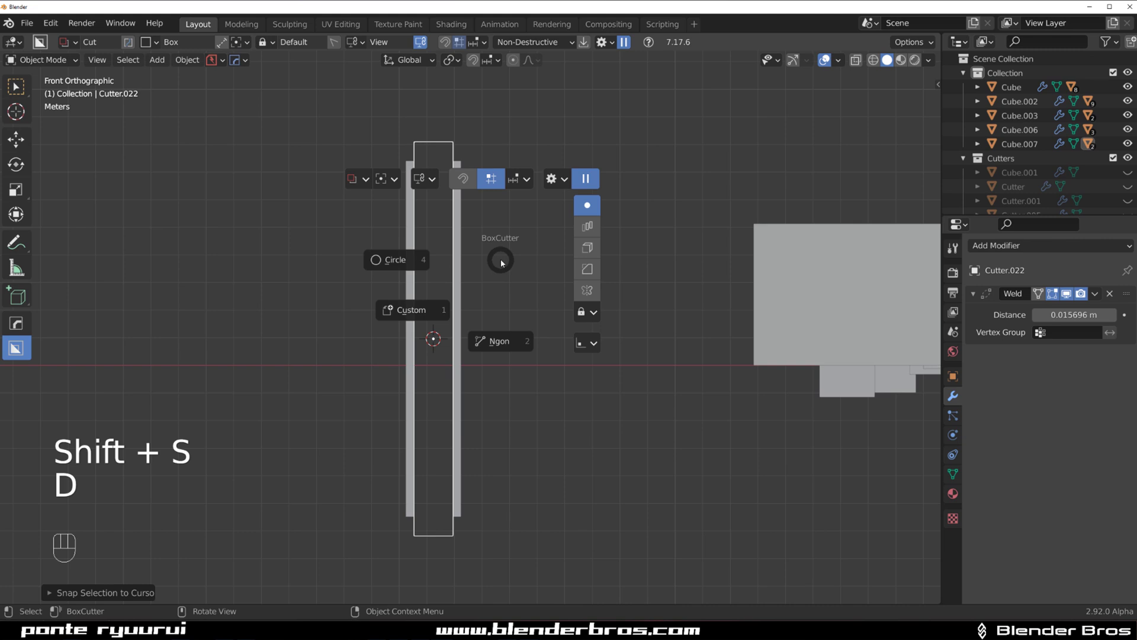
left_click(500, 341)
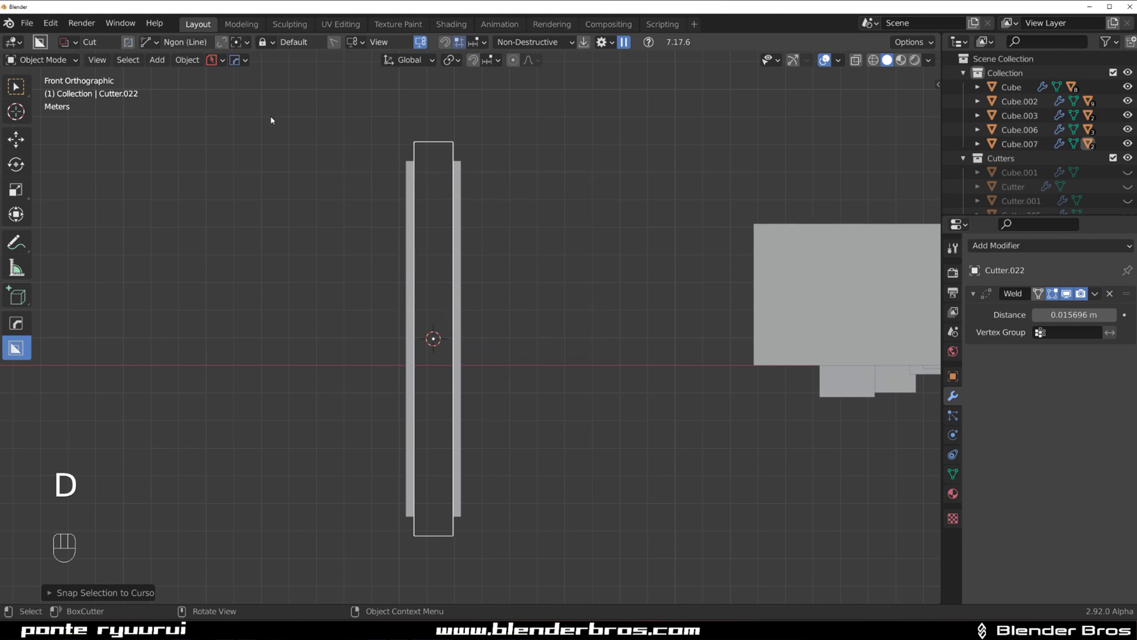
left_click(373, 171)
left_click(551, 256)
left_click(518, 314)
left_click(332, 364)
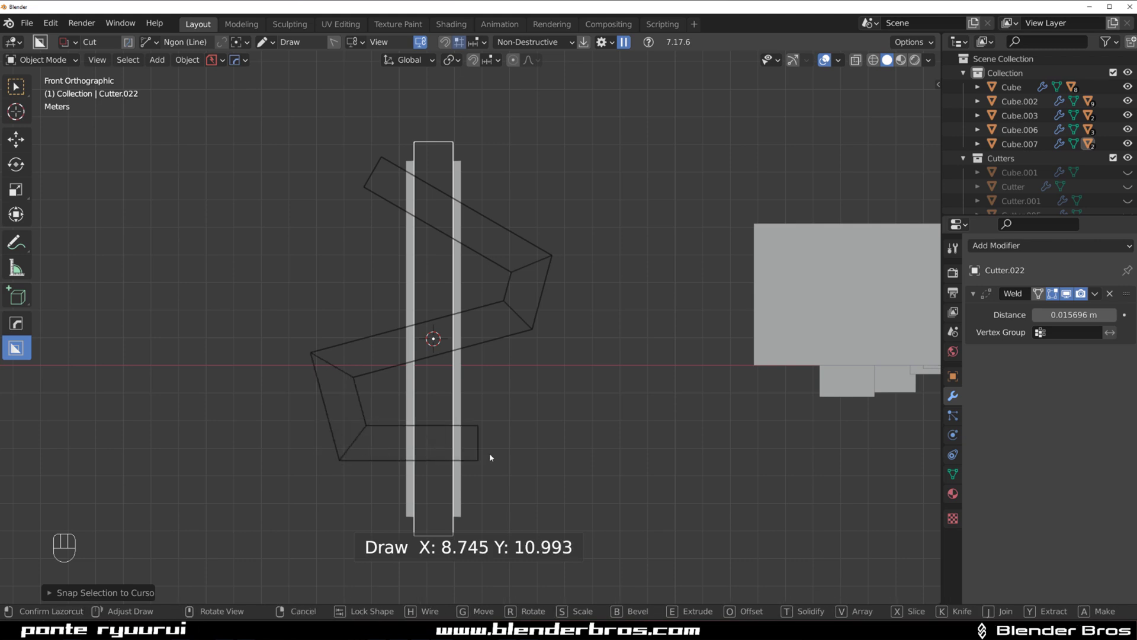
left_click(574, 506)
left_click(574, 507)
Apply the pillar's boolean with Sharpen, and add a 3-segment 30° Bevel of about 0.028 m and a Weighted Normal modifier.
middle_click_drag(511, 291, 781, 302)
middle_click_drag(576, 274, 521, 264)
left_click(452, 244)
key("q")
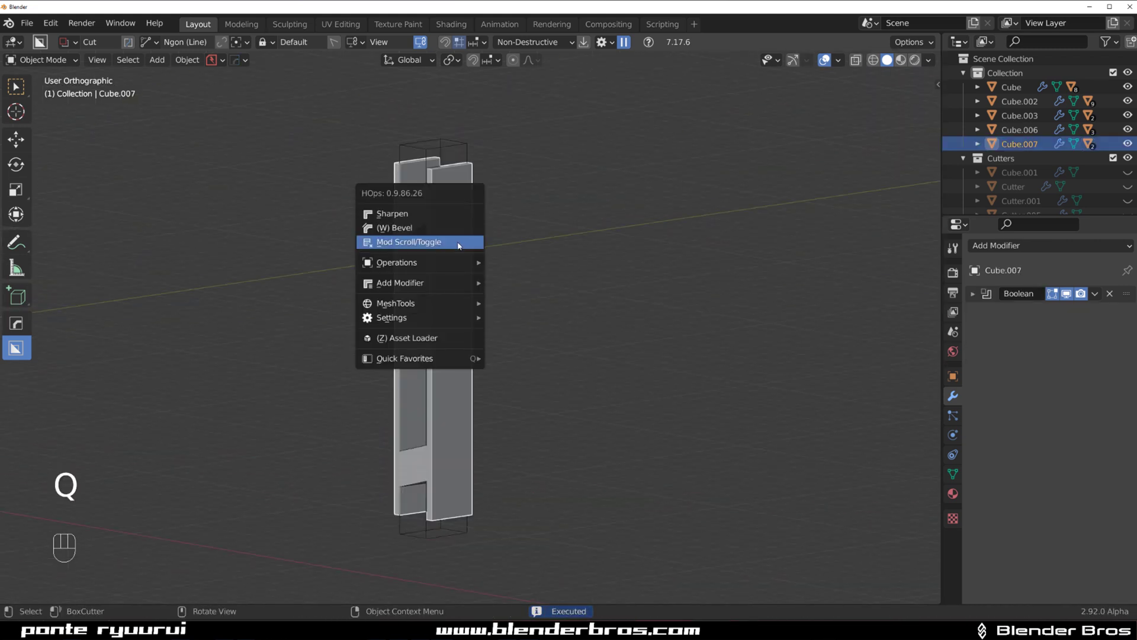
left_click(435, 218, "ctrl")
key("q")
left_click(417, 229)
key("q")
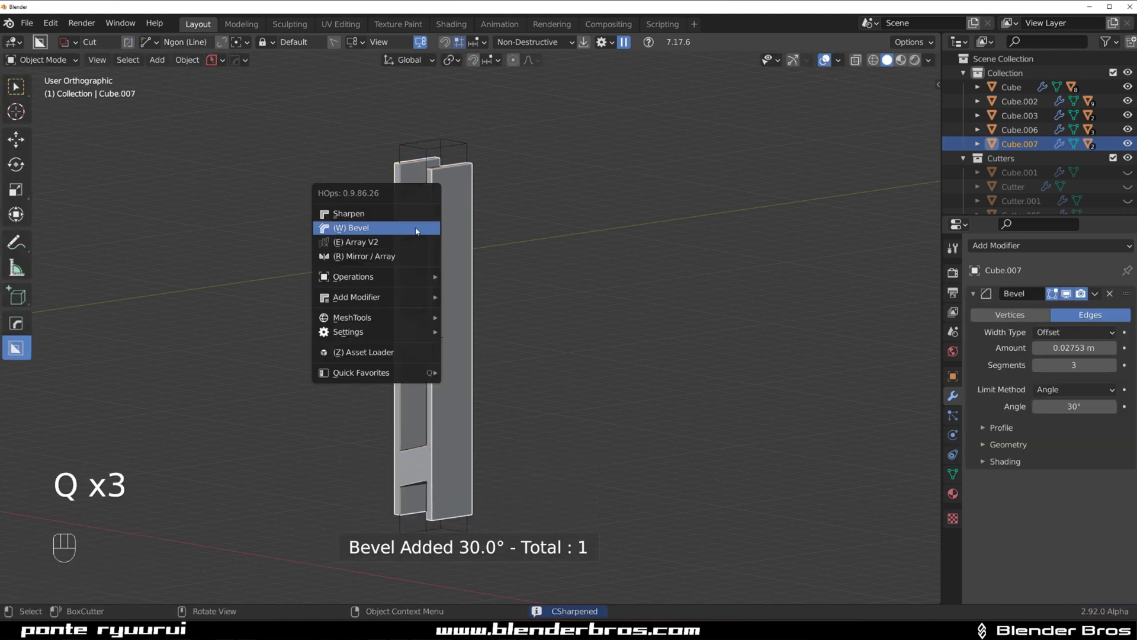
left_click(410, 216, "alt")
Isolate the pillar in local view and examine the applied mesh of its legs and rungs in Edit Mode.
scroll(411, 215, "up", 3)
middle_click_drag(396, 214, 513, 226)
key("slash")
scroll(577, 242, "up", 2)
middle_click_drag(576, 242, 521, 180)
scroll(378, 234, "up", 2)
scroll(545, 212, "down", 4)
key("Tab")
middle_click_drag(425, 254, 421, 323, "shift")
scroll(421, 323, "up", 3)
scroll(517, 345, "down", 4)
middle_click_drag(517, 344, 447, 194)
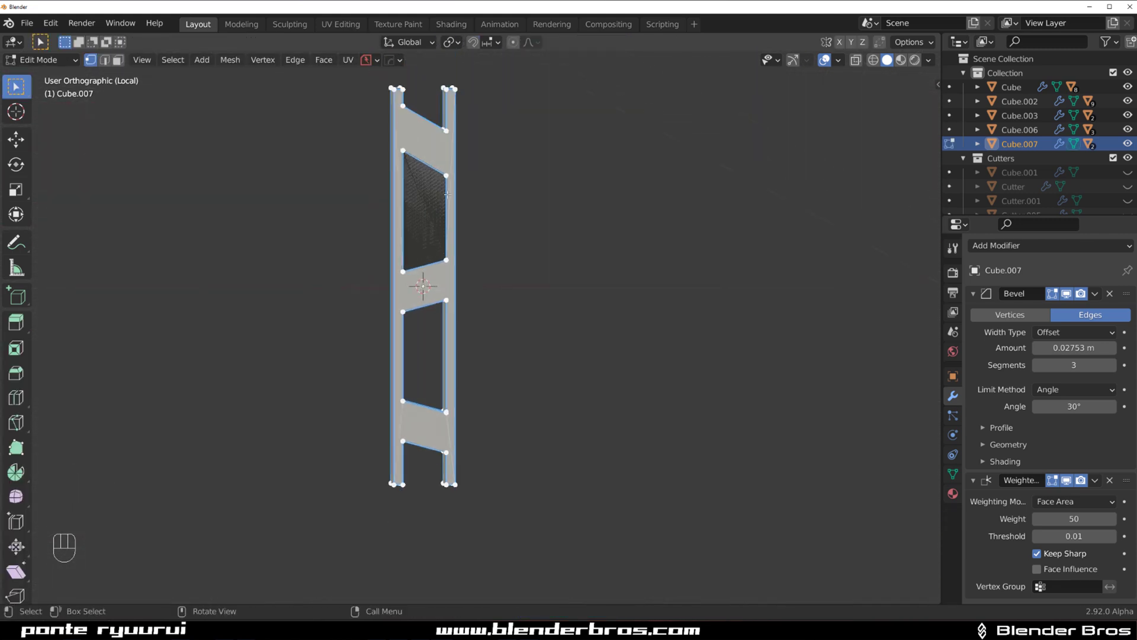
Try starting a Knife cut at the top rung, cancel it and examine the shading in the pillar's openings in Object Mode.
key("k")
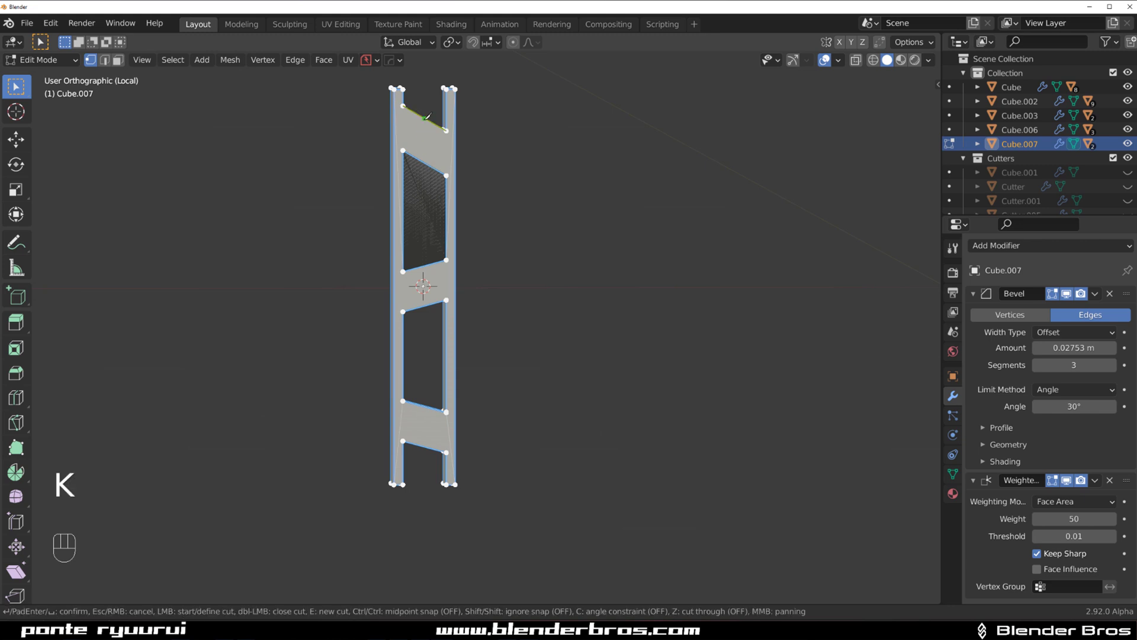
right_click(448, 299)
scroll(410, 195, "up", 1)
middle_click_drag(413, 232, 415, 385, "shift")
key("Tab")
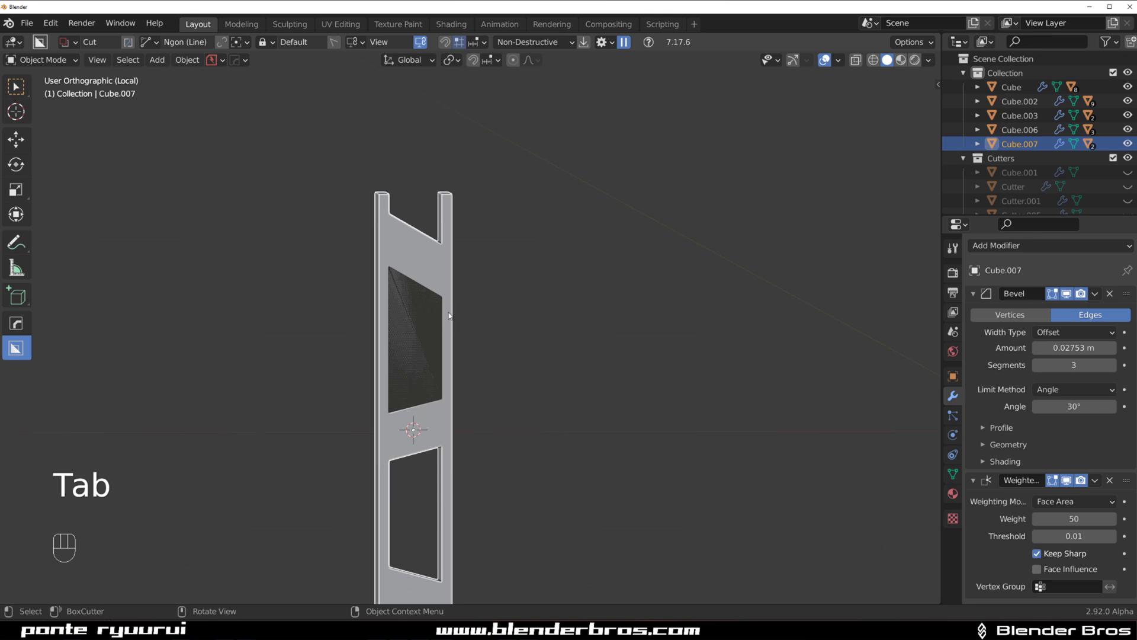
middle_click_drag(464, 295, 455, 266)
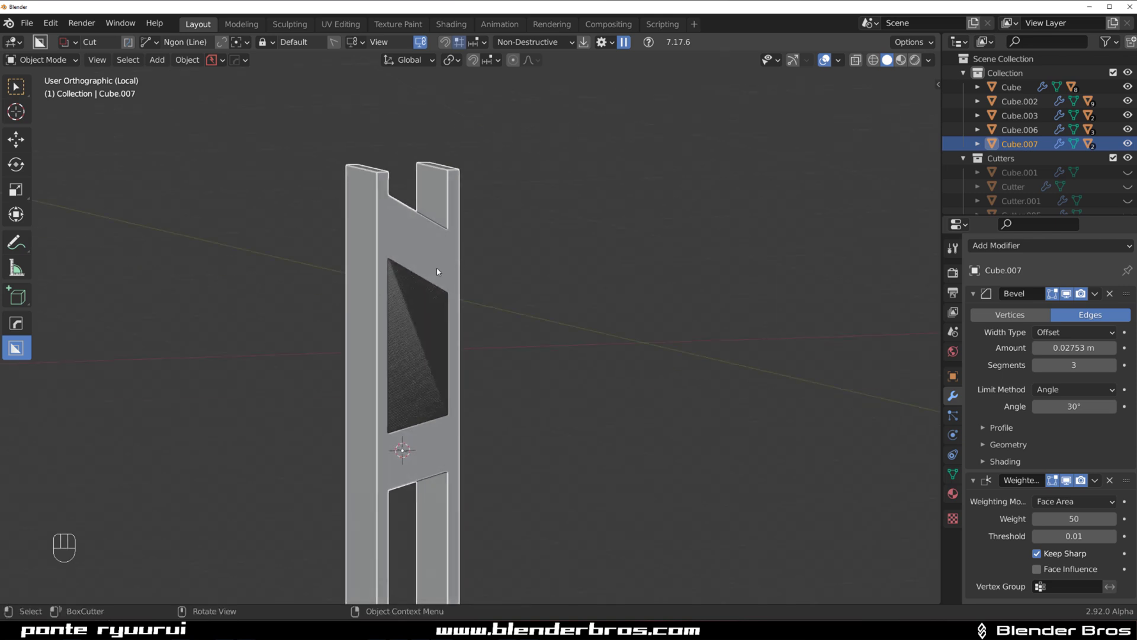
scroll(425, 266, "down", 1)
scroll(457, 300, "up", 2)
scroll(485, 326, "down", 4)
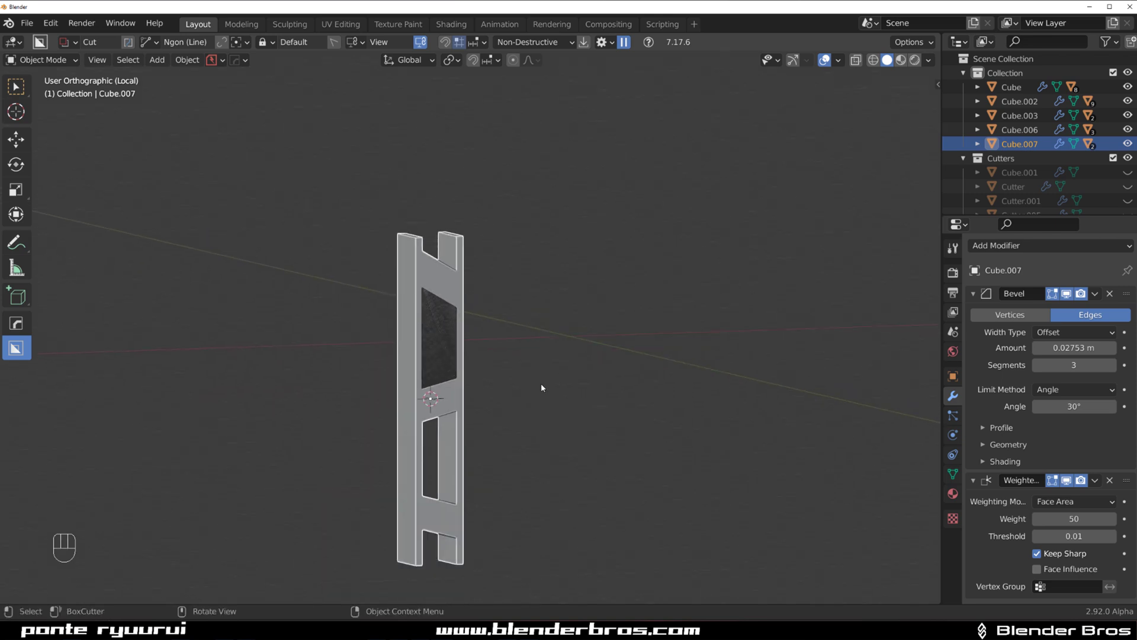
In front orthographic view, knife a vertical line down the full height of the pillar using BoxCutter's Box shape in Knife mode.
key("grave")
scroll(385, 320, "up", 2)
scroll(521, 294, "down", 3)
middle_click_drag(495, 394, 481, 288, "shift")
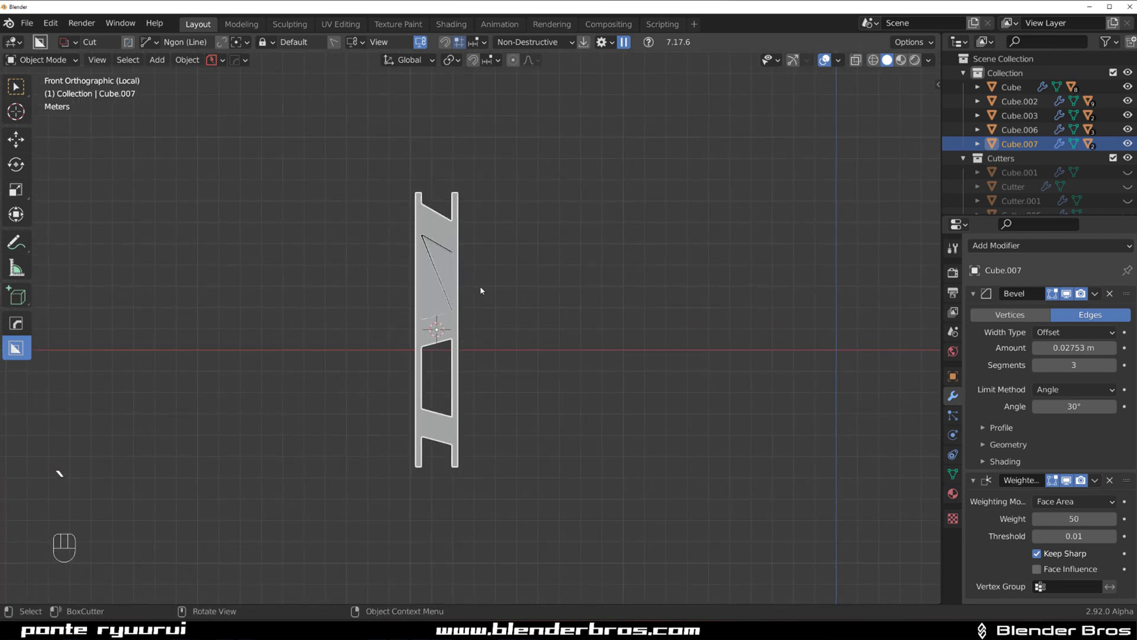
scroll(474, 282, "up", 2)
mouse_move(425, 99)
left_mouse_down()
mouse_move(452, 152)
mouse_move(543, 517)
mouse_move(530, 613)
left_mouse_up()
right_click(530, 614)
key("d")
left_click(453, 327)
scroll(468, 328, "down", 4)
left_click_drag(444, 200, 543, 470)
key("k")
scroll(513, 419, "up", 5)
Examine the knifed pillar from the side and check its topology in Edit Mode.
middle_click_drag(509, 369, 427, 372)
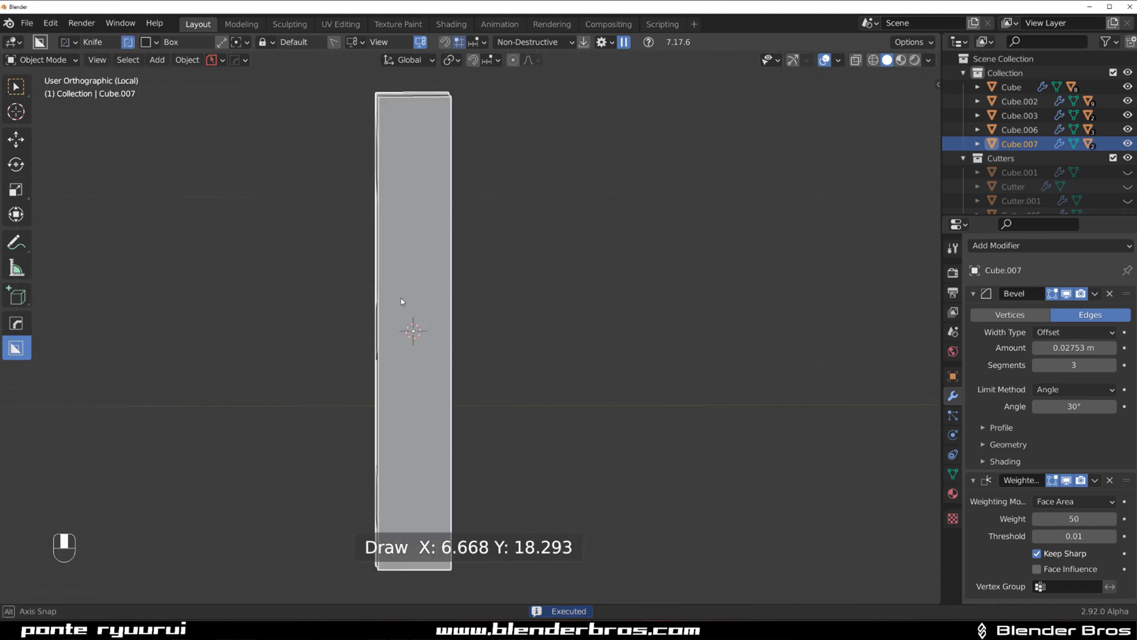
key("Tab")
middle_click_drag(414, 325, 686, 365)
key("Tab")
scroll(413, 353, "down", 7)
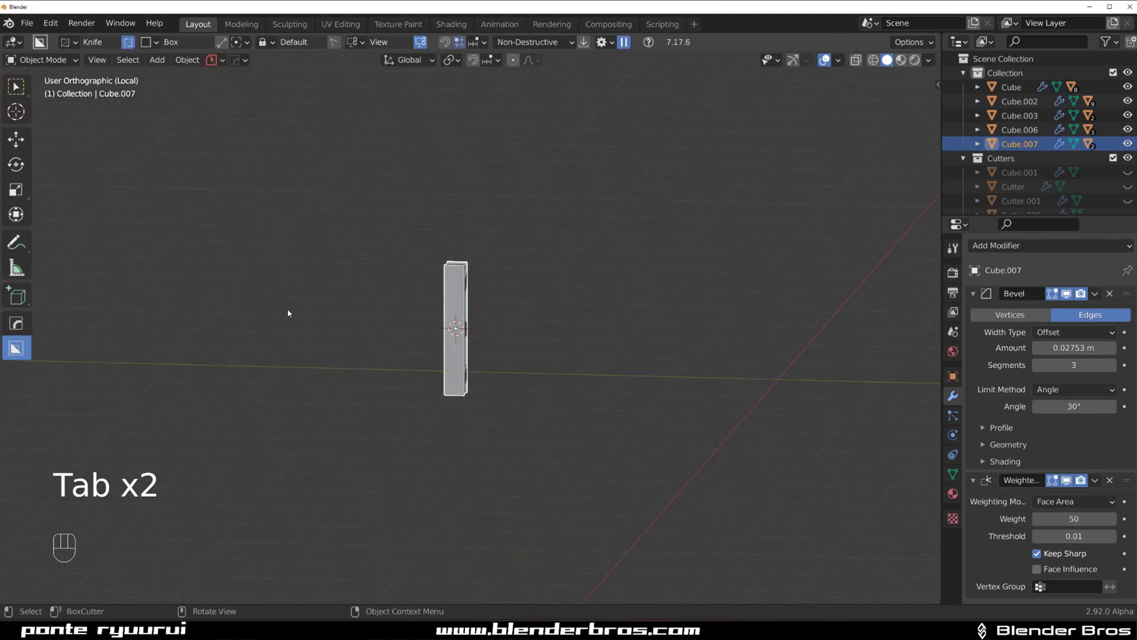
Exit local view, switch to perspective view and select the large box.
key("slash")
middle_click_drag(319, 342, 450, 315, "shift")
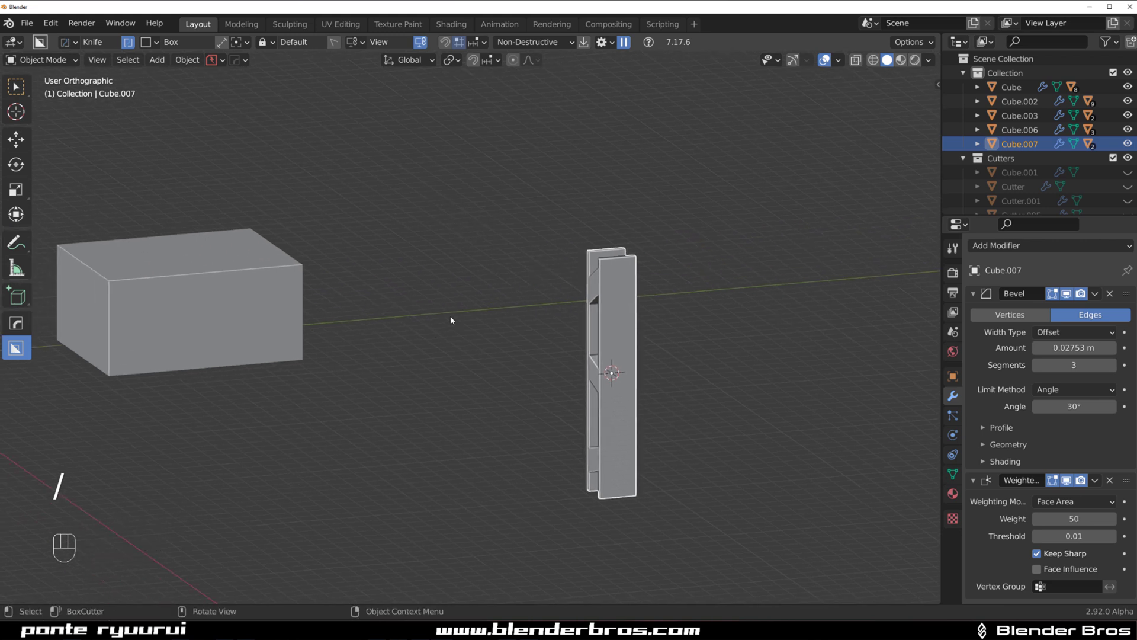
key("KP_5")
middle_click_drag(305, 216, 349, 333, "shift")
scroll(576, 333, "up", 4)
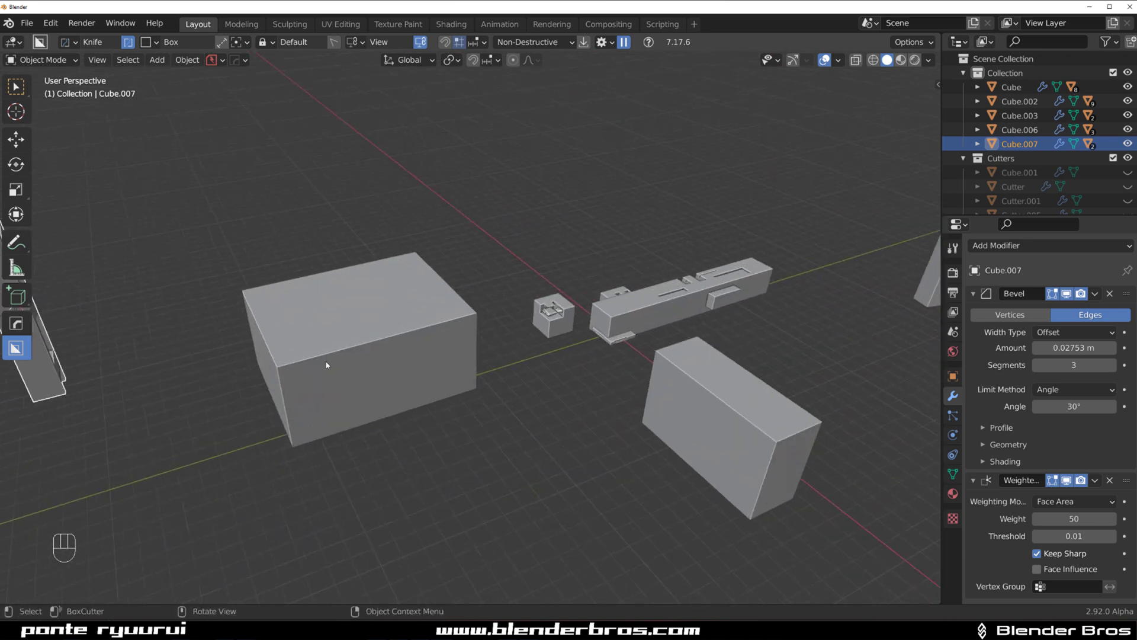
left_click(385, 353)
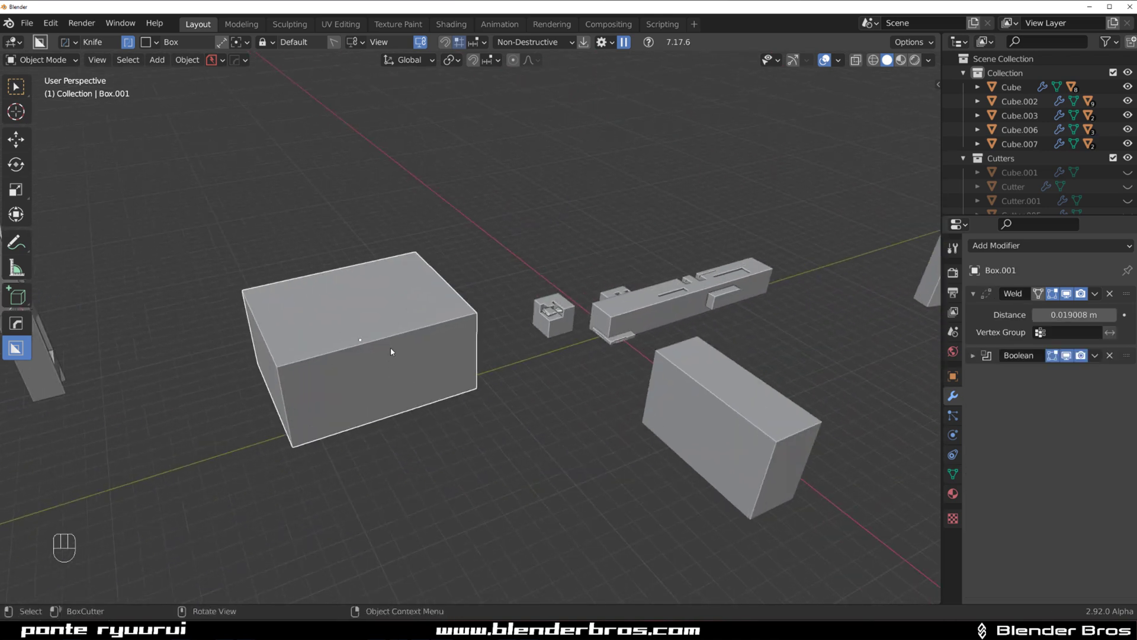
middle_click_drag(393, 353, 422, 358)
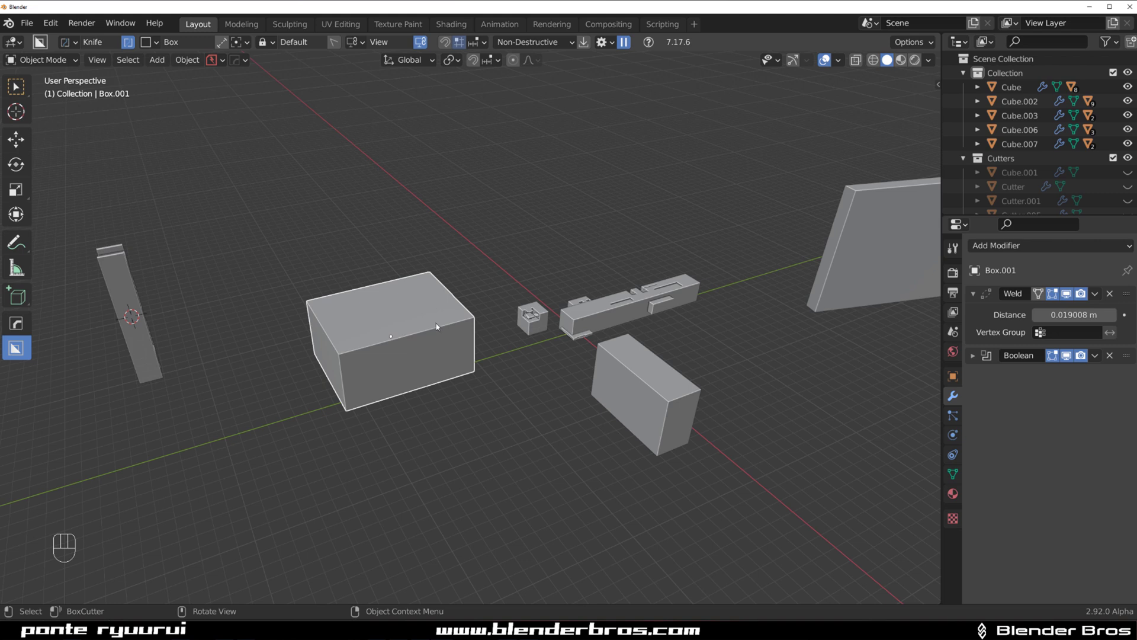
middle_click_drag(445, 314, 521, 305)
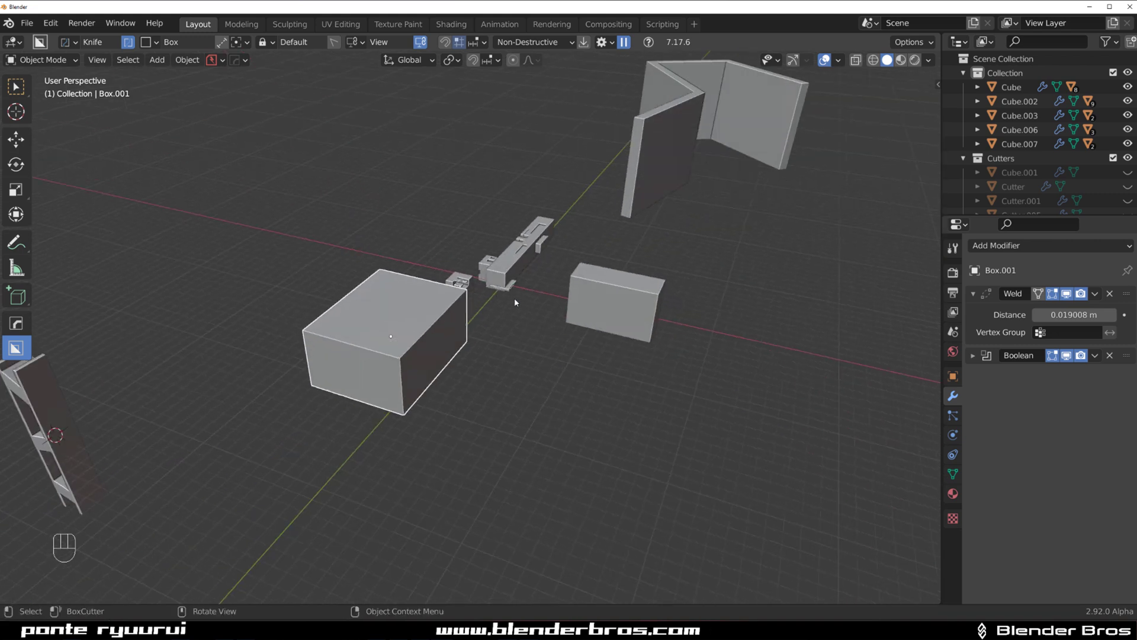
Move the smaller box from its place on the grid up into the top of the large box so both overlap.
left_click(609, 306)
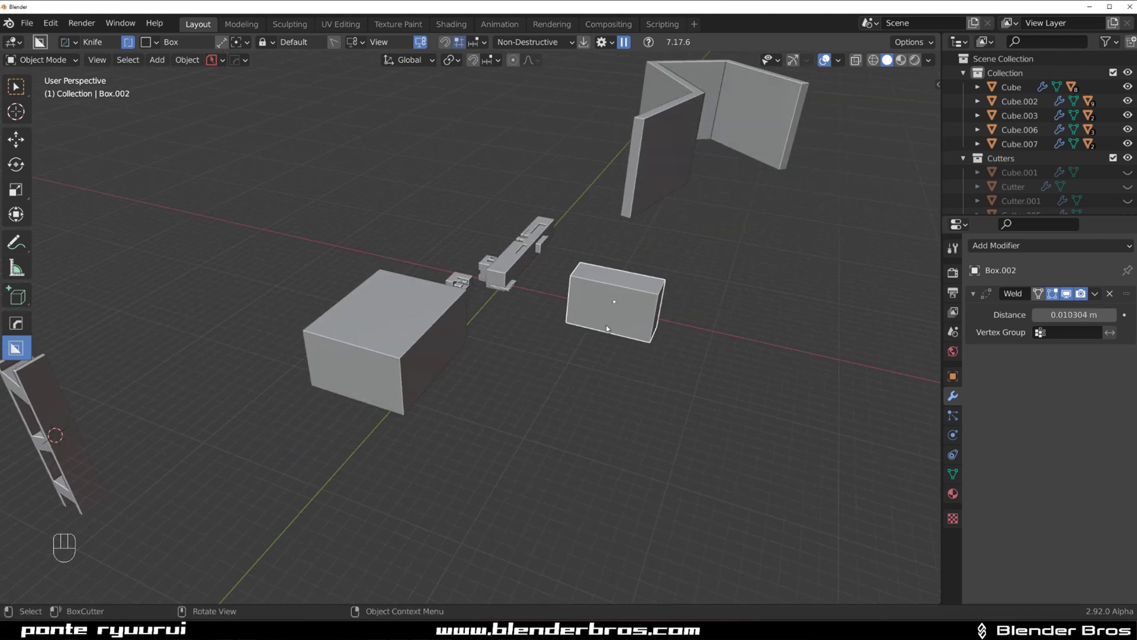
key("g")
left_click(368, 335)
middle_click_drag(369, 335, 446, 300)
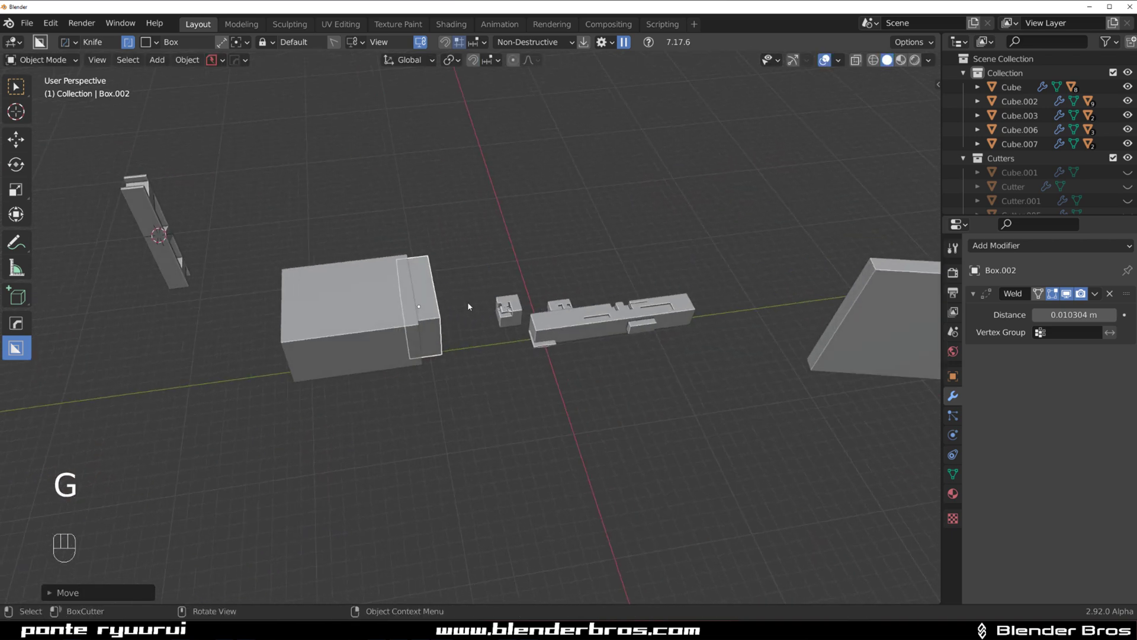
key("g")
key("g")
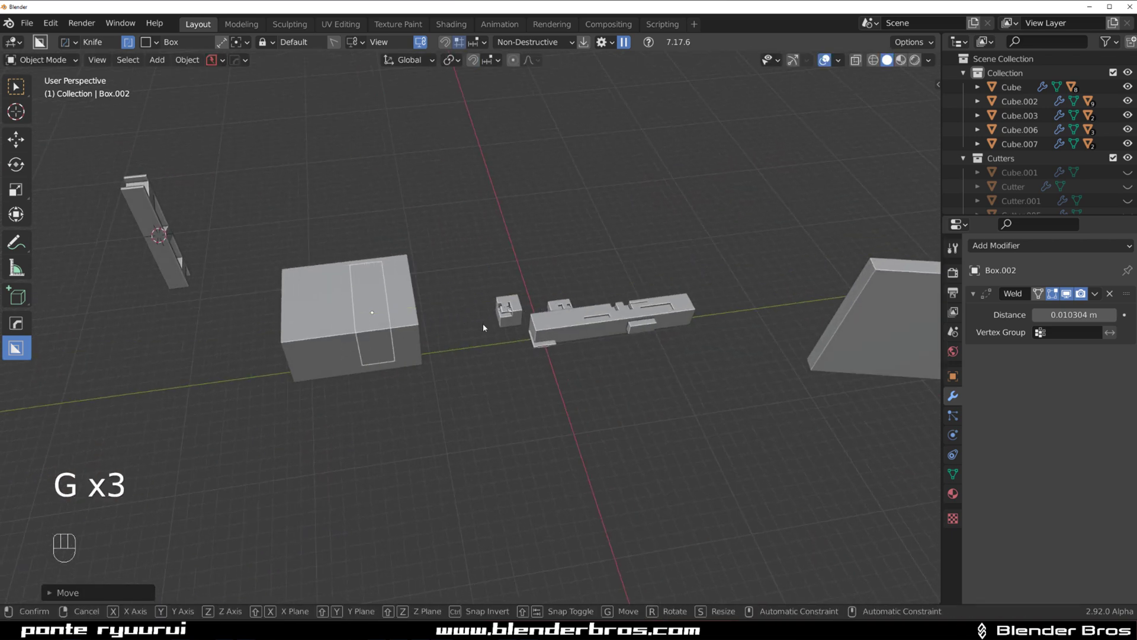
left_click(464, 273)
middle_click_drag(418, 297, 341, 244)
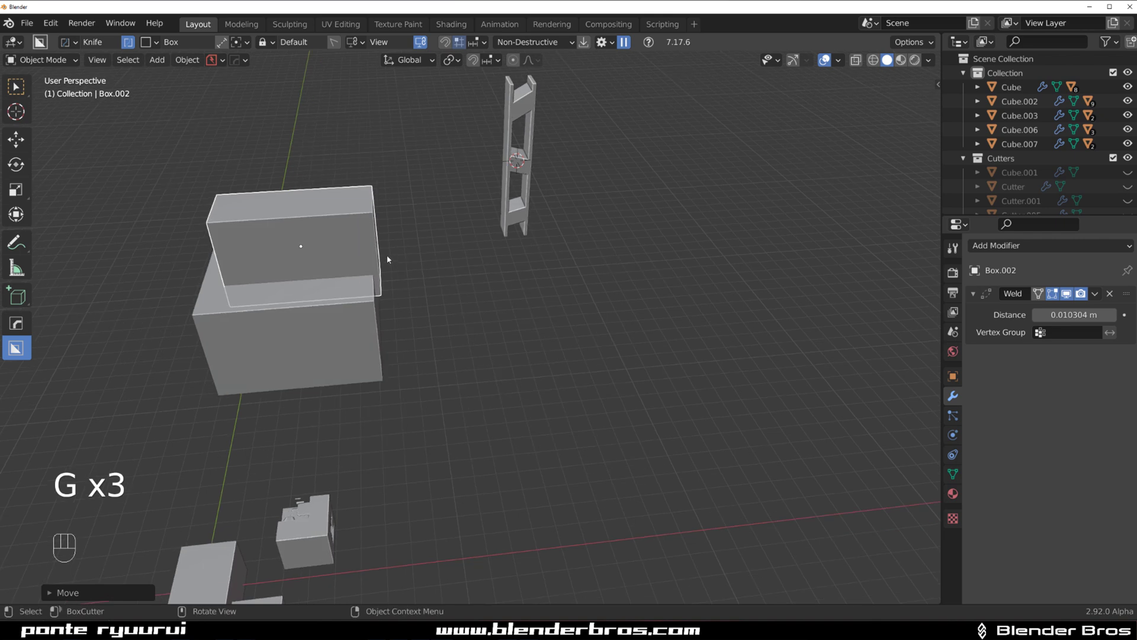
Shift the smaller box past the large box's side edge and remove its Weld modifier.
key("g")
left_click(418, 279)
scroll(419, 284, "up", 3)
key("ctrl+grave")
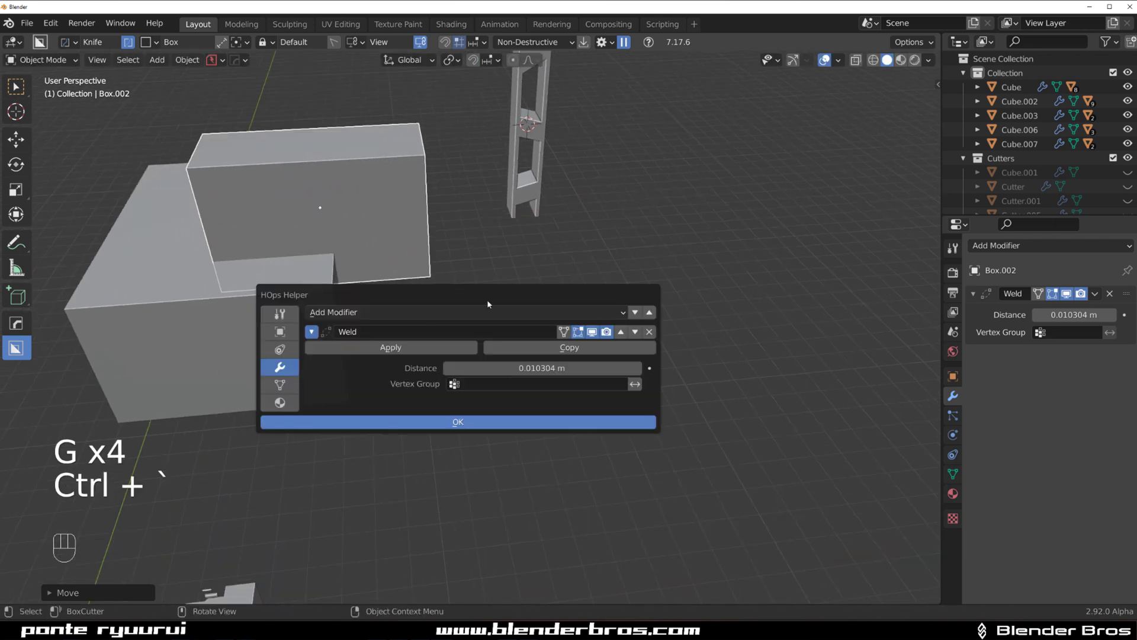
left_click(649, 331)
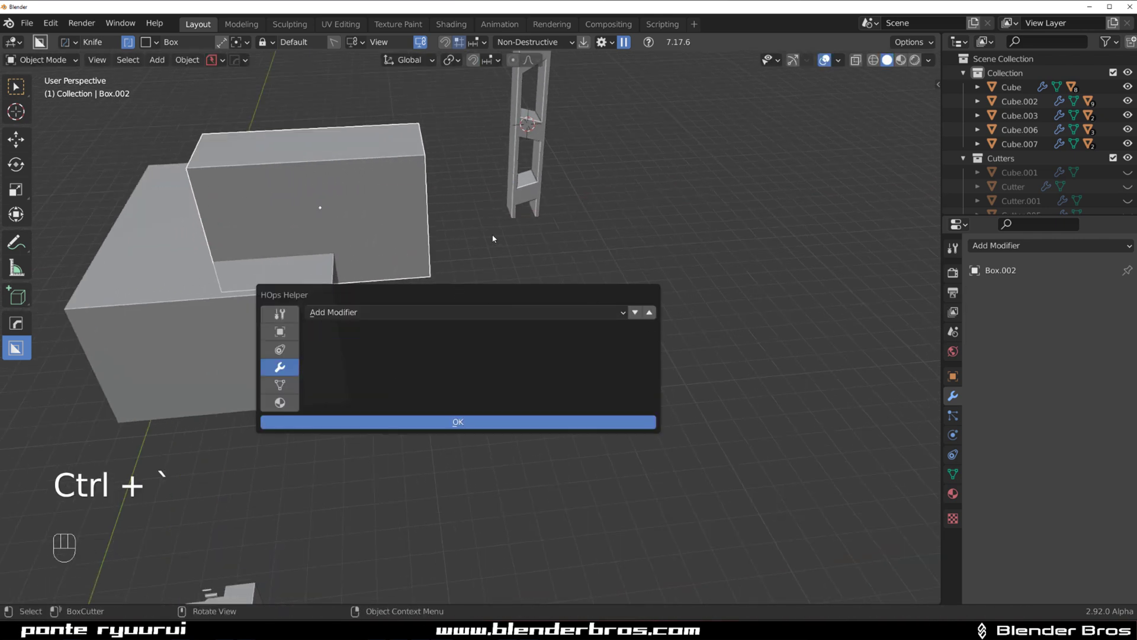
Knife the large box with the smaller box using the HardOps Knife boolean.
middle_click_drag(426, 186, 371, 354)
left_click(371, 354, "shift")
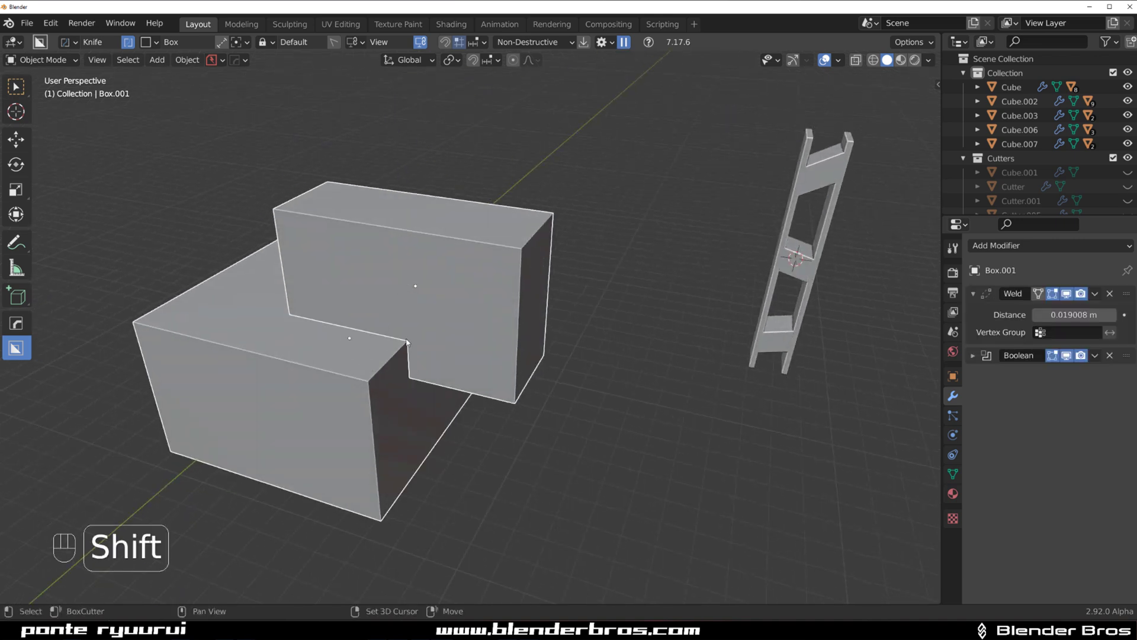
key("q")
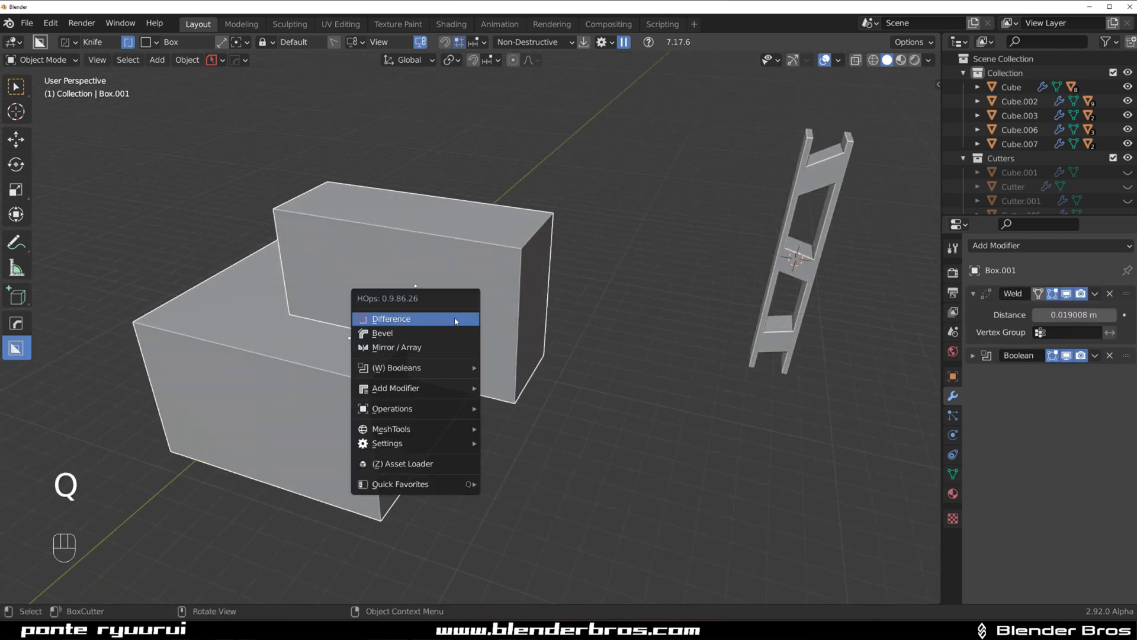
mouse_move(463, 369)
left_click(511, 451)
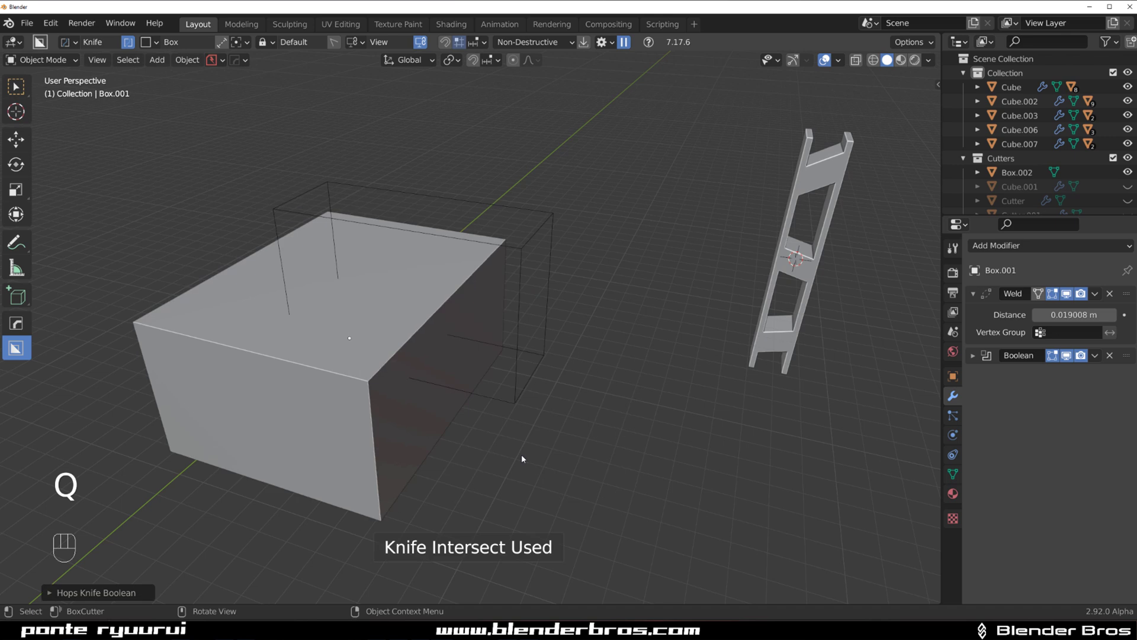
Select the knifed top and side faces of the large box in Edit Mode and raise them outward from the surface.
key("Tab")
scroll(396, 361, "up", 3)
key("Tab")
left_click(363, 287)
left_click(440, 329, "shift")
left_click(399, 333)
left_click(363, 308, "shift")
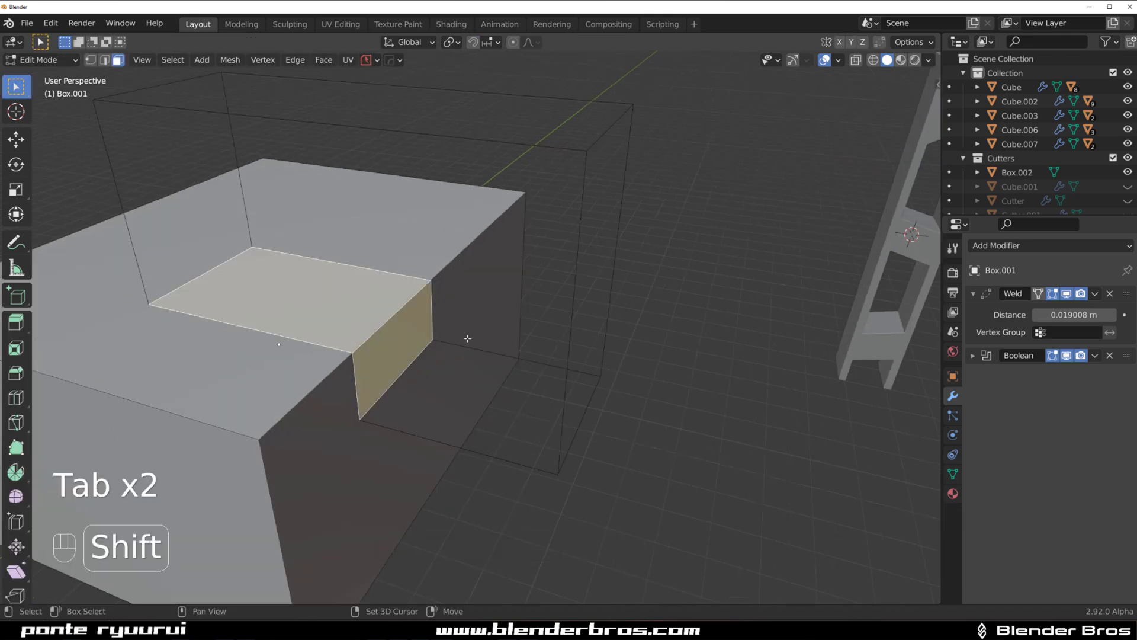
key("q")
left_click(495, 439, "alt")
left_click(665, 436)
Leave Edit Mode and add a HardOps bevel to the large box with 3 segments and a width of 0.0388 m.
key("Tab")
scroll(526, 292, "down", 4)
middle_click_drag(526, 292, 431, 293)
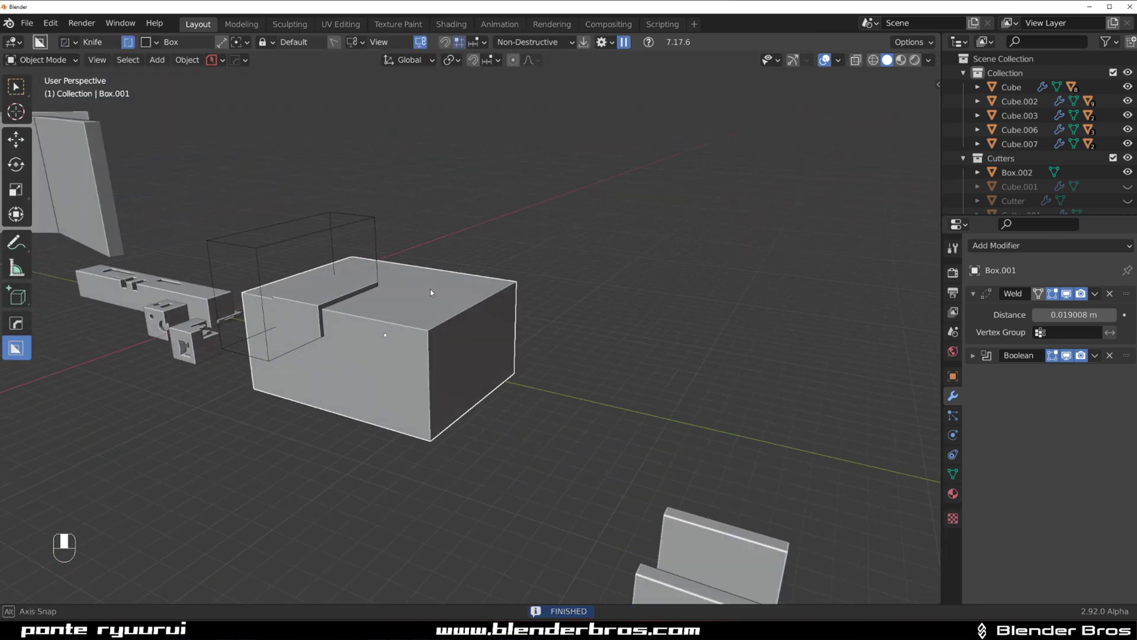
scroll(431, 293, "up", 3)
middle_click_drag(249, 315, 797, 232, "shift")
scroll(678, 258, "down", 1)
scroll(736, 301, "up", 2)
middle_click_drag(737, 301, 474, 340, "shift")
middle_click_drag(554, 349, 628, 306)
scroll(424, 332, "up", 2)
key("q")
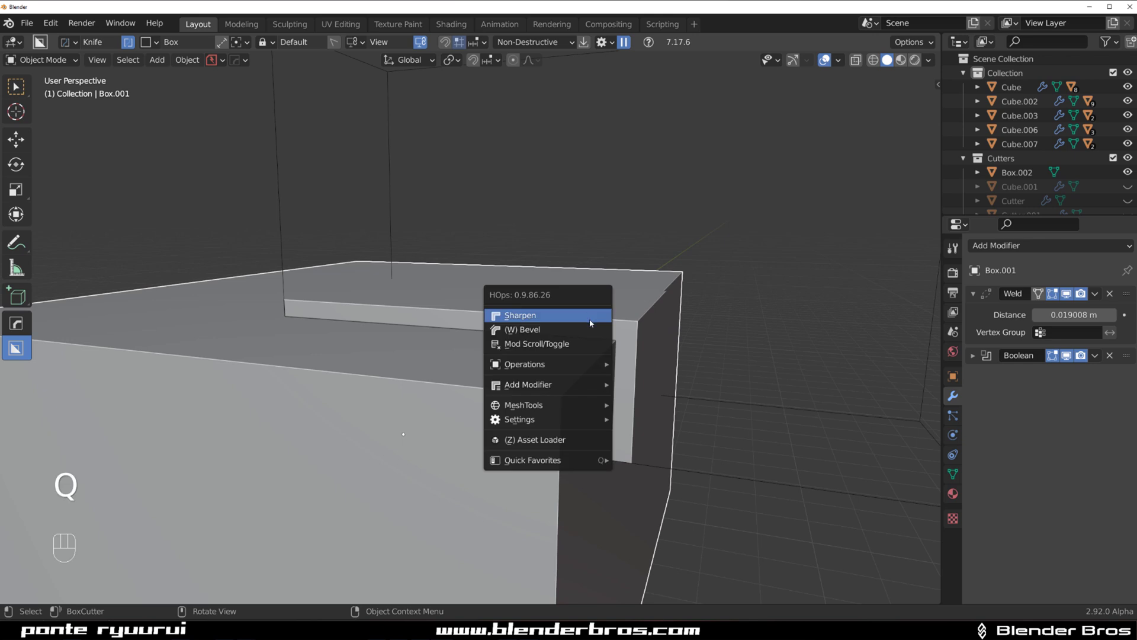
left_click(590, 324)
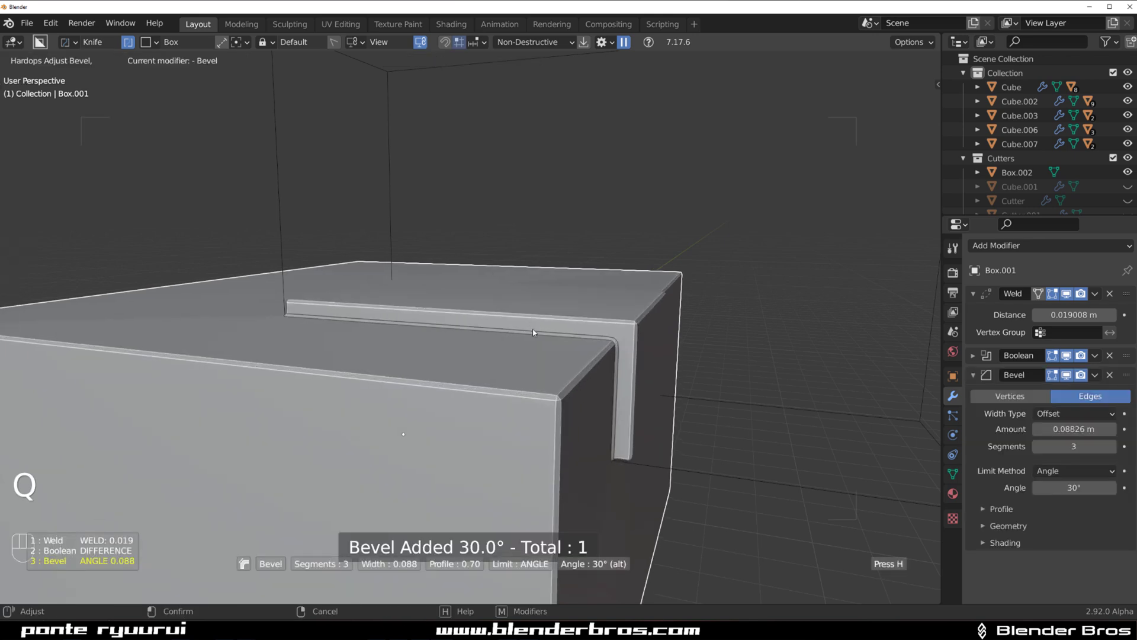
left_click(566, 338)
Apply HardOps Sharpen to the beveled large box.
key("q")
left_click(582, 317)
scroll(455, 317, "down", 8)
middle_click_drag(581, 315, 557, 297)
scroll(533, 218, "up", 2)
middle_click_drag(513, 279, 426, 393, "shift")
middle_click_drag(427, 393, 503, 308)
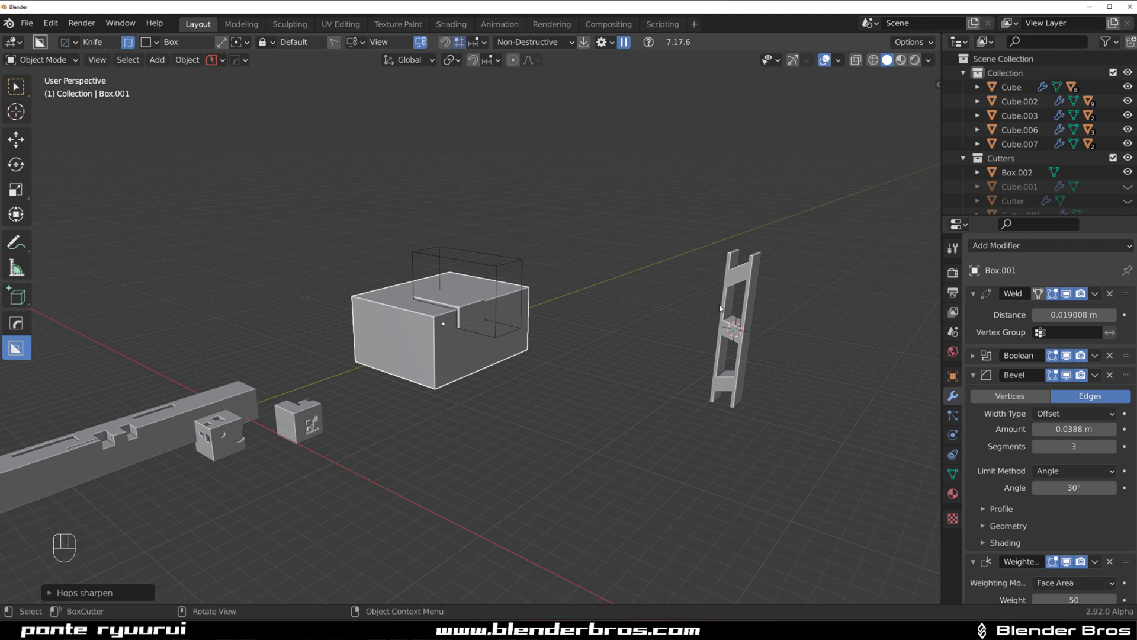
scroll(404, 338, "down", 2)
middle_click_drag(404, 337, 621, 298, "shift")
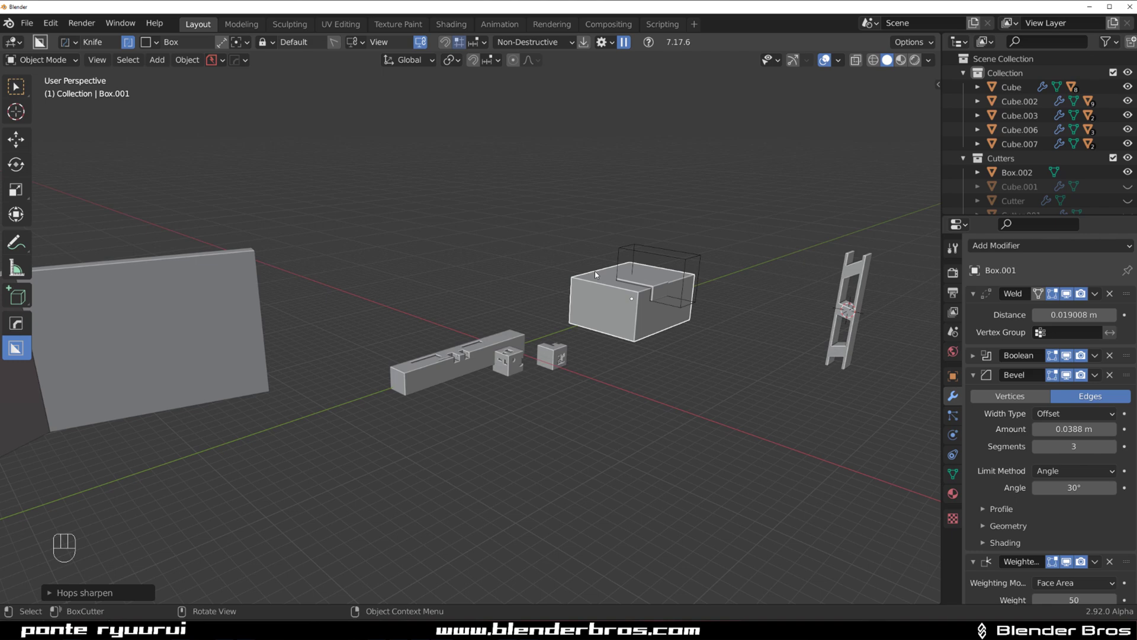
middle_click_drag(609, 264, 444, 307, "shift")
scroll(444, 307, "up", 5)
middle_click_drag(545, 340, 151, 323)
middle_click_drag(361, 335, 492, 248, "shift")
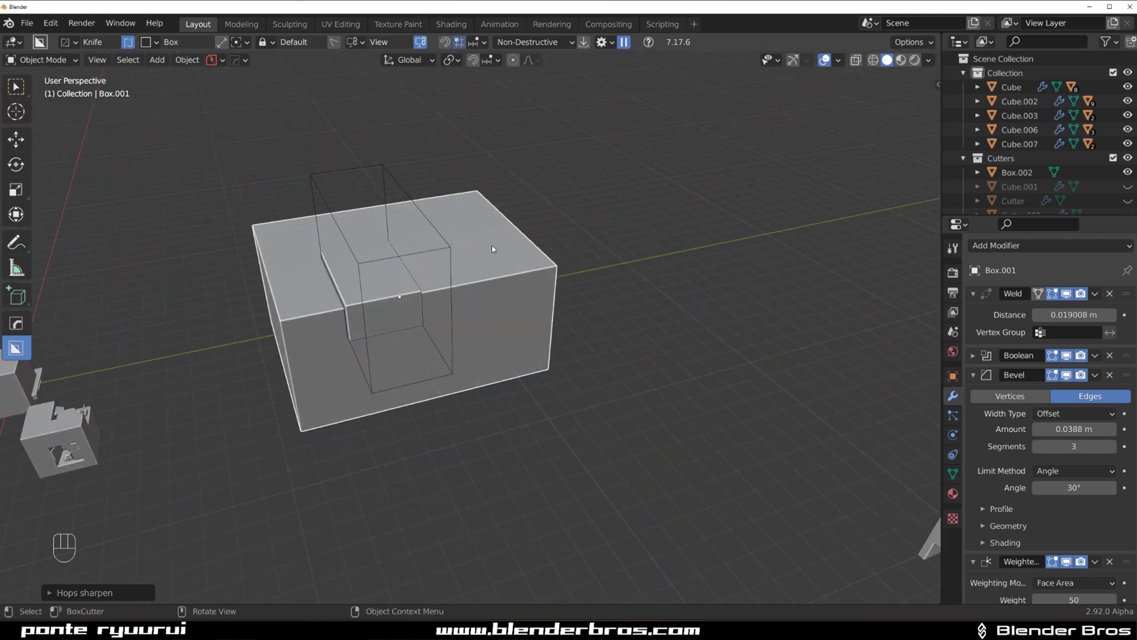
middle_click_drag(525, 271, 406, 289)
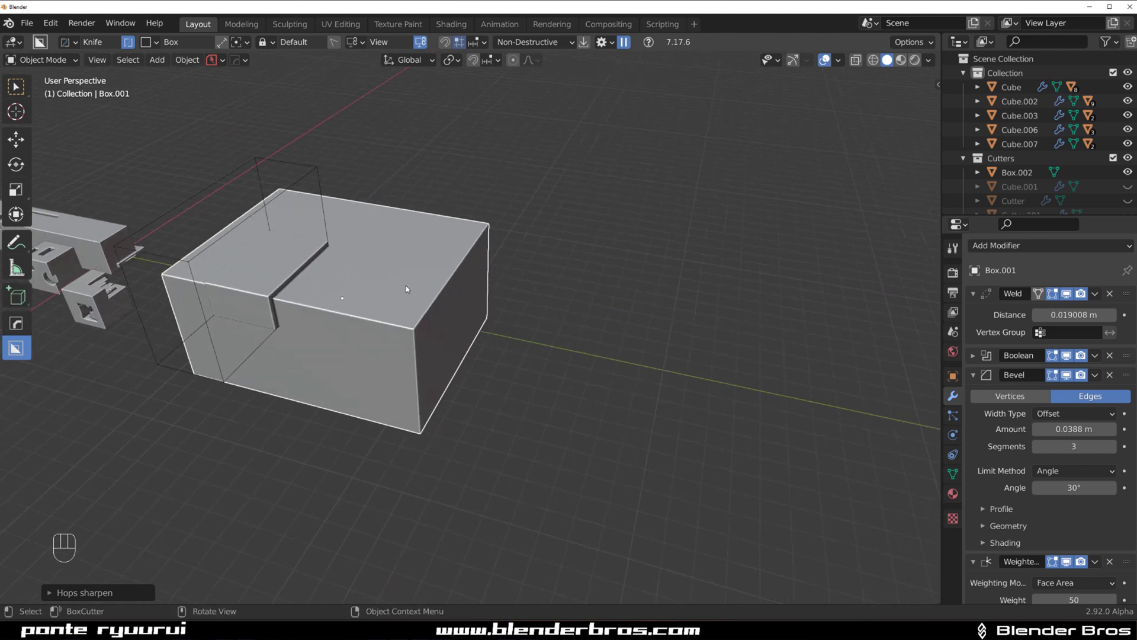
scroll(406, 289, "down", 2)
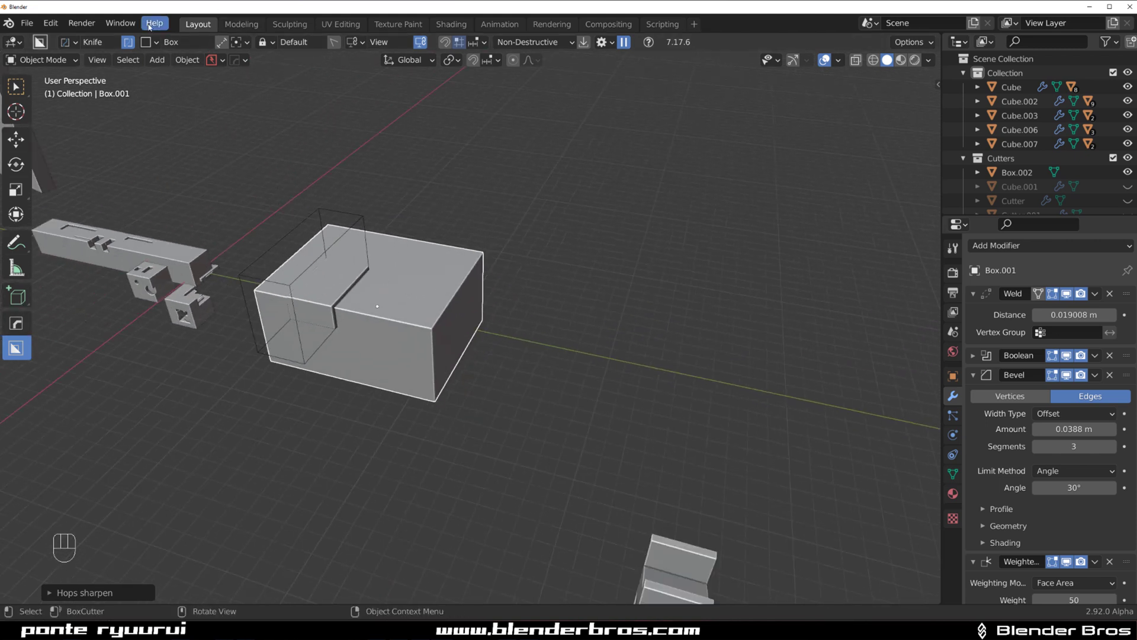
Disable the BoxCutter add-on in the preferences by filtering the add-ons with "box", and try to activate its tool.
left_click(81, 23)
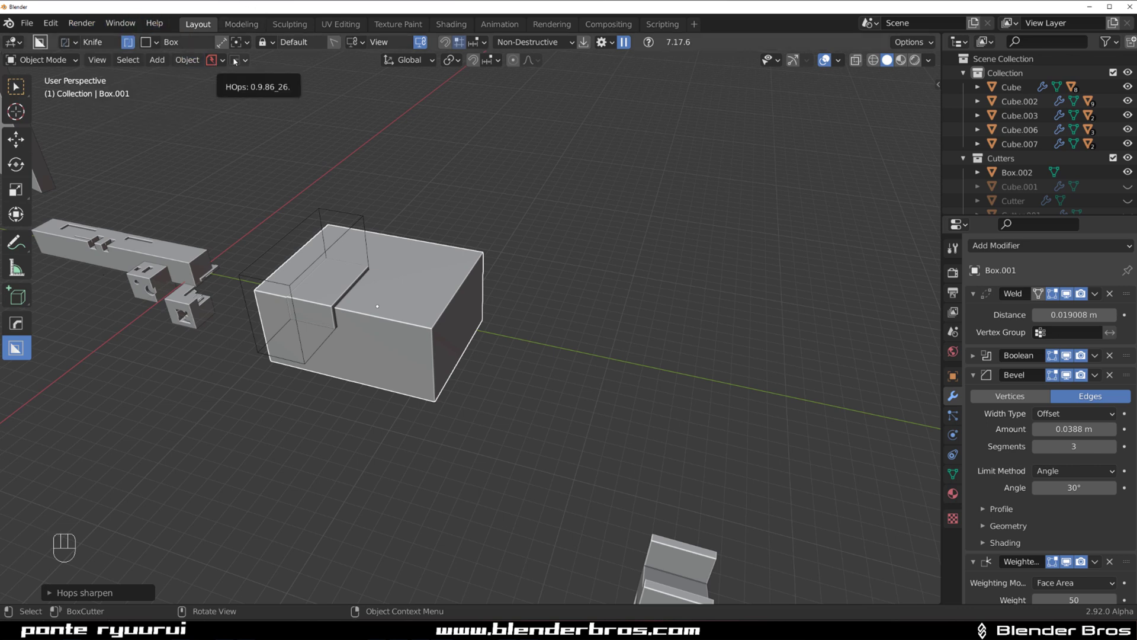
left_click(62, 25)
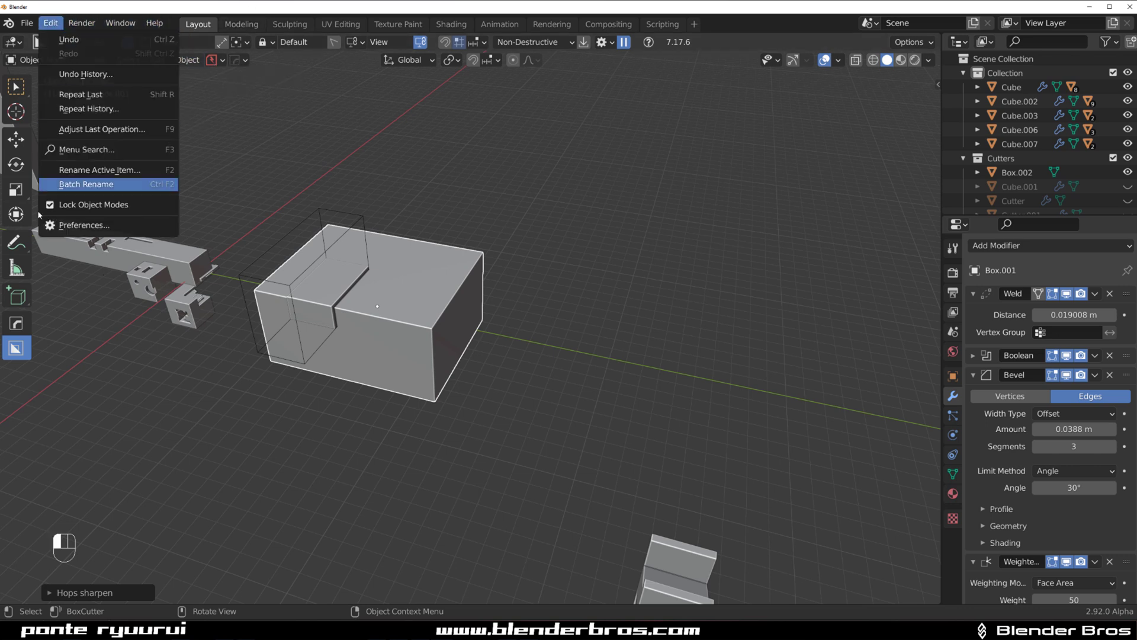
left_click(73, 228)
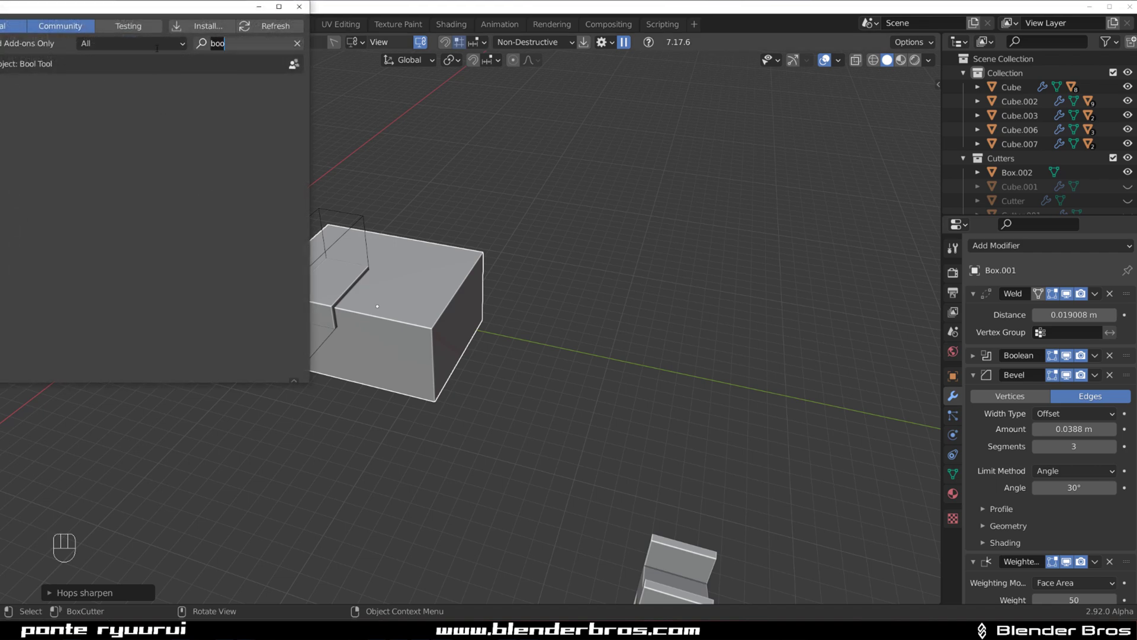
key("BackSpace")
type("x")
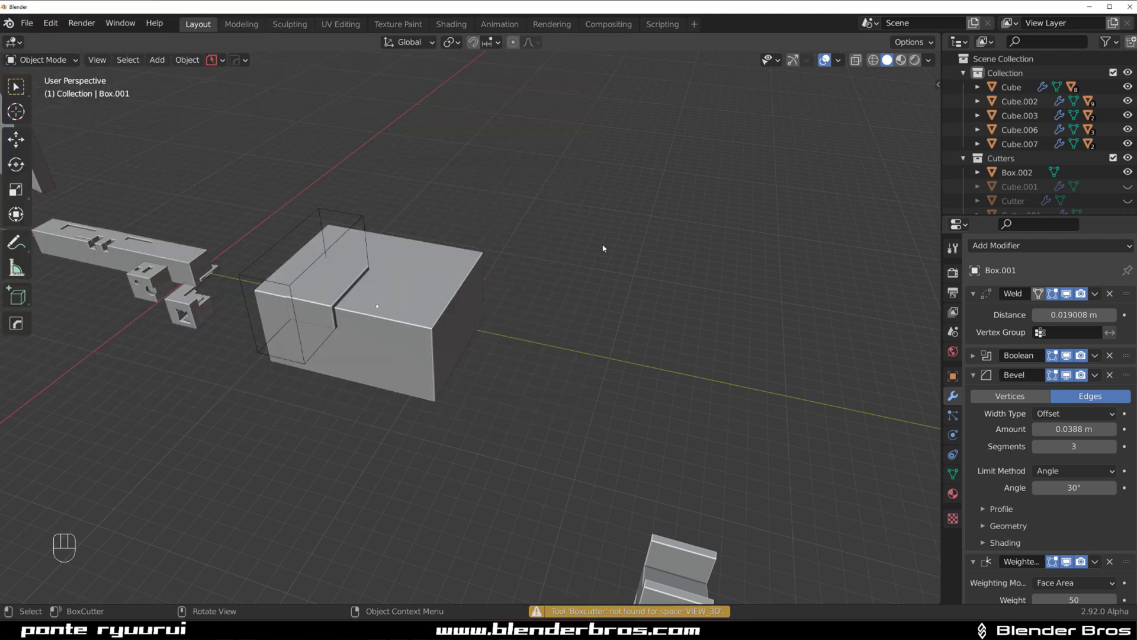
key("alt+w")
Add a new mesh cube to the scene.
left_click(407, 310)
middle_click_drag(463, 249, 544, 229, "shift")
scroll(544, 229, "up", 3)
middle_click_drag(635, 203, 599, 208, "shift")
scroll(525, 302, "down", 5)
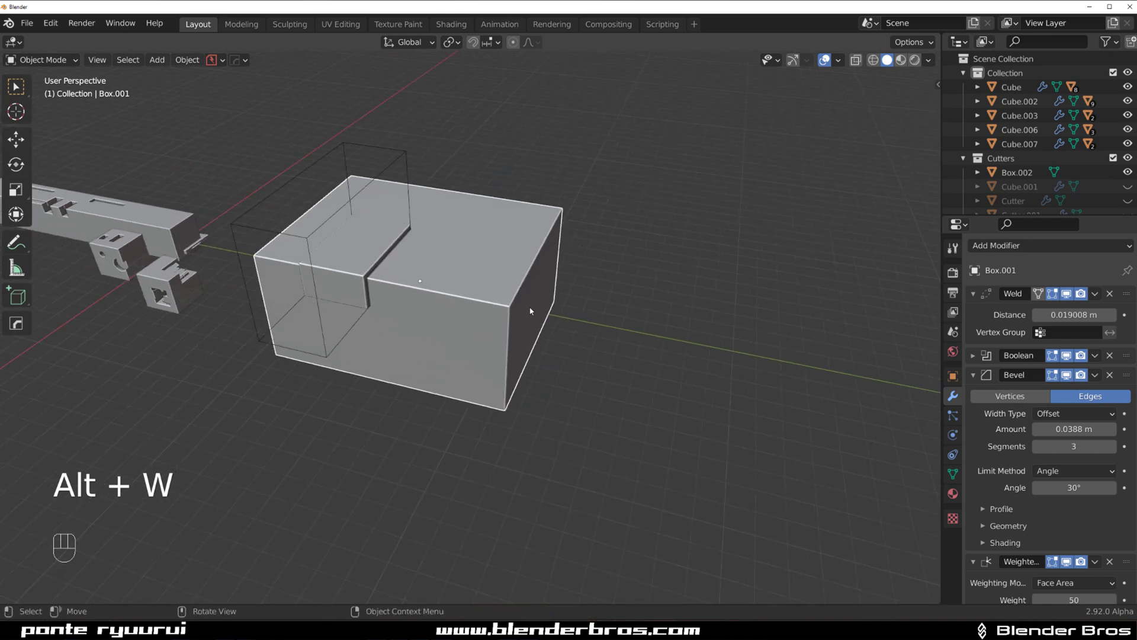
key("shift+a")
mouse_move(485, 291)
left_click(519, 333)
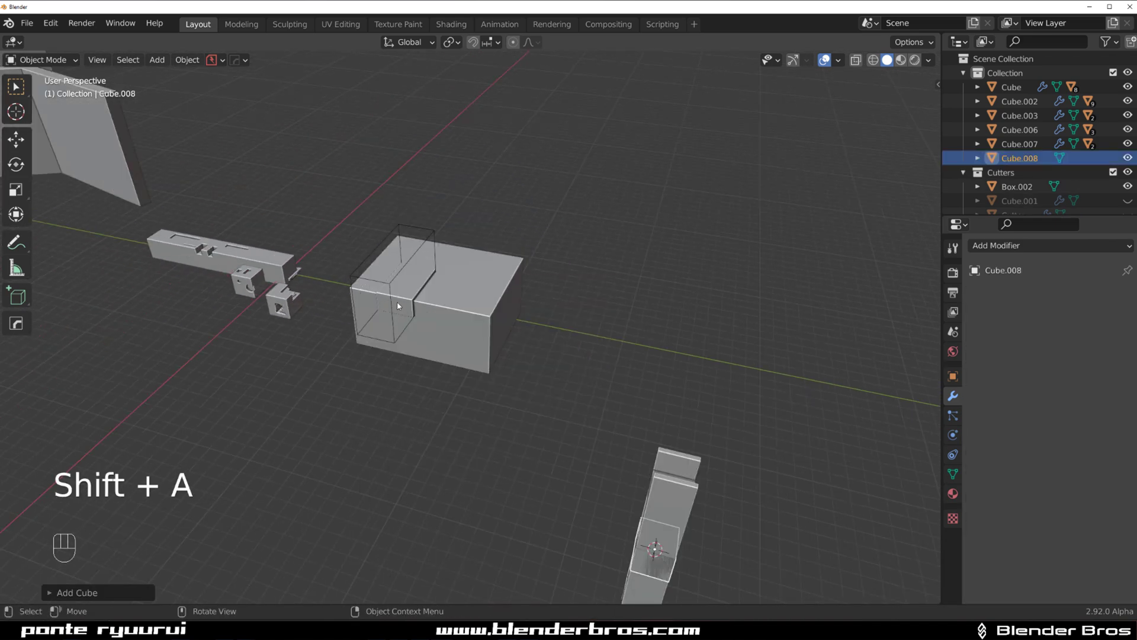
Try to bring the new cube over to the large box with free moves.
scroll(398, 303, "down", 2)
key("g")
left_click(269, 103)
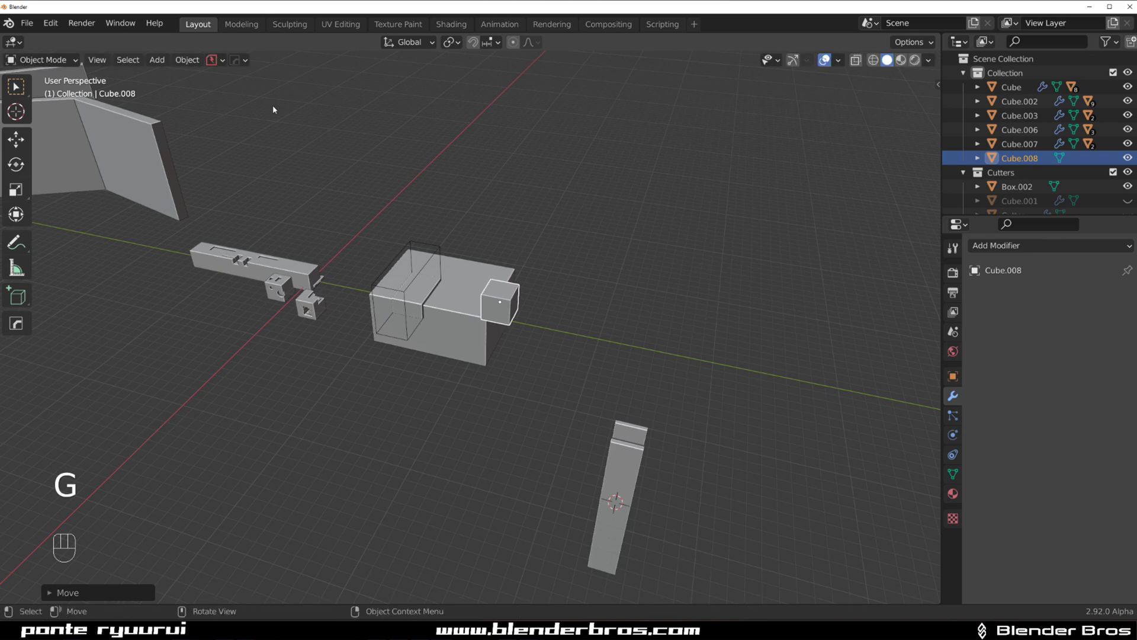
scroll(545, 208, "up", 7)
middle_click_drag(702, 184, 826, 157)
scroll(826, 157, "down", 6)
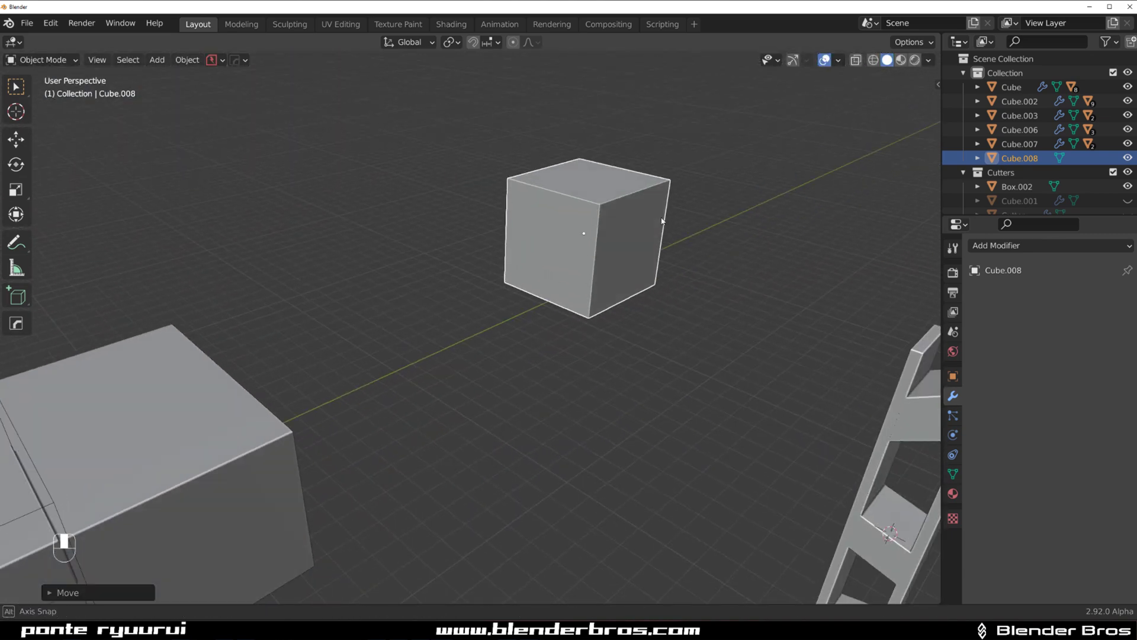
key("g")
left_click(261, 376)
middle_click_drag(261, 375, 217, 402)
key("Tab")
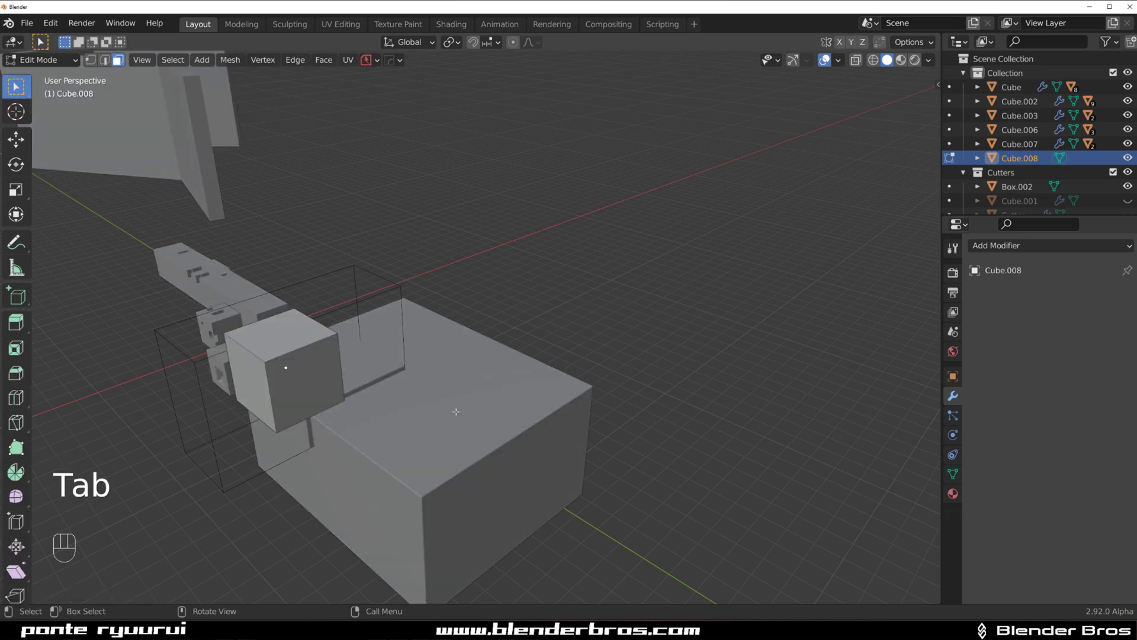
key("Tab")
Snap the 3D cursor to the large box's origin and the new cube to the cursor.
left_click(468, 425)
key("Tab")
key("shift+s")
left_click(392, 375)
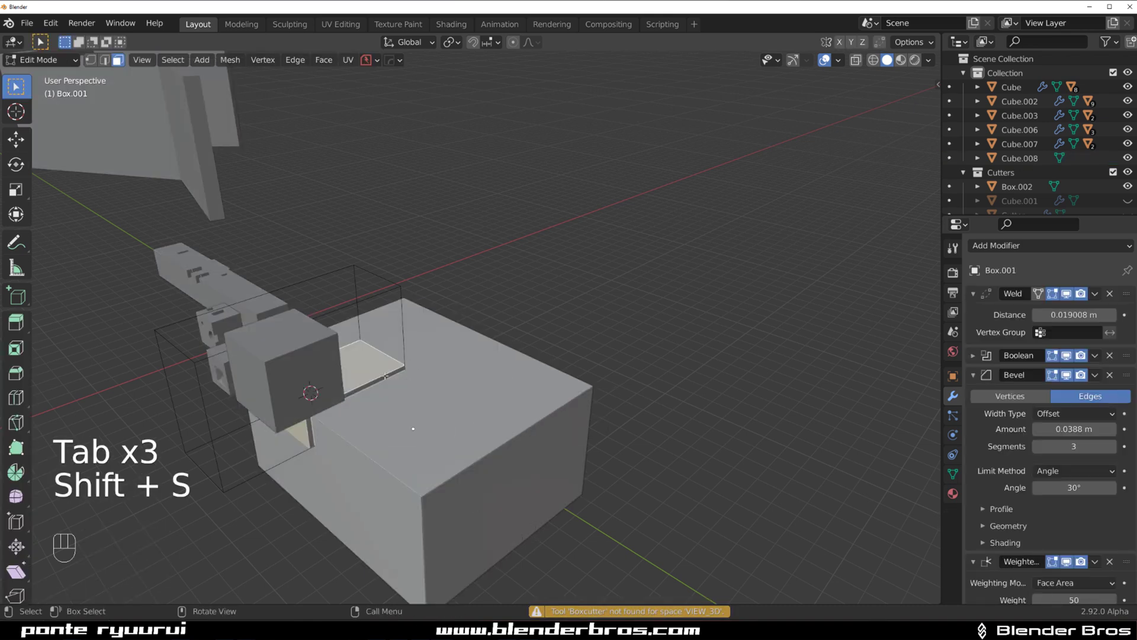
key("Tab")
key("shift+s")
left_click(304, 383)
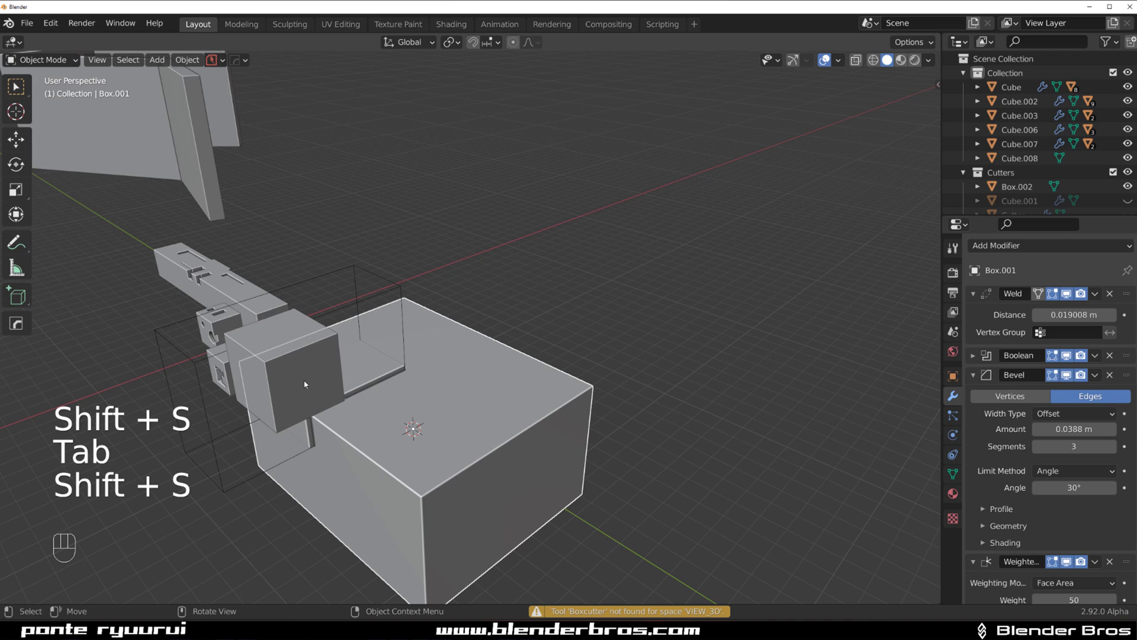
left_click(305, 384)
key("shift+s")
left_click(560, 273)
Move the cube along the Y axis until it pokes out of the large box's end face.
scroll(533, 381, "down", 1)
middle_click_drag(533, 381, 581, 410)
key("g")
key("y")
left_click(701, 414)
Raise the cube along the Z axis so it overlaps the upper edge of the large box's end face.
middle_click_drag(693, 412, 468, 344)
scroll(543, 396, "up", 2)
middle_click_drag(468, 344, 424, 323, "shift")
middle_click_drag(439, 373, 473, 392)
key("g")
key("z")
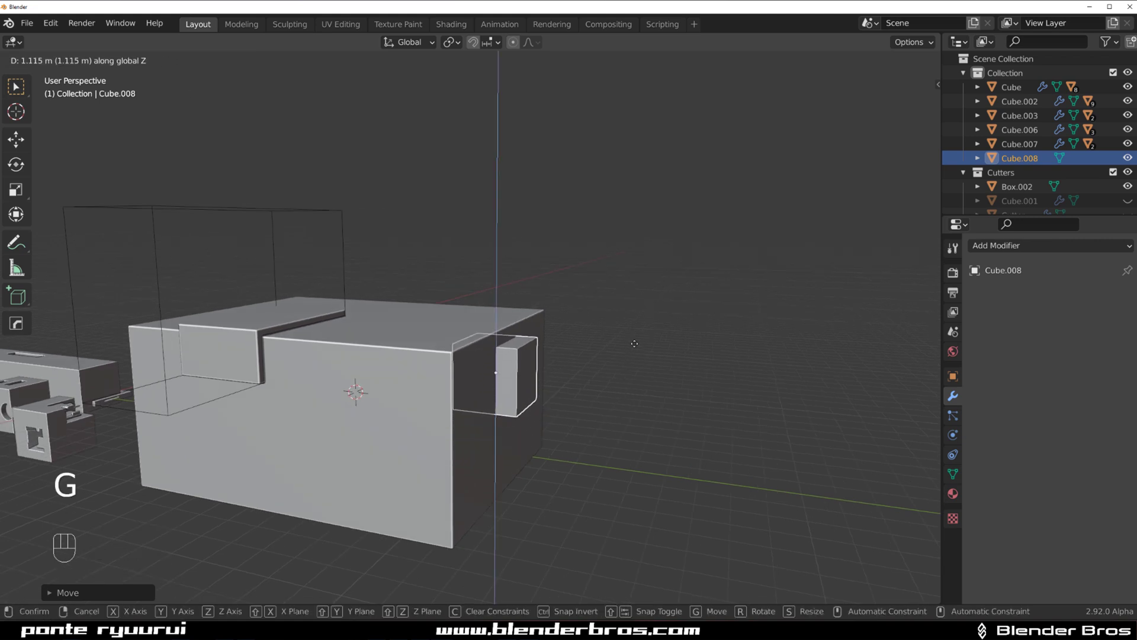
left_click(635, 302)
scroll(513, 300, "up", 3)
middle_click_drag(513, 301, 506, 267, "shift")
middle_click_drag(506, 268, 438, 337)
Cut the cube out of the large box's end edge with the HardOps Difference boolean.
left_click(414, 385, "shift")
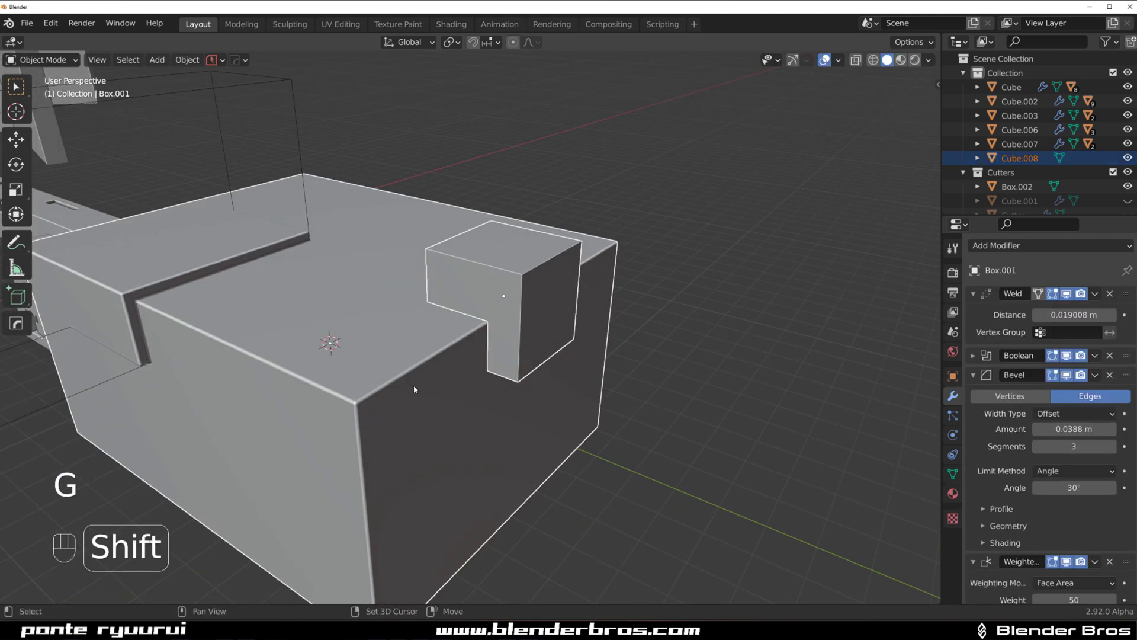
key("q")
mouse_move(468, 394)
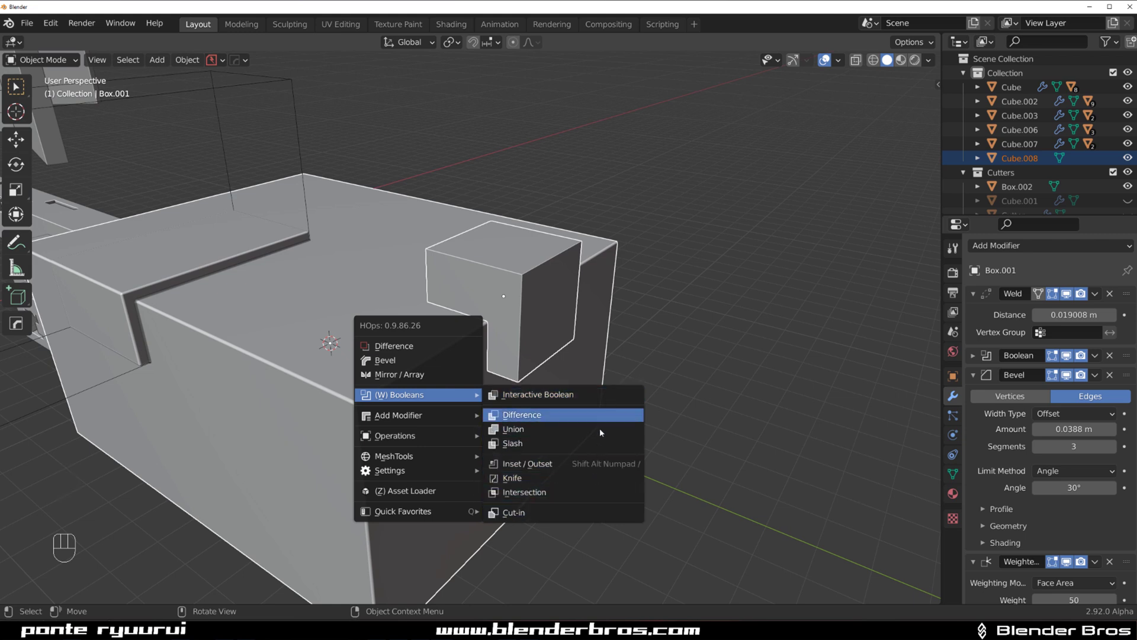
key("Escape")
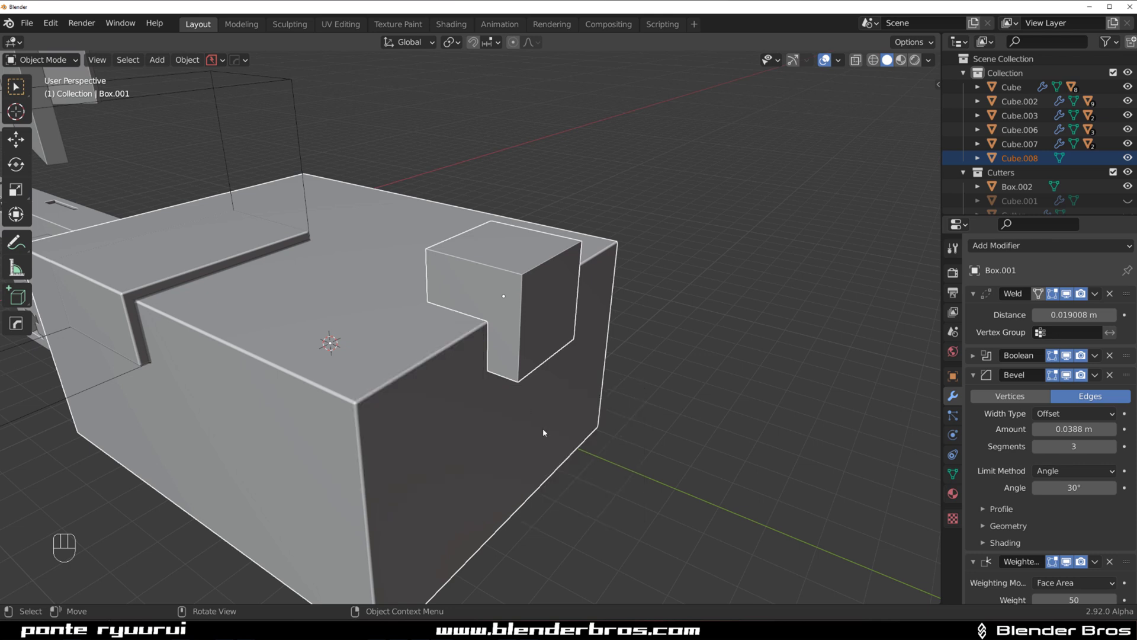
key("q")
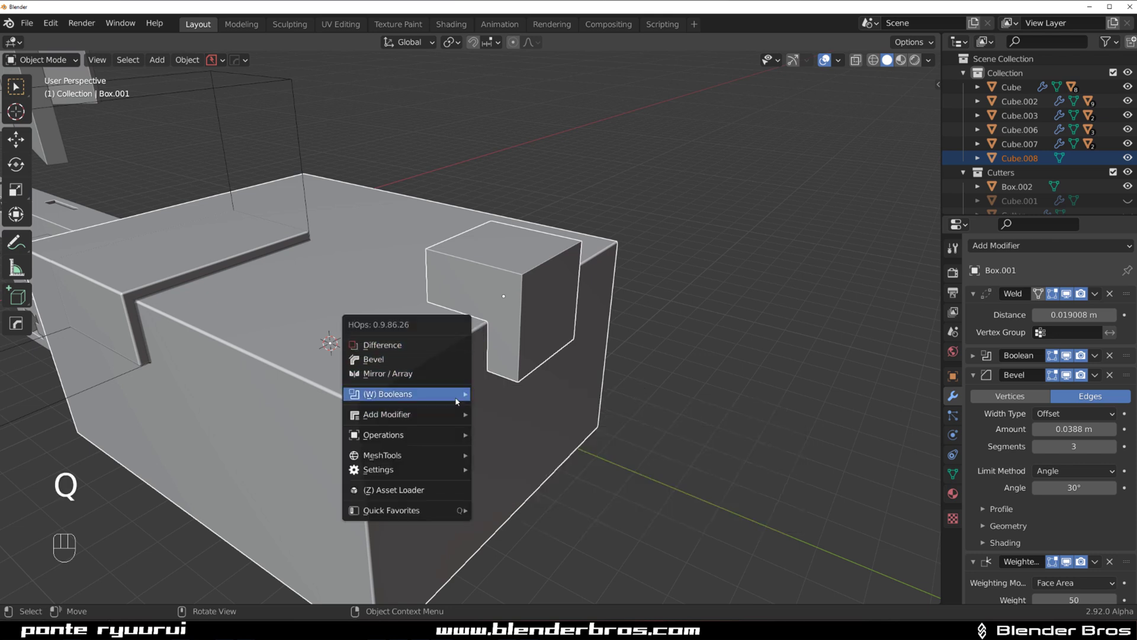
mouse_move(415, 394)
left_click(509, 414)
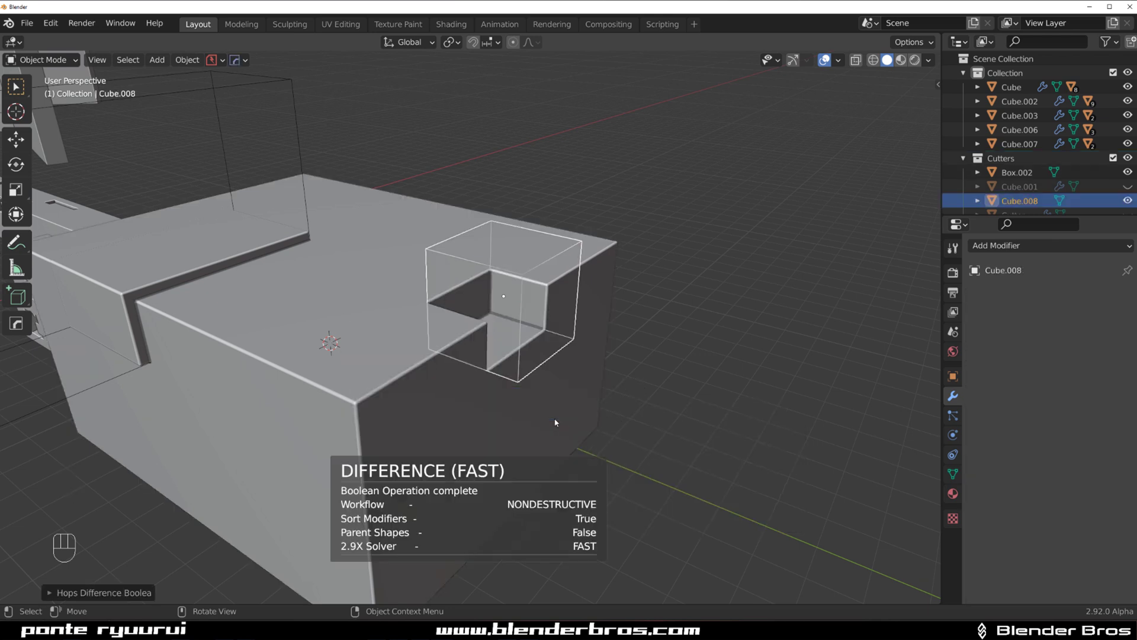
Preview the Inset and Outset modes for the cube cutter with Shift Bool and return it to Difference.
scroll(601, 305, "up", 2)
middle_click_drag(600, 305, 515, 296)
key("q")
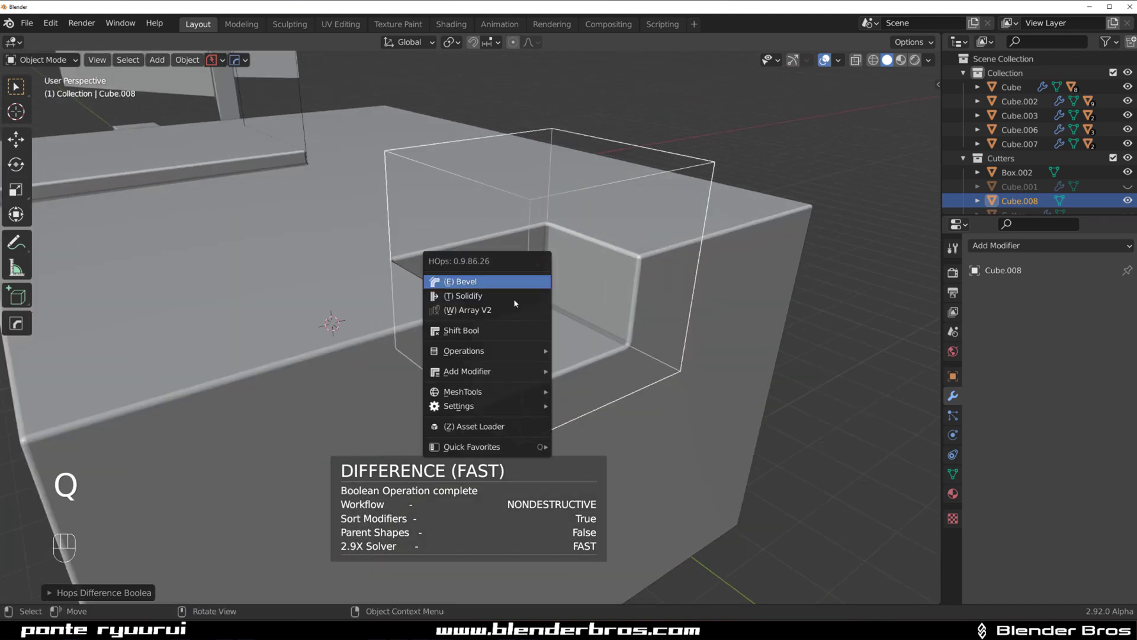
left_click(506, 332)
scroll(513, 325, "down", 2)
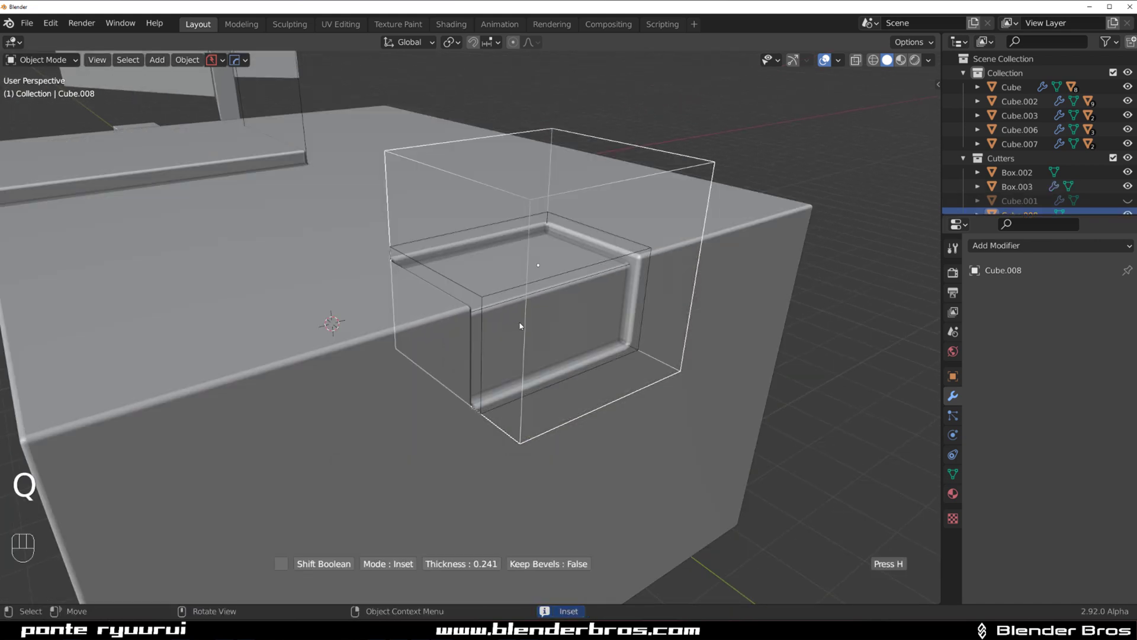
scroll(520, 325, "down", 3)
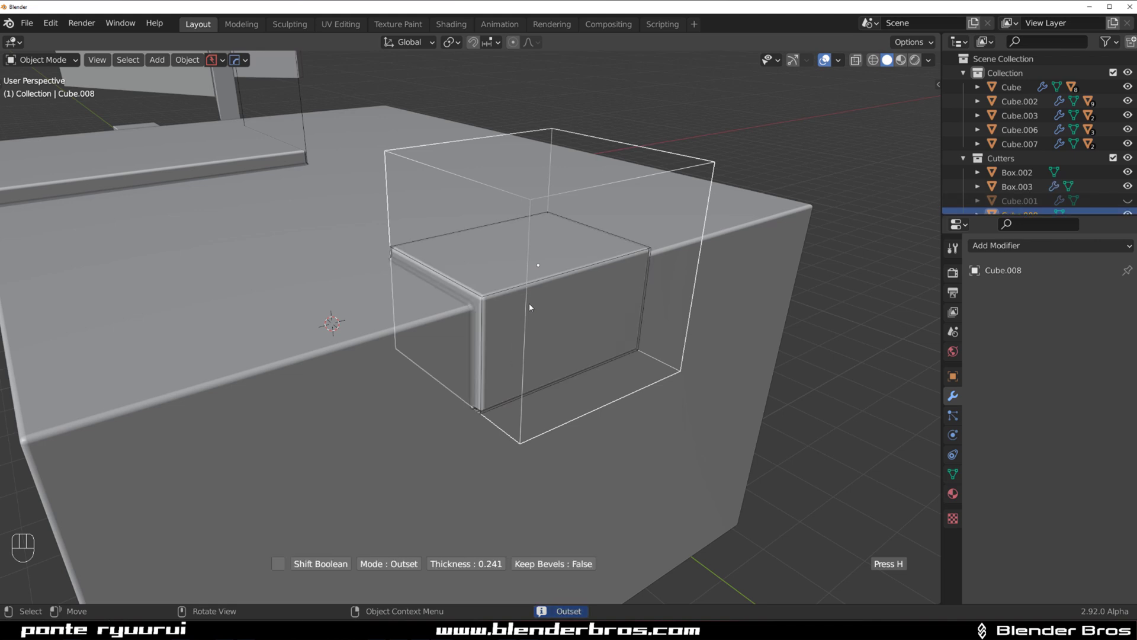
scroll(530, 308, "up", 4)
left_click(530, 308)
scroll(539, 305, "down", 5)
middle_click_drag(505, 288, 375, 320)
scroll(513, 274, "down", 3)
middle_click_drag(516, 317, 395, 332, "shift")
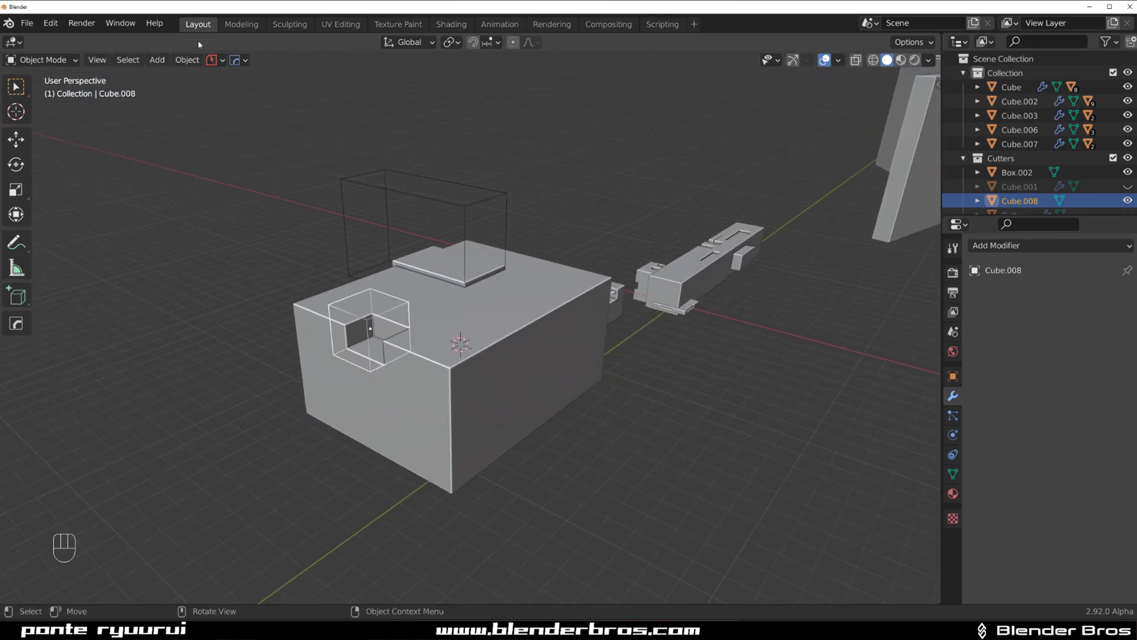
left_click(188, 60)
middle_click_drag(350, 352, 600, 314)
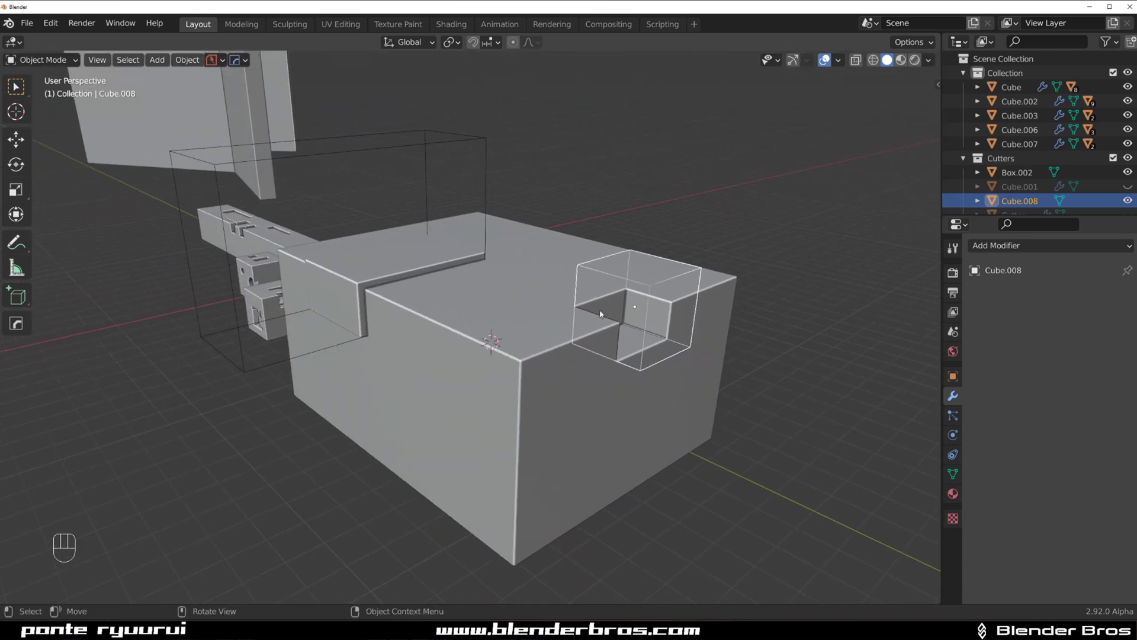
mouse_move(451, 359)
middle_mouse_down()
mouse_move(521, 393)
mouse_move(353, 364)
mouse_move(449, 365)
mouse_move(433, 364)
middle_mouse_up()
middle_click_drag(744, 320, 622, 314, "shift")
scroll(536, 339, "up", 4)
scroll(535, 339, "down", 5)
scroll(514, 315, "up", 4)
middle_click_drag(438, 338, 624, 304, "shift")
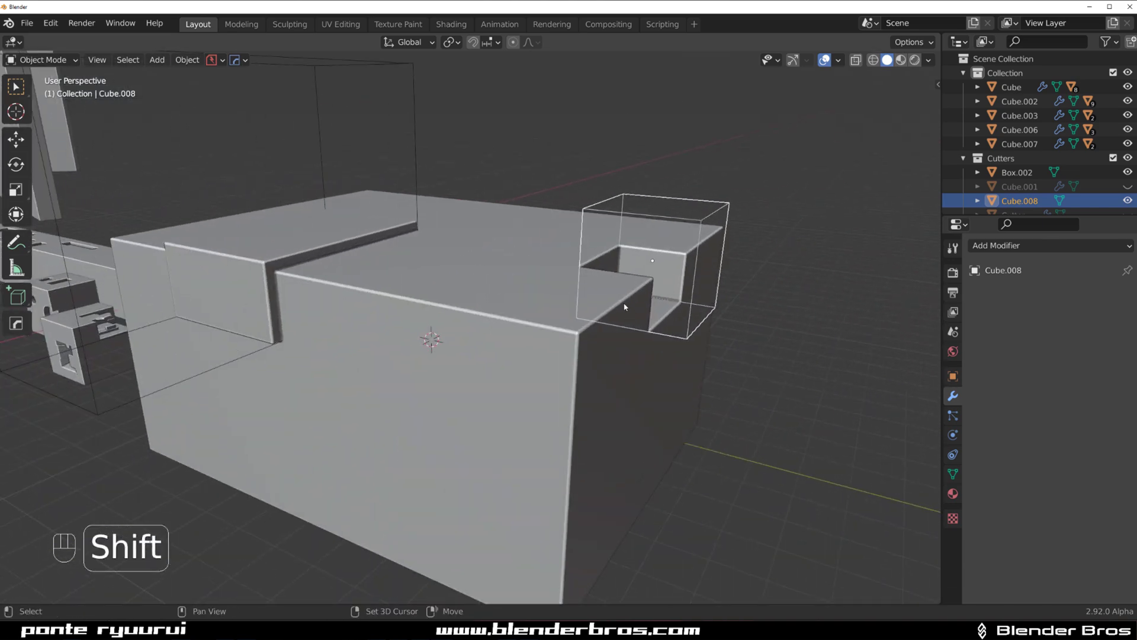
scroll(502, 304, "down", 5)
middle_click_drag(501, 304, 185, 300)
middle_click_drag(790, 318, 635, 332, "shift")
middle_click_drag(264, 349, 704, 339, "shift")
scroll(705, 339, "down", 4)
middle_click_drag(331, 391, 397, 404)
middle_click_drag(397, 404, 477, 363, "shift")
scroll(478, 363, "down", 1)
scroll(477, 363, "up", 2)
middle_click_drag(733, 338, 523, 372, "shift")
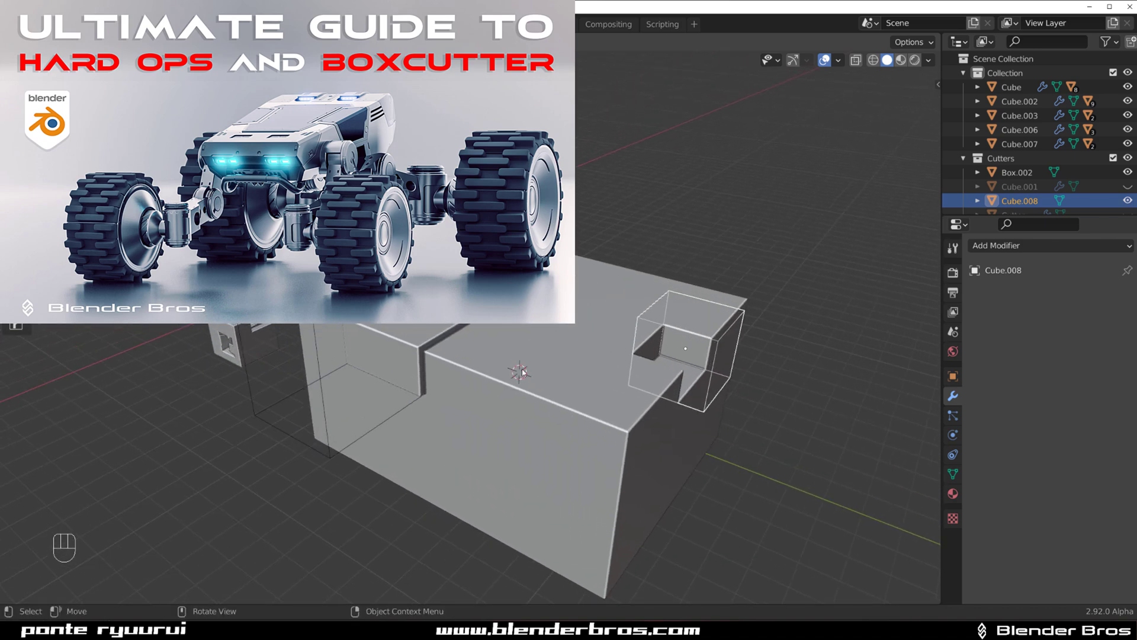